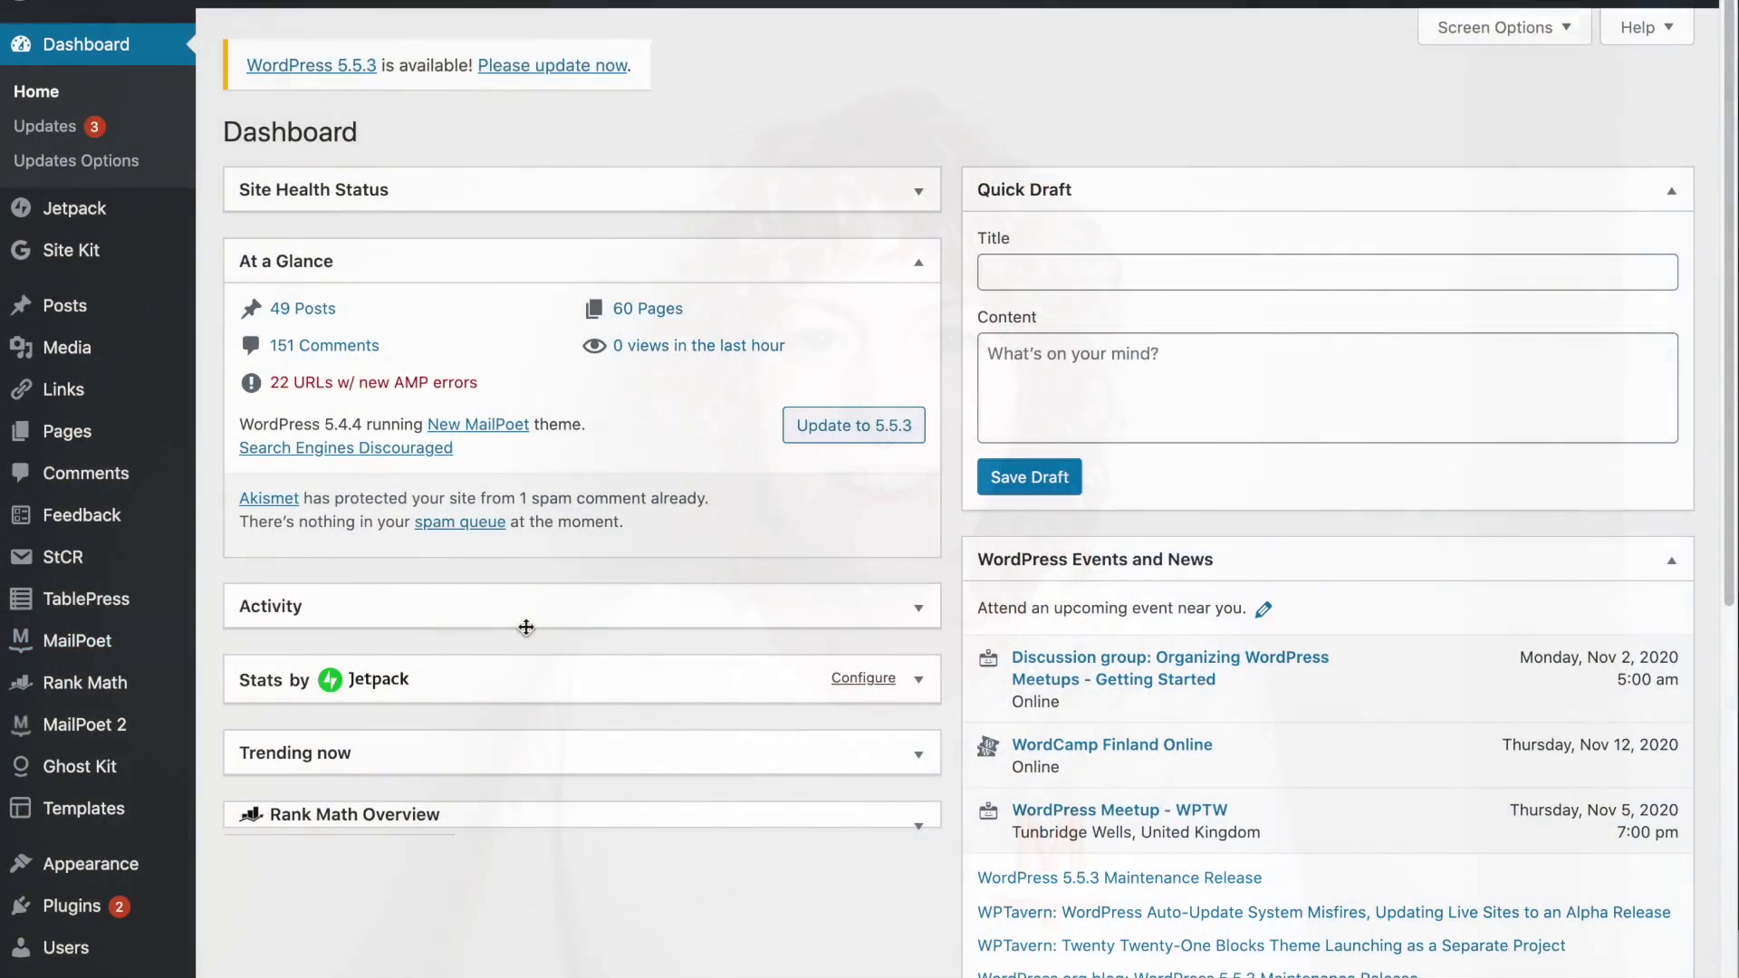
- Go to MailPoet Forms and browse the slide-in, fixed bar and below-page templates
{"action": "mouse_move", "coordinate": [130, 644]}
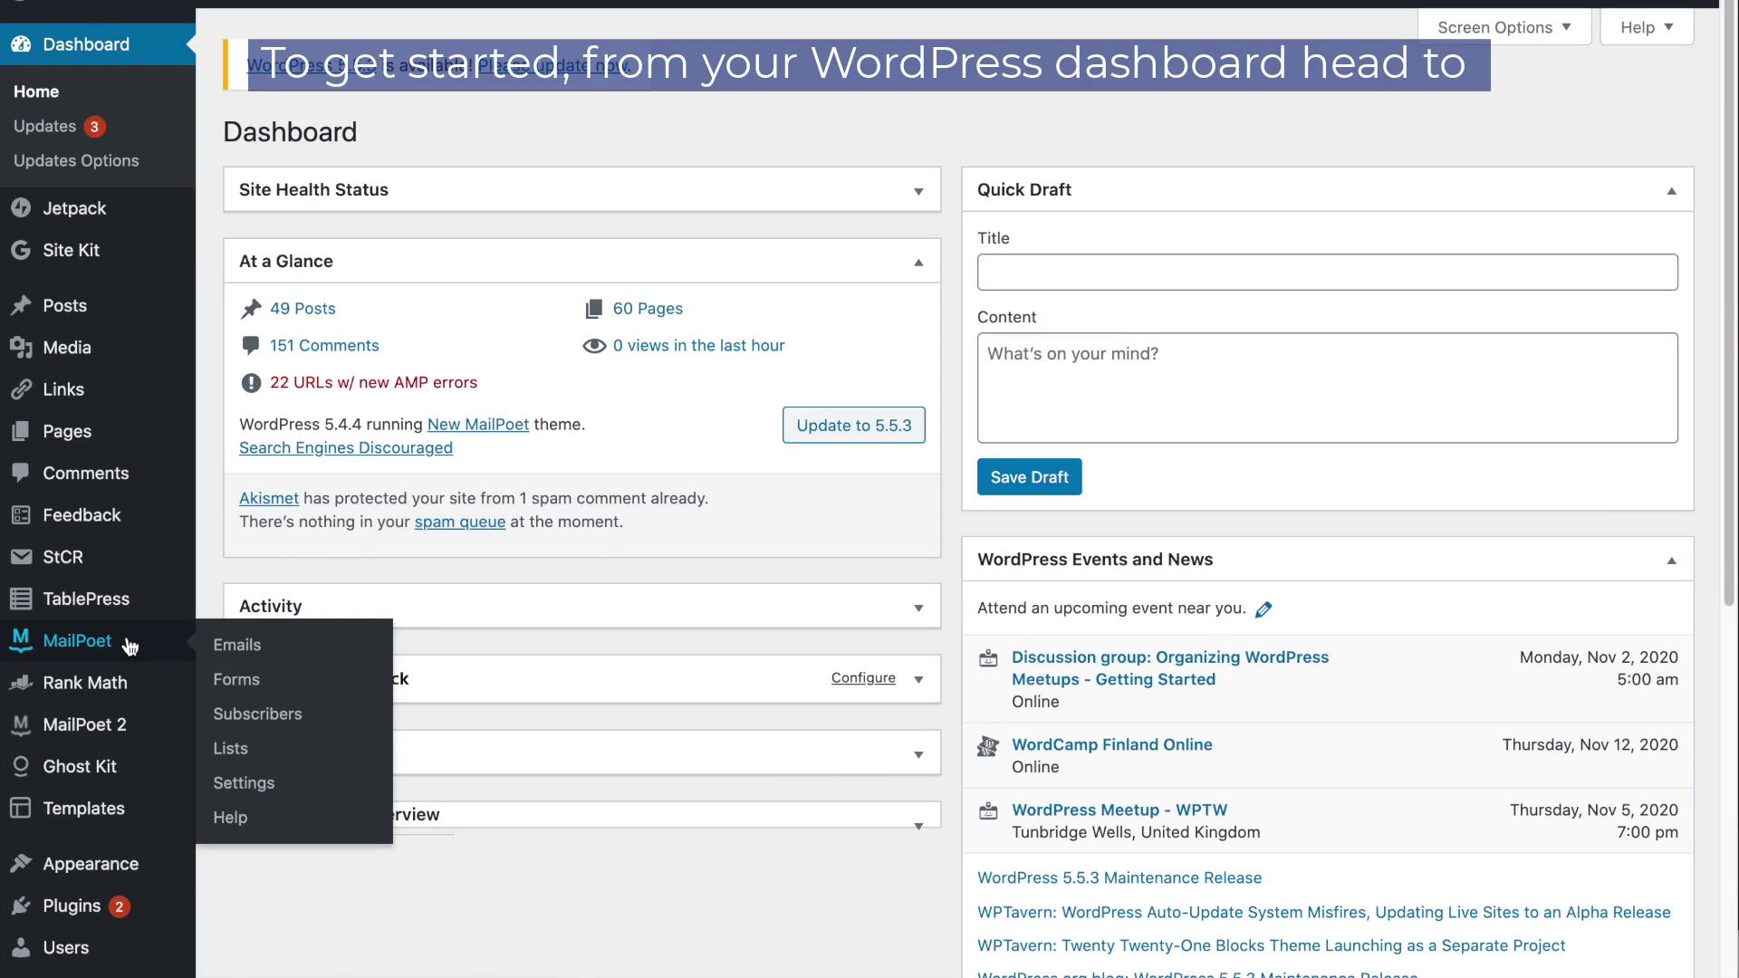
{"action": "left_click", "coordinate": [235, 684]}
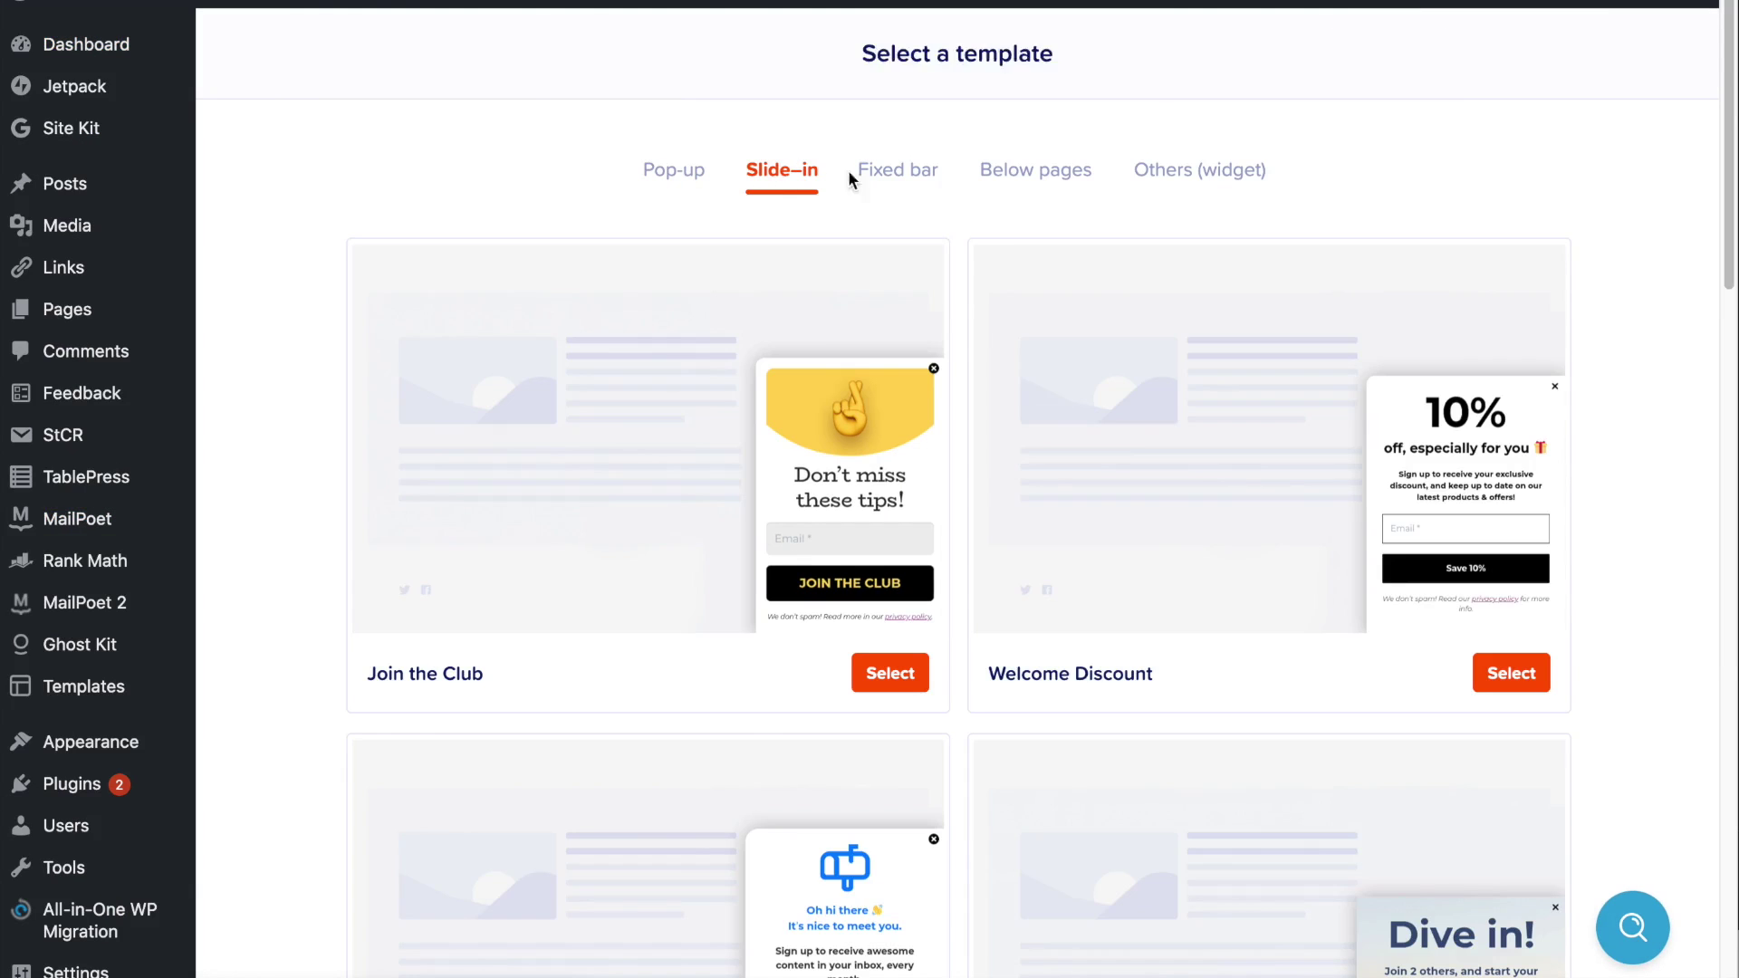
{"action": "left_click", "coordinate": [900, 177]}
{"action": "left_click", "coordinate": [1033, 182]}
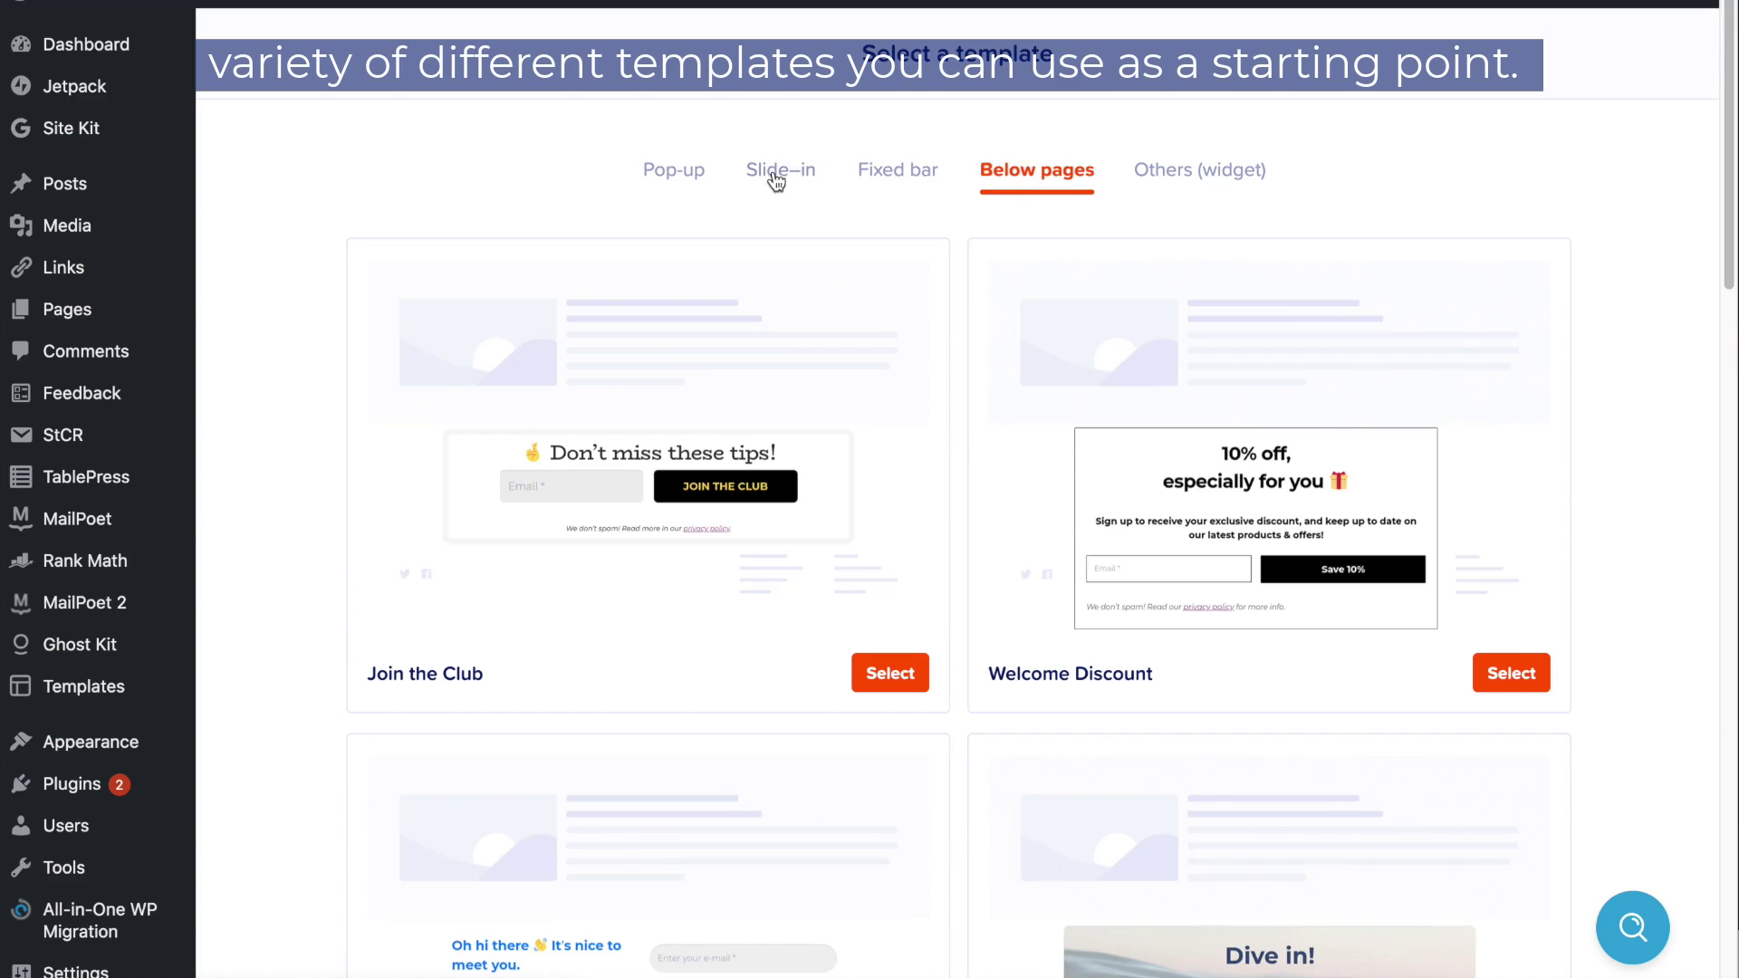
{"action": "left_click", "coordinate": [695, 177]}
- Start a new pop-up form from the Newsletter Signup template
{"action": "scroll", "coordinate": [900, 464], "scroll_direction": "down", "scroll_amount": 4}
{"action": "scroll", "coordinate": [901, 464], "scroll_direction": "down", "scroll_amount": 15}
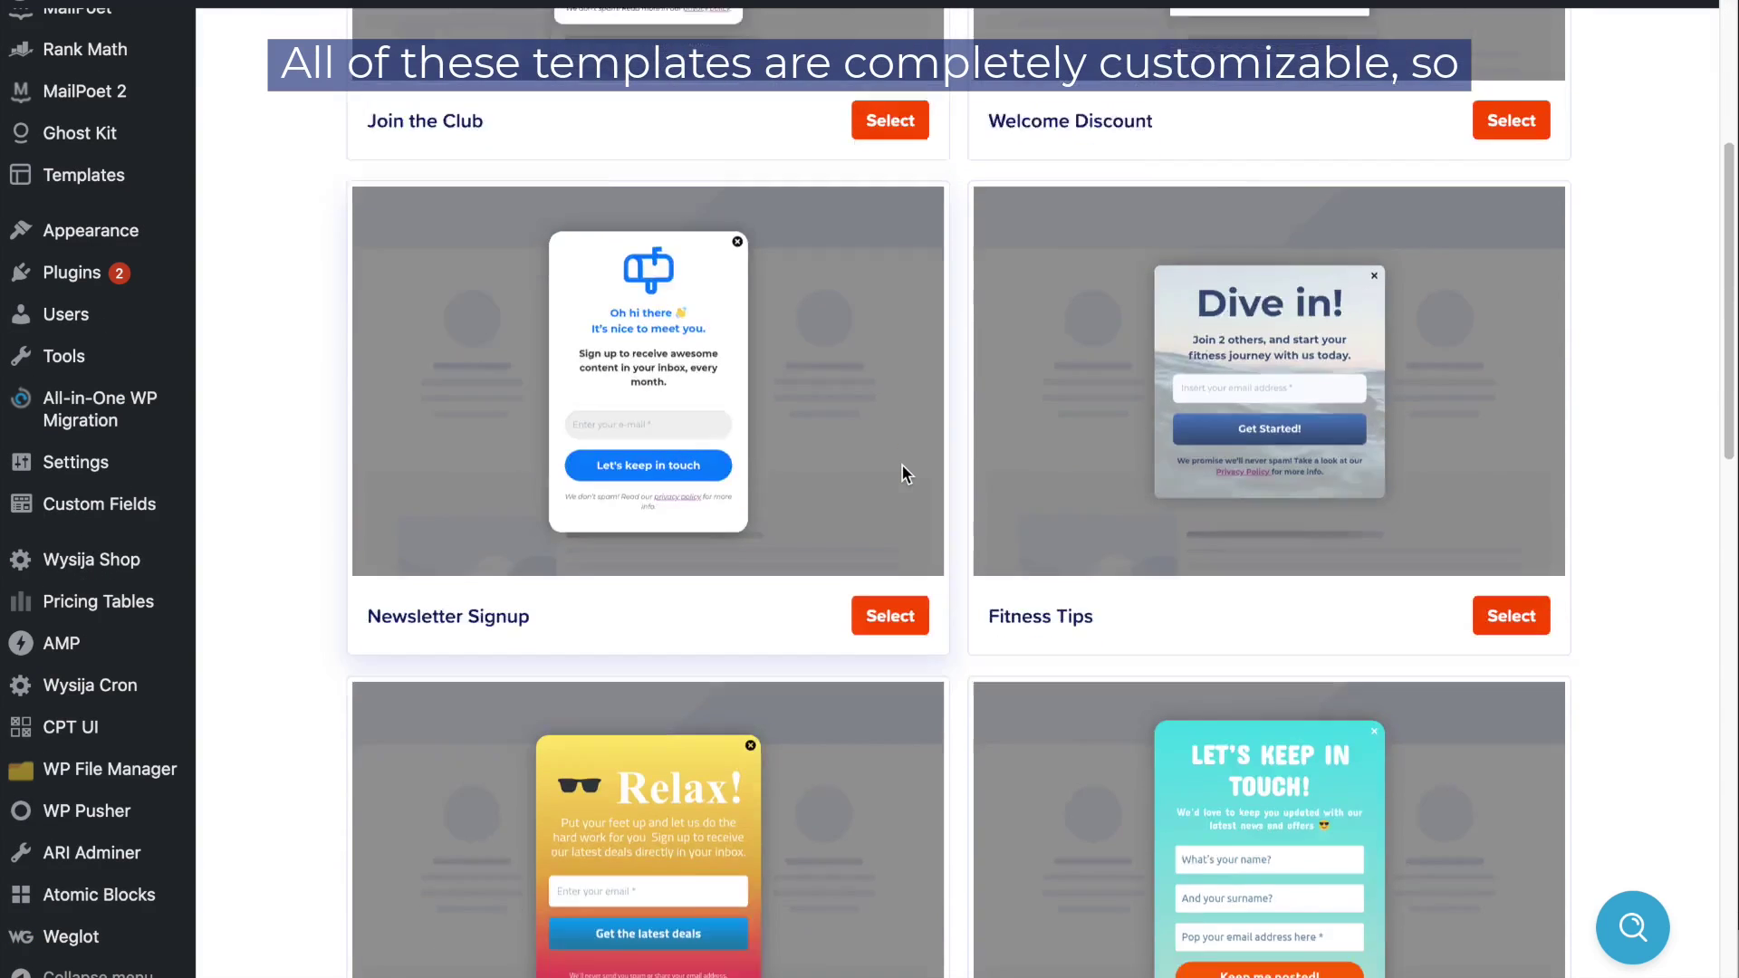
{"action": "scroll", "coordinate": [901, 463], "scroll_direction": "down", "scroll_amount": 4}
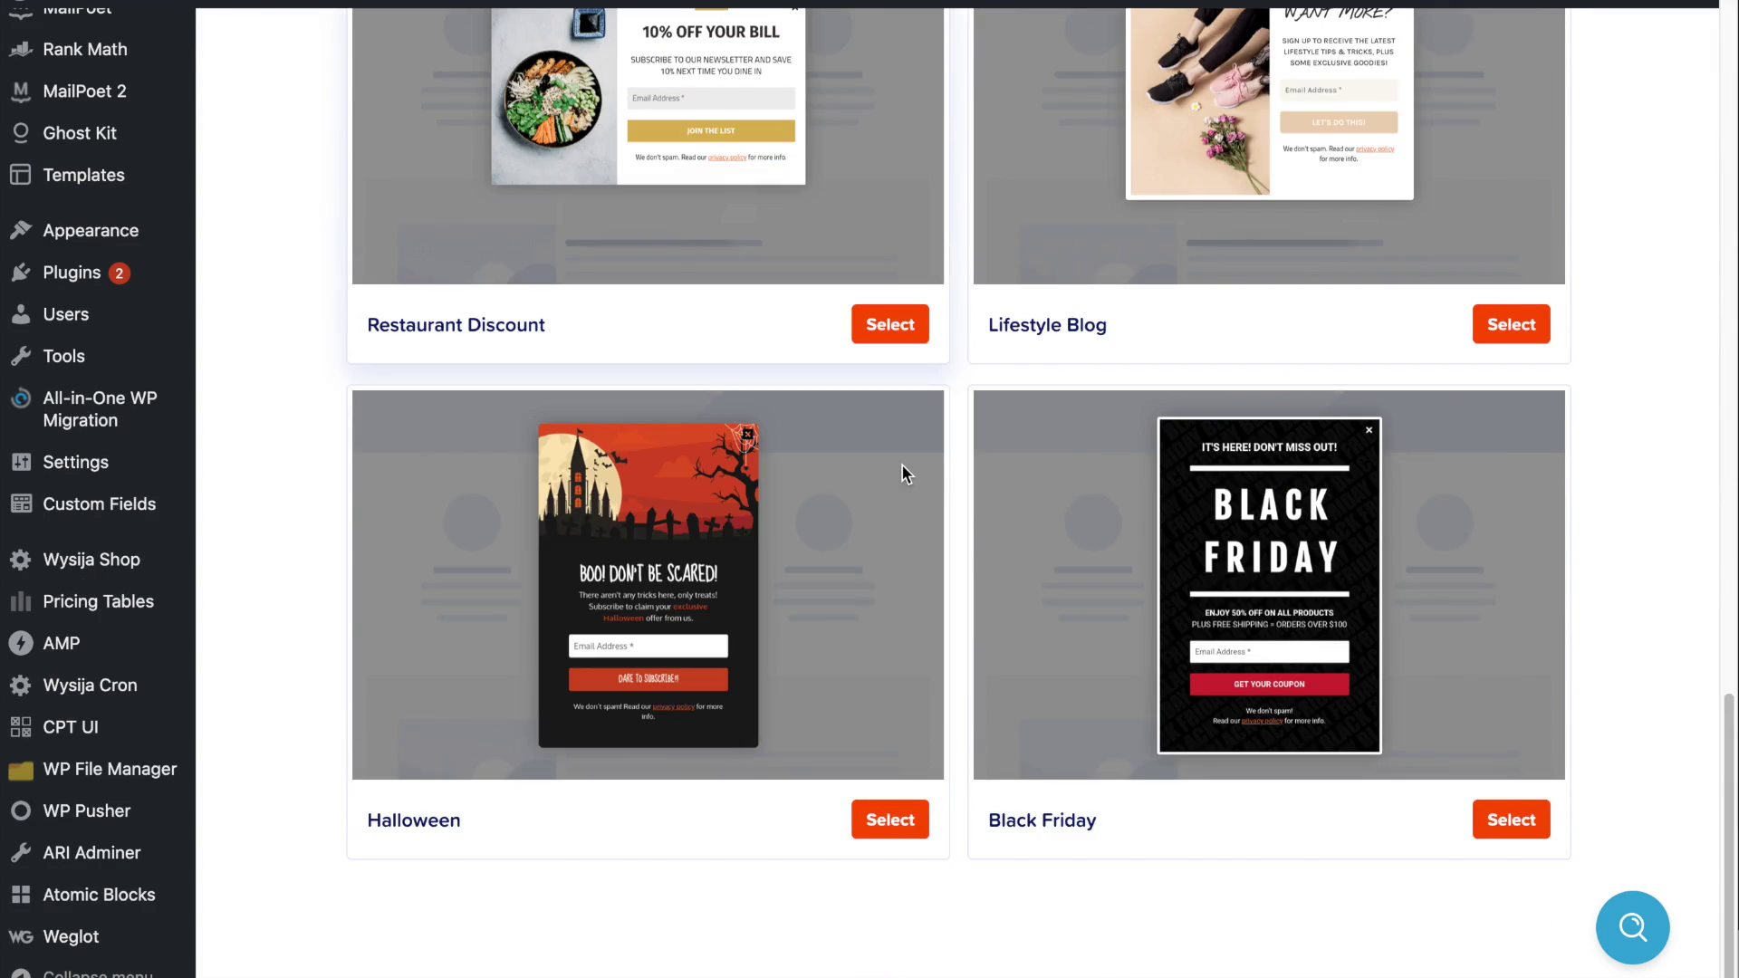
{"action": "scroll", "coordinate": [900, 464], "scroll_direction": "up", "scroll_amount": 9}
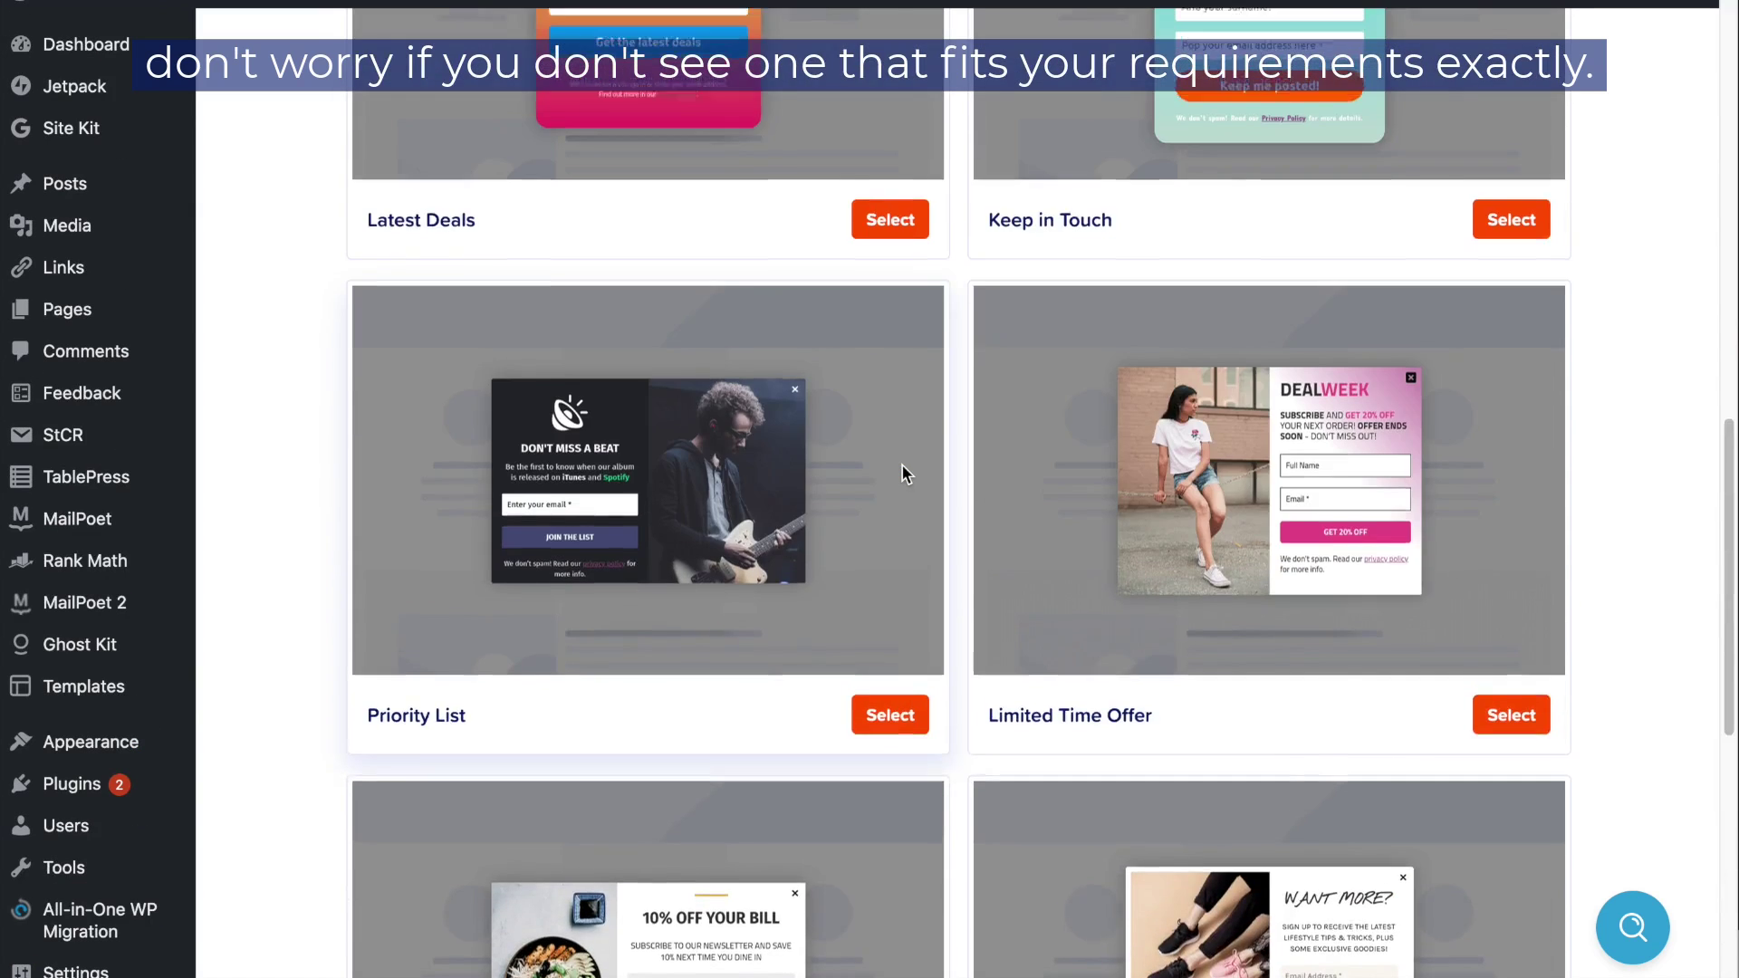
{"action": "scroll", "coordinate": [902, 470], "scroll_direction": "up", "scroll_amount": 8}
{"action": "scroll", "coordinate": [902, 474], "scroll_direction": "up", "scroll_amount": 5}
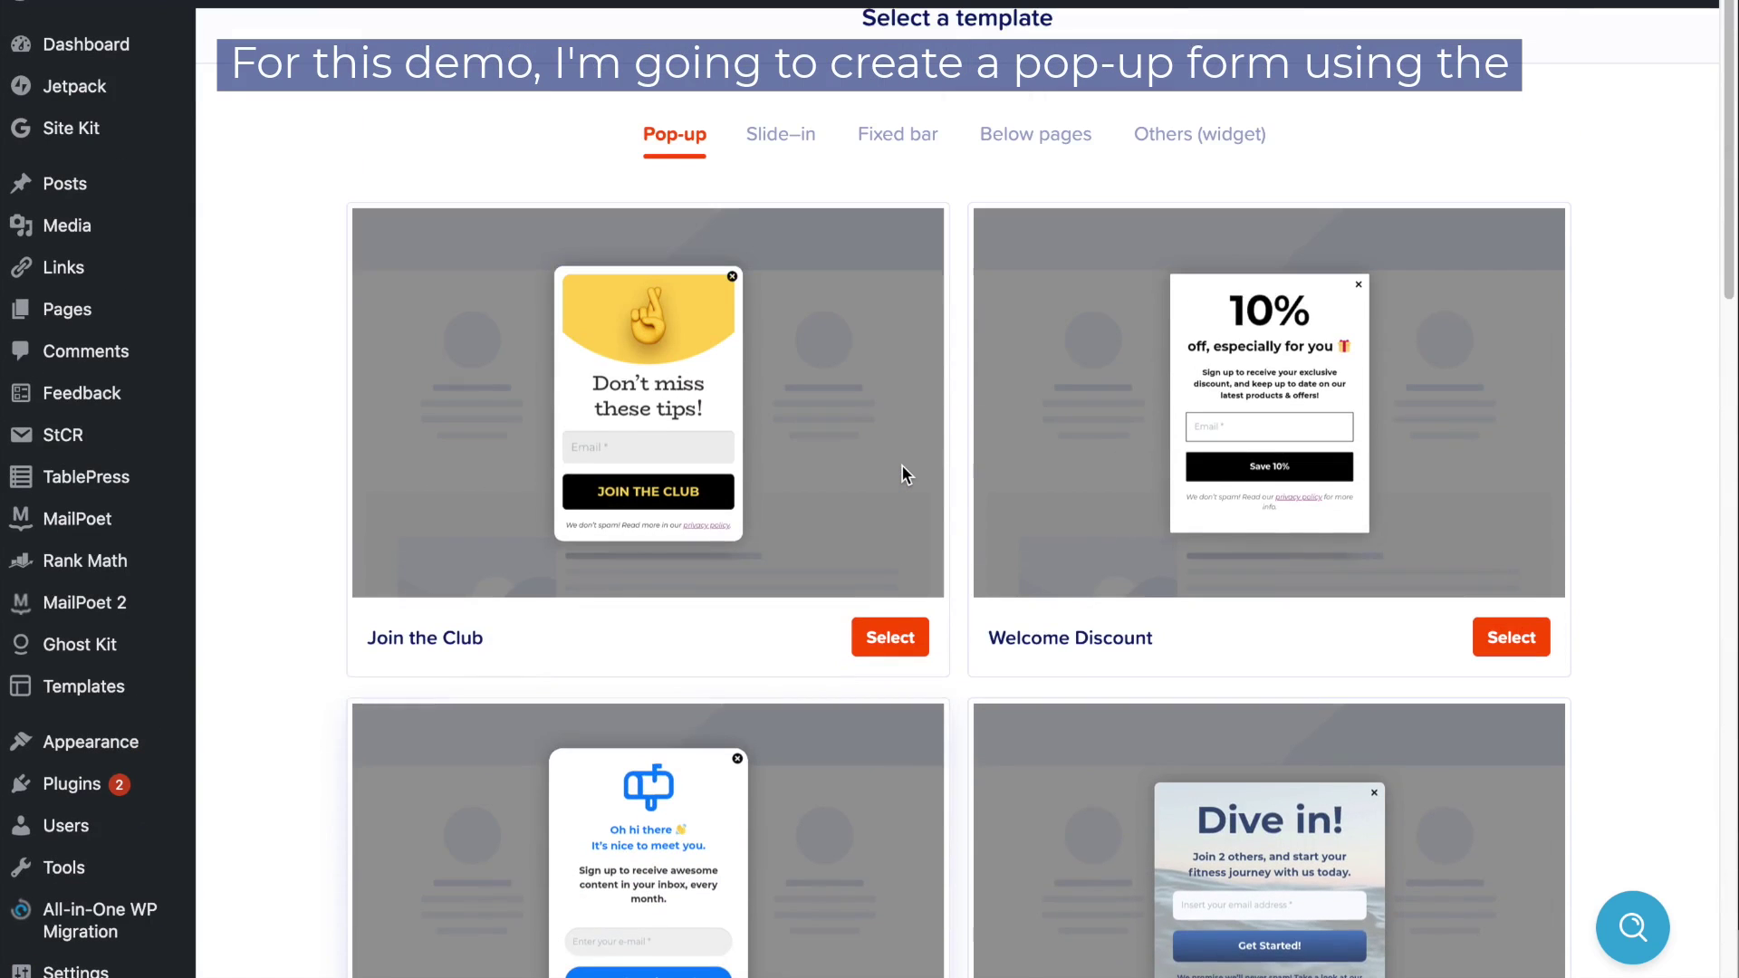
{"action": "scroll", "coordinate": [905, 467], "scroll_direction": "down", "scroll_amount": 4}
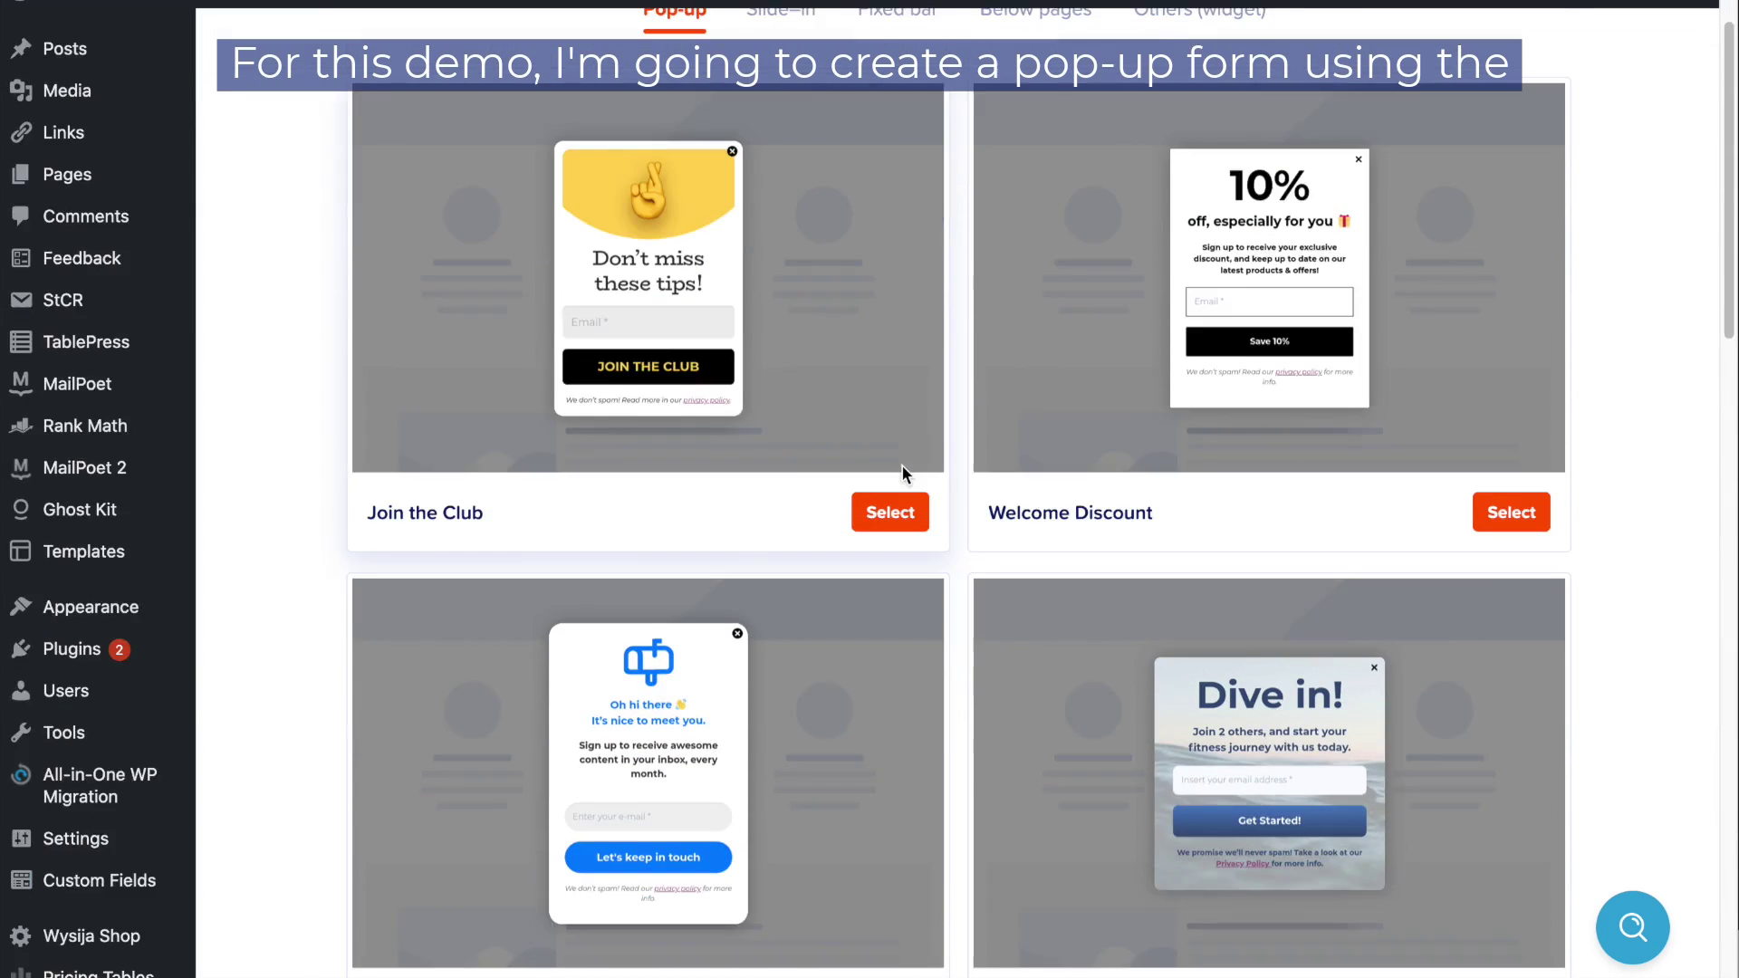
{"action": "left_click", "coordinate": [897, 819]}
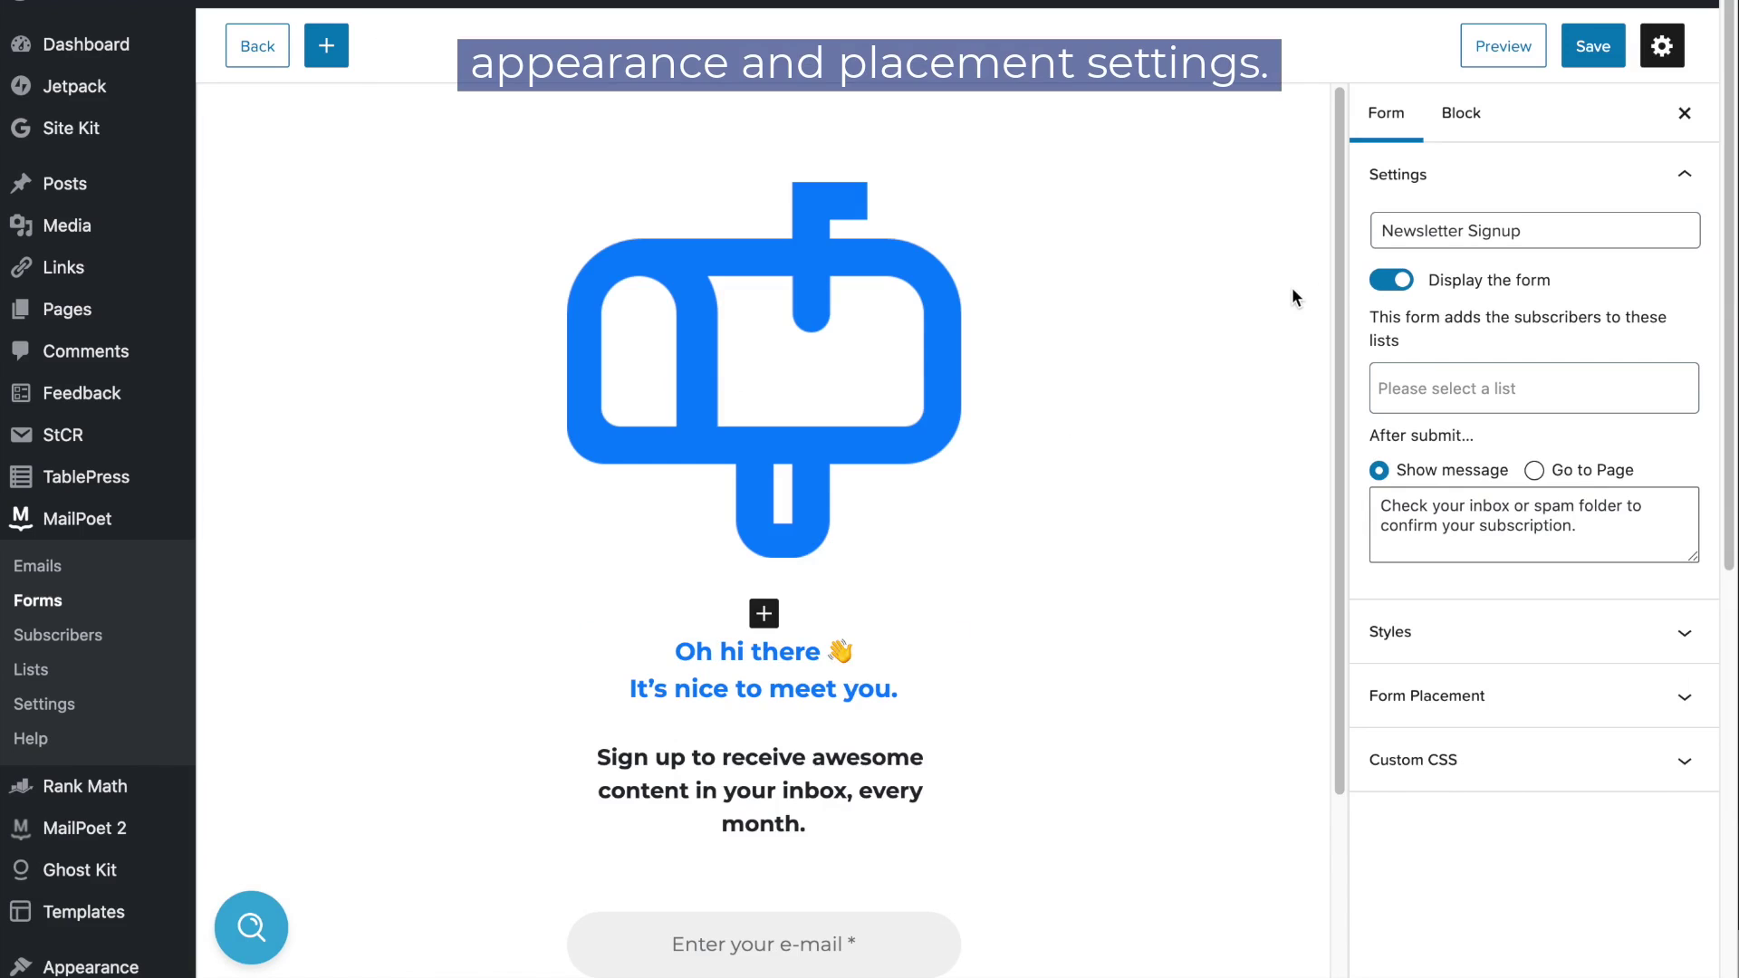
- Rename the form 'Newsletter Signup - pop-up', turn off its display, and assign the Monthly Newsletter list
{"action": "left_click", "coordinate": [1531, 232]}
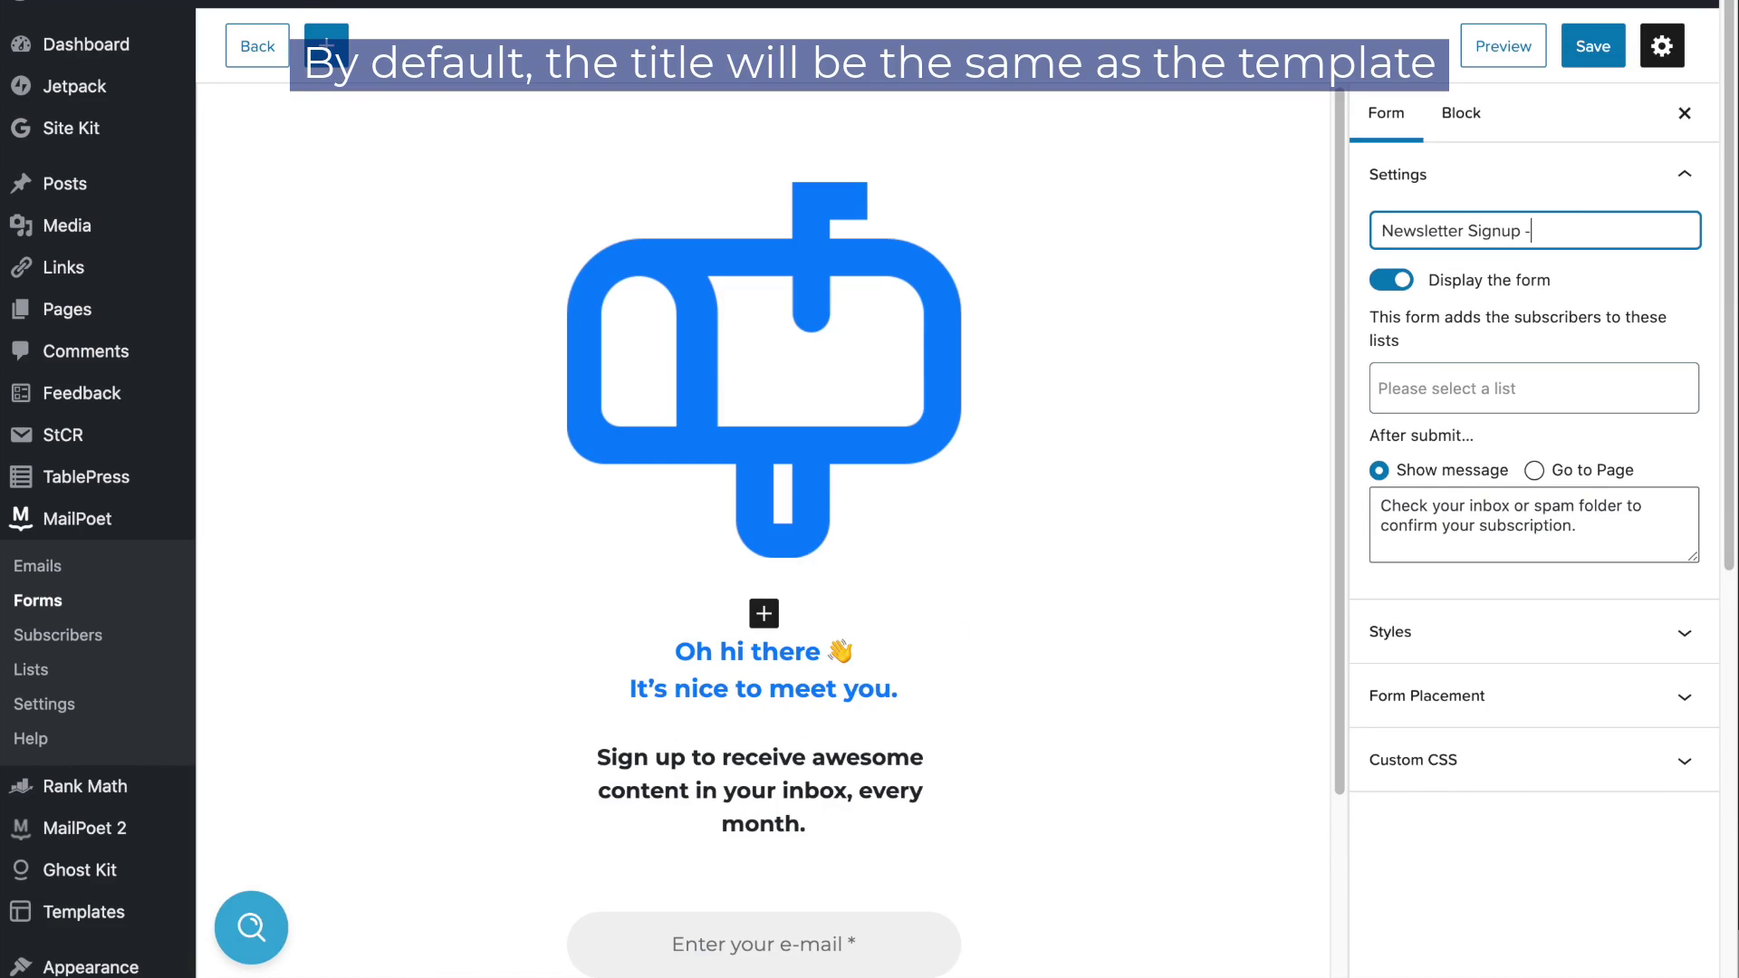
{"action": "type", "text": "- pop"}
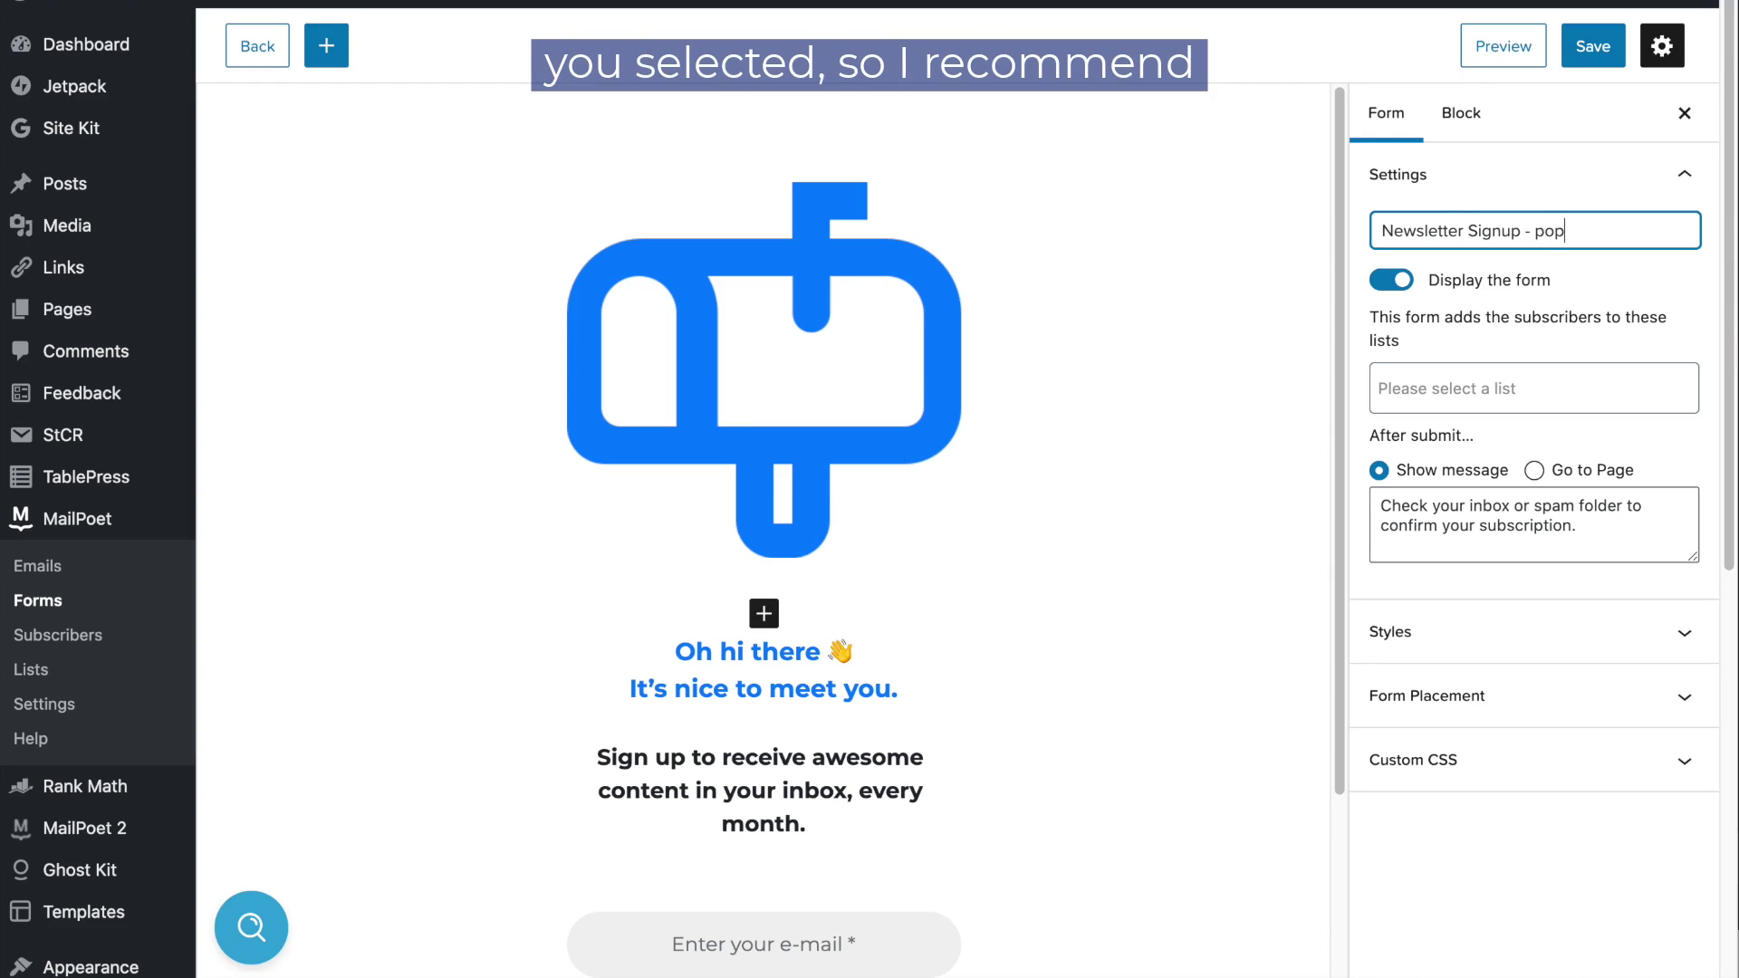
{"action": "type", "text": "-up"}
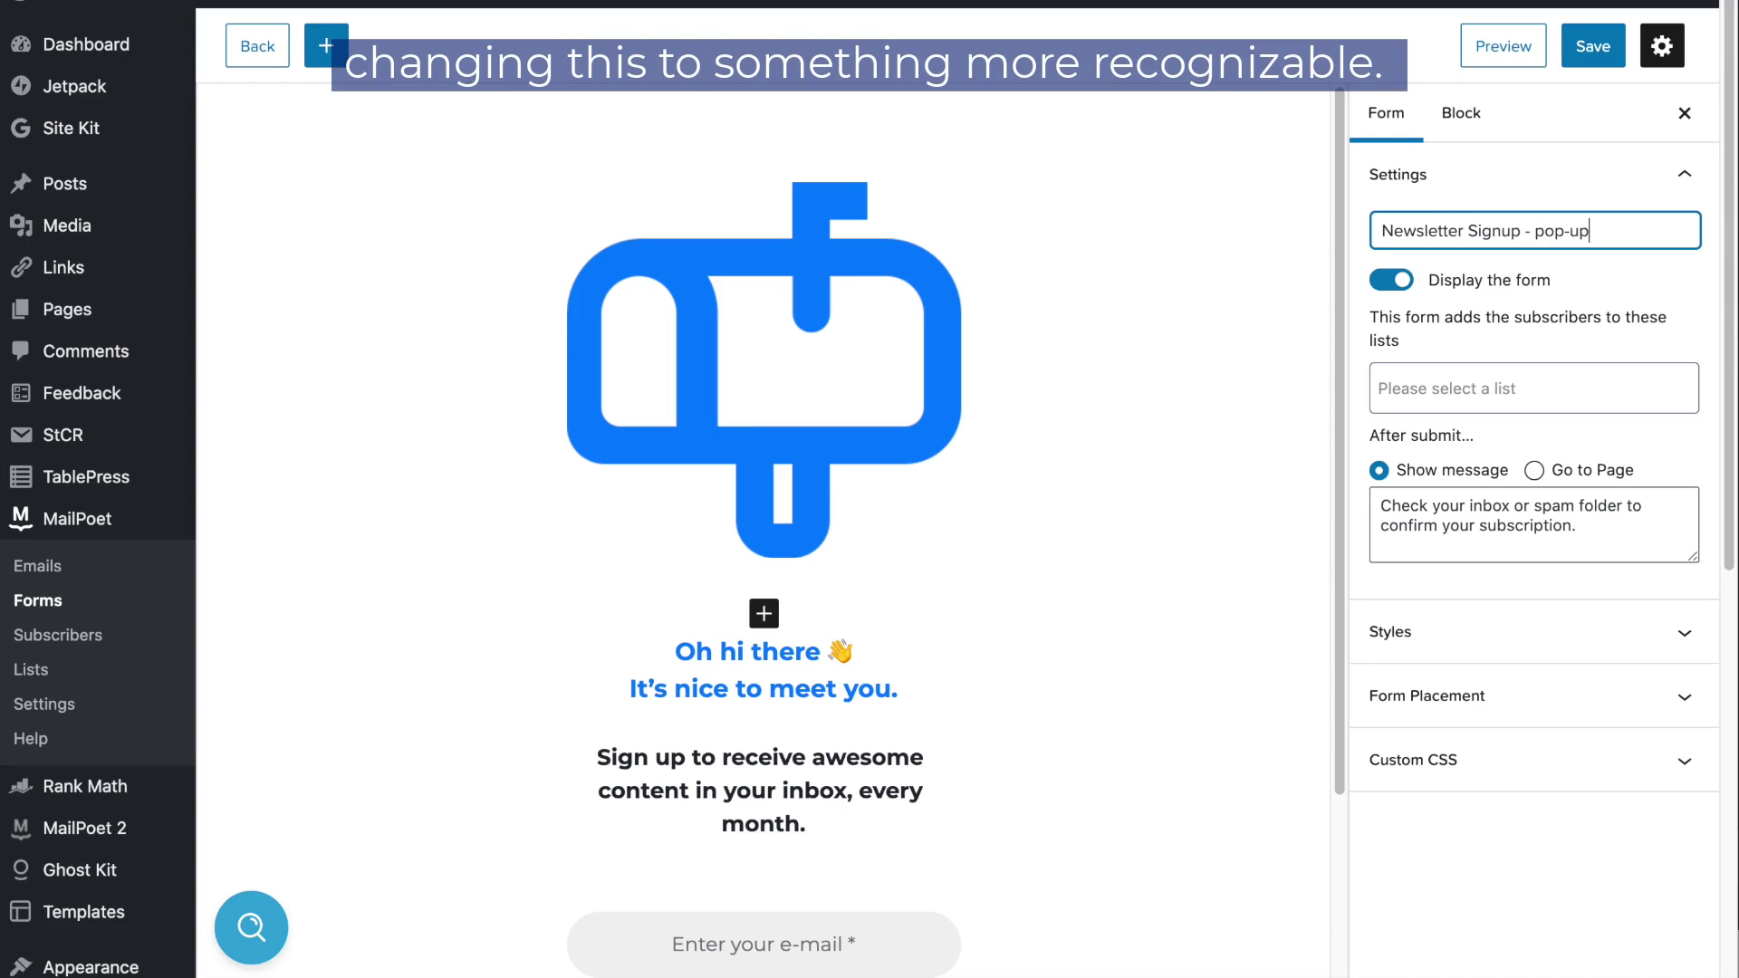
{"action": "left_click", "coordinate": [1395, 294]}
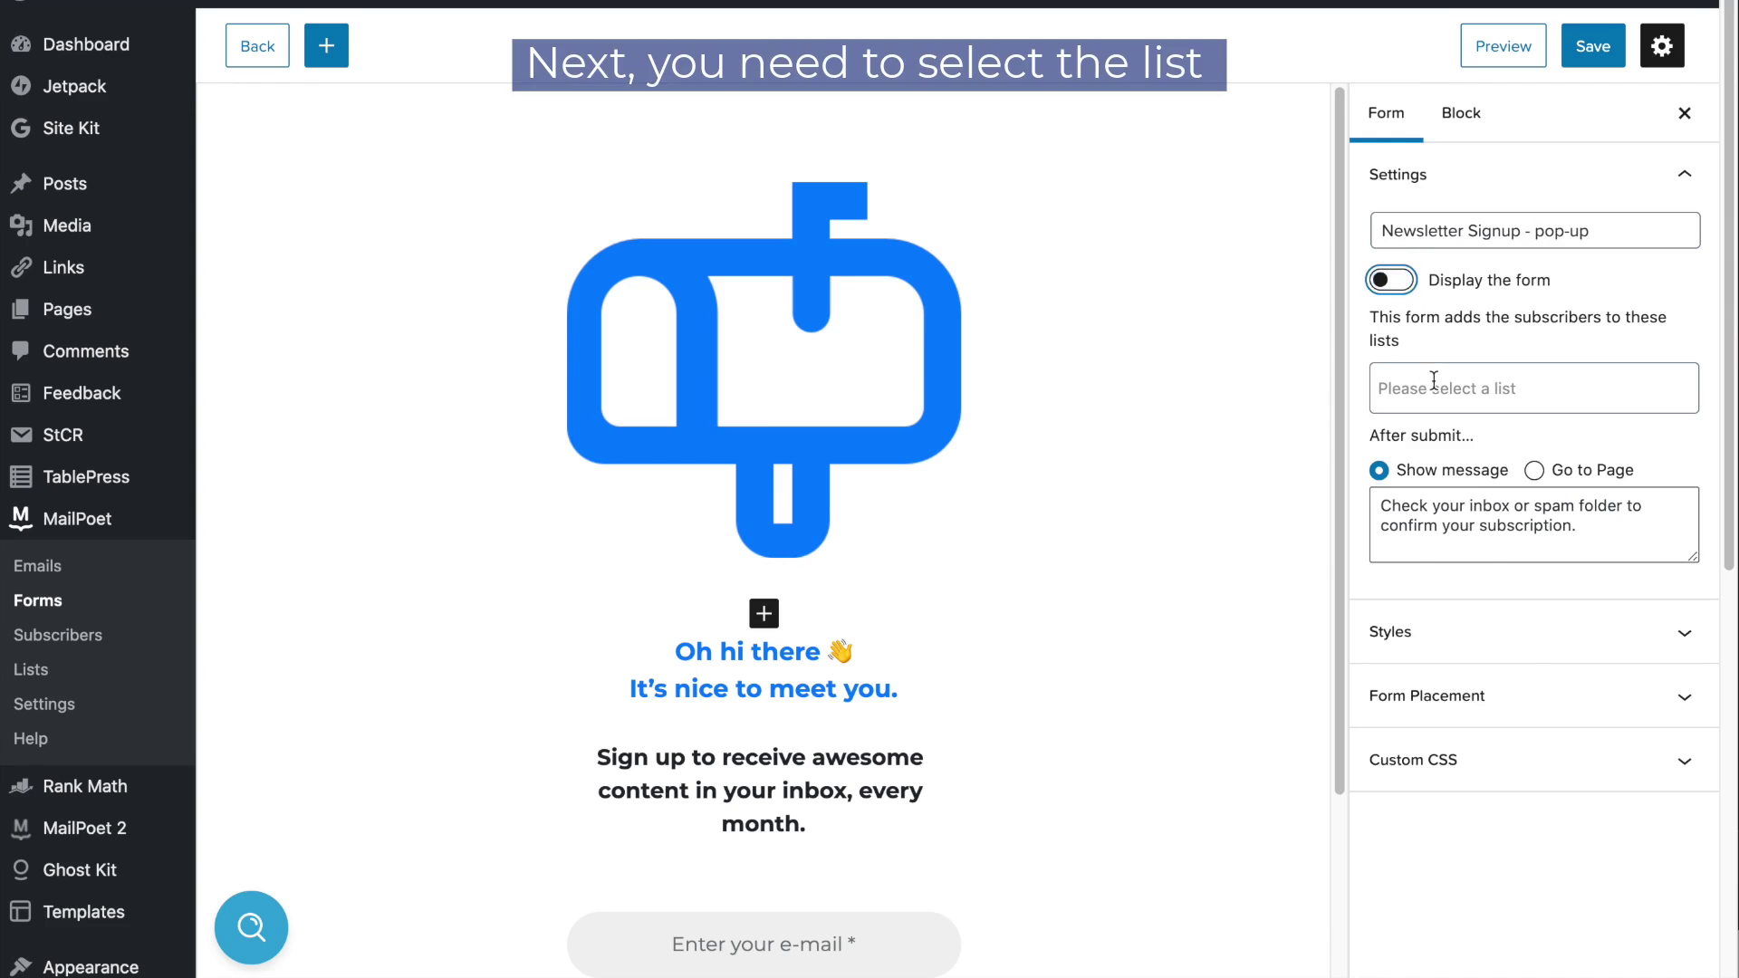
{"action": "left_click", "coordinate": [1437, 386]}
{"action": "left_click", "coordinate": [1452, 478]}
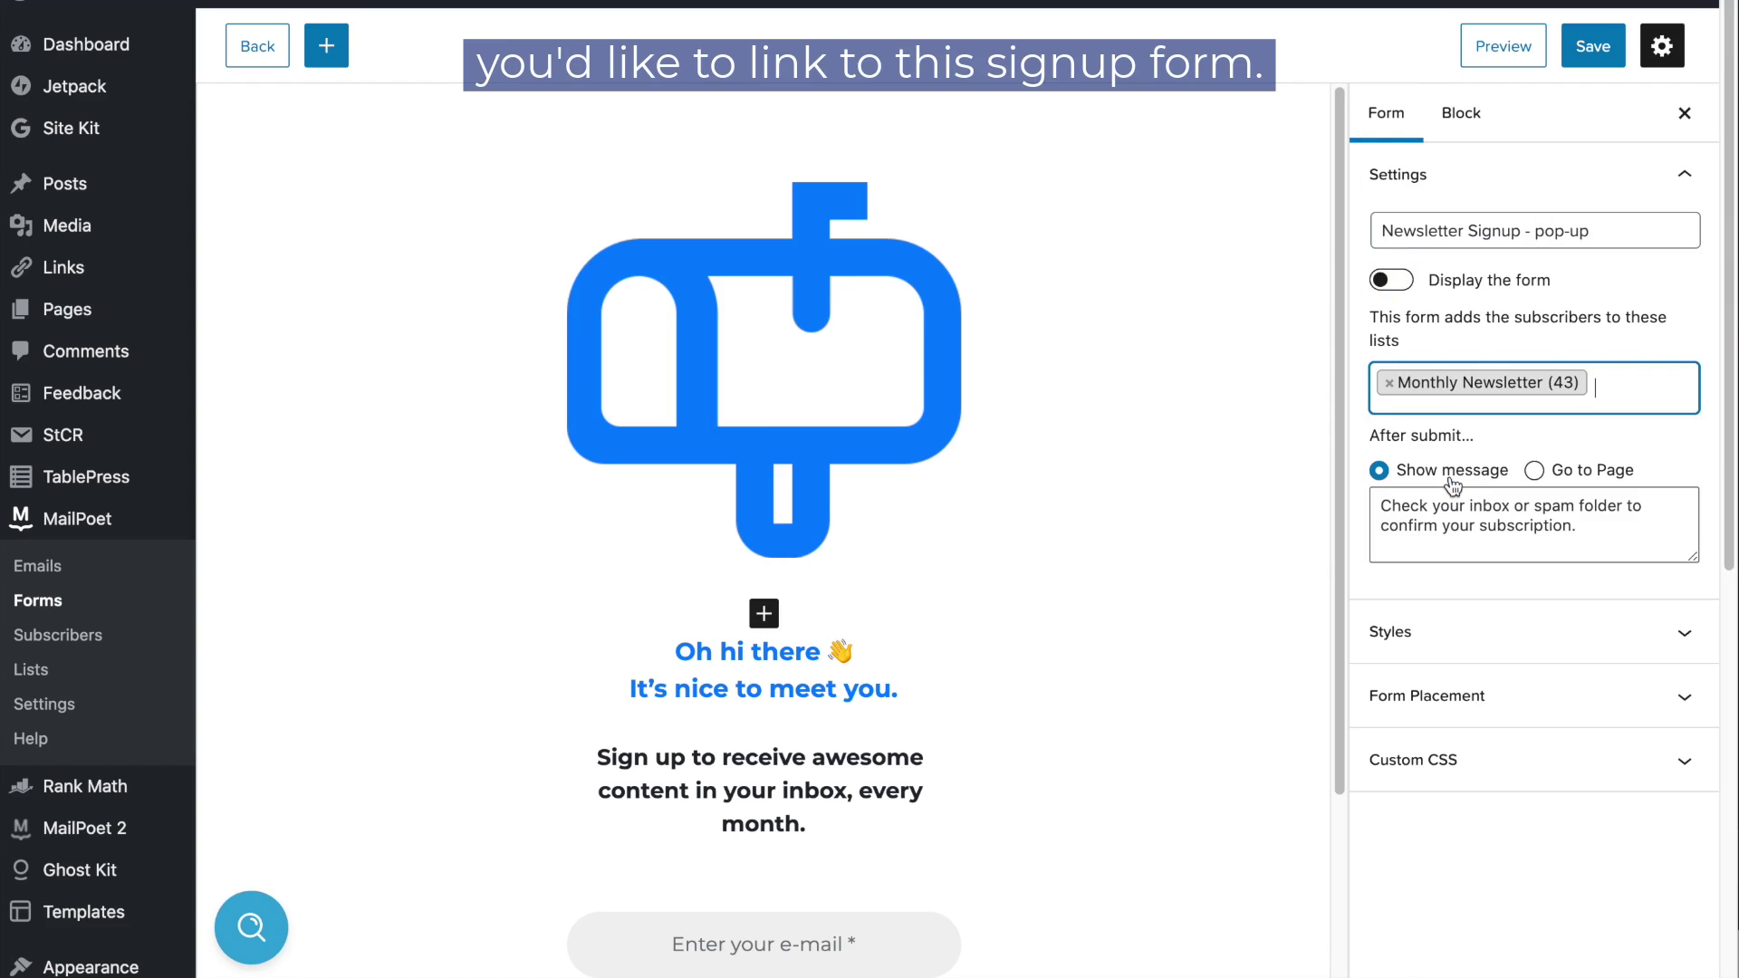
{"action": "left_click", "coordinate": [1678, 337]}
- Begin the after-submit message with 'You're on the list!'
{"action": "left_click", "coordinate": [1387, 510]}
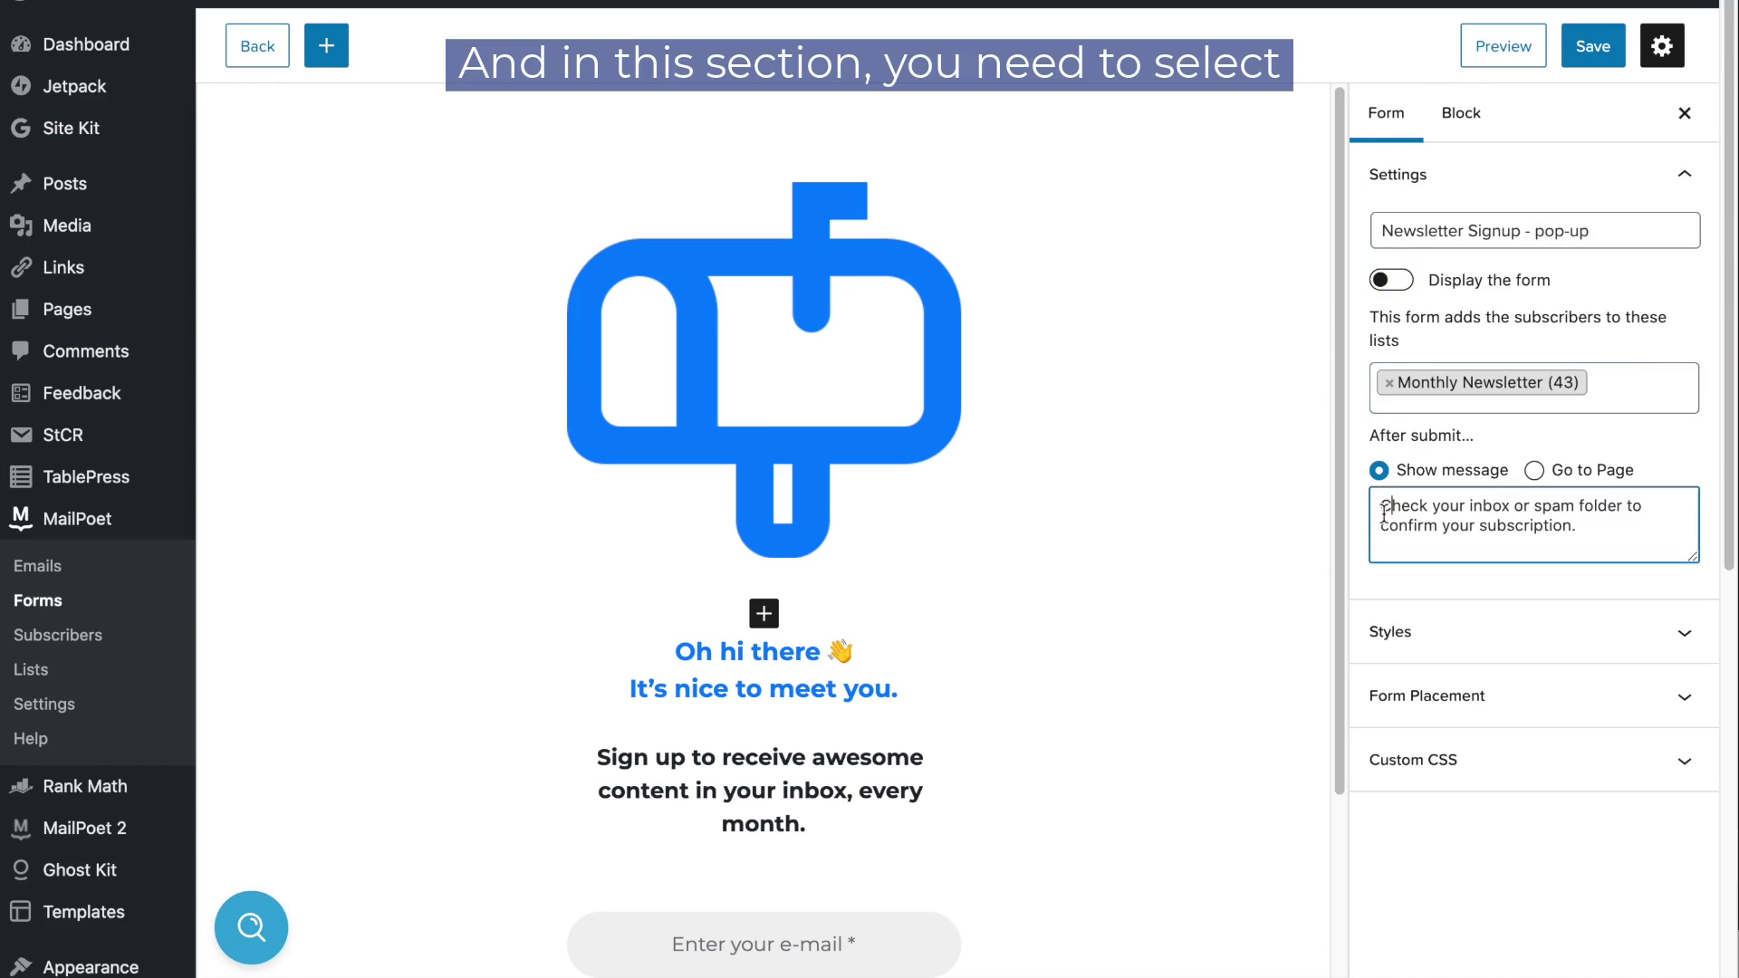
{"action": "type", "text": "Yopu"}
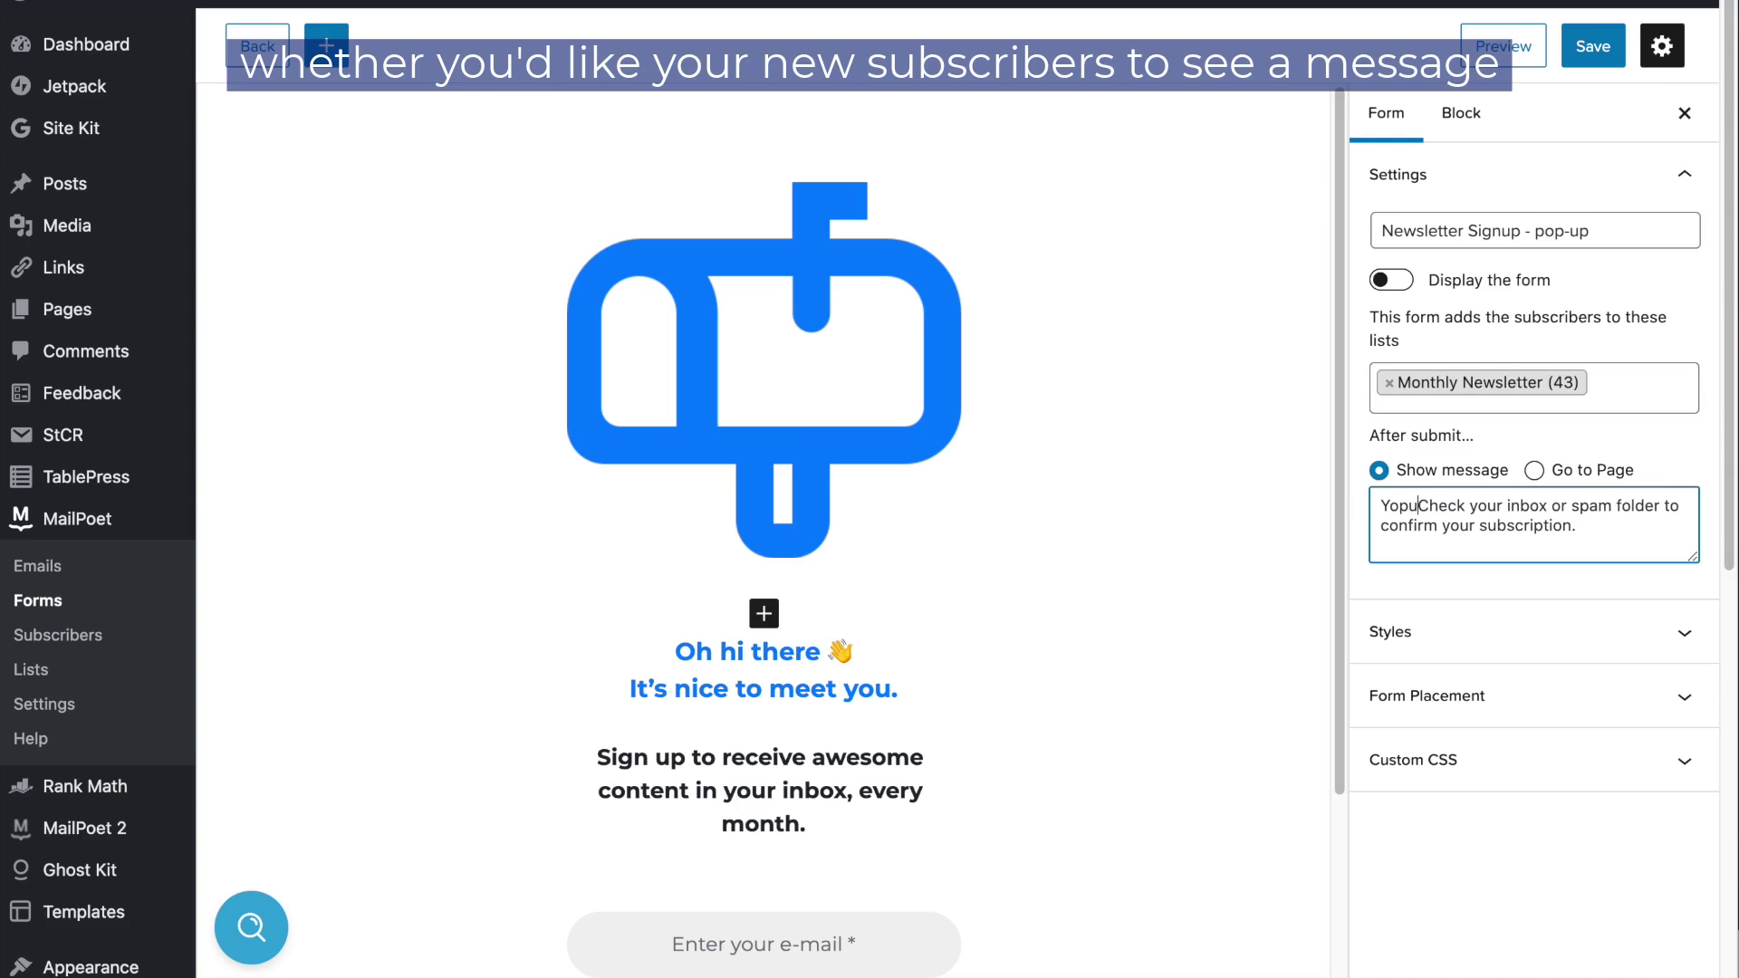
{"action": "key", "text": "BackSpace"}
{"action": "key", "text": "BackSpace"}
{"action": "type", "text": "u're on th"}
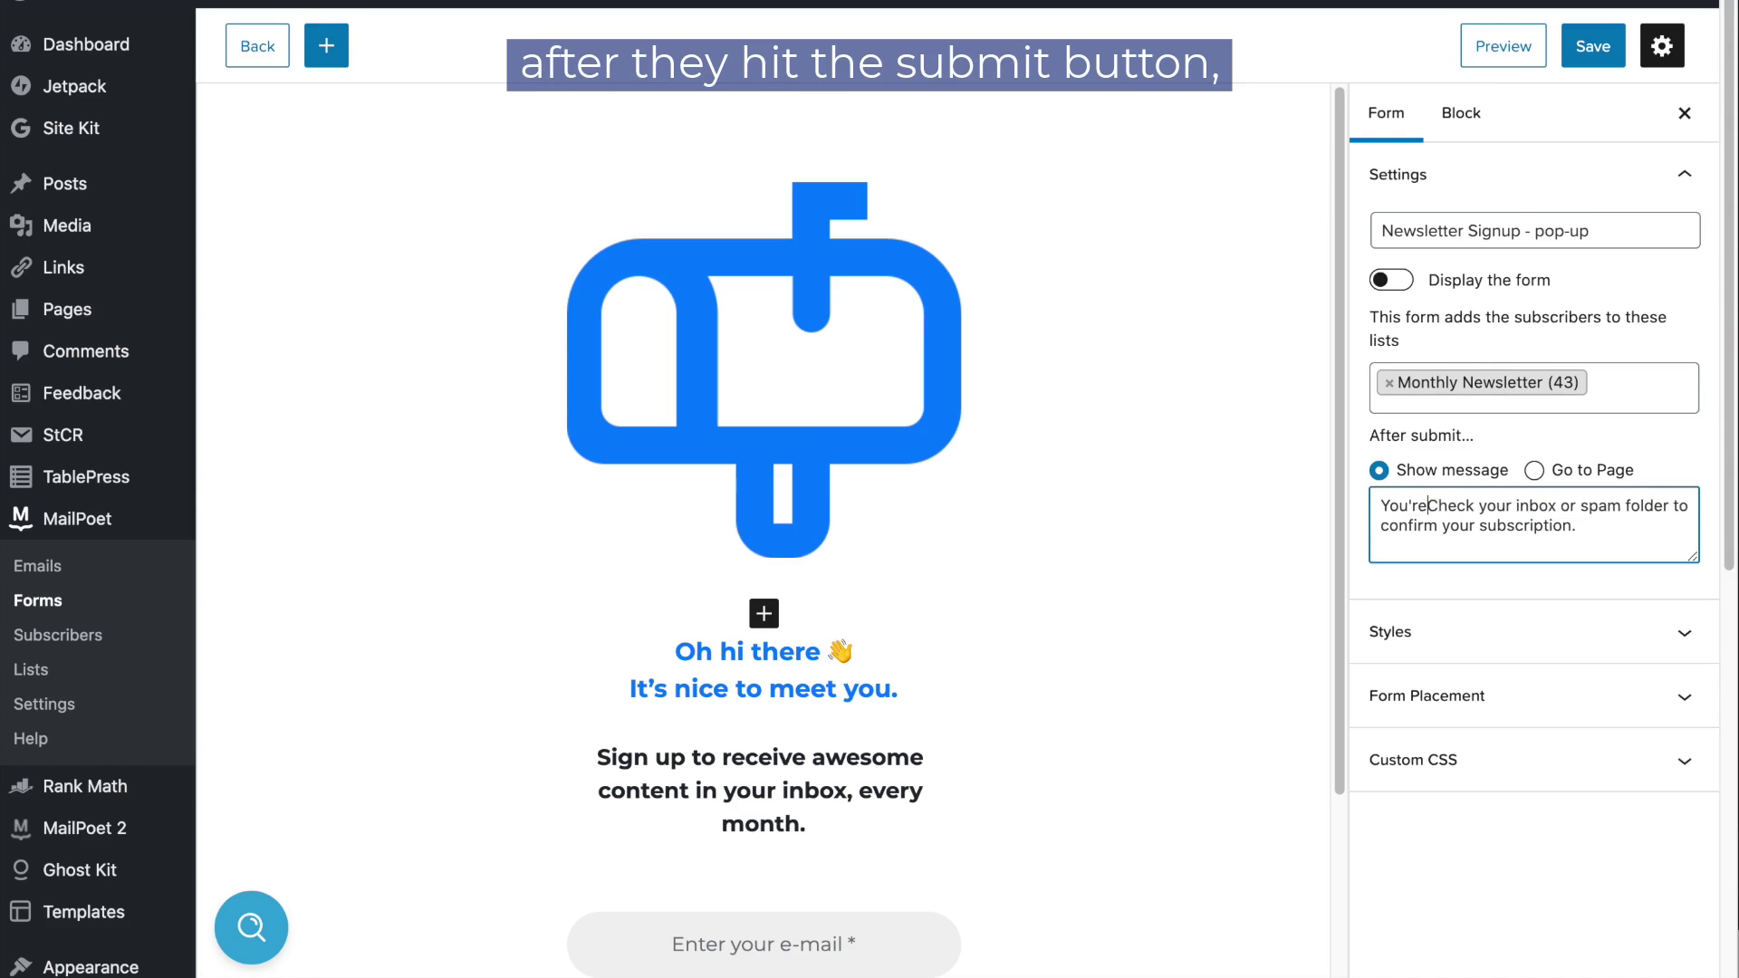
{"action": "type", "text": "e list!"}
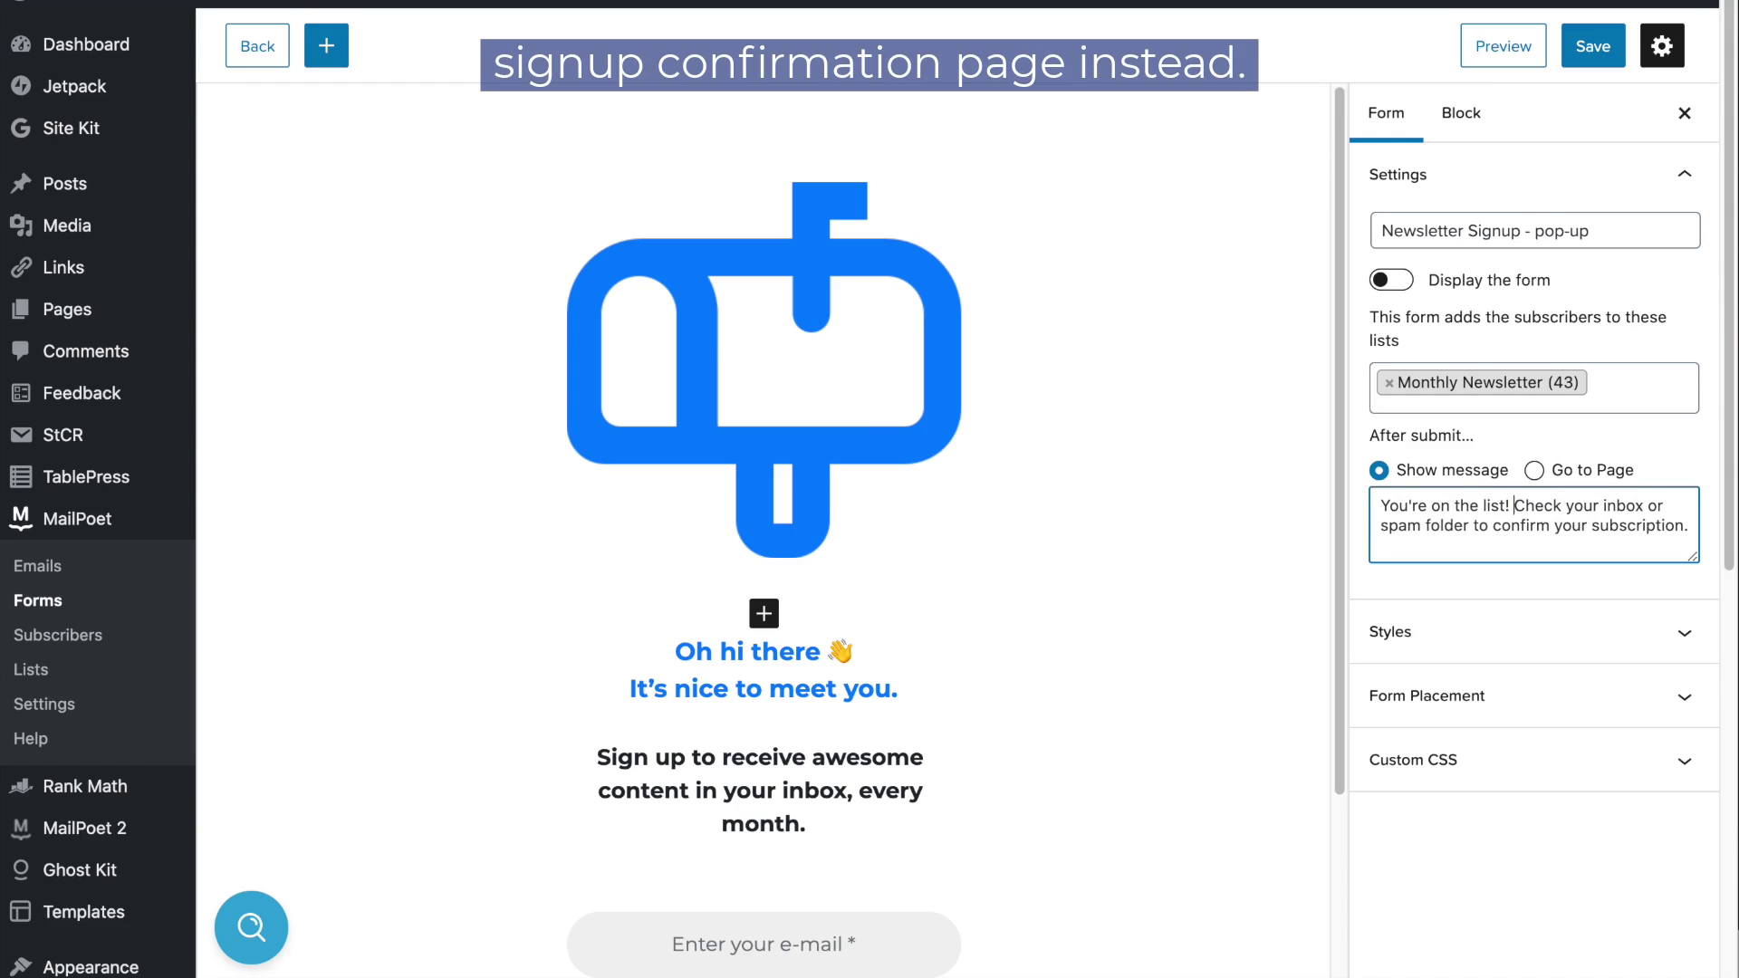
- Show the form's style options and try pale cyan, orange and amber backgrounds
{"action": "left_click", "coordinate": [1690, 176]}
{"action": "left_click", "coordinate": [1452, 236]}
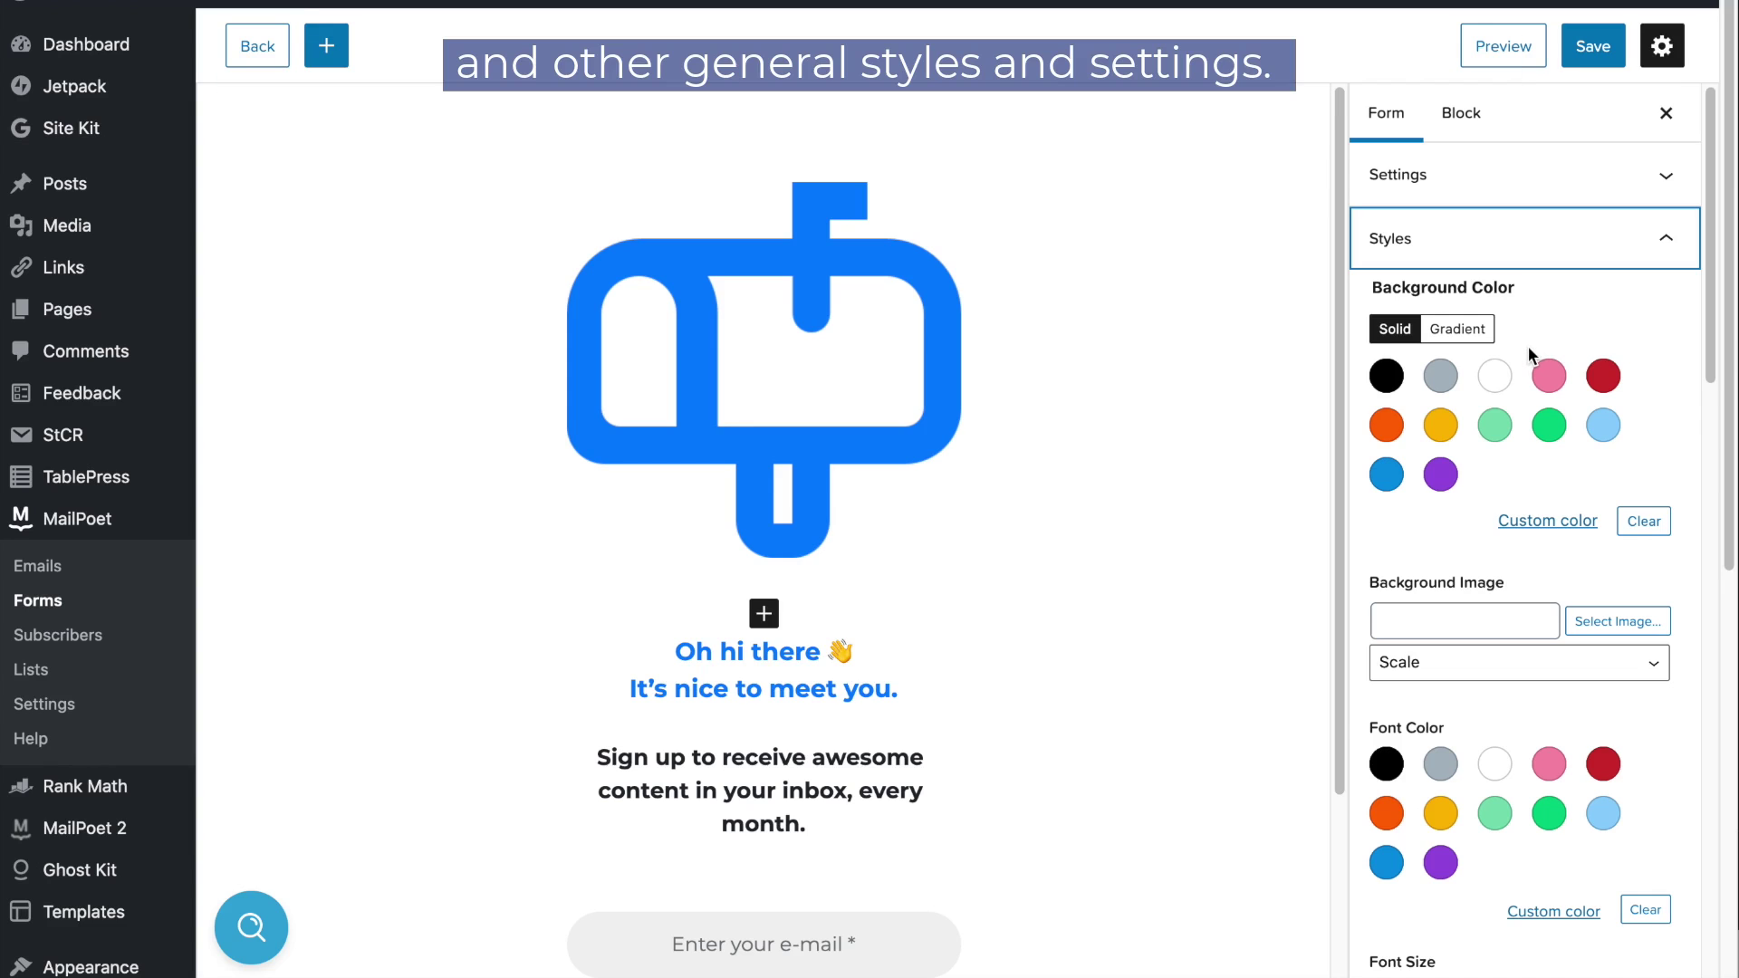
{"action": "left_click", "coordinate": [1608, 443]}
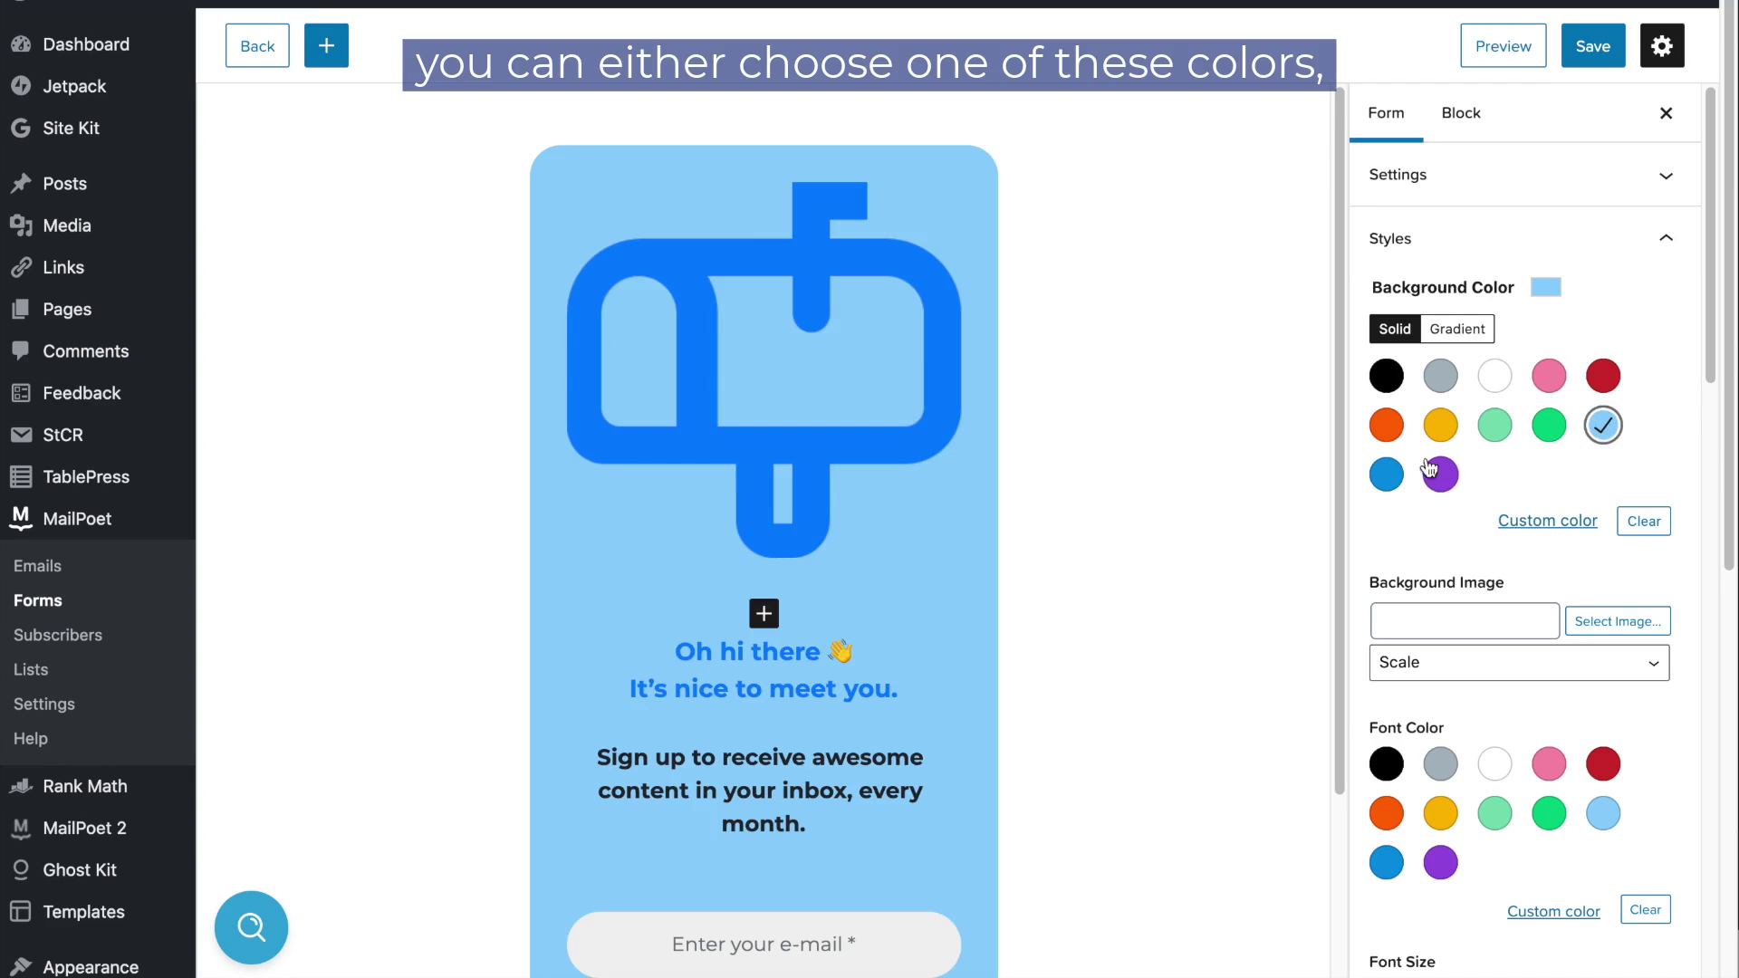
{"action": "left_click", "coordinate": [1404, 431]}
{"action": "left_click", "coordinate": [1440, 426]}
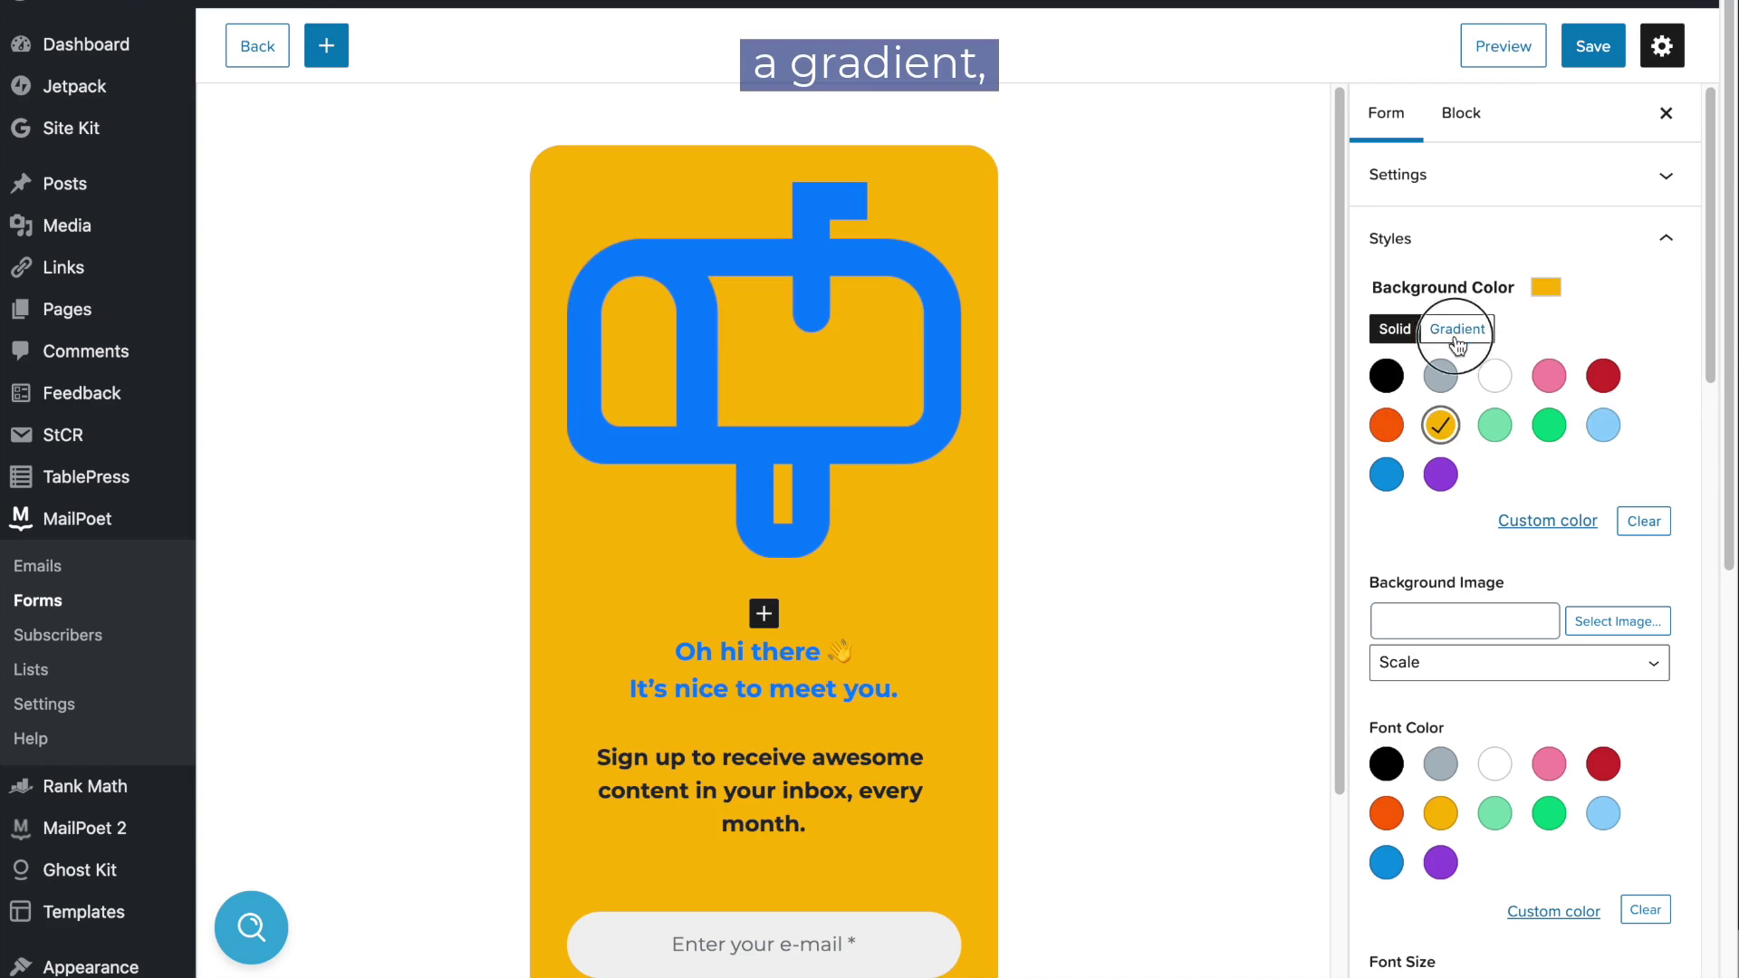
- Try a lavender gradient background, then clear it and set a solid white background
{"action": "left_click", "coordinate": [1457, 329]}
{"action": "left_click", "coordinate": [1440, 426]}
{"action": "mouse_move", "coordinate": [1391, 549]}
{"action": "left_mouse_down"}
{"action": "mouse_move", "coordinate": [1522, 548]}
{"action": "mouse_move", "coordinate": [1427, 561]}
{"action": "mouse_move", "coordinate": [1410, 545]}
{"action": "left_mouse_up"}
{"action": "scroll", "coordinate": [1612, 667], "scroll_direction": "down", "scroll_amount": 2}
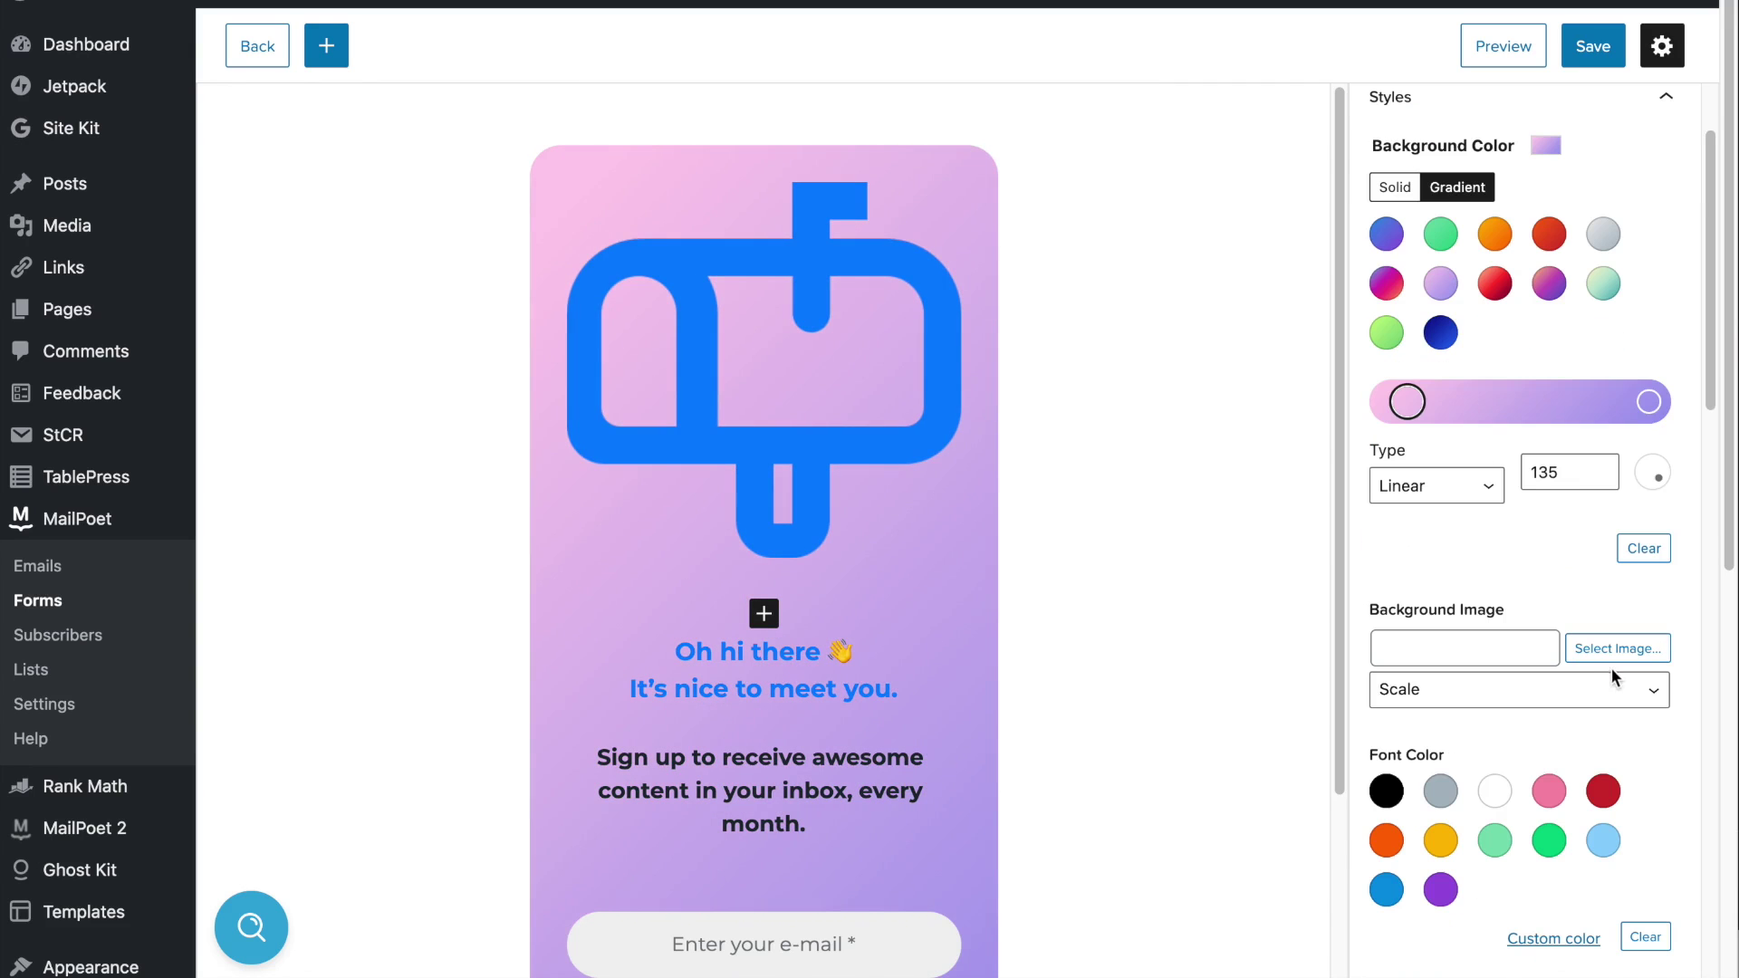
{"action": "left_click", "coordinate": [1644, 554]}
{"action": "scroll", "coordinate": [1561, 551], "scroll_direction": "up", "scroll_amount": 1}
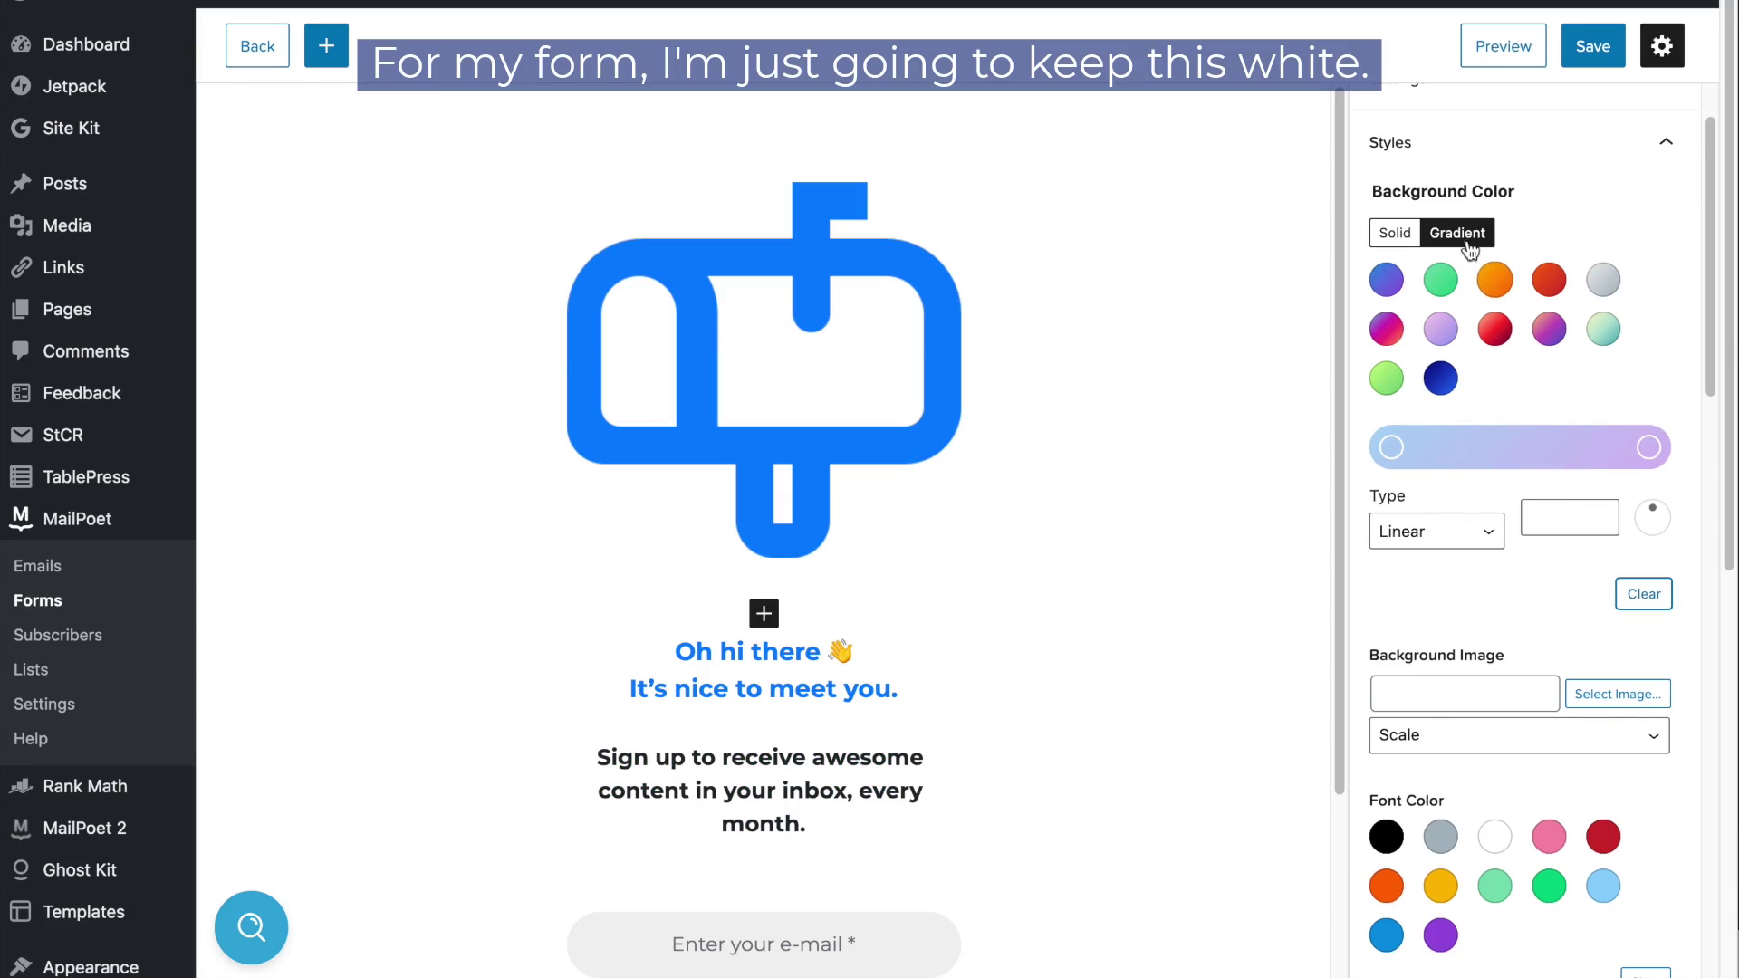
{"action": "left_click", "coordinate": [1393, 236]}
{"action": "left_click", "coordinate": [1495, 283]}
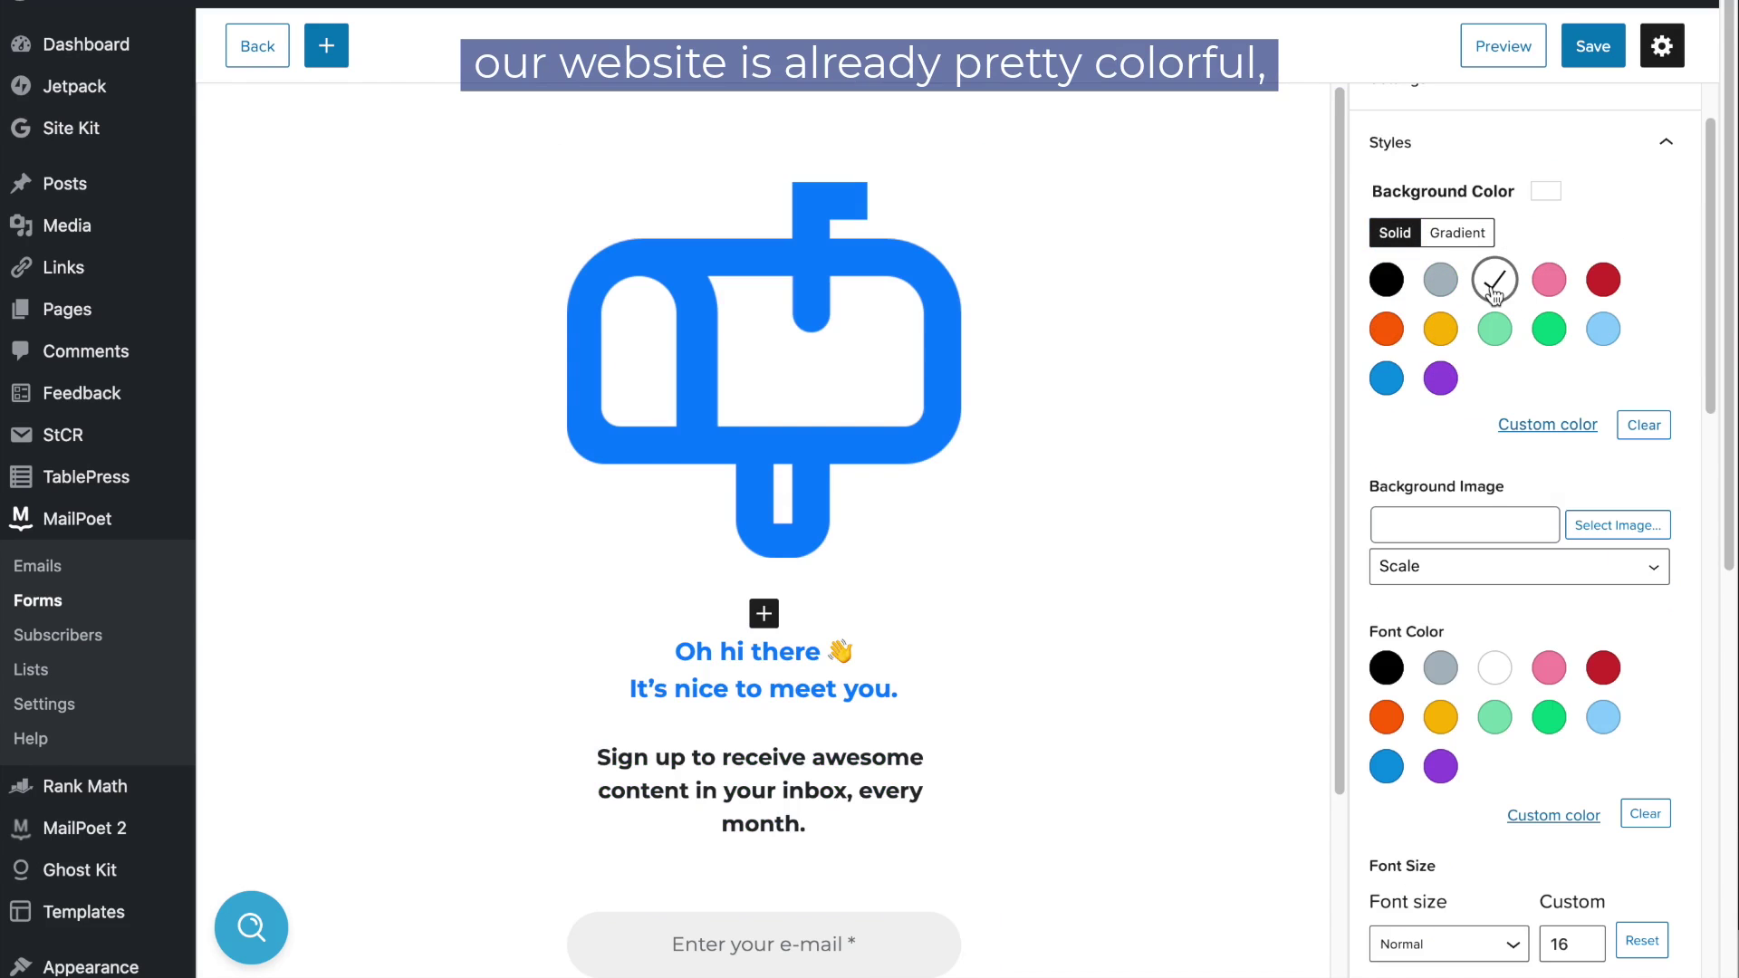
- Set the form's font colour to dark navy #071c6d
{"action": "scroll", "coordinate": [1497, 391], "scroll_direction": "down", "scroll_amount": 3}
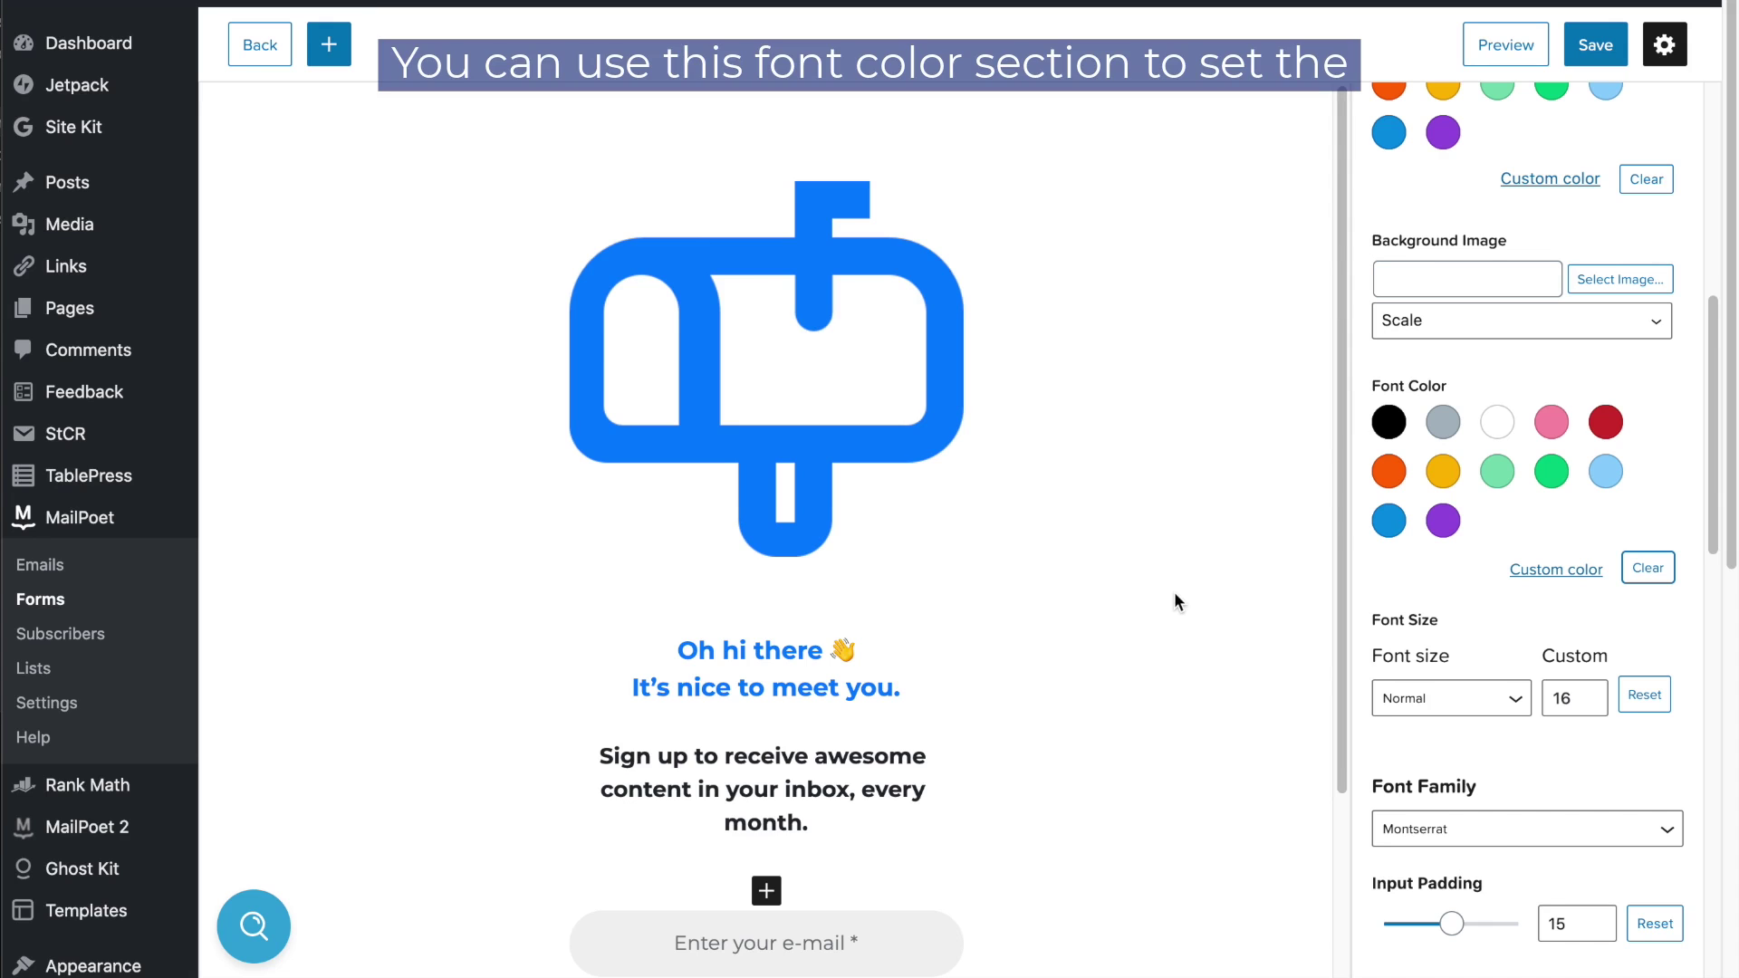
{"action": "scroll", "coordinate": [1174, 601], "scroll_direction": "down", "scroll_amount": 3}
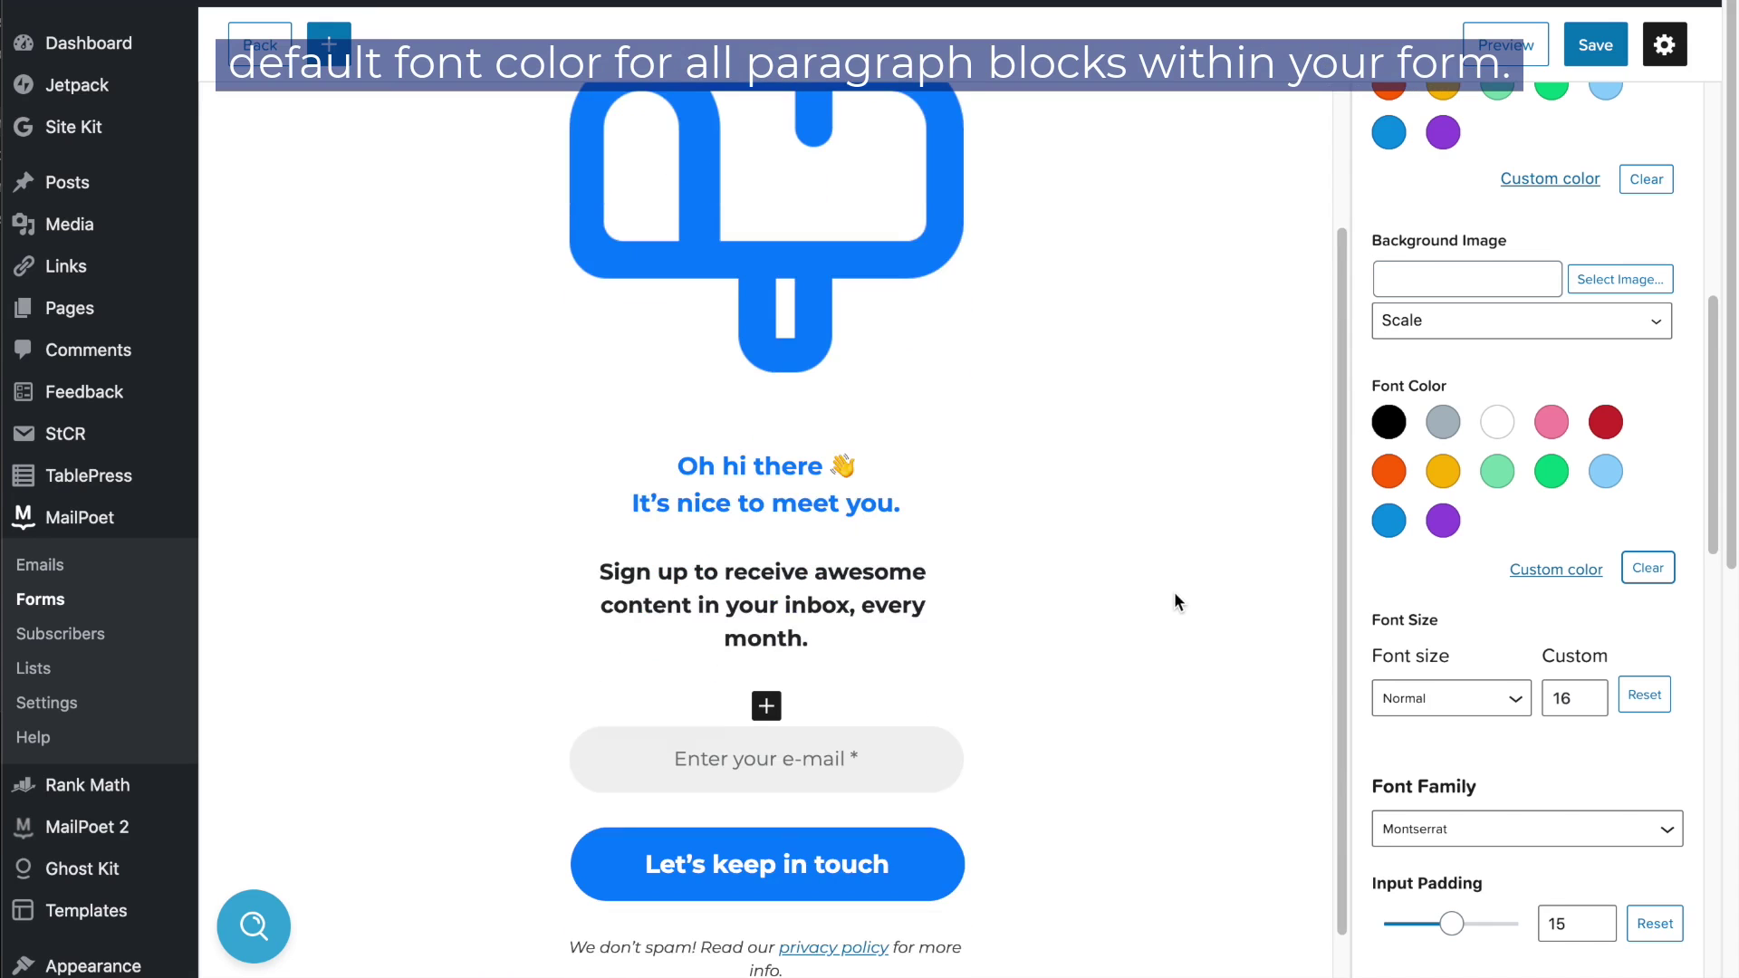
{"action": "scroll", "coordinate": [1174, 601], "scroll_direction": "down", "scroll_amount": 2}
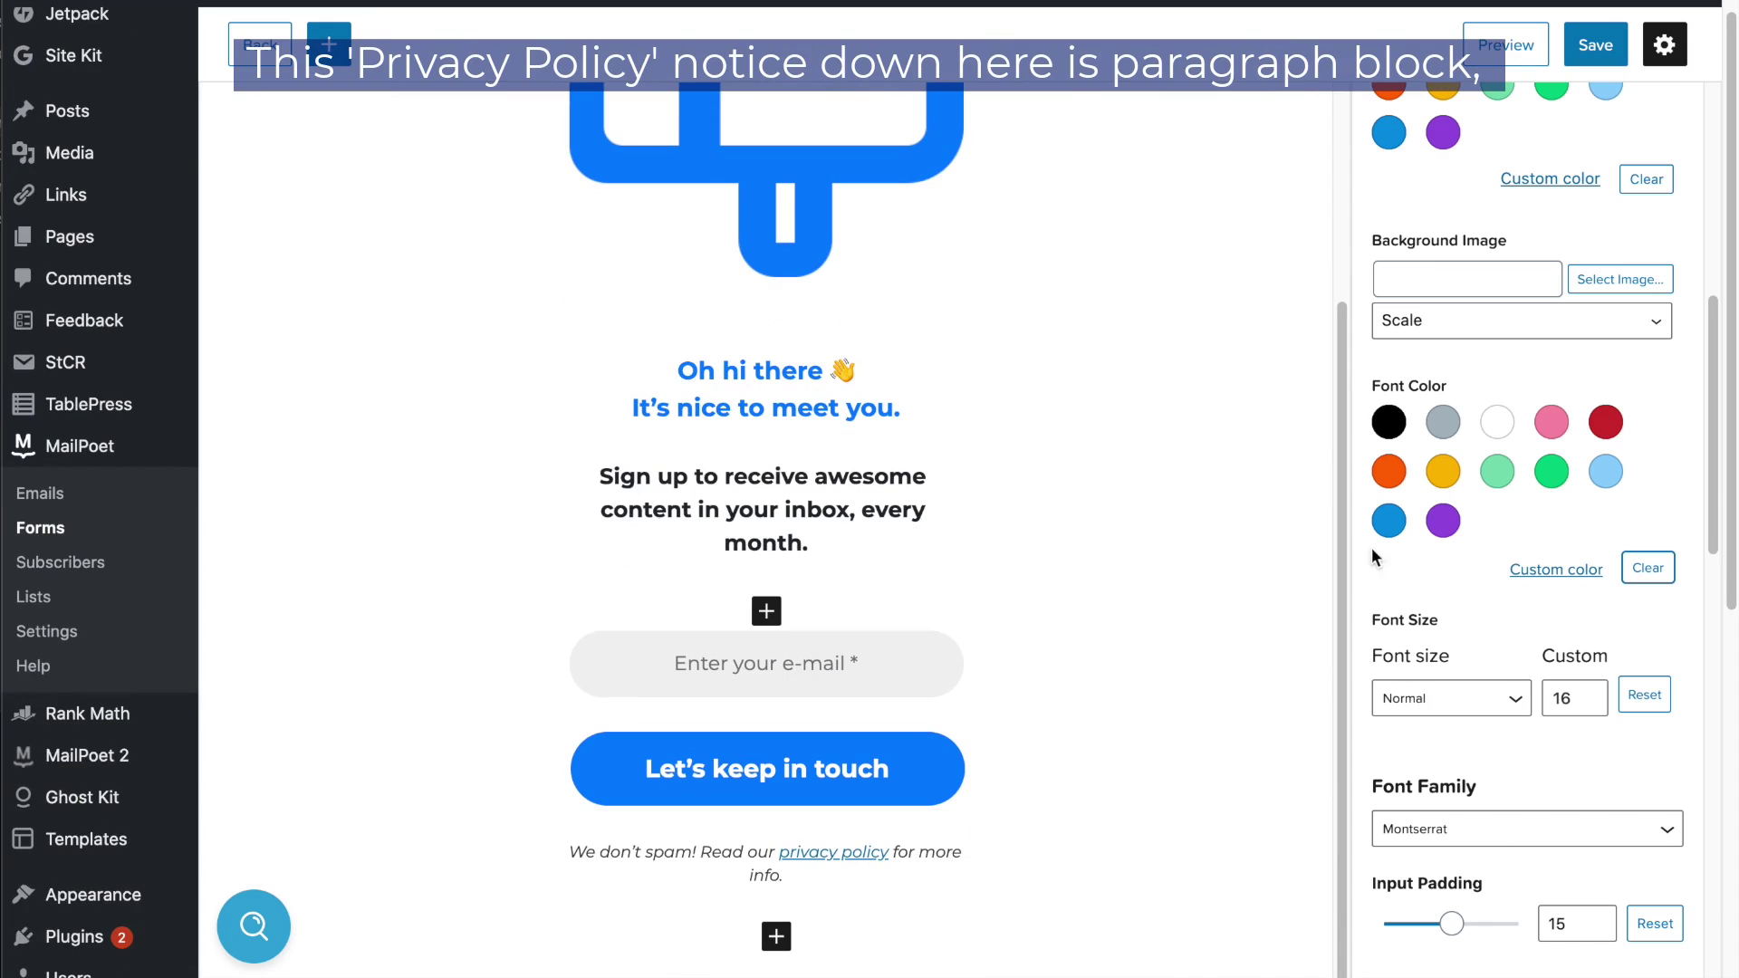
{"action": "left_click", "coordinate": [1556, 569]}
{"action": "left_click_drag", "start_coordinate": [1321, 912], "coordinate": [1279, 914]}
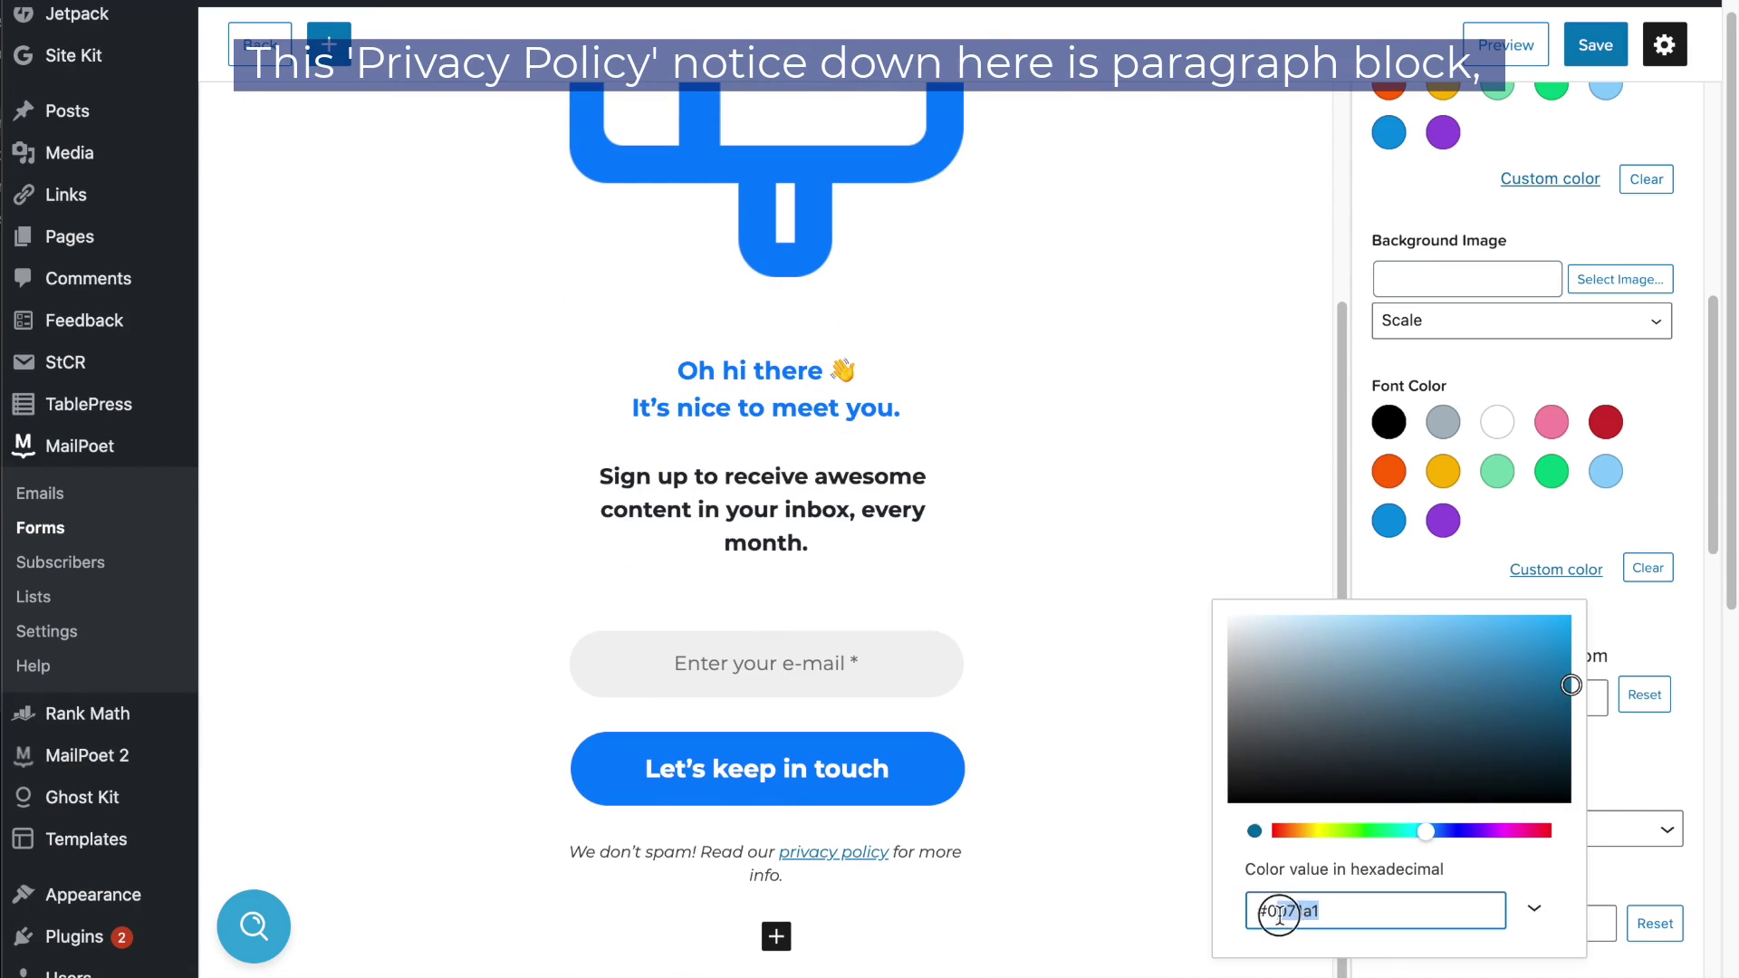
{"action": "type", "text": "71c6d"}
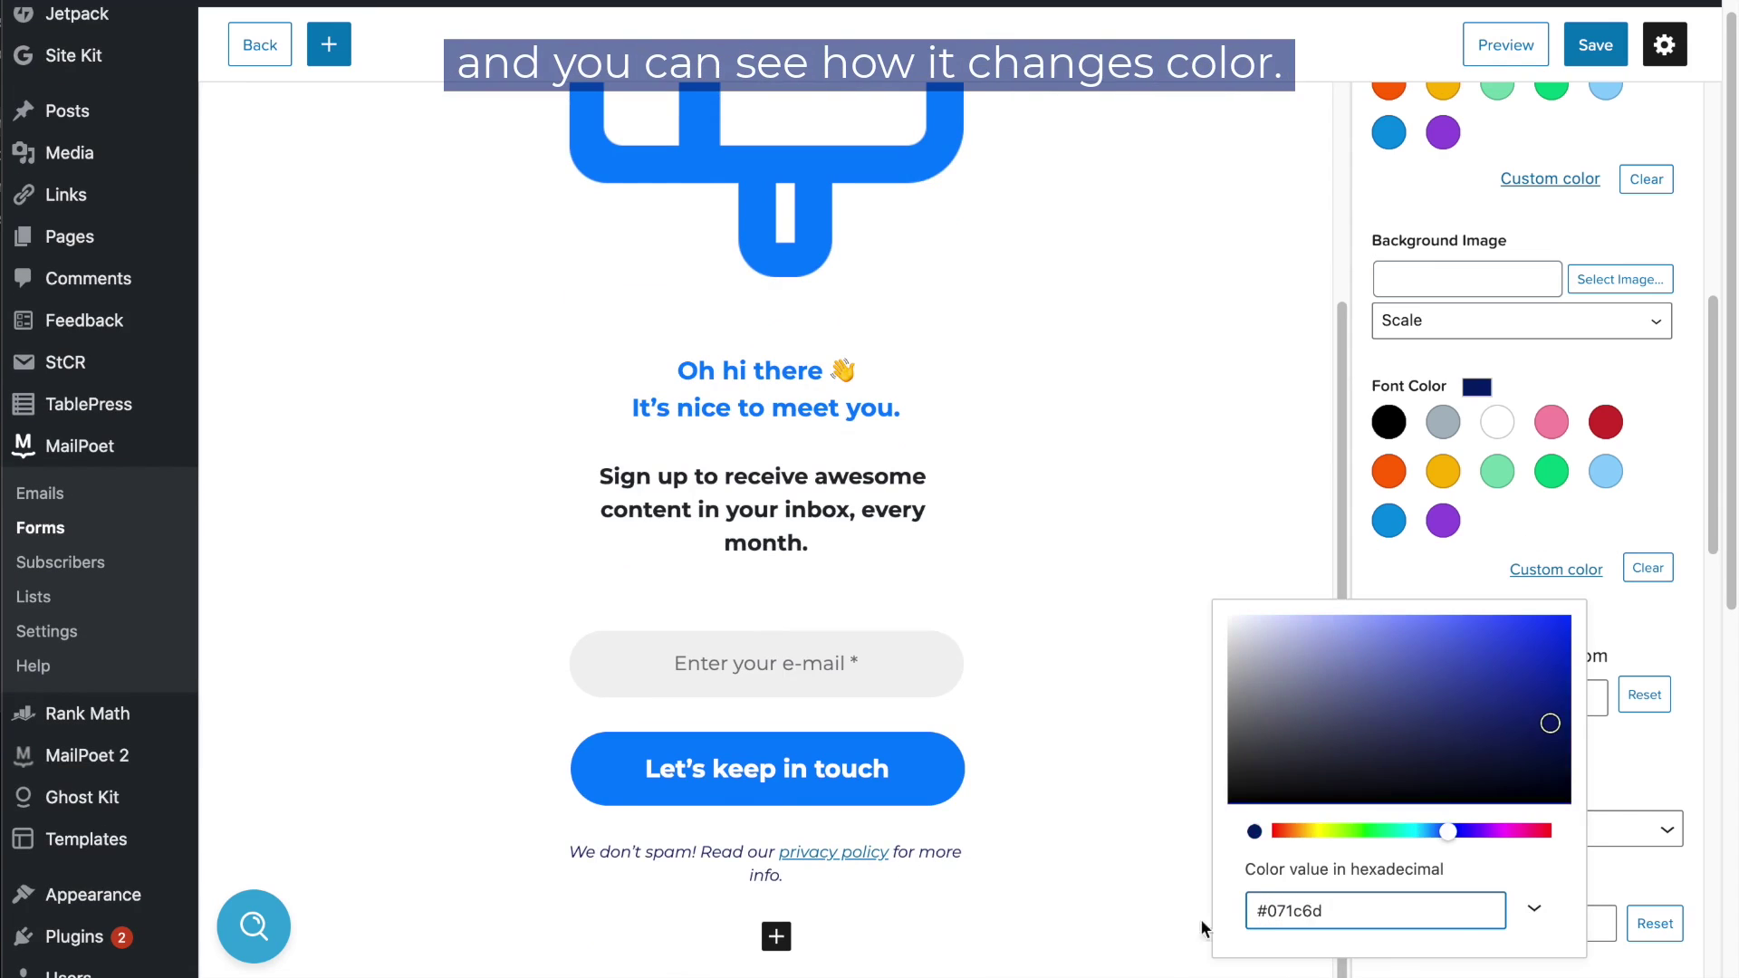
{"action": "left_click", "coordinate": [1199, 919]}
- Try Medium (20) and Large (36) field font sizes, then return to Normal (16)
{"action": "scroll", "coordinate": [1060, 812], "scroll_direction": "up", "scroll_amount": 1}
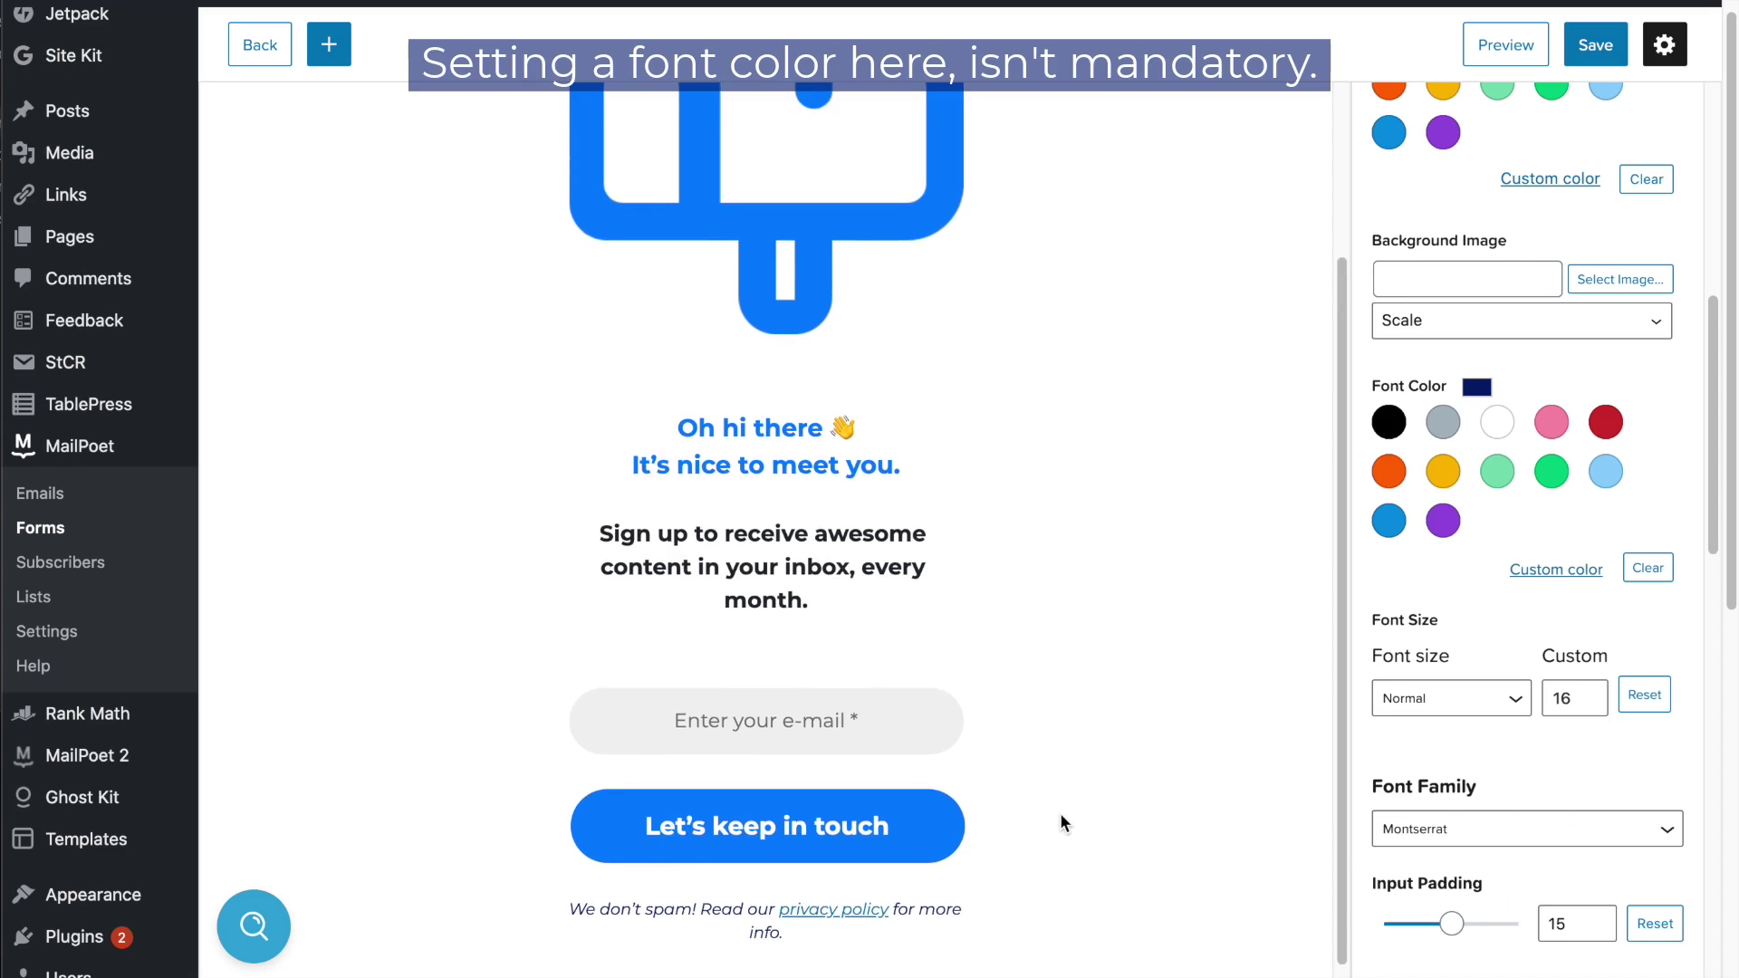
{"action": "scroll", "coordinate": [1060, 812], "scroll_direction": "up", "scroll_amount": 2}
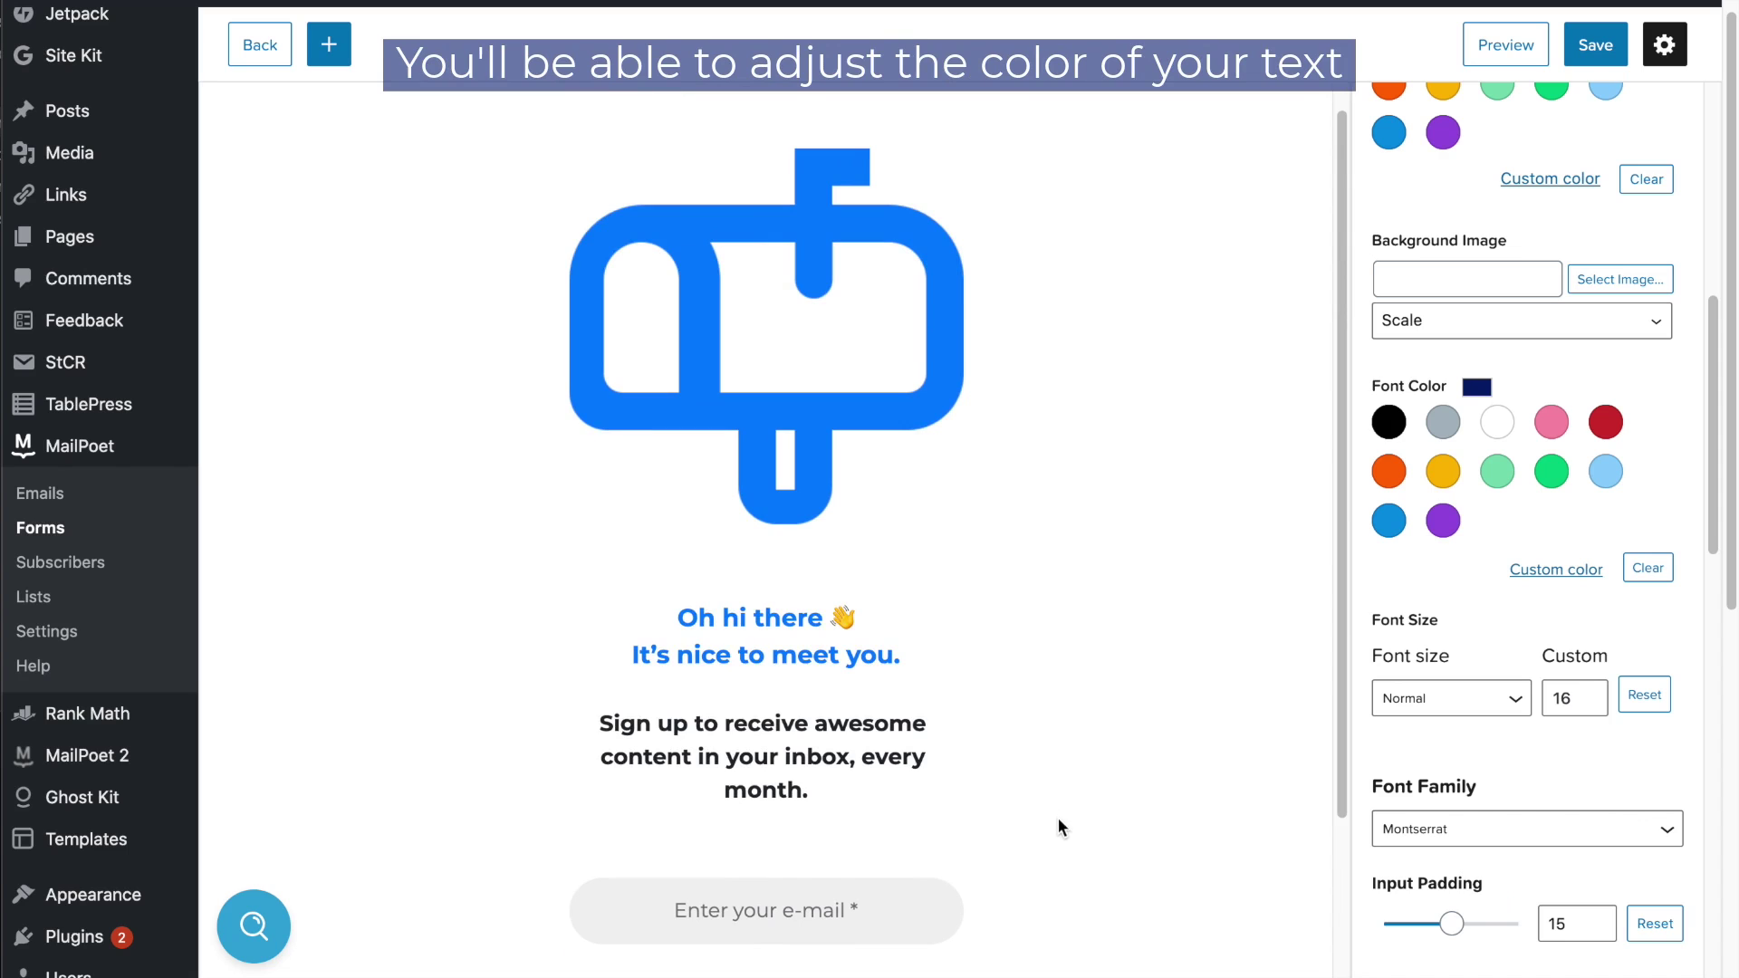
{"action": "scroll", "coordinate": [1518, 623], "scroll_direction": "down", "scroll_amount": 1}
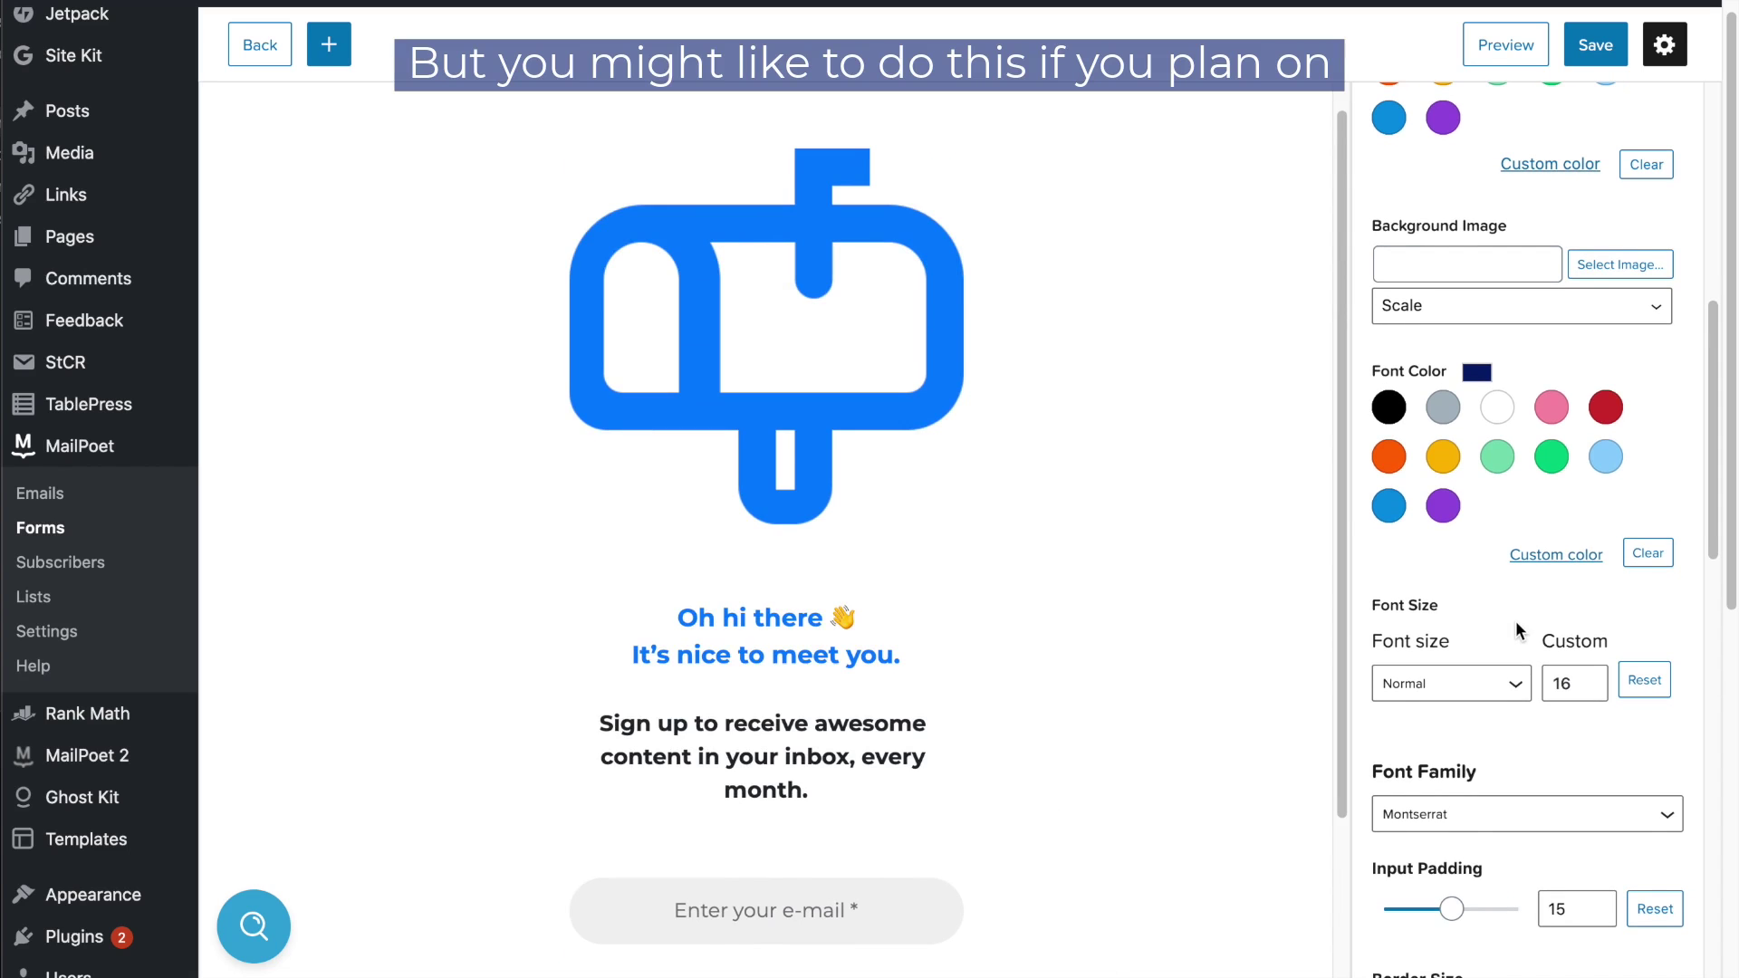
{"action": "scroll", "coordinate": [1464, 586], "scroll_direction": "down", "scroll_amount": 3}
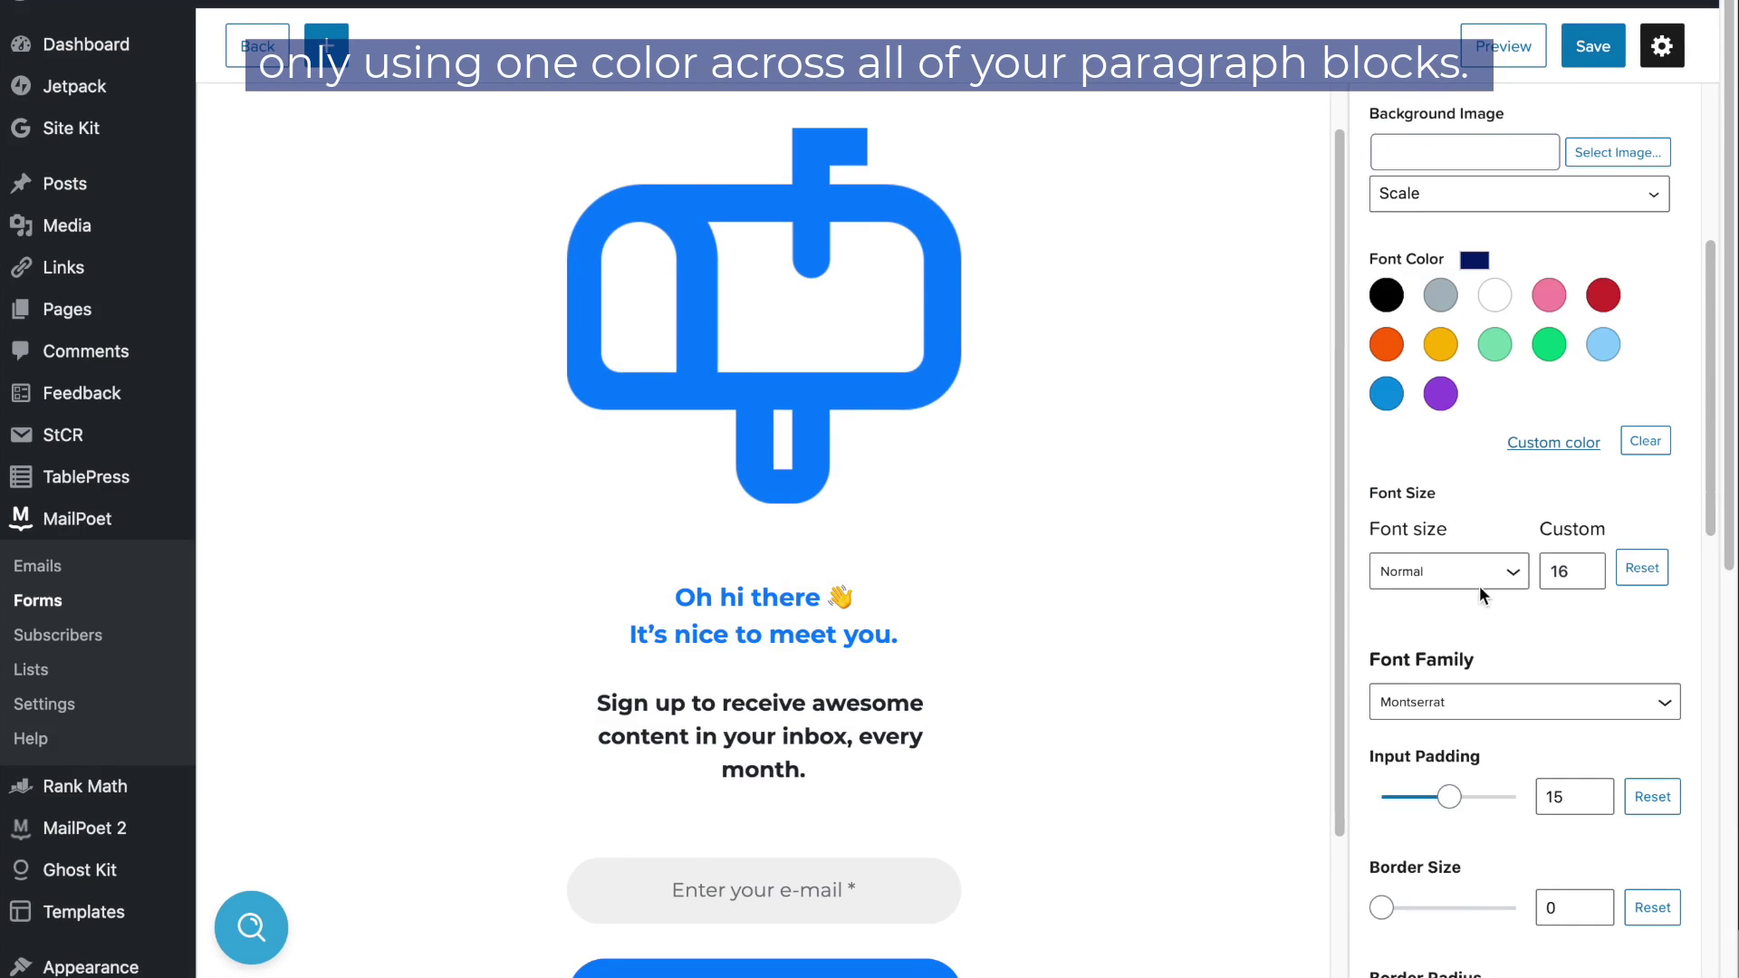
{"action": "scroll", "coordinate": [1480, 587], "scroll_direction": "down", "scroll_amount": 3}
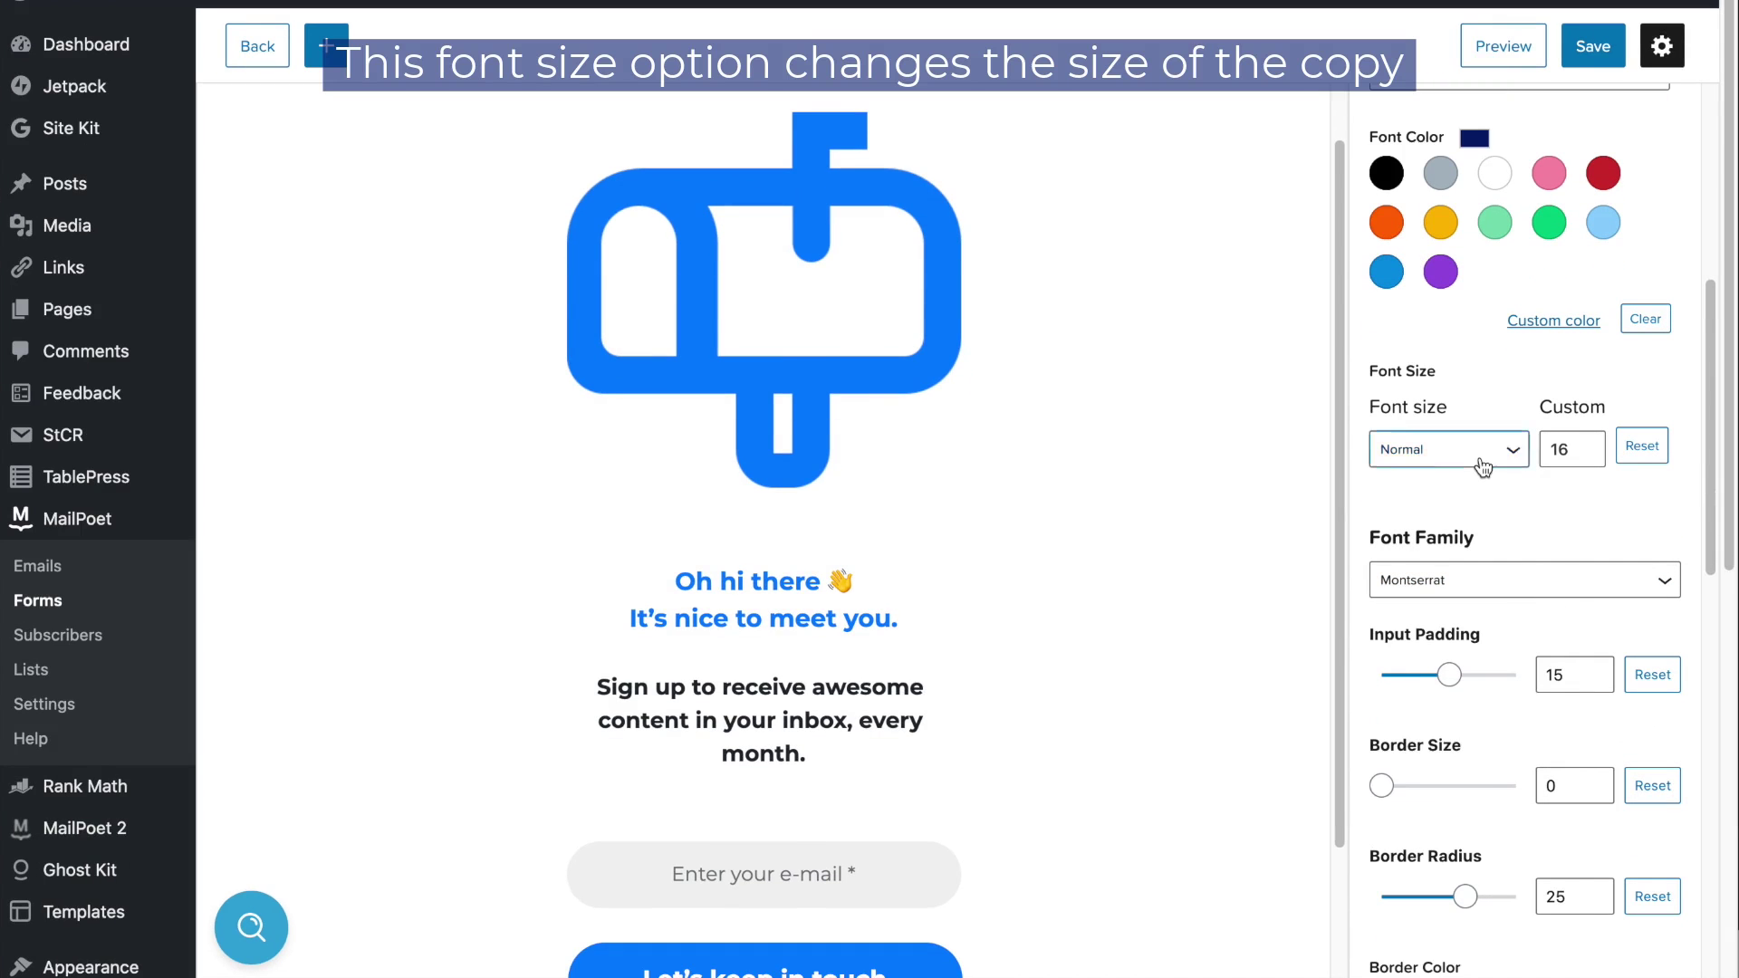
{"action": "left_click", "coordinate": [1483, 467]}
{"action": "left_click", "coordinate": [1456, 661]}
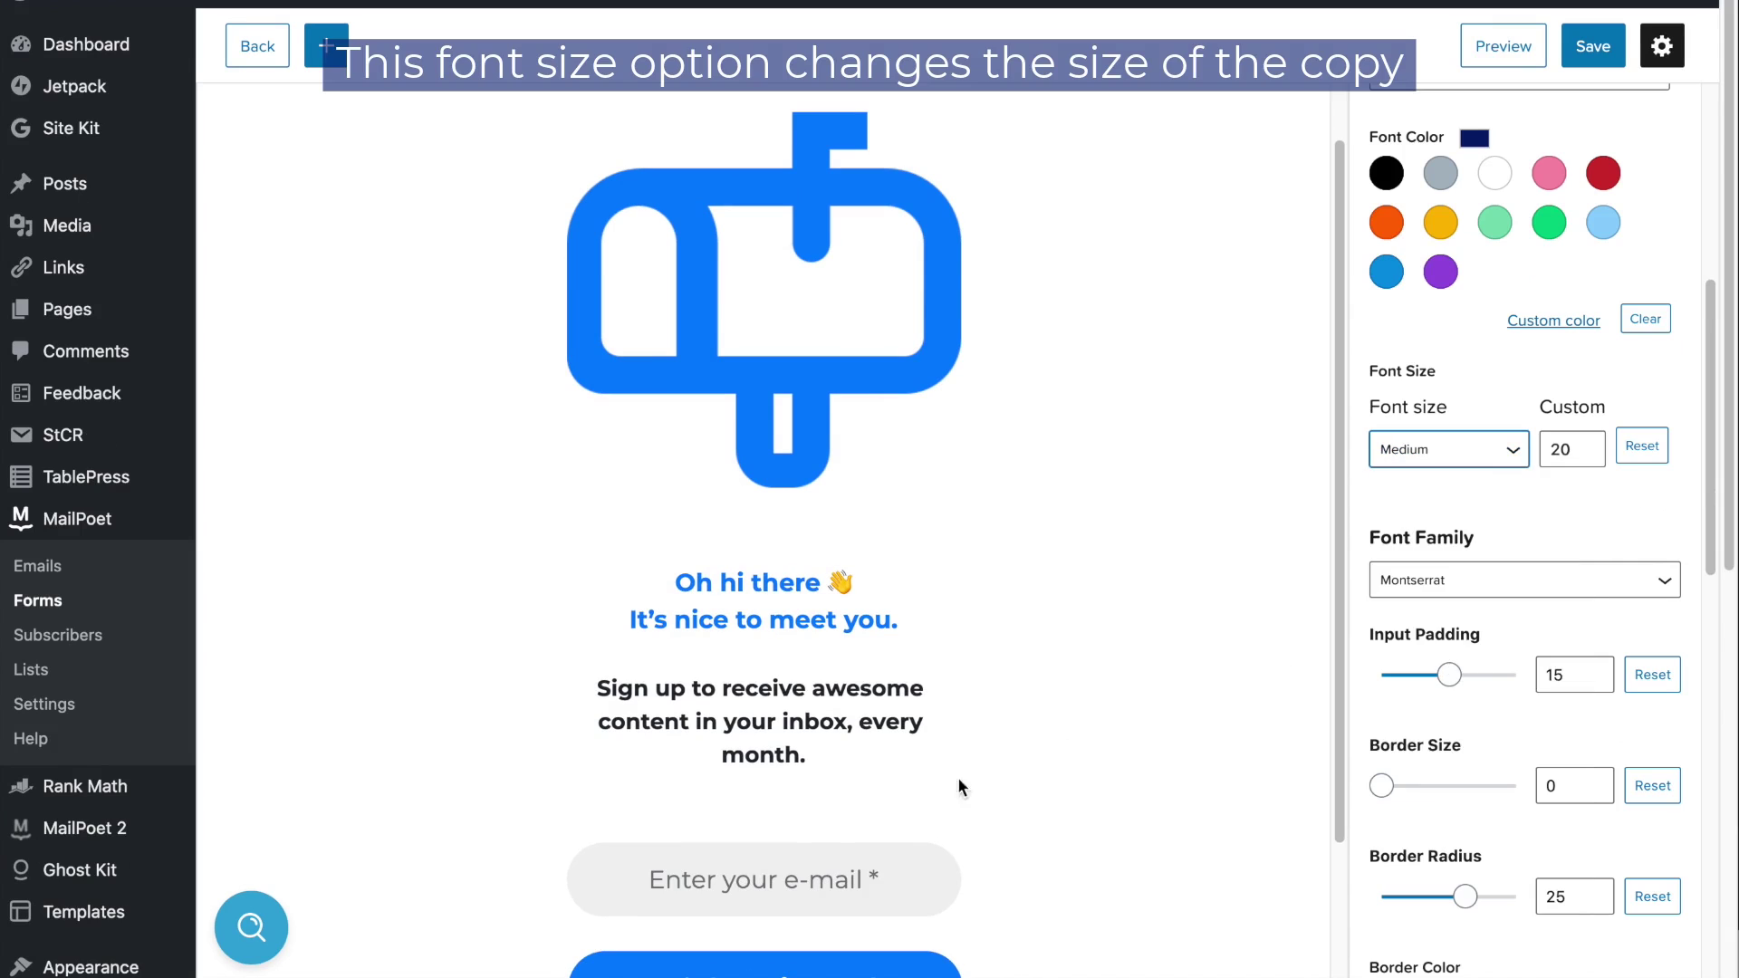
{"action": "left_click", "coordinate": [1495, 449]}
{"action": "left_click", "coordinate": [1444, 737]}
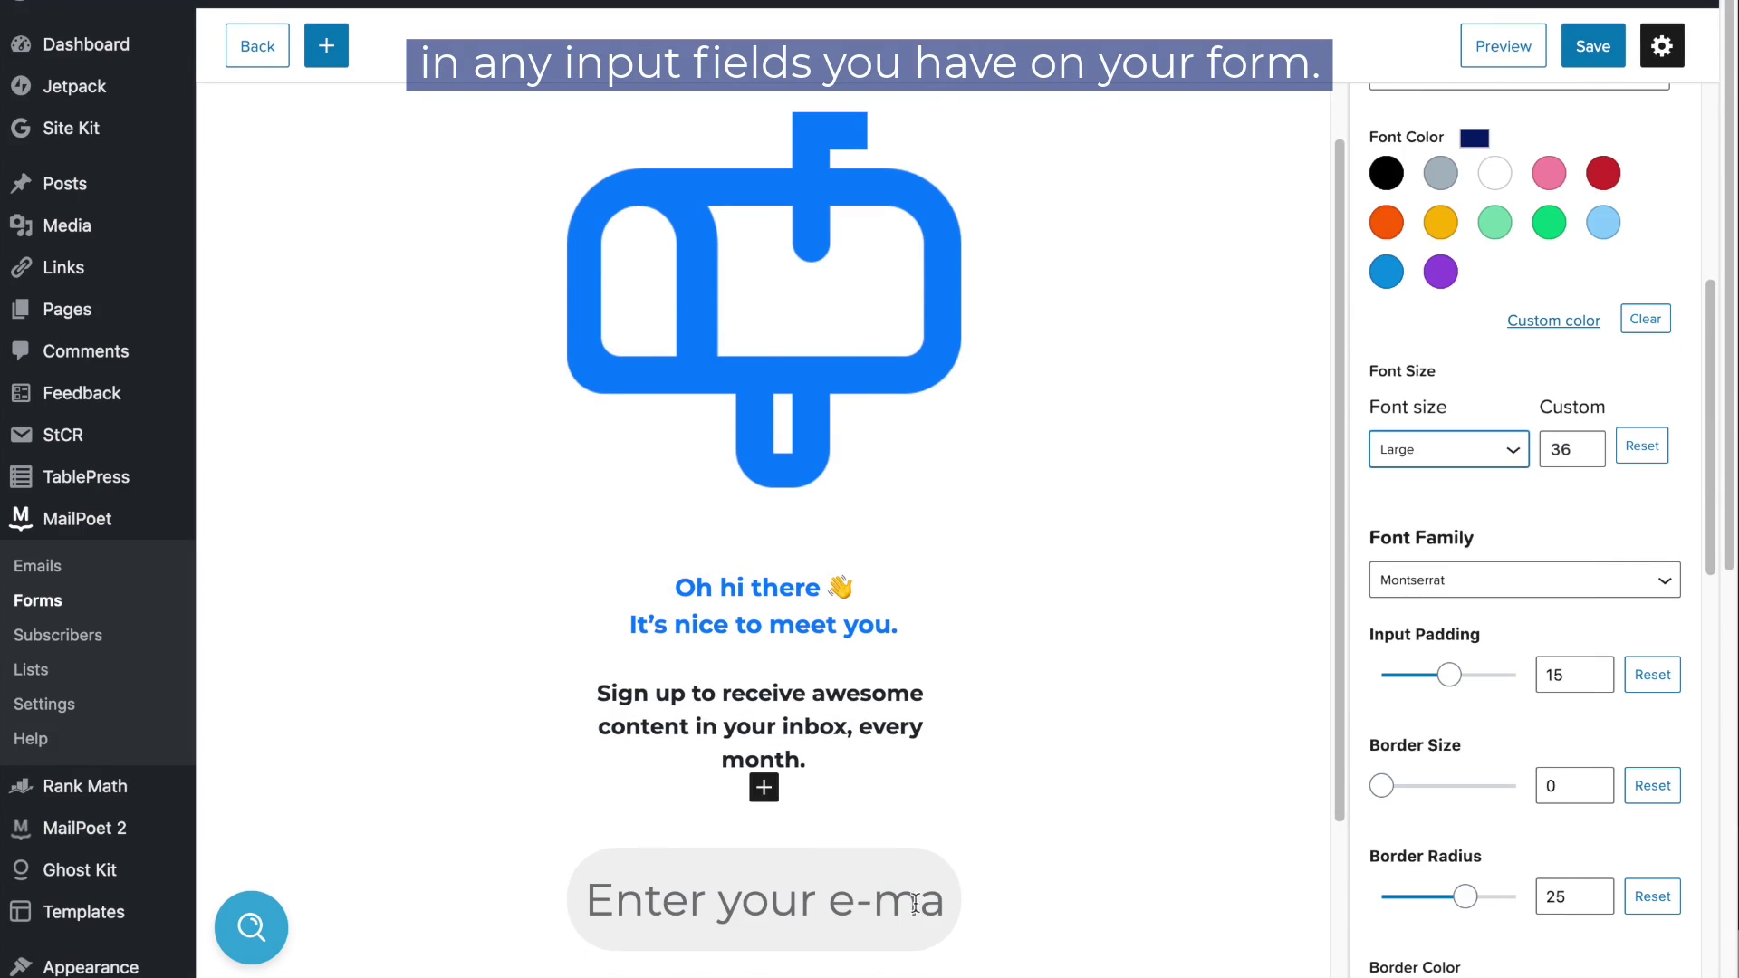
{"action": "left_click", "coordinate": [1432, 453]}
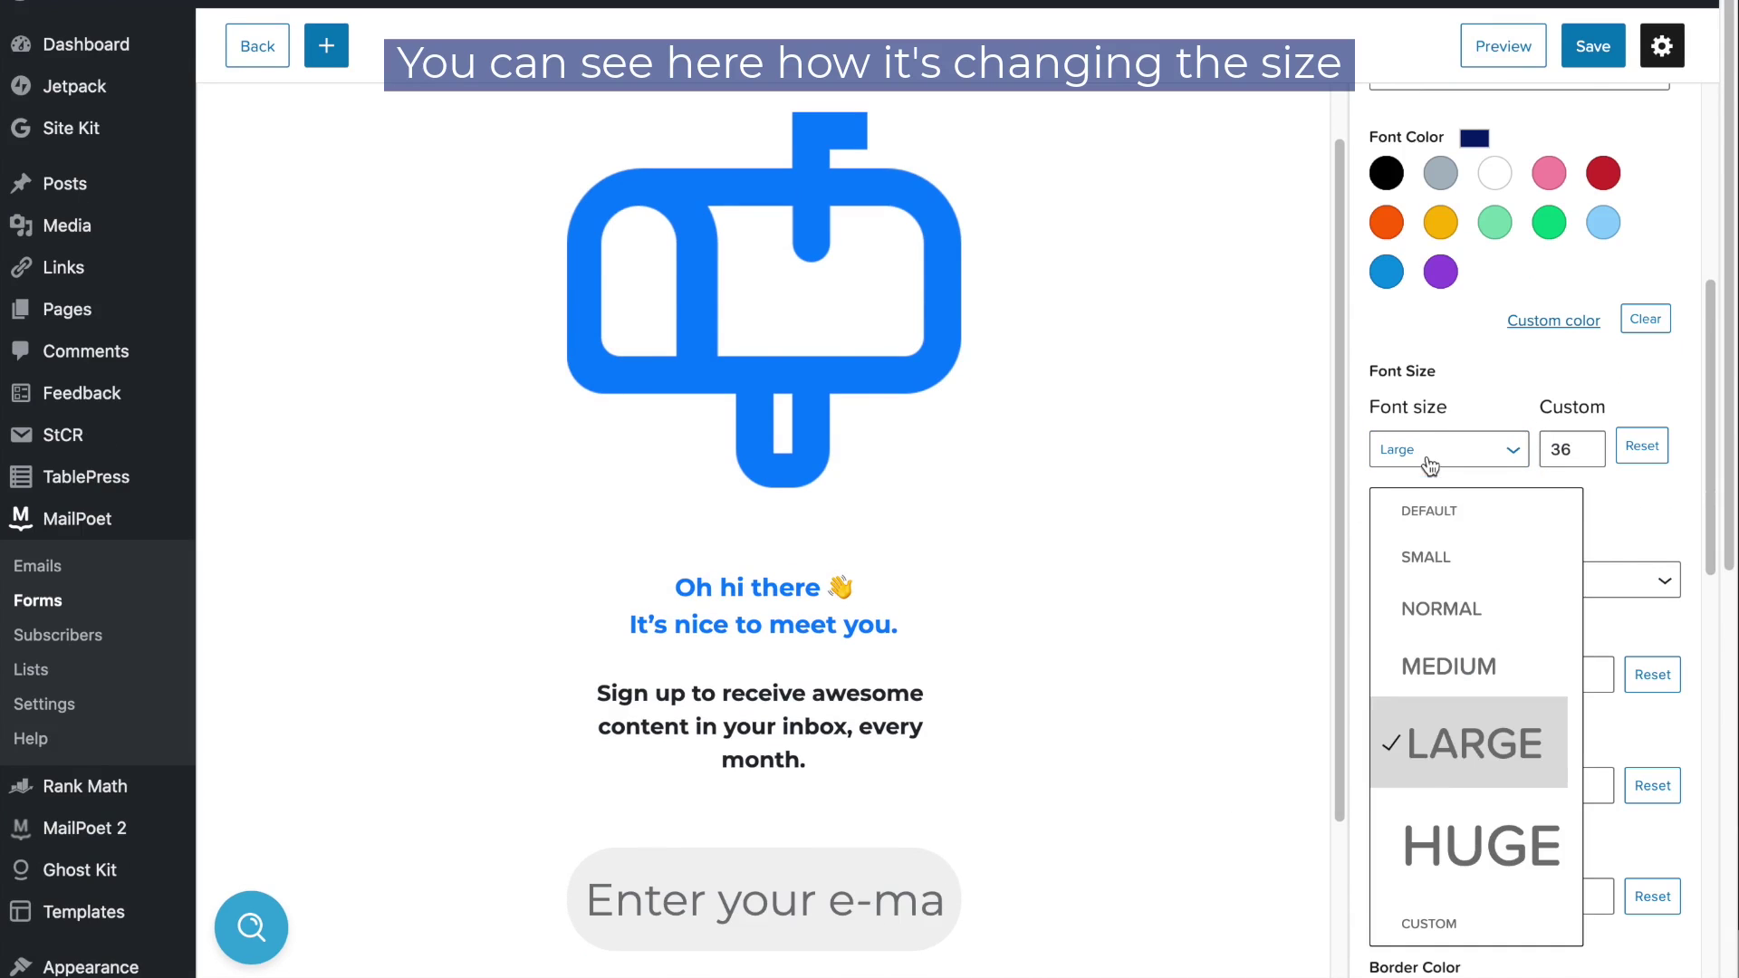
{"action": "left_click", "coordinate": [1439, 614]}
- Try Libre Franklin as the form font, then switch back to Montserrat
{"action": "scroll", "coordinate": [1567, 505], "scroll_direction": "down", "scroll_amount": 1}
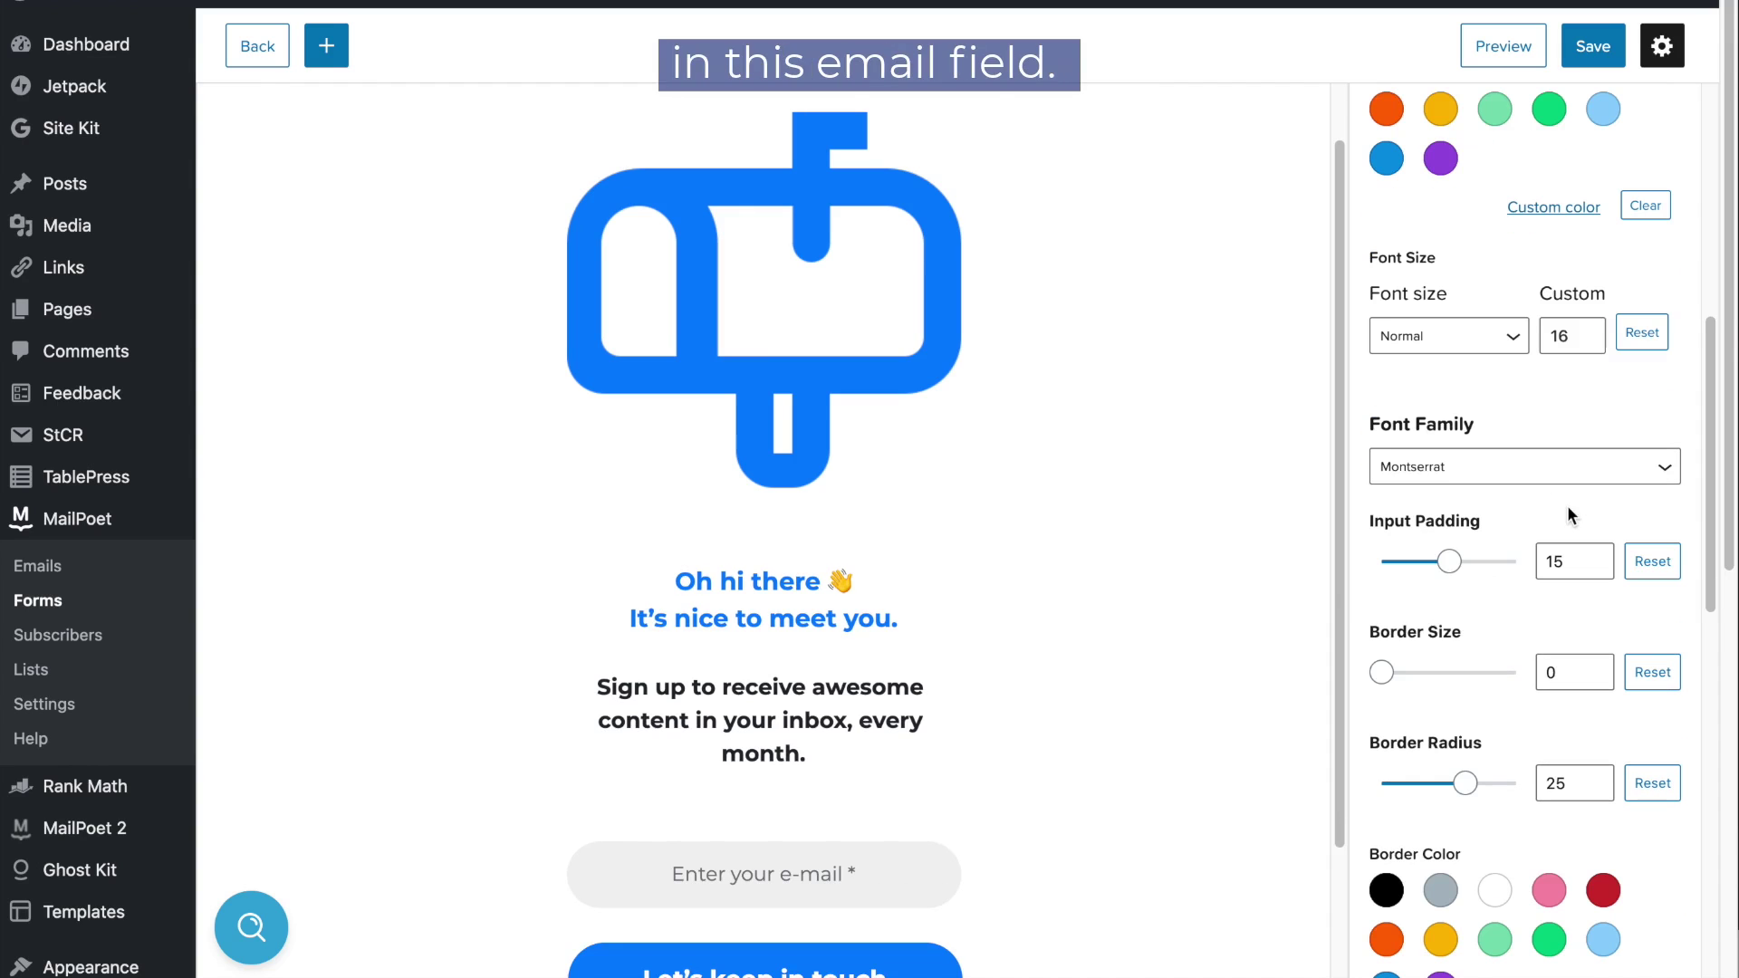
{"action": "scroll", "coordinate": [1178, 579], "scroll_direction": "down", "scroll_amount": 1}
{"action": "left_click", "coordinate": [1520, 478]}
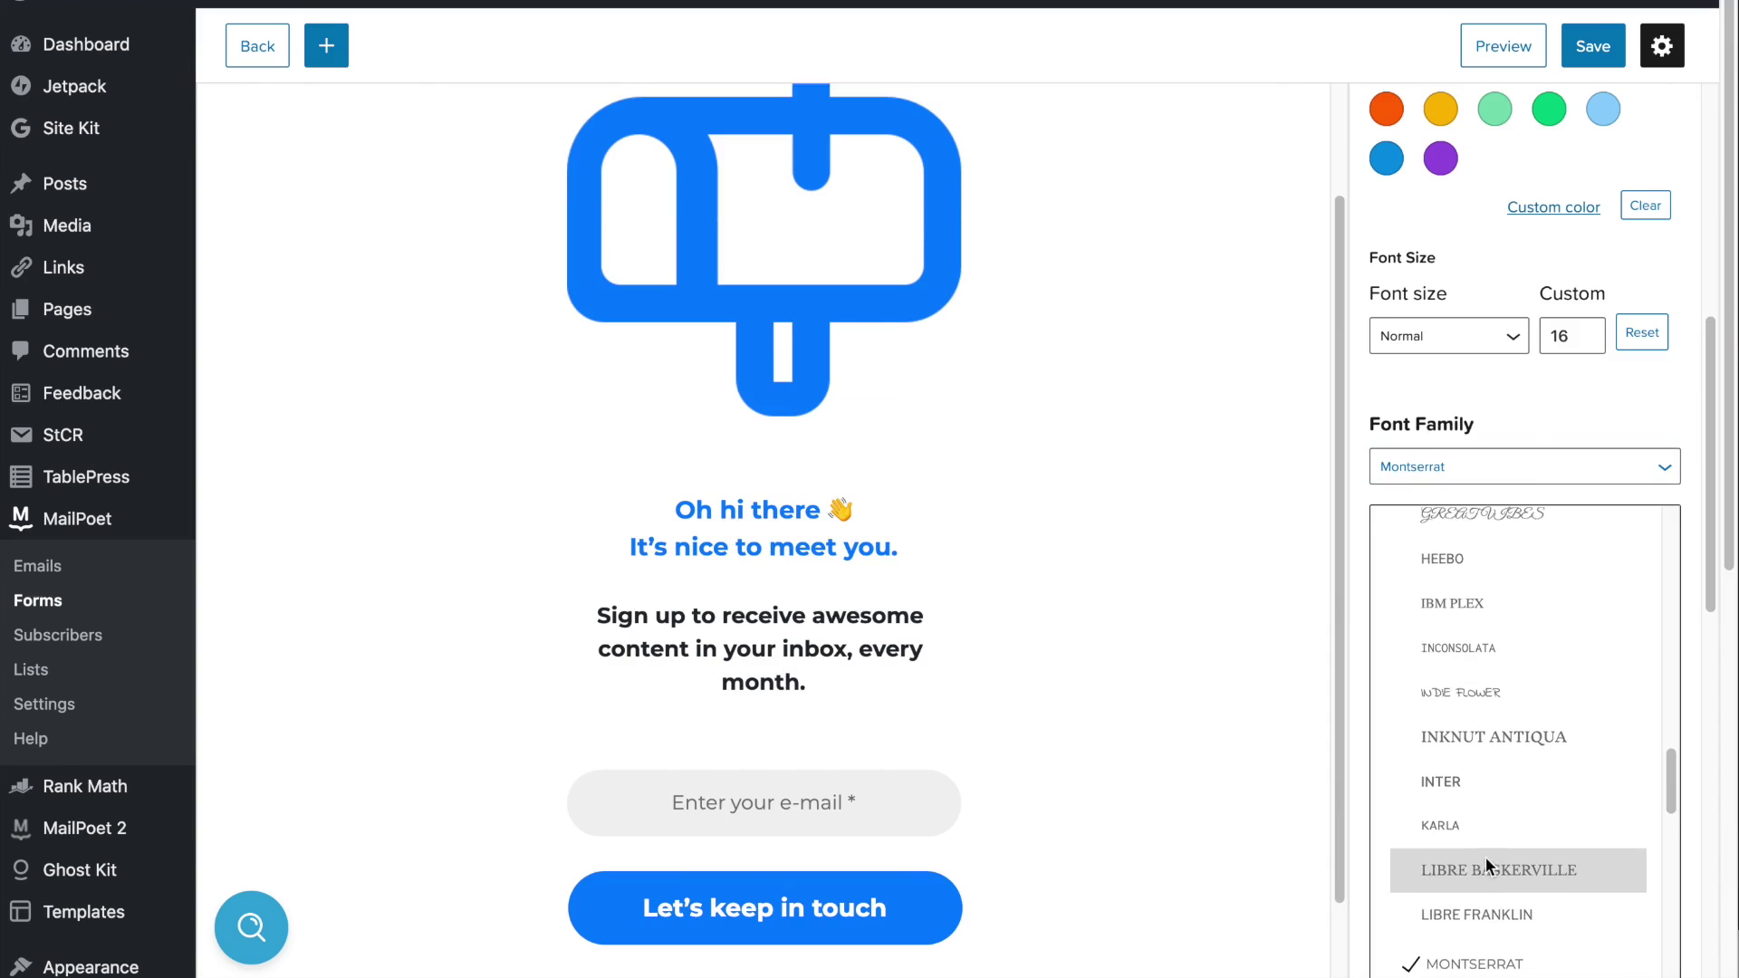
{"action": "scroll", "coordinate": [1486, 857], "scroll_direction": "down", "scroll_amount": 1}
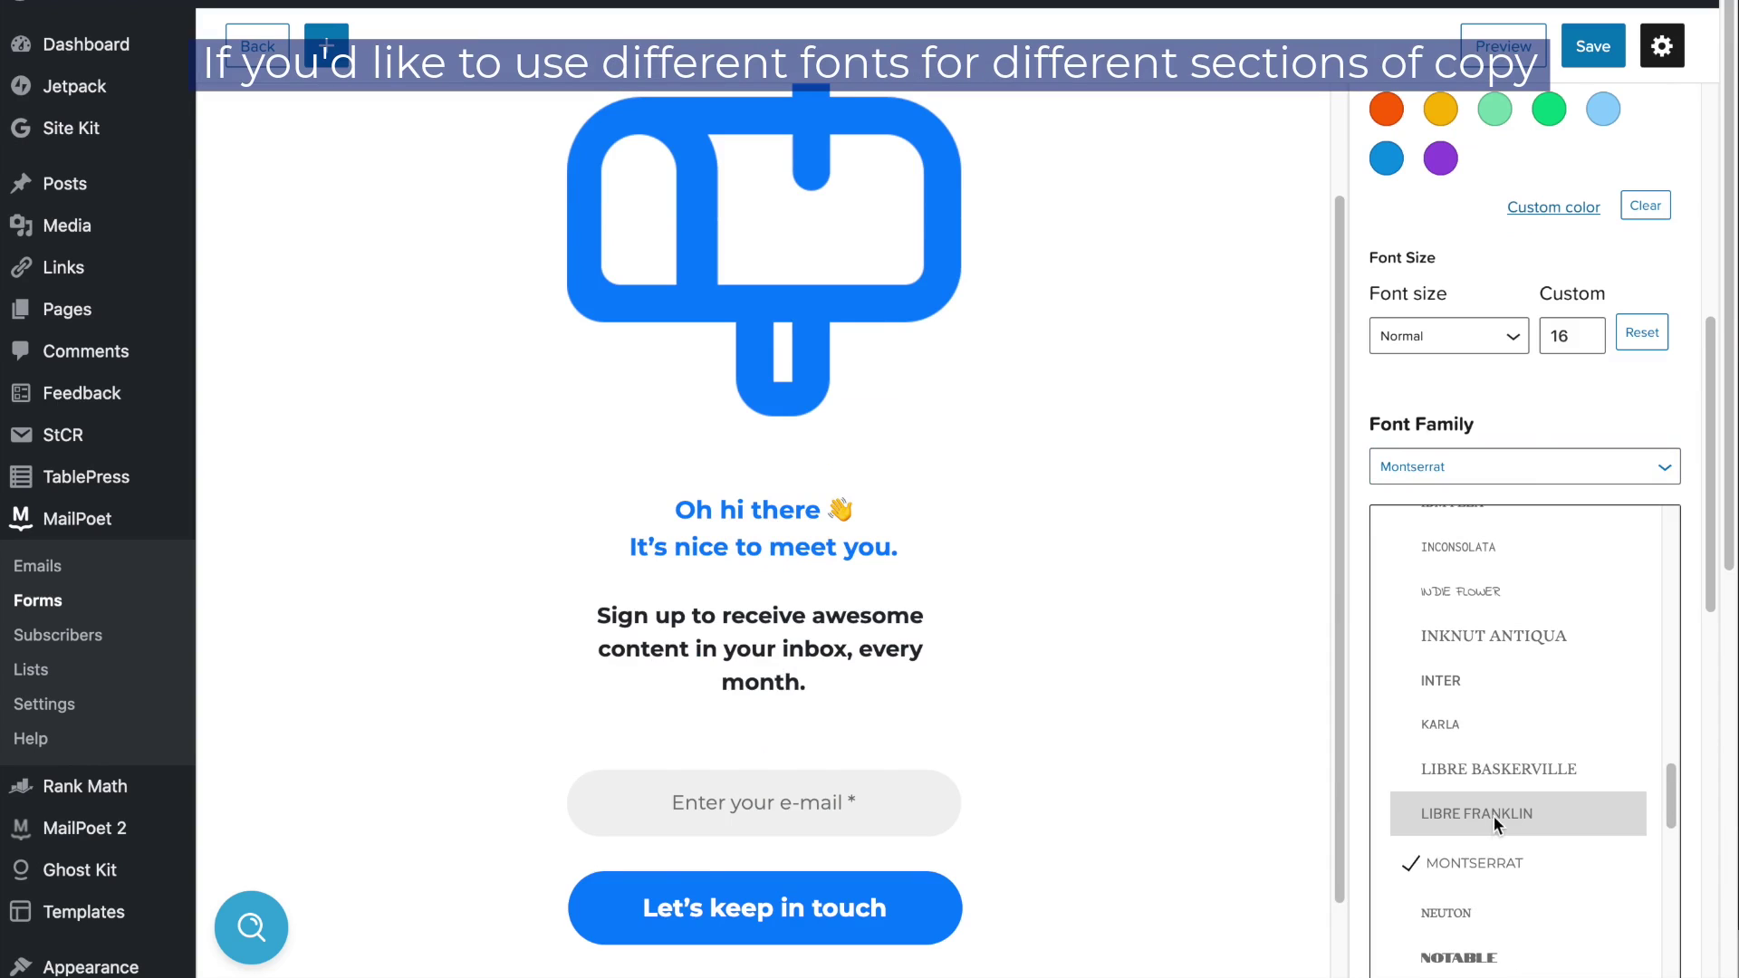
{"action": "left_click", "coordinate": [1492, 817]}
{"action": "left_click", "coordinate": [1484, 476]}
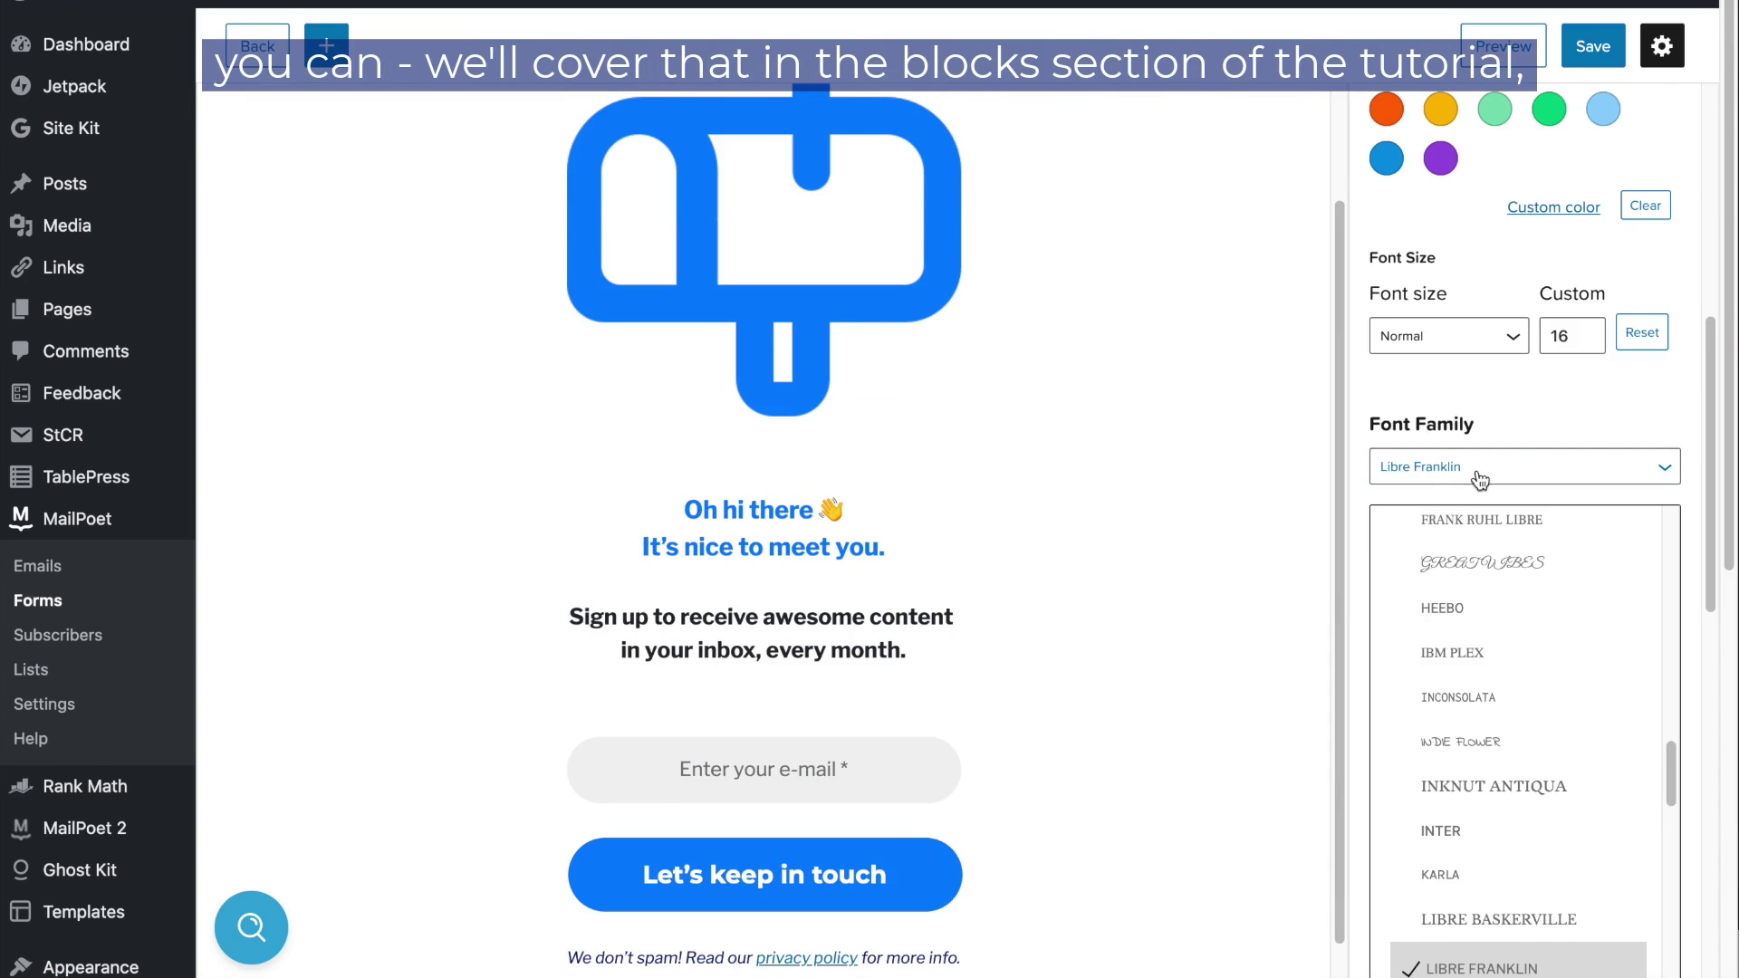
{"action": "scroll", "coordinate": [1480, 712], "scroll_direction": "down", "scroll_amount": 1}
{"action": "left_click", "coordinate": [1456, 856]}
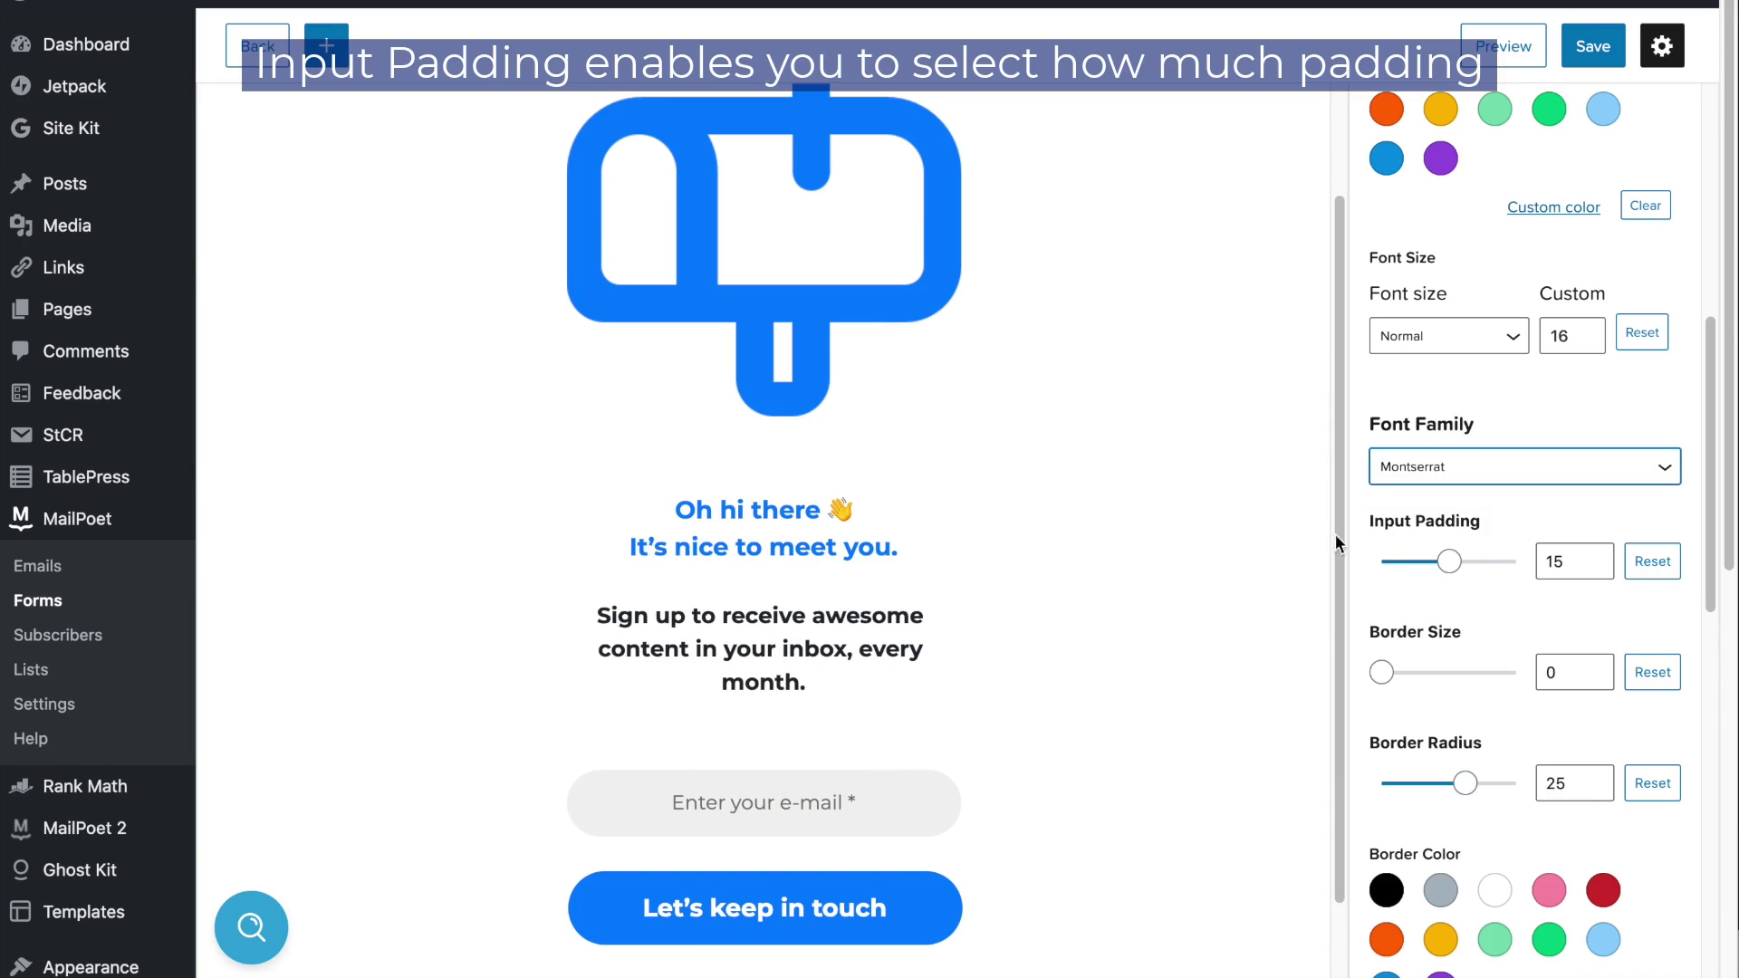
- Set the input padding to 16 and left-align the form content
{"action": "left_click", "coordinate": [1451, 565]}
{"action": "mouse_move", "coordinate": [1453, 569]}
{"action": "left_mouse_down"}
{"action": "mouse_move", "coordinate": [1407, 569]}
{"action": "mouse_move", "coordinate": [1453, 562]}
{"action": "left_mouse_up"}
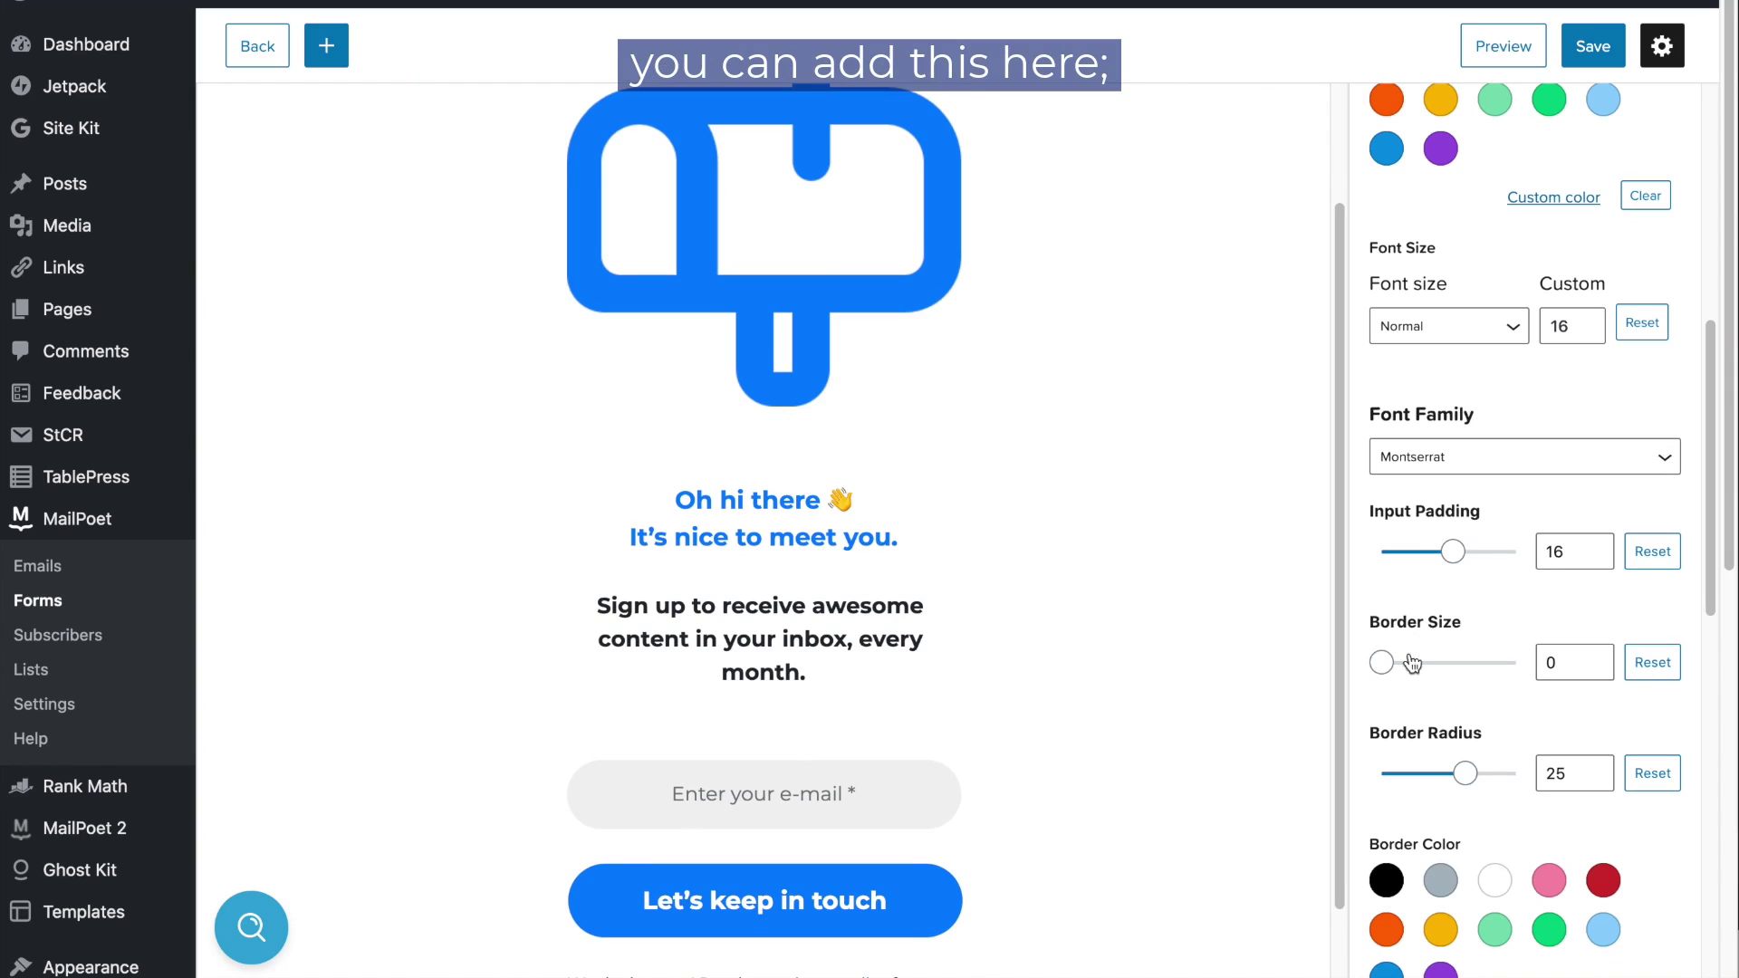
{"action": "scroll", "coordinate": [1488, 678], "scroll_direction": "down", "scroll_amount": 2}
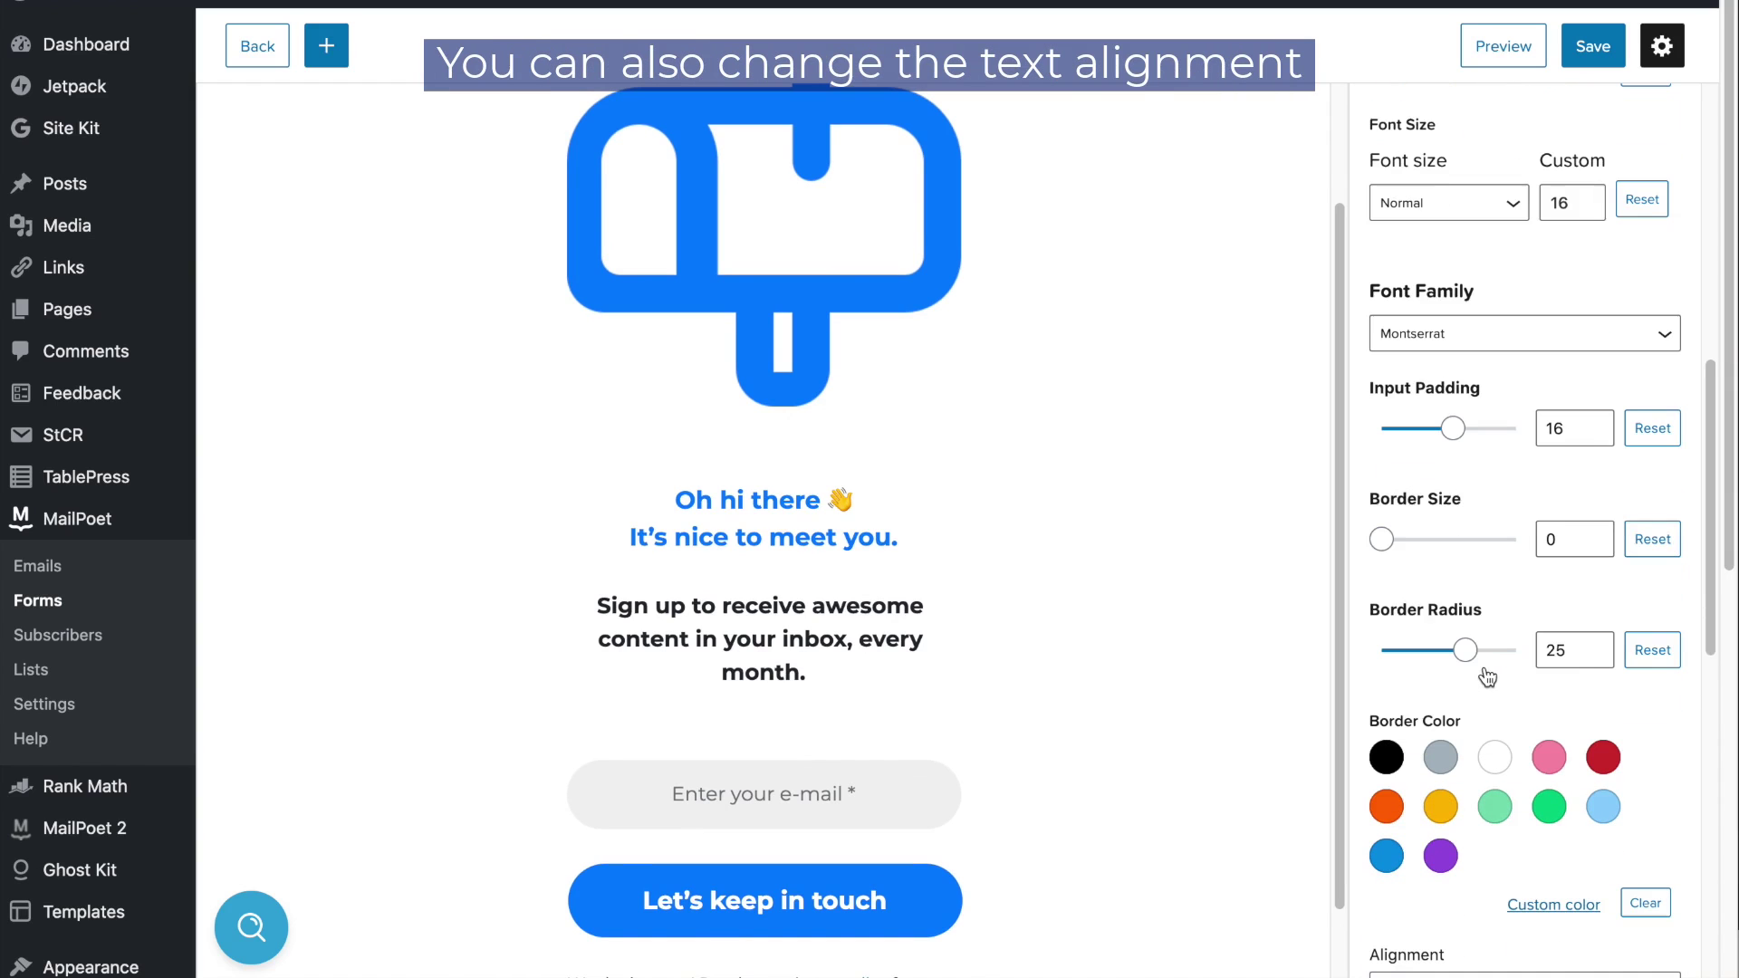
{"action": "scroll", "coordinate": [1531, 768], "scroll_direction": "down", "scroll_amount": 5}
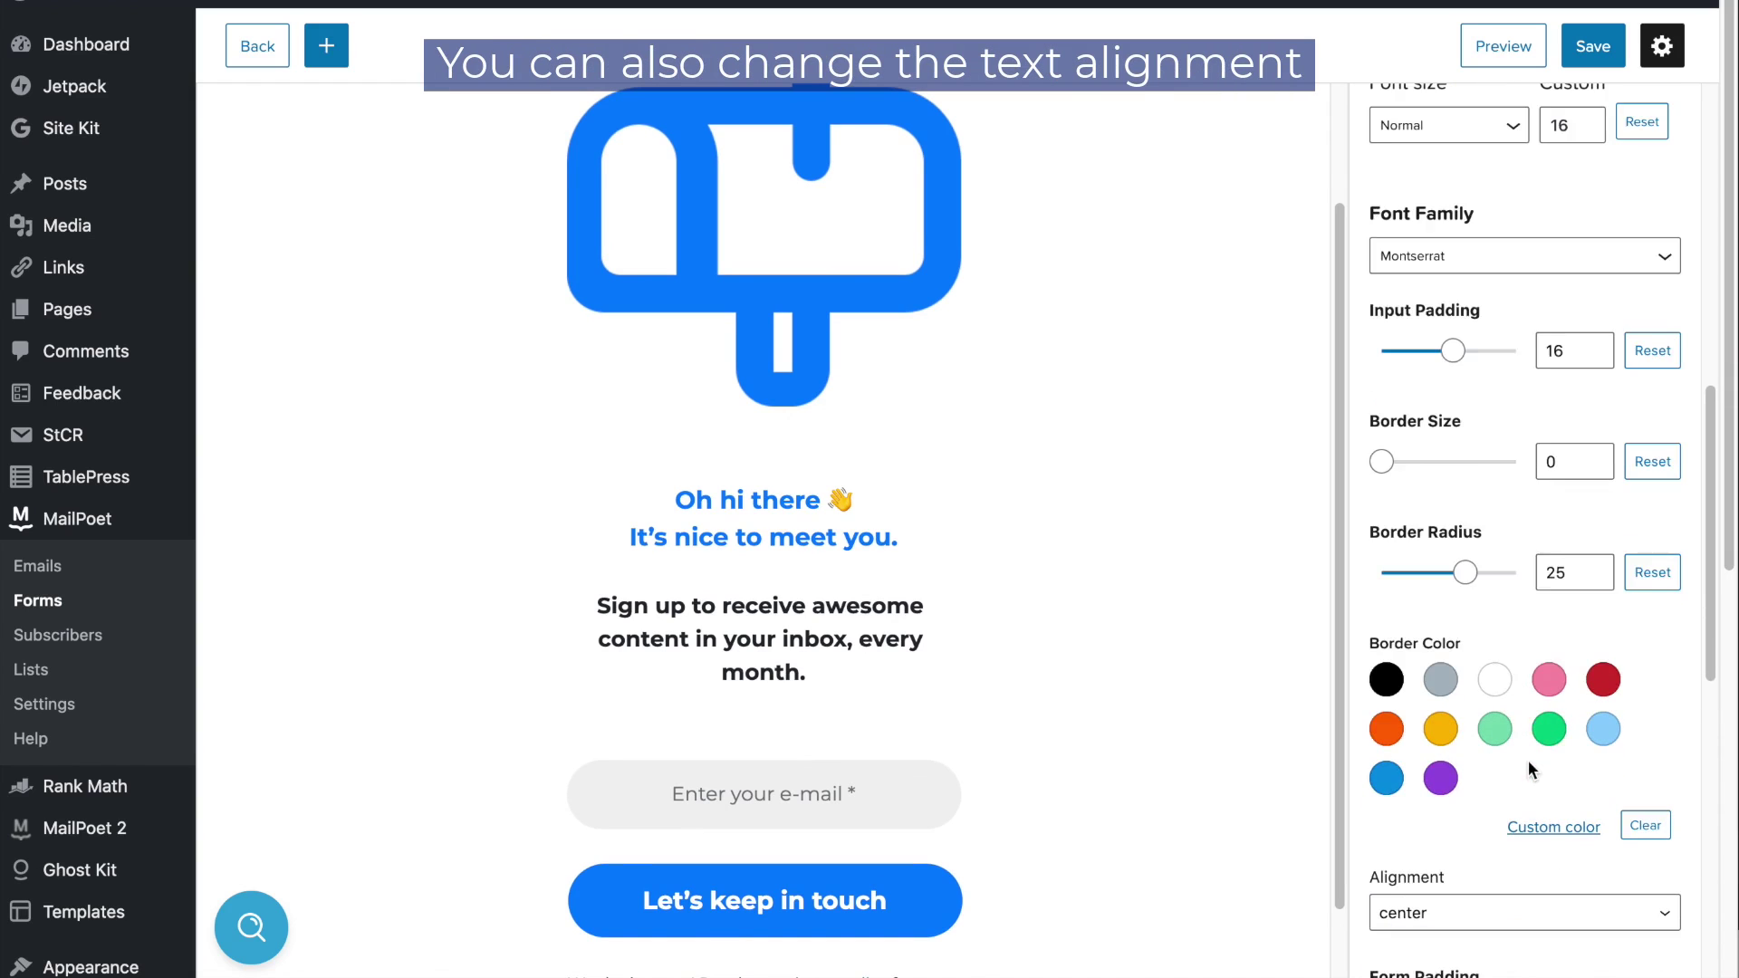
{"action": "left_click", "coordinate": [1404, 598]}
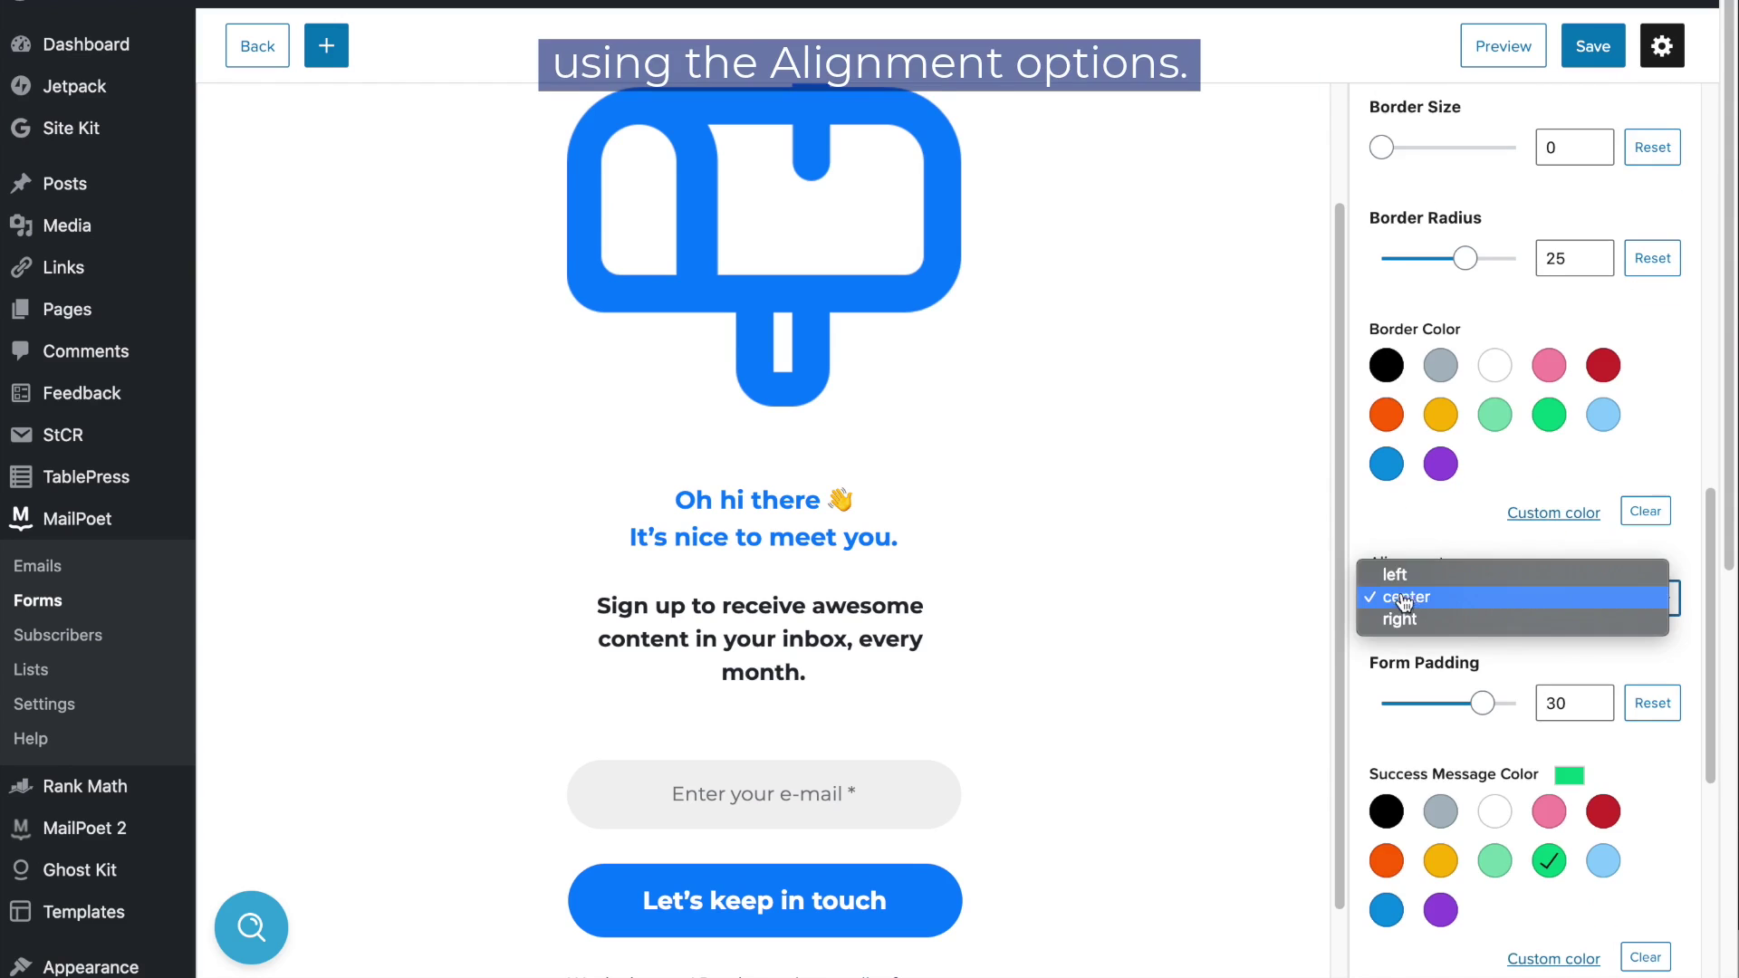
{"action": "left_click", "coordinate": [1404, 570]}
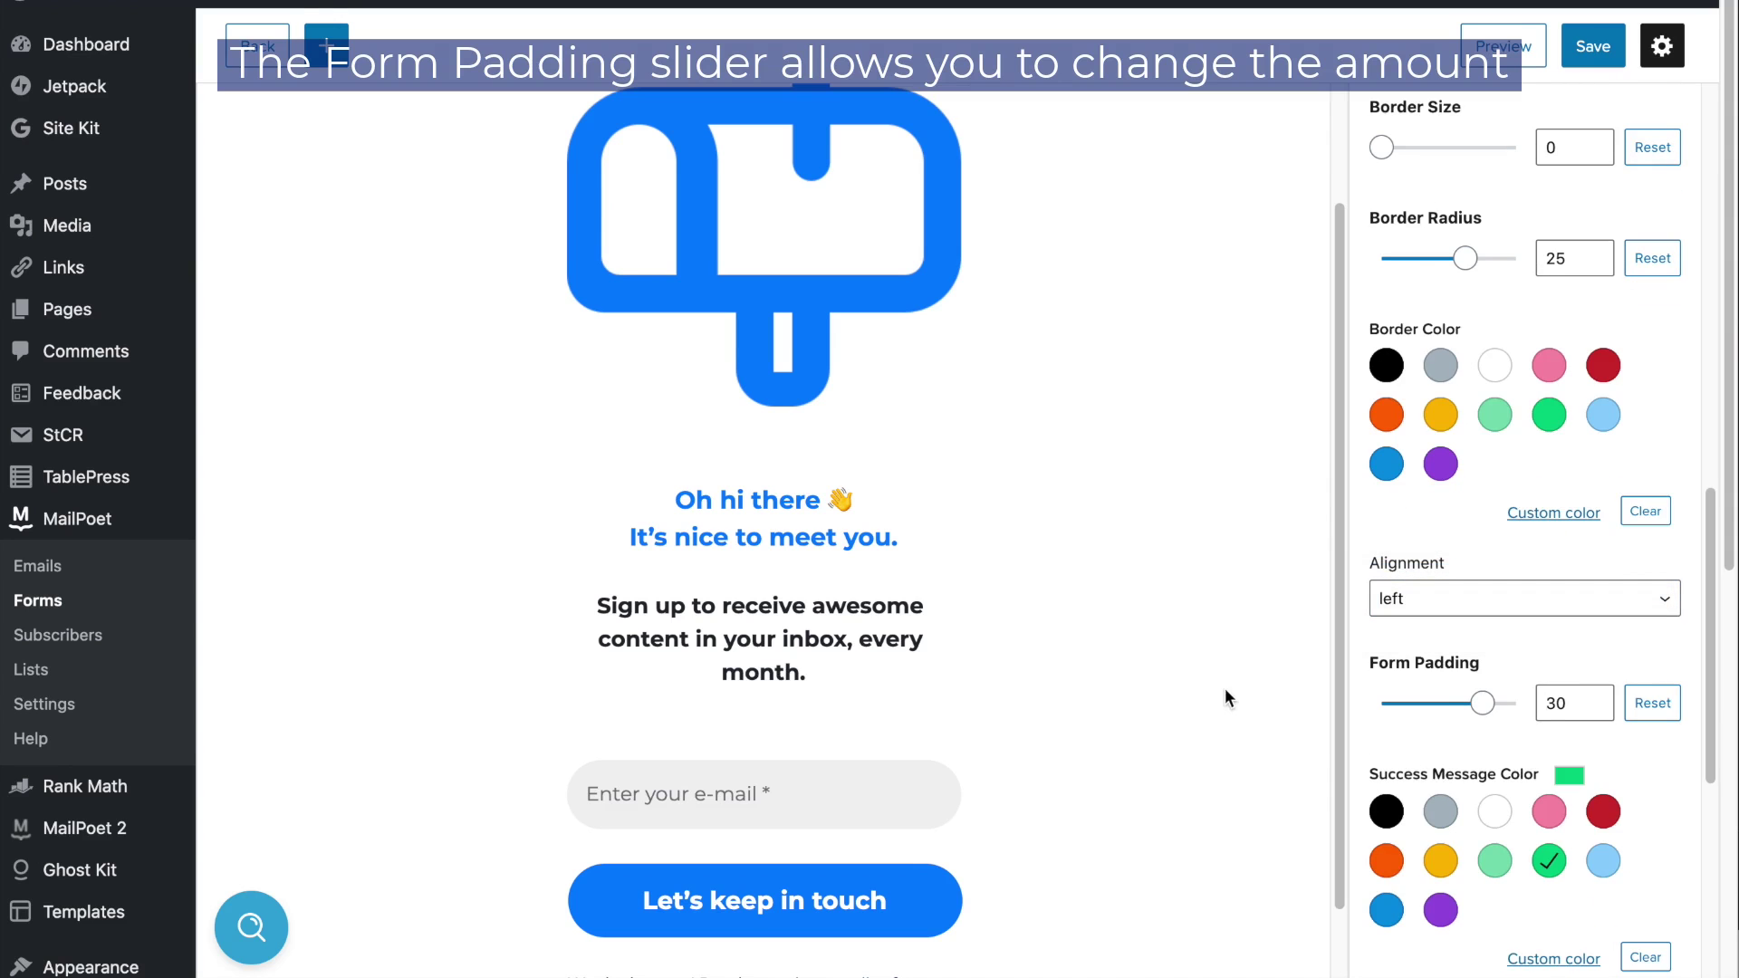
- Choose the outlined circled-cross close button style
{"action": "scroll", "coordinate": [1467, 702], "scroll_direction": "down", "scroll_amount": 1}
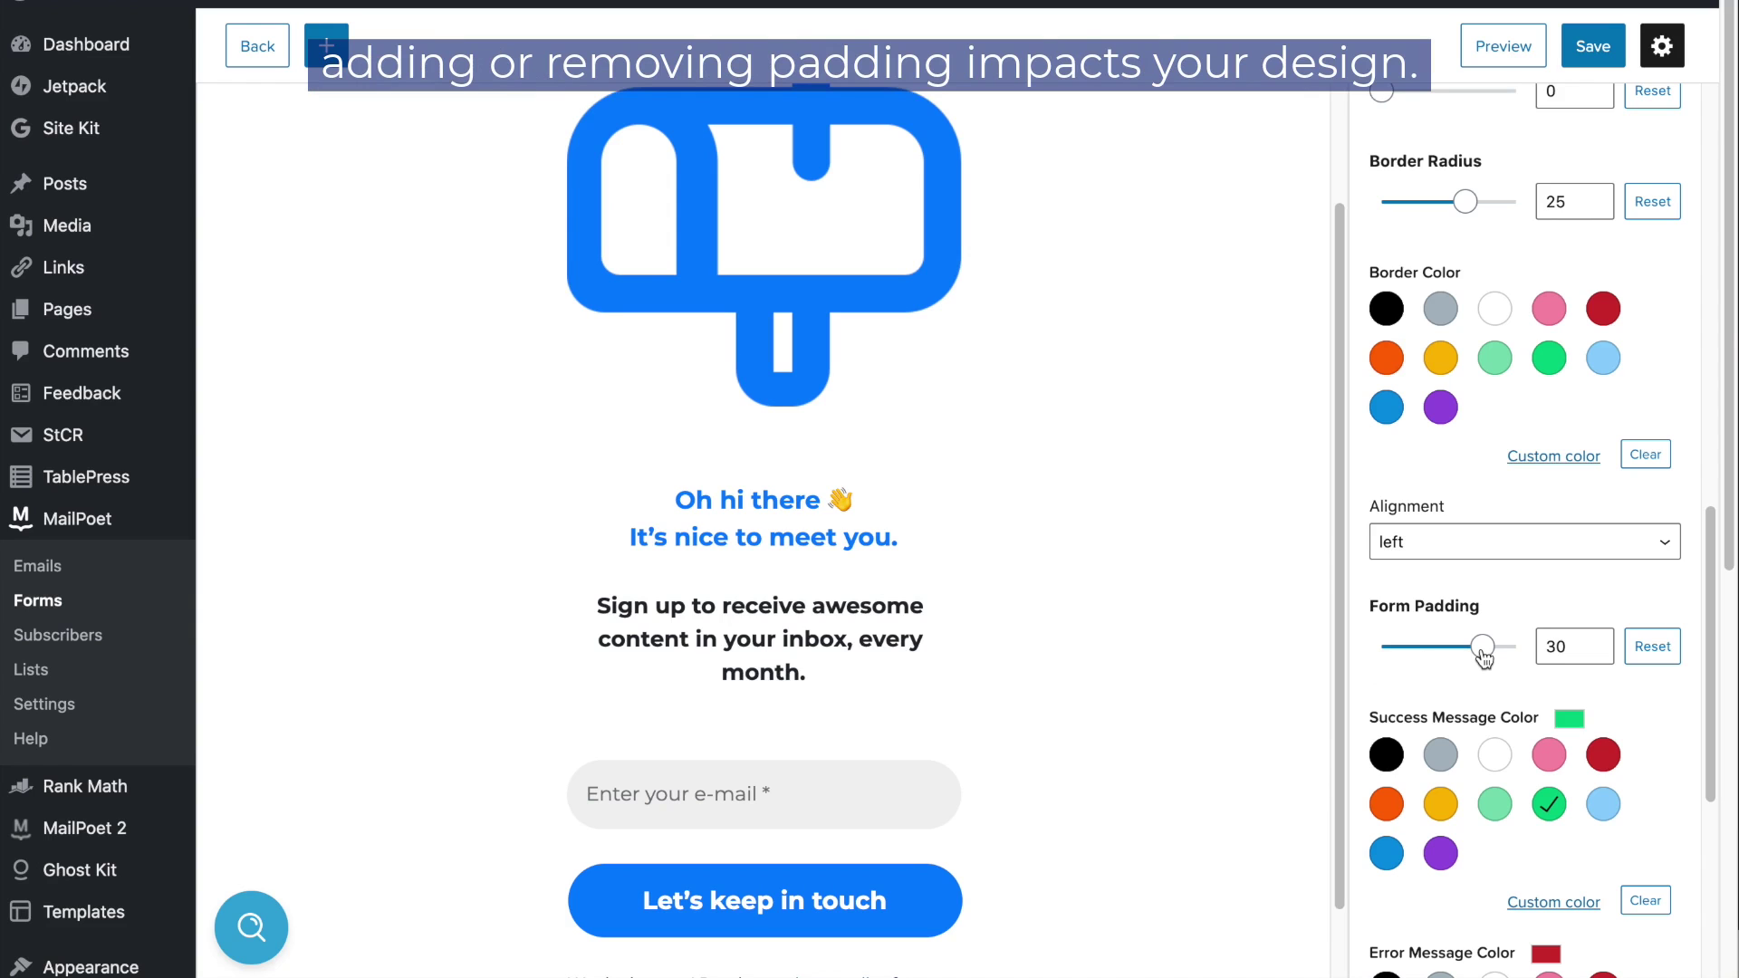
{"action": "scroll", "coordinate": [1482, 657], "scroll_direction": "down", "scroll_amount": 3}
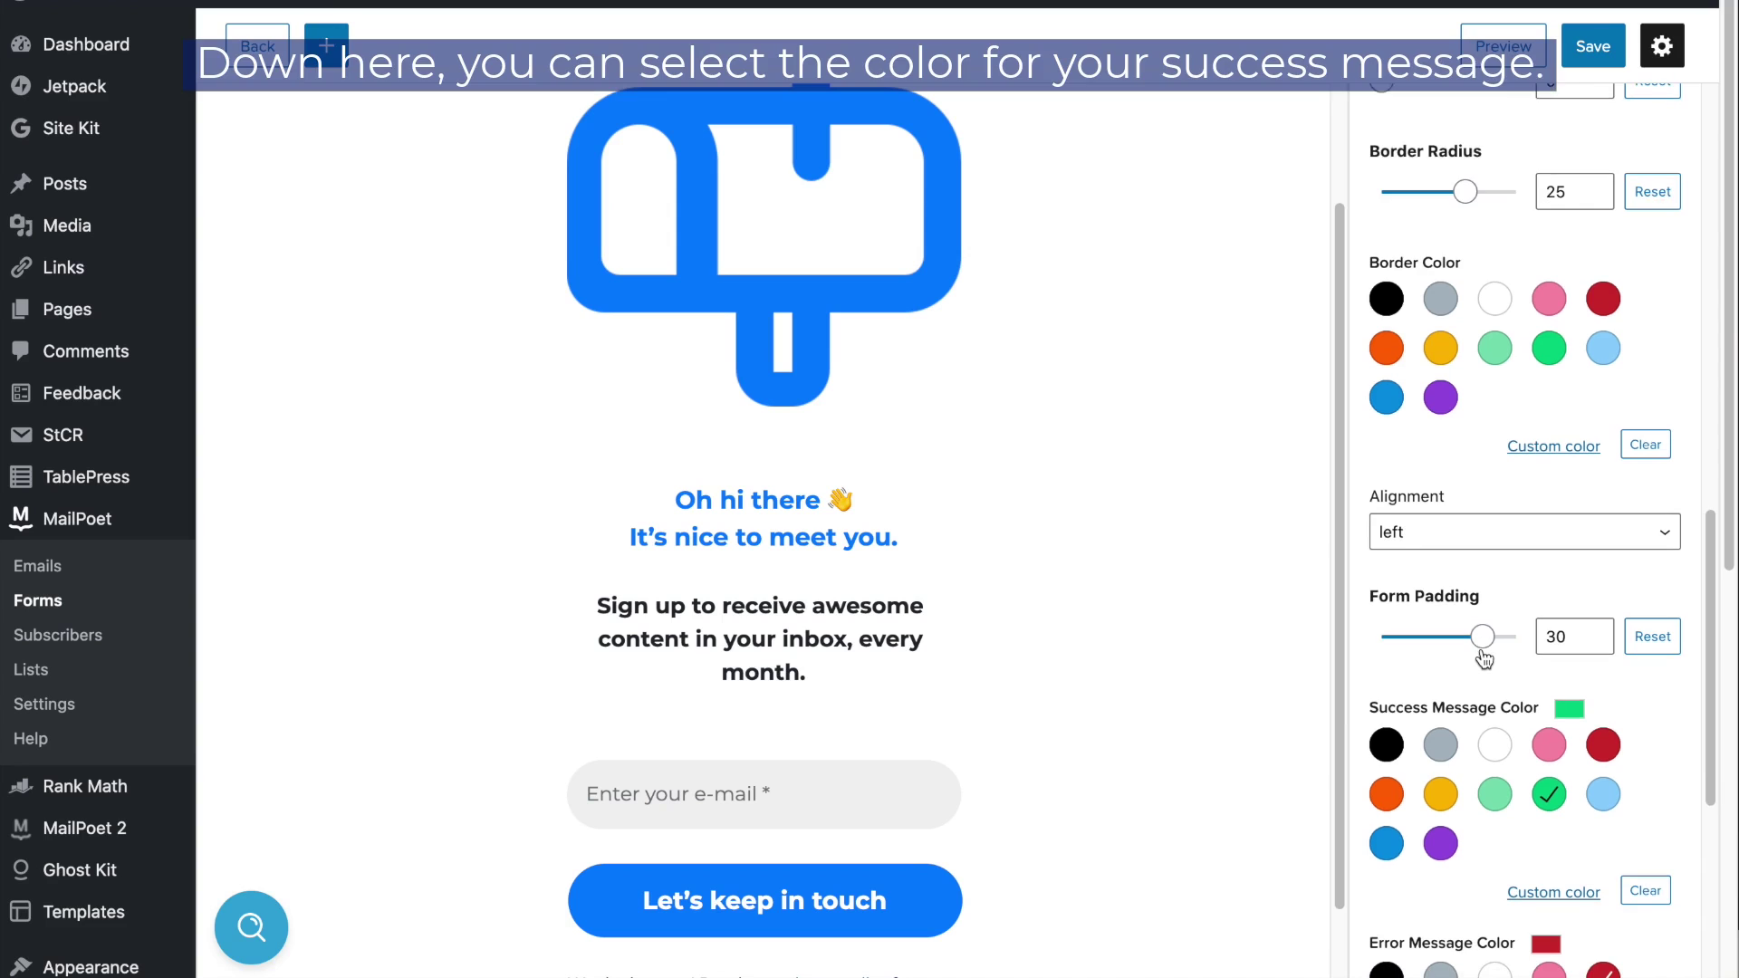
{"action": "scroll", "coordinate": [1483, 656], "scroll_direction": "down", "scroll_amount": 1}
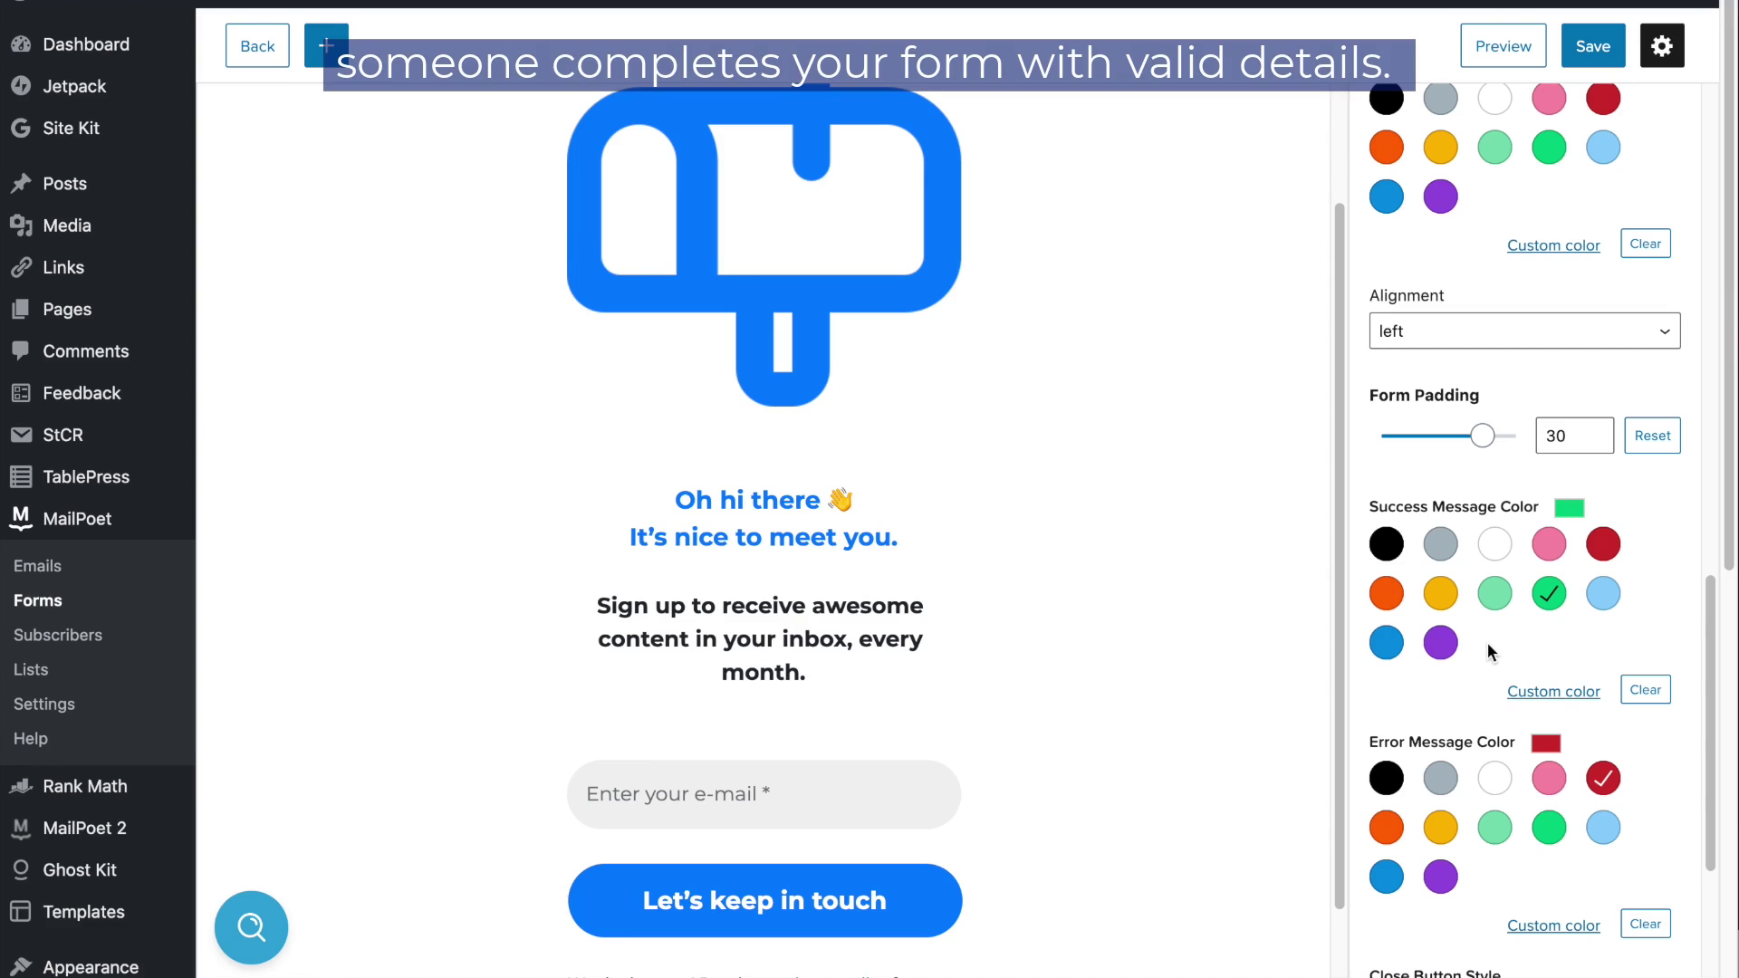
{"action": "scroll", "coordinate": [1488, 643], "scroll_direction": "down", "scroll_amount": 1}
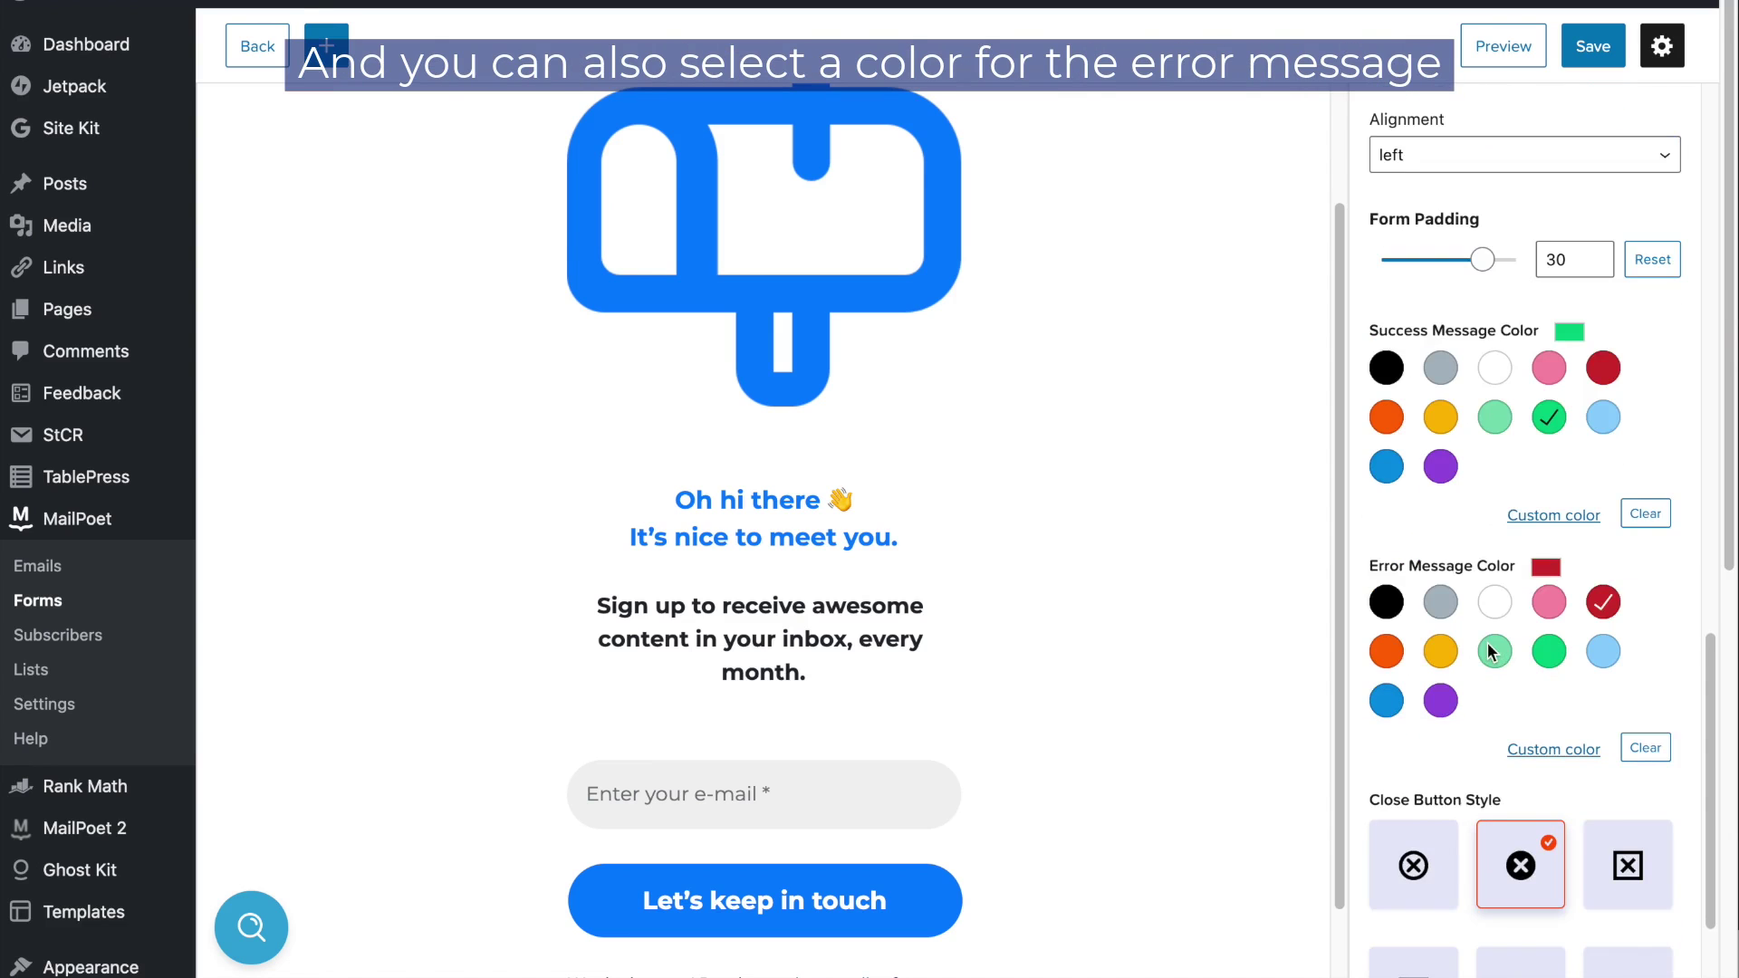
{"action": "scroll", "coordinate": [1489, 652], "scroll_direction": "down", "scroll_amount": 1}
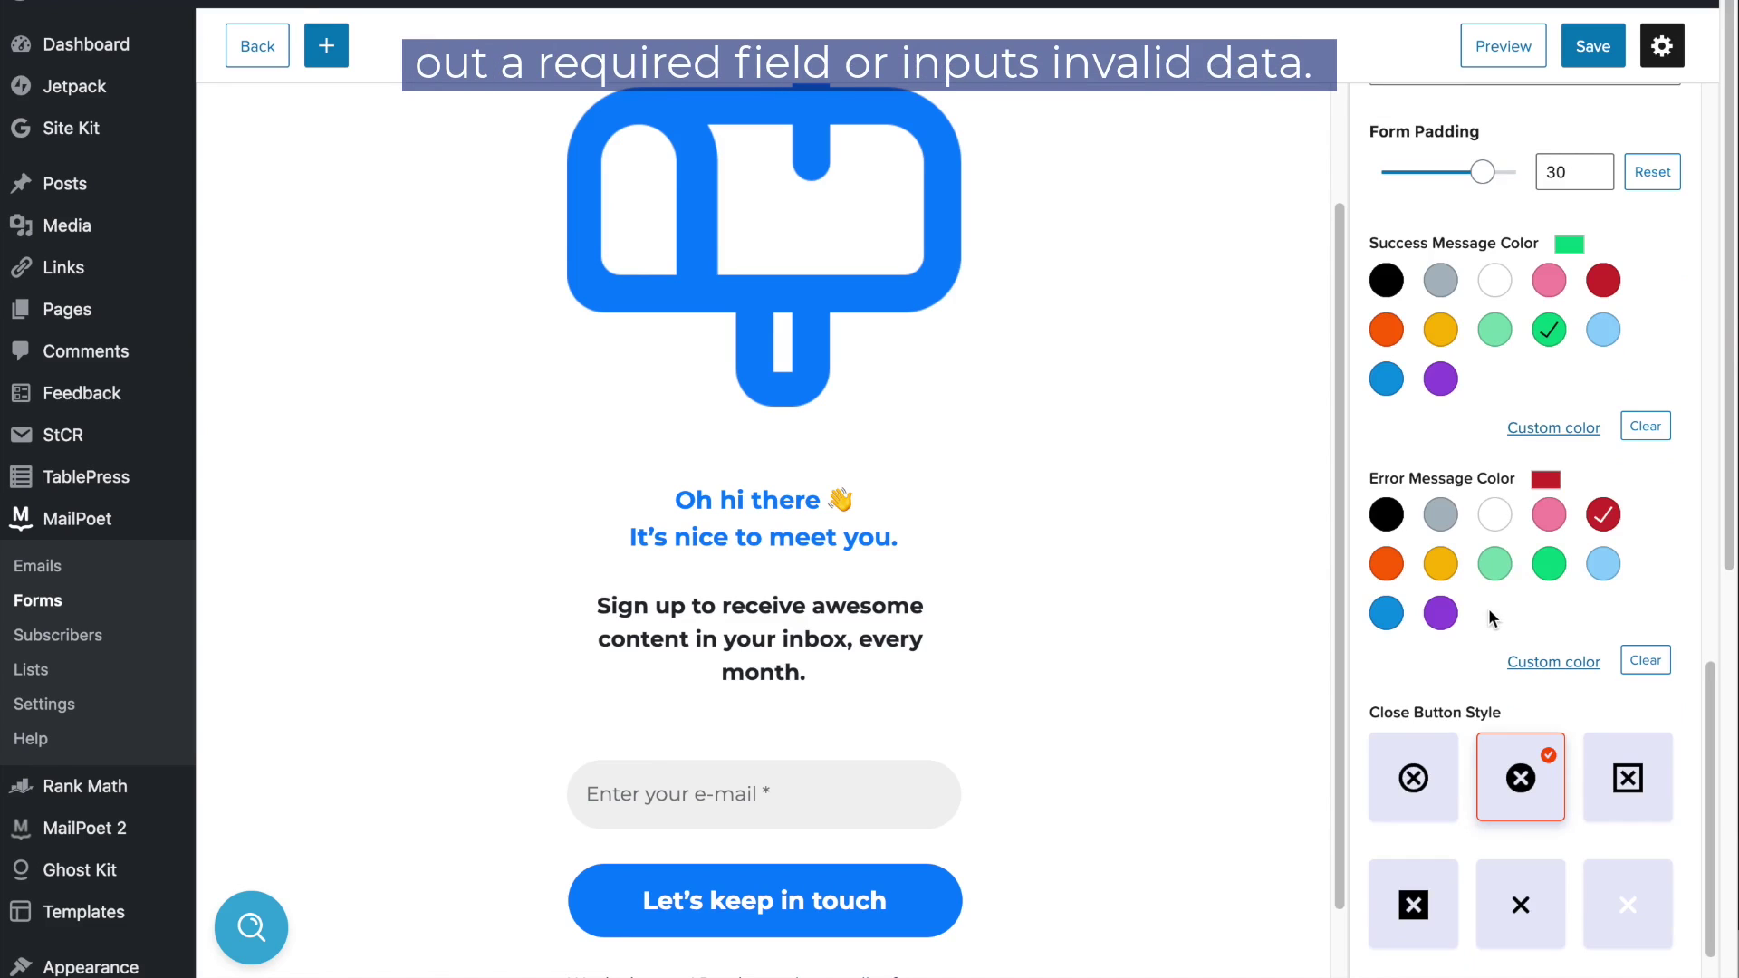
{"action": "scroll", "coordinate": [1488, 607], "scroll_direction": "down", "scroll_amount": 2}
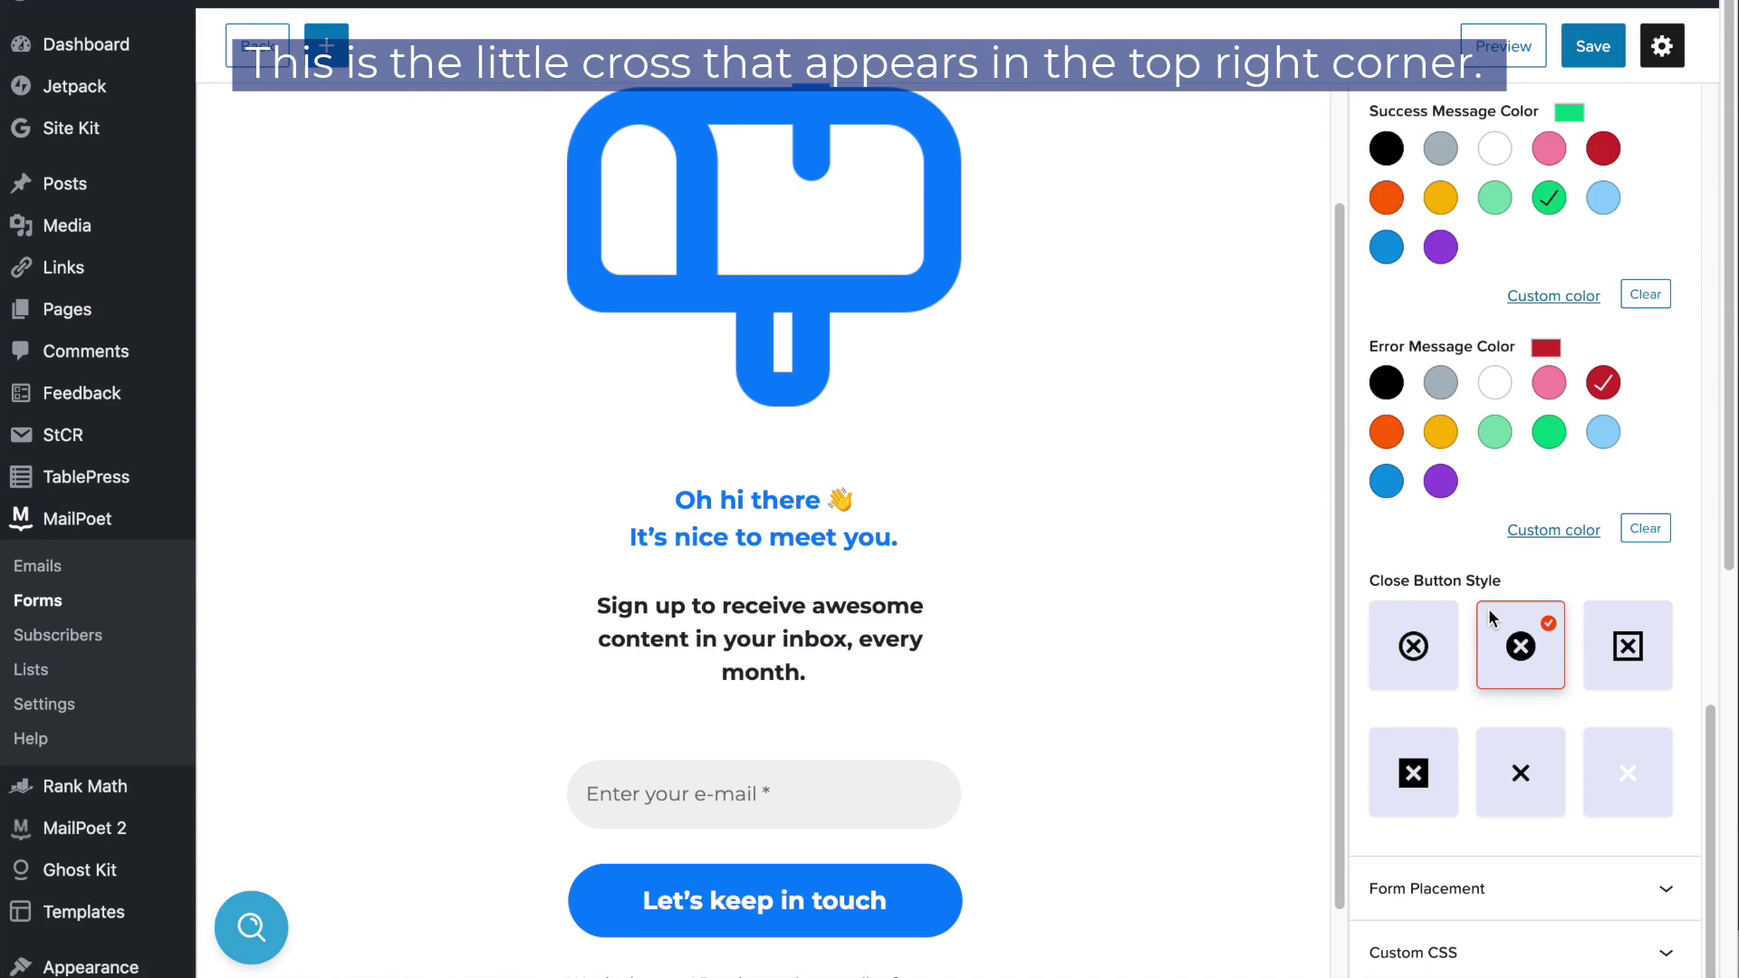
{"action": "left_click", "coordinate": [1423, 659]}
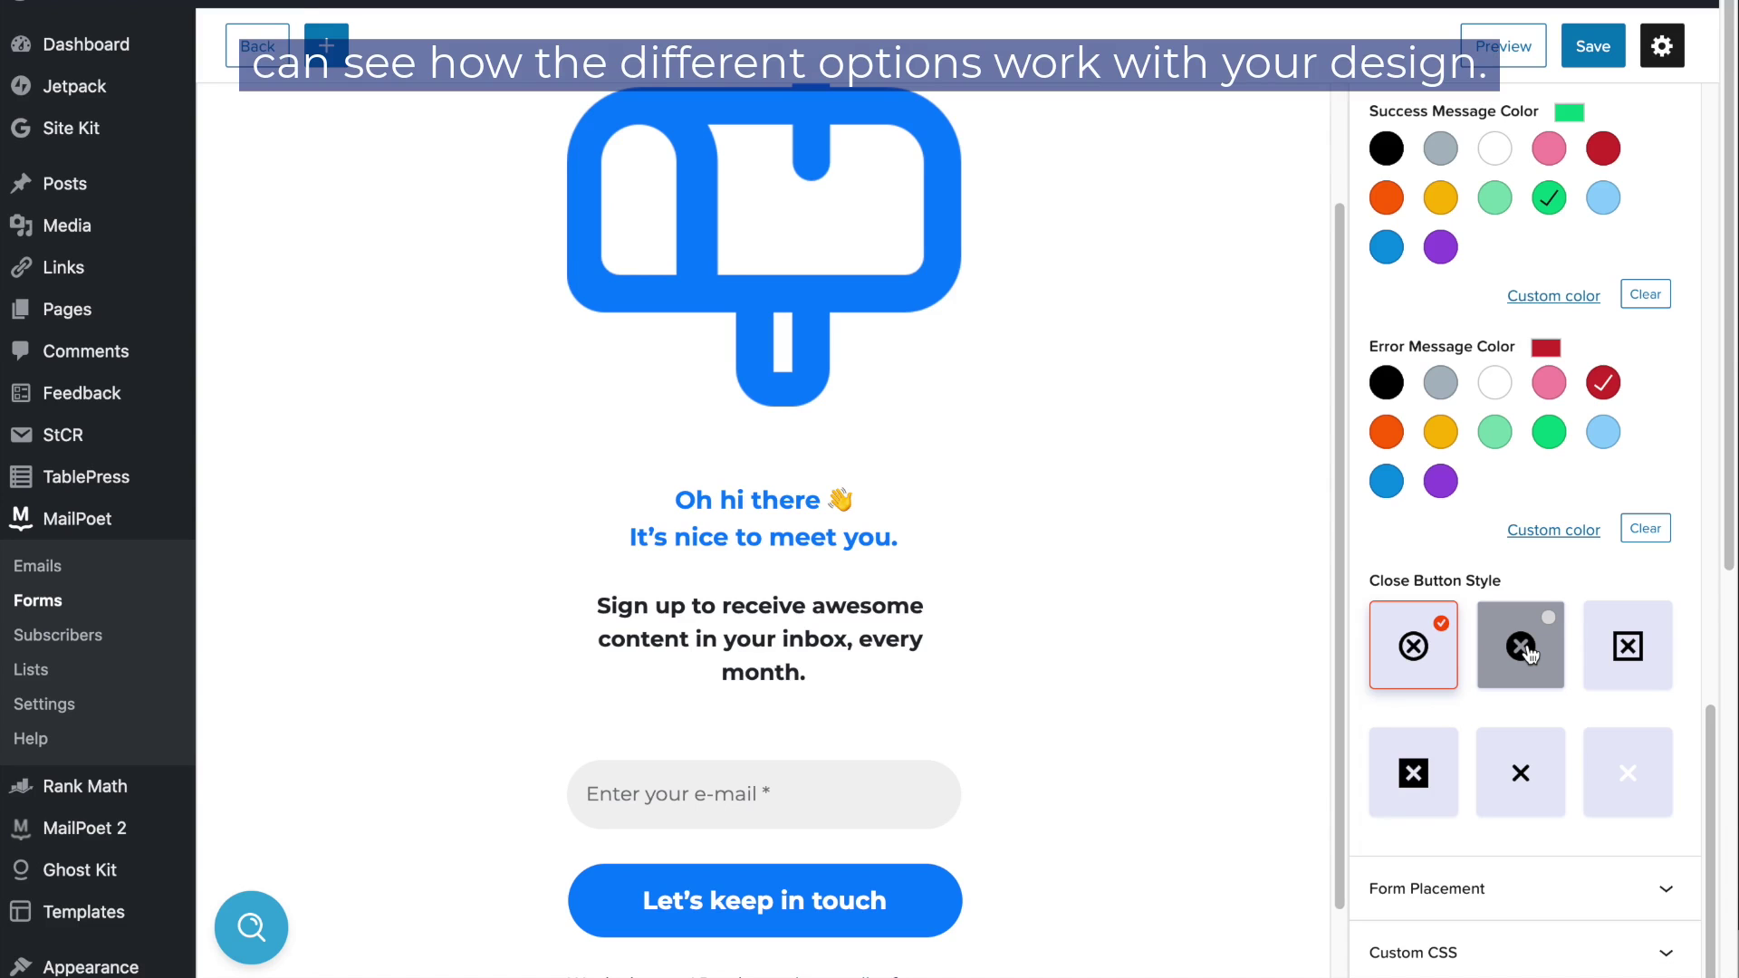
- Expand Form Placement, which shows Pop-up selected, then expand the Custom CSS editor
{"action": "scroll", "coordinate": [1486, 703], "scroll_direction": "down", "scroll_amount": 1}
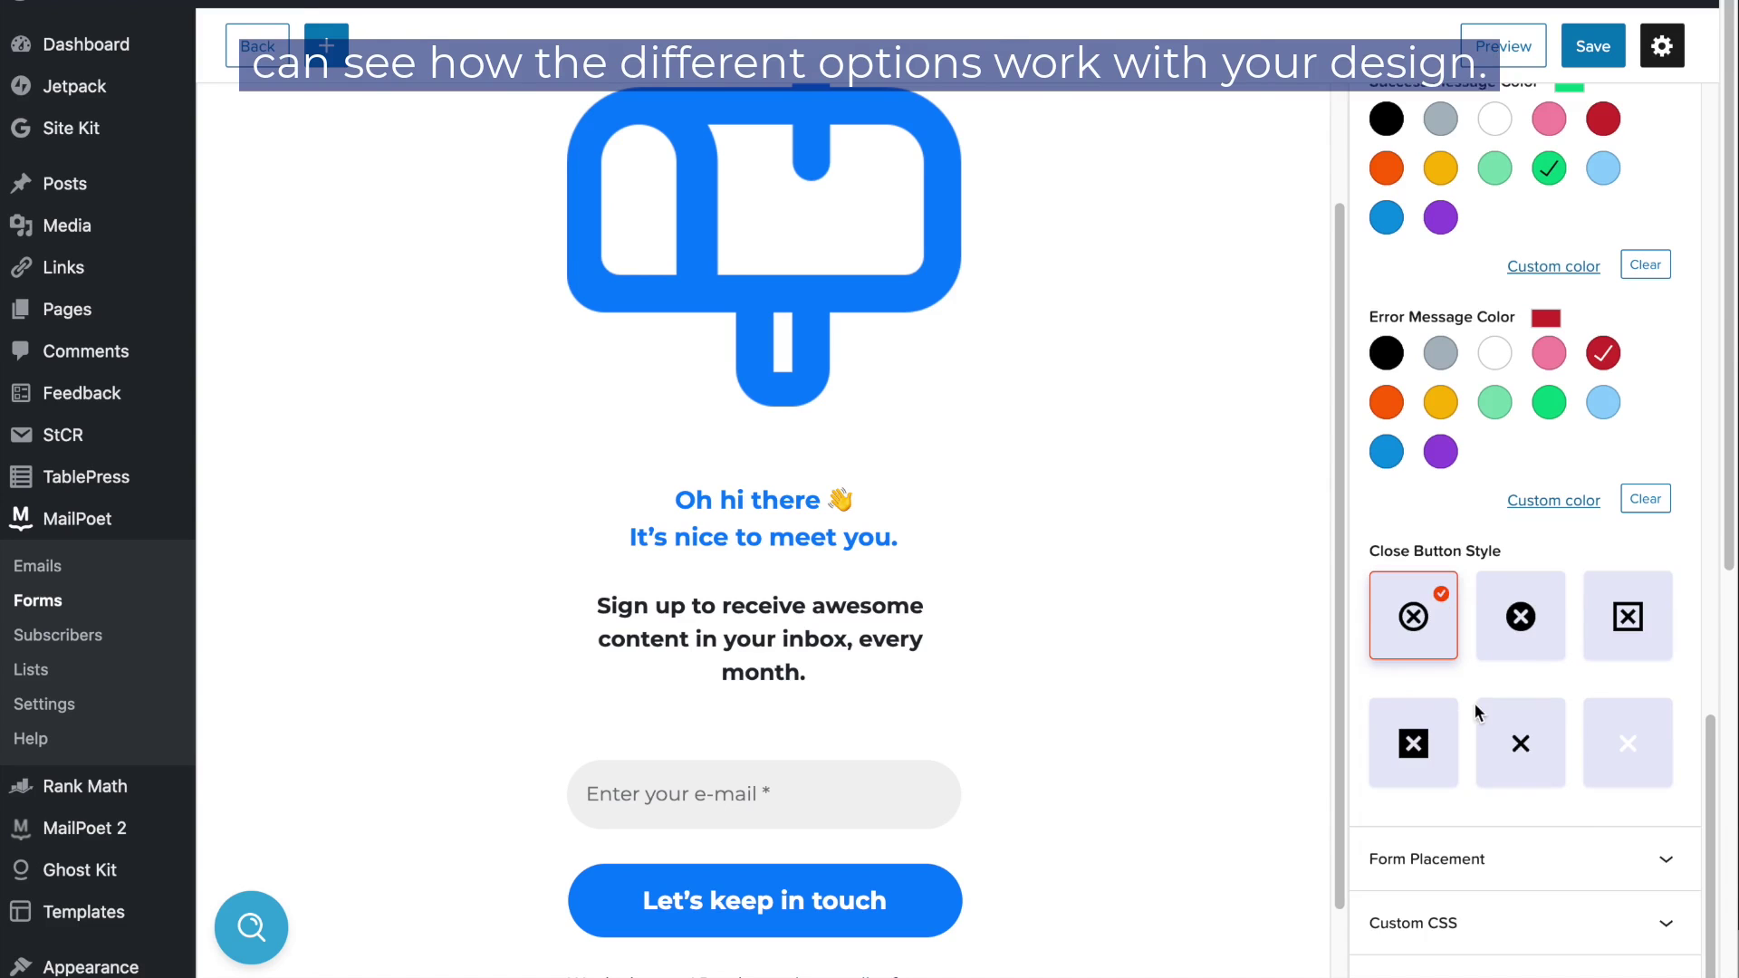
{"action": "left_click", "coordinate": [1558, 858]}
{"action": "scroll", "coordinate": [1557, 712], "scroll_direction": "down", "scroll_amount": 2}
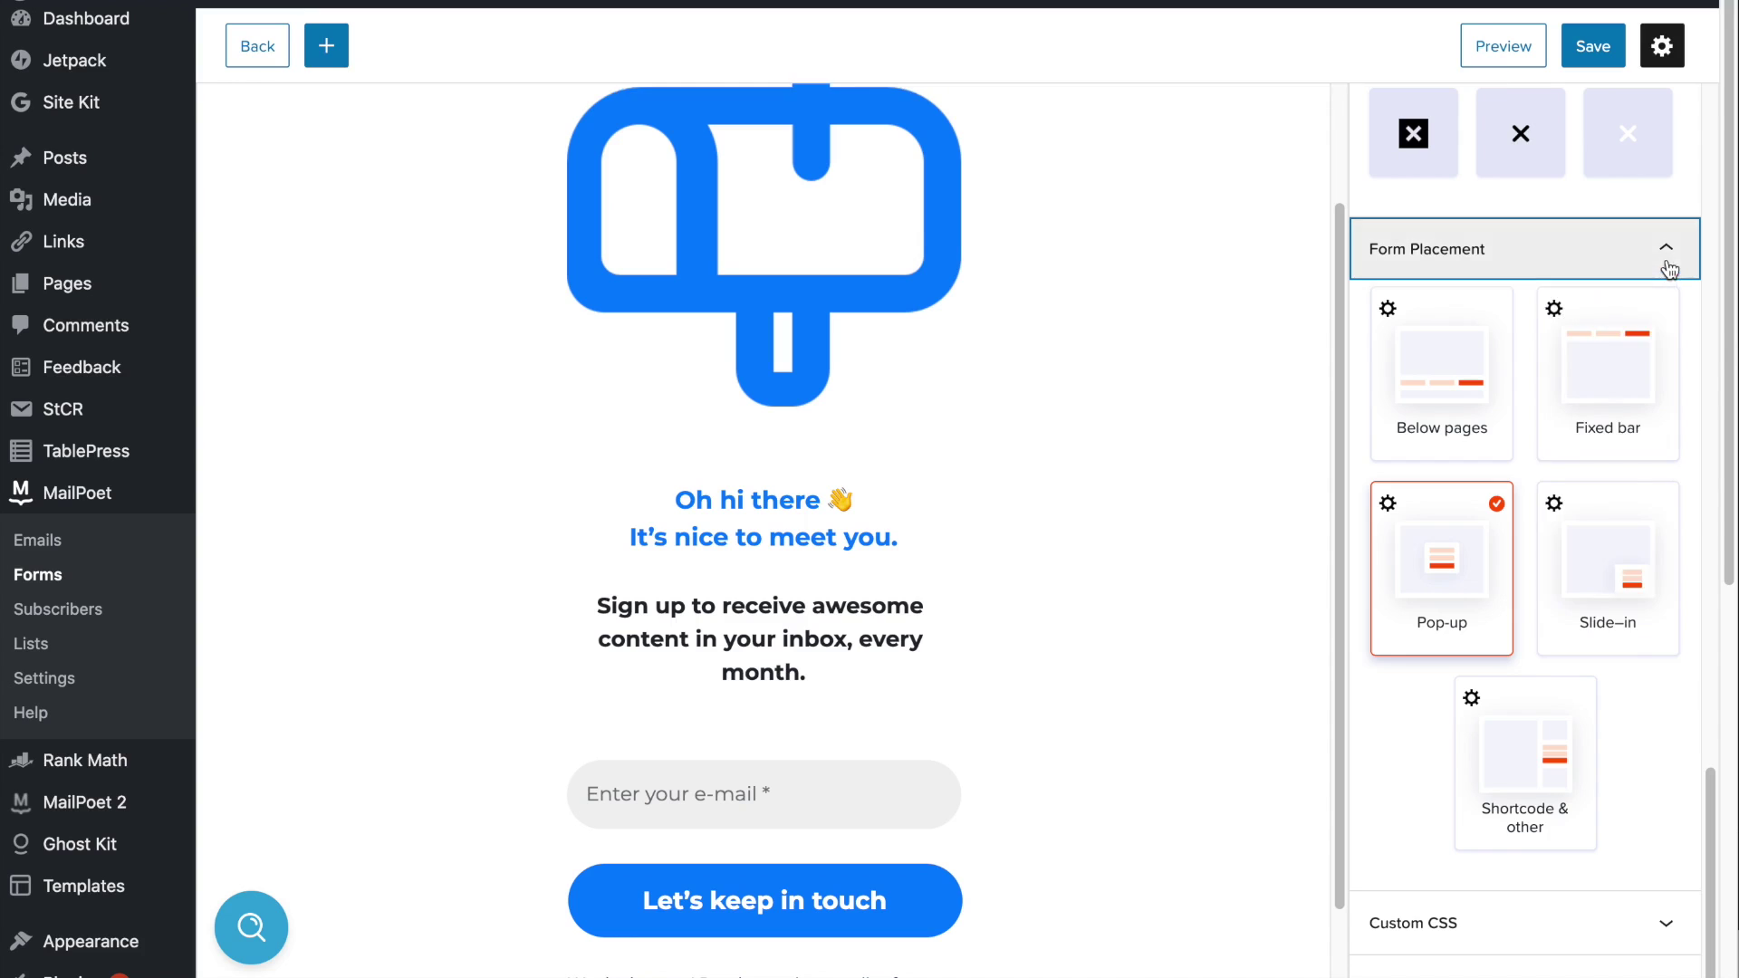
{"action": "left_click", "coordinate": [1557, 916]}
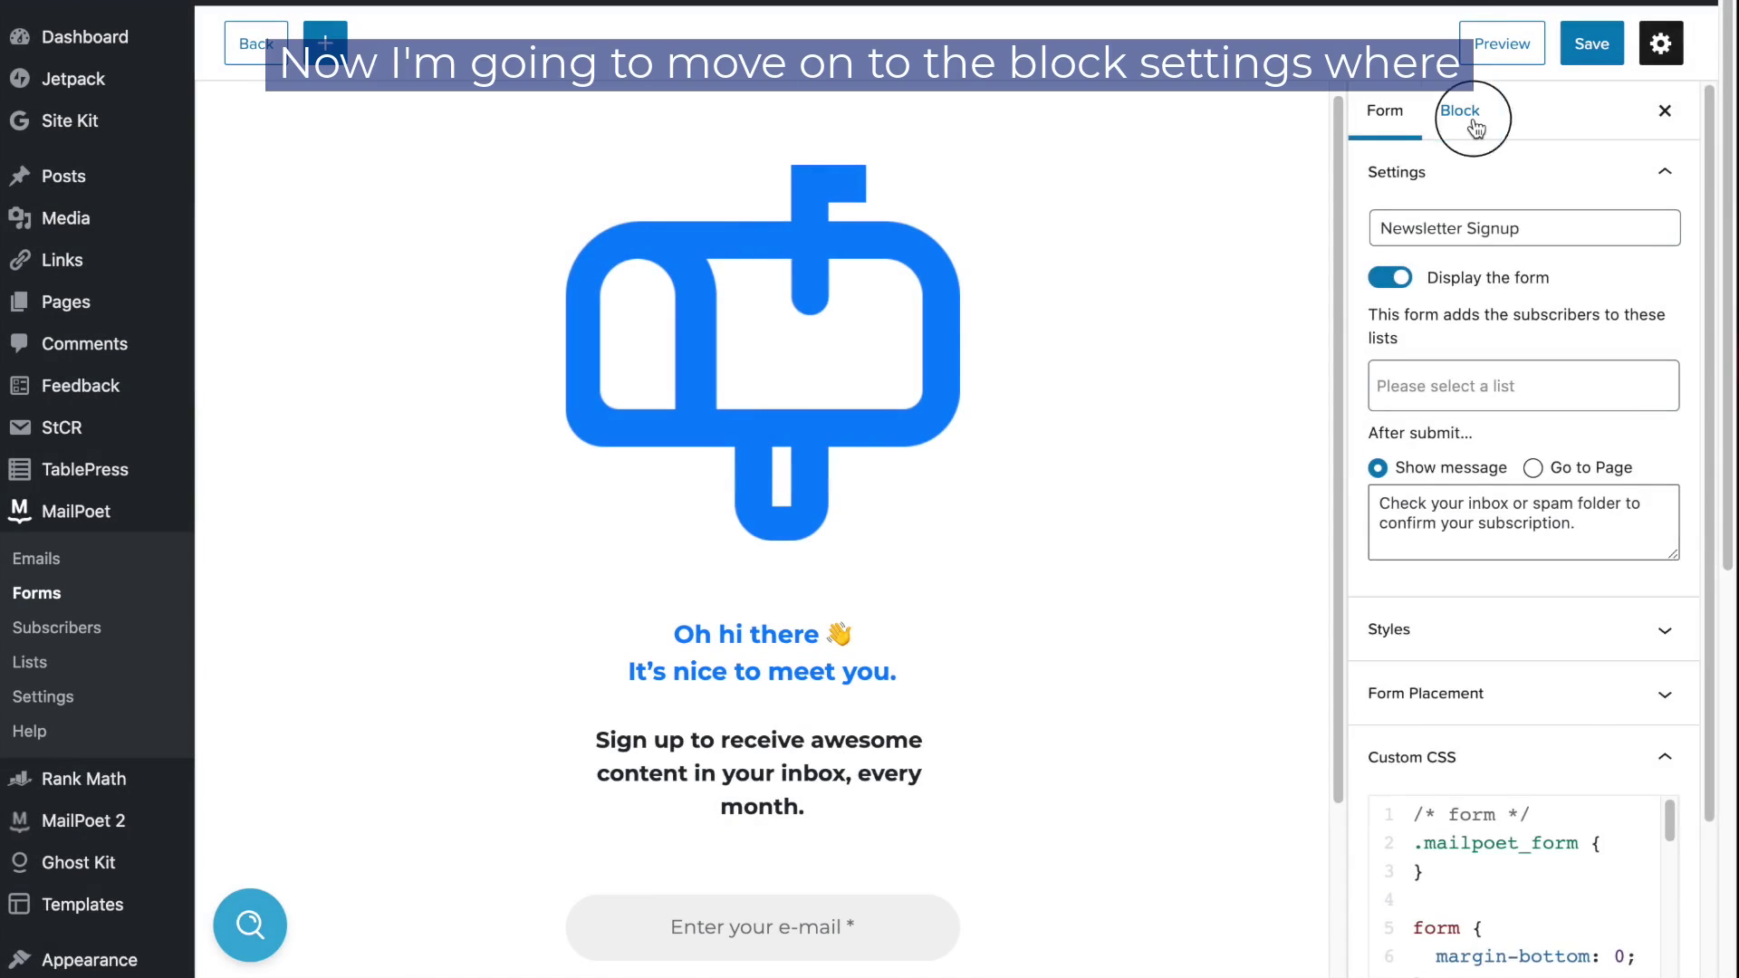
{"action": "left_click", "coordinate": [1474, 128]}
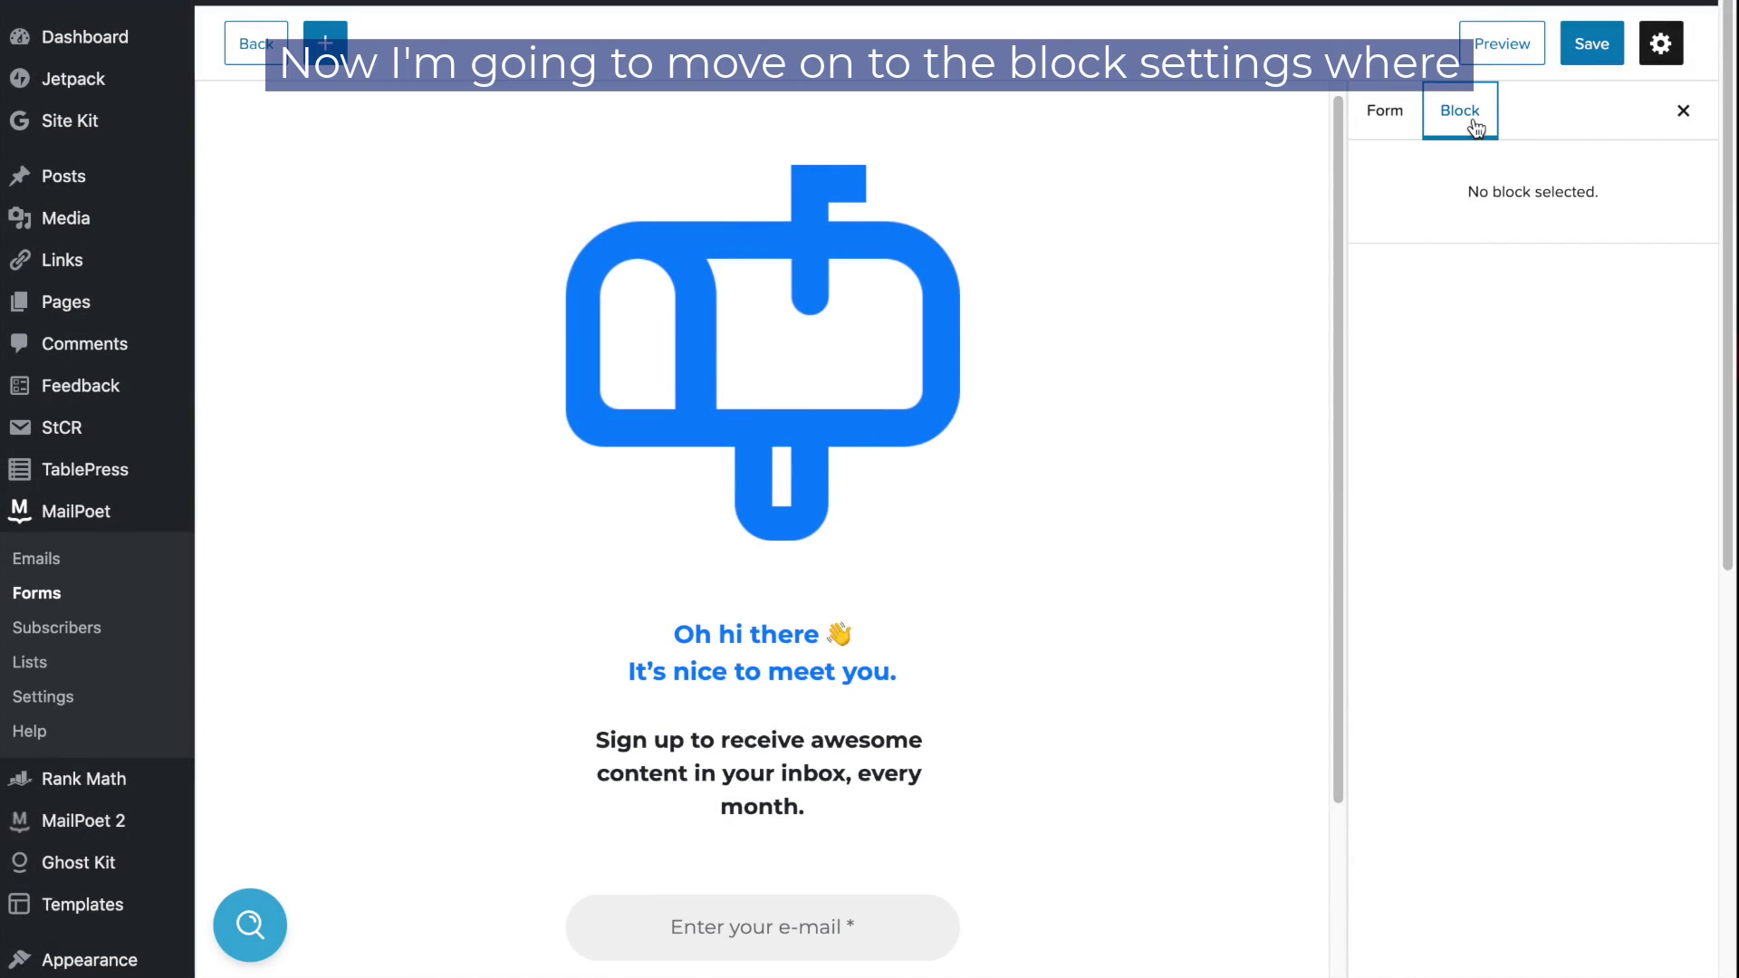
{"action": "left_click", "coordinate": [815, 471]}
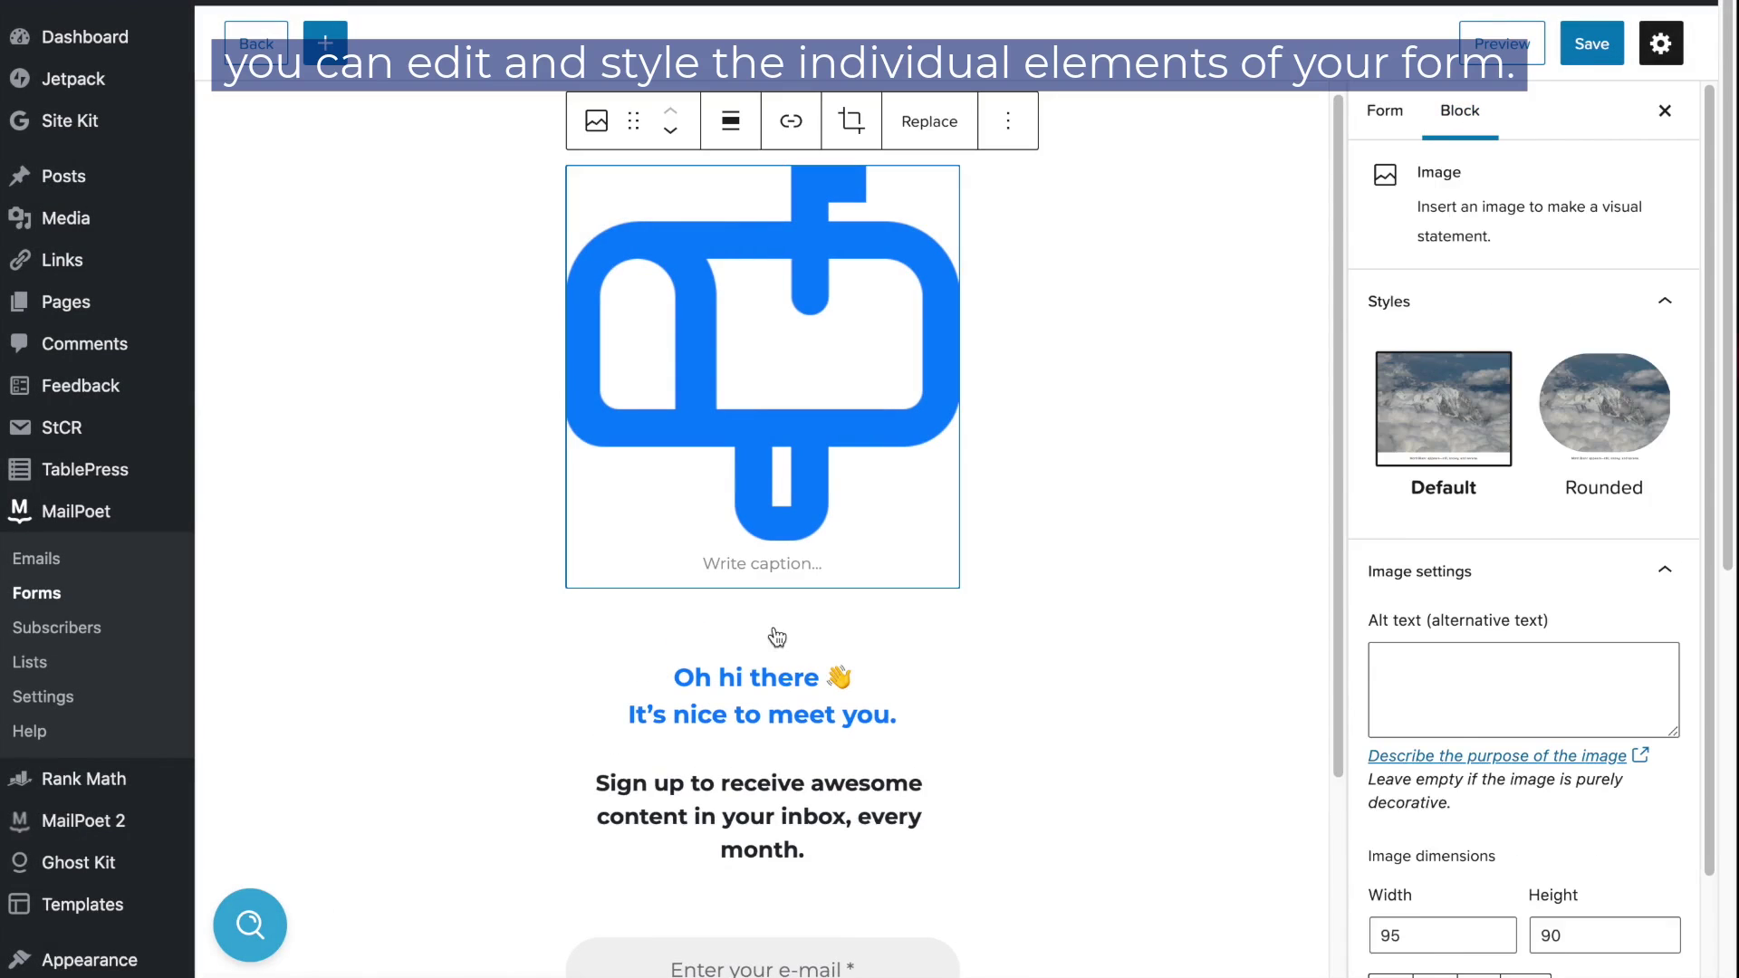
{"action": "left_click", "coordinate": [767, 618]}
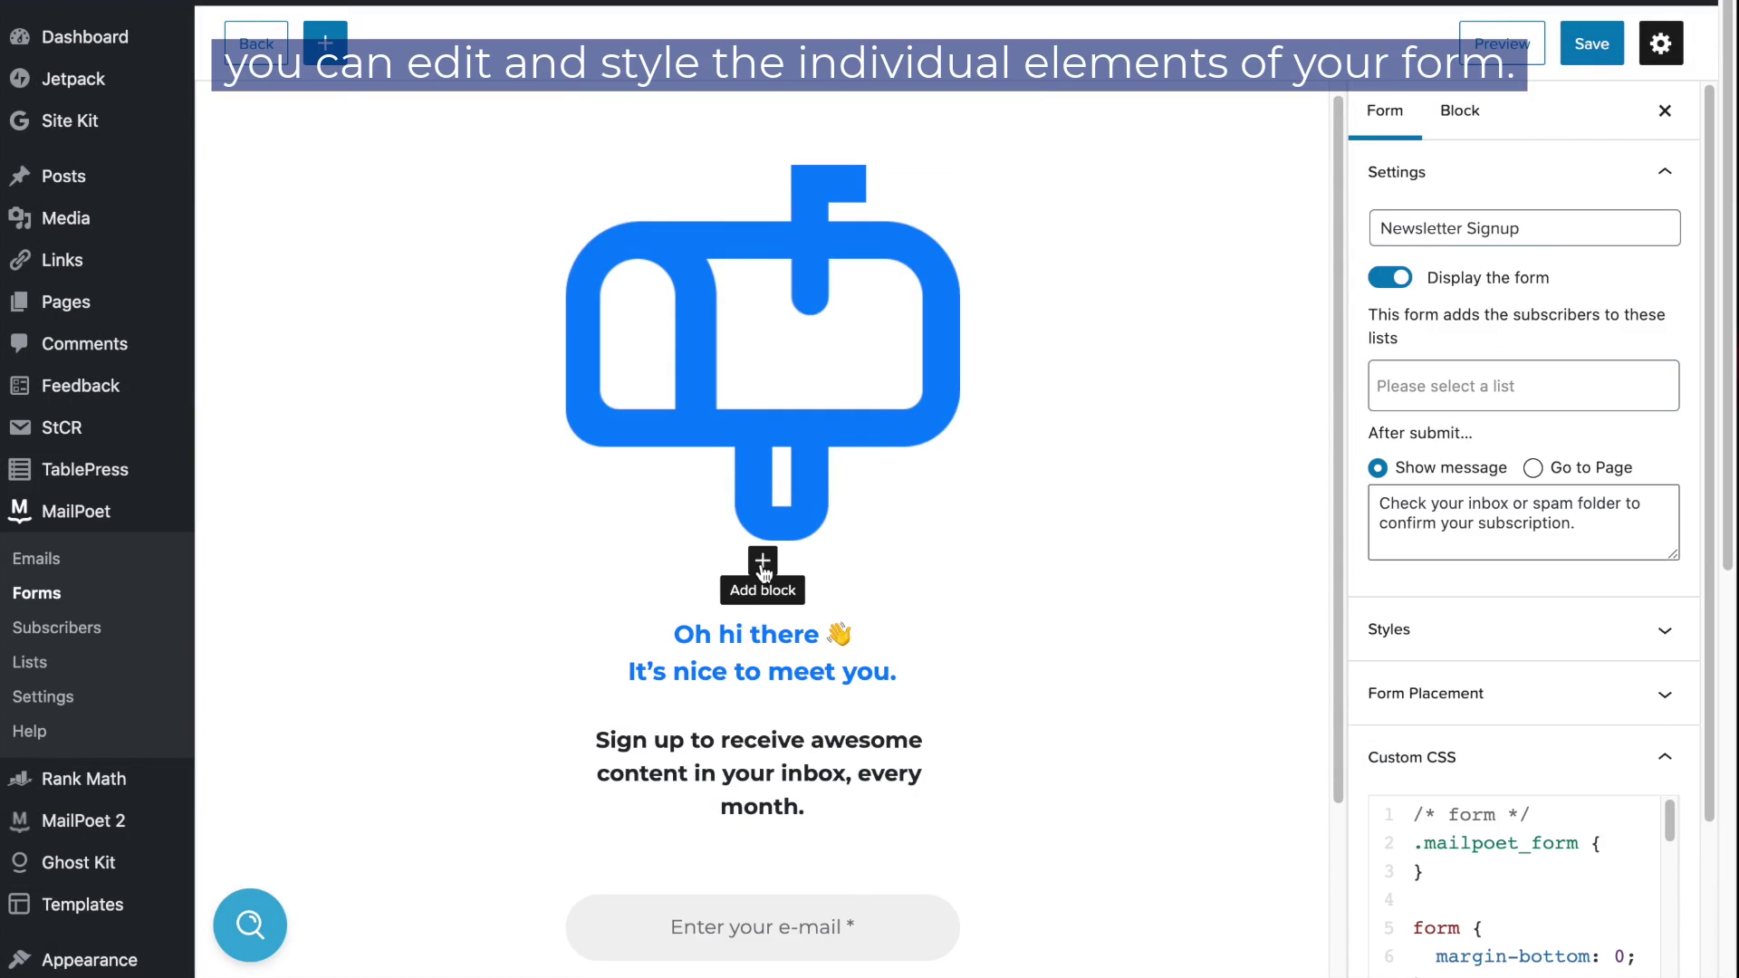
{"action": "left_click", "coordinate": [763, 561]}
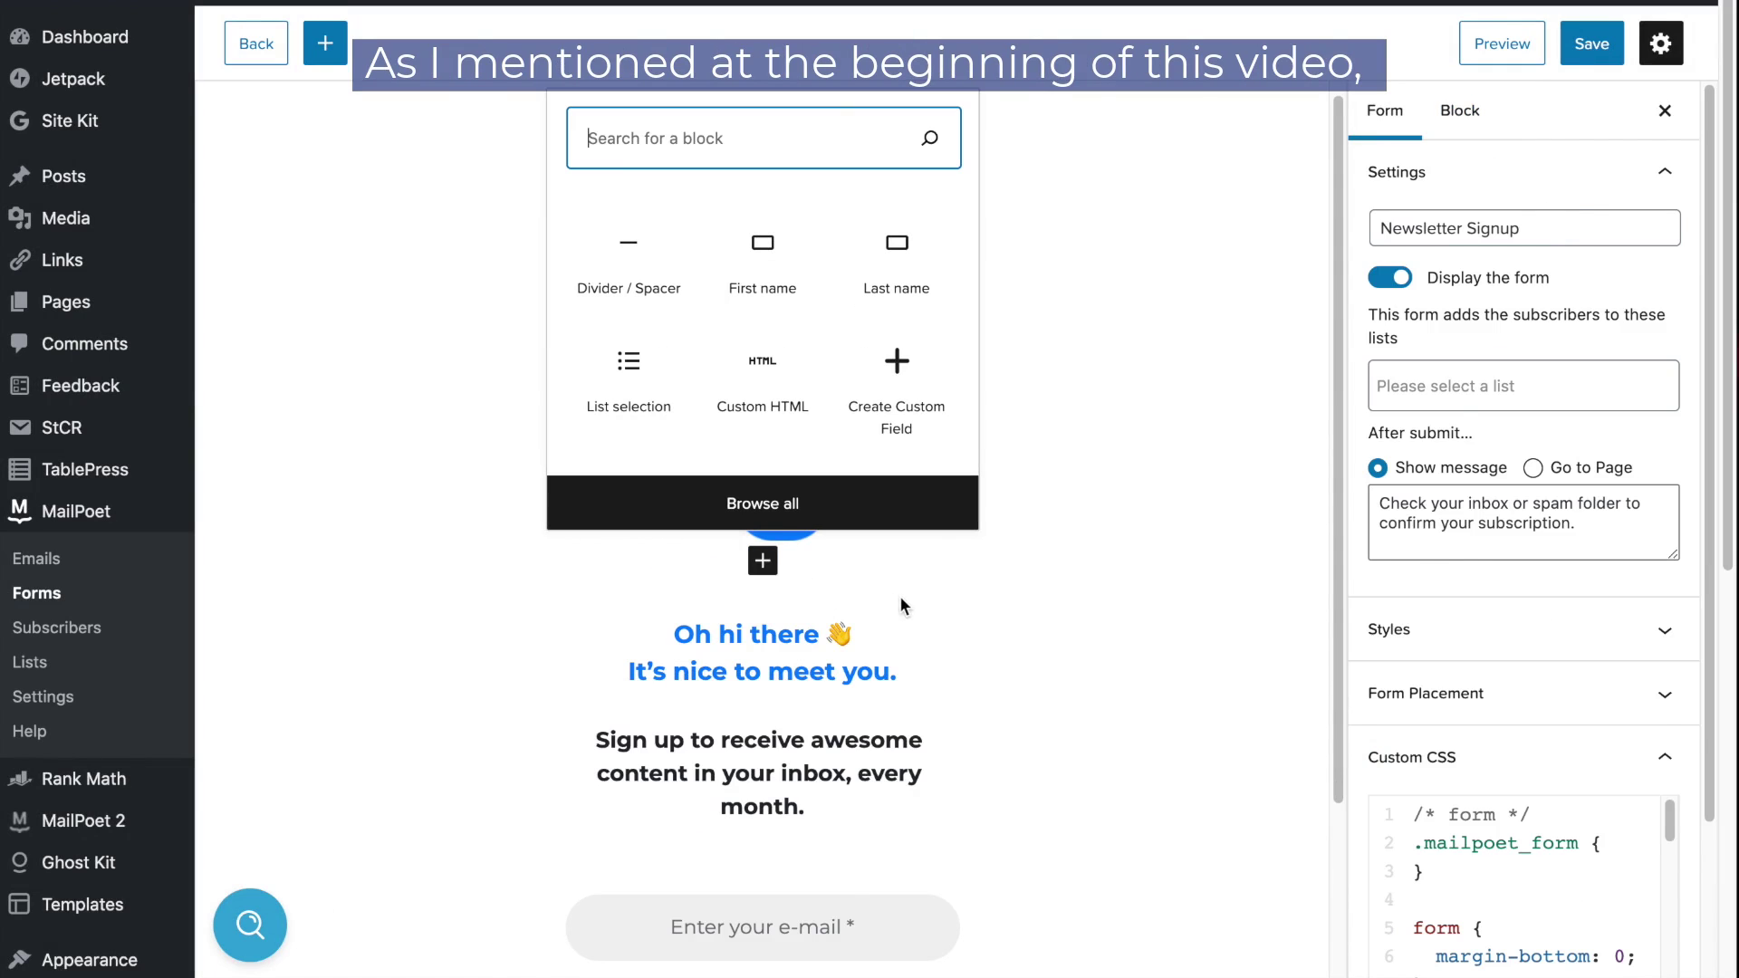
{"action": "left_click", "coordinate": [769, 658]}
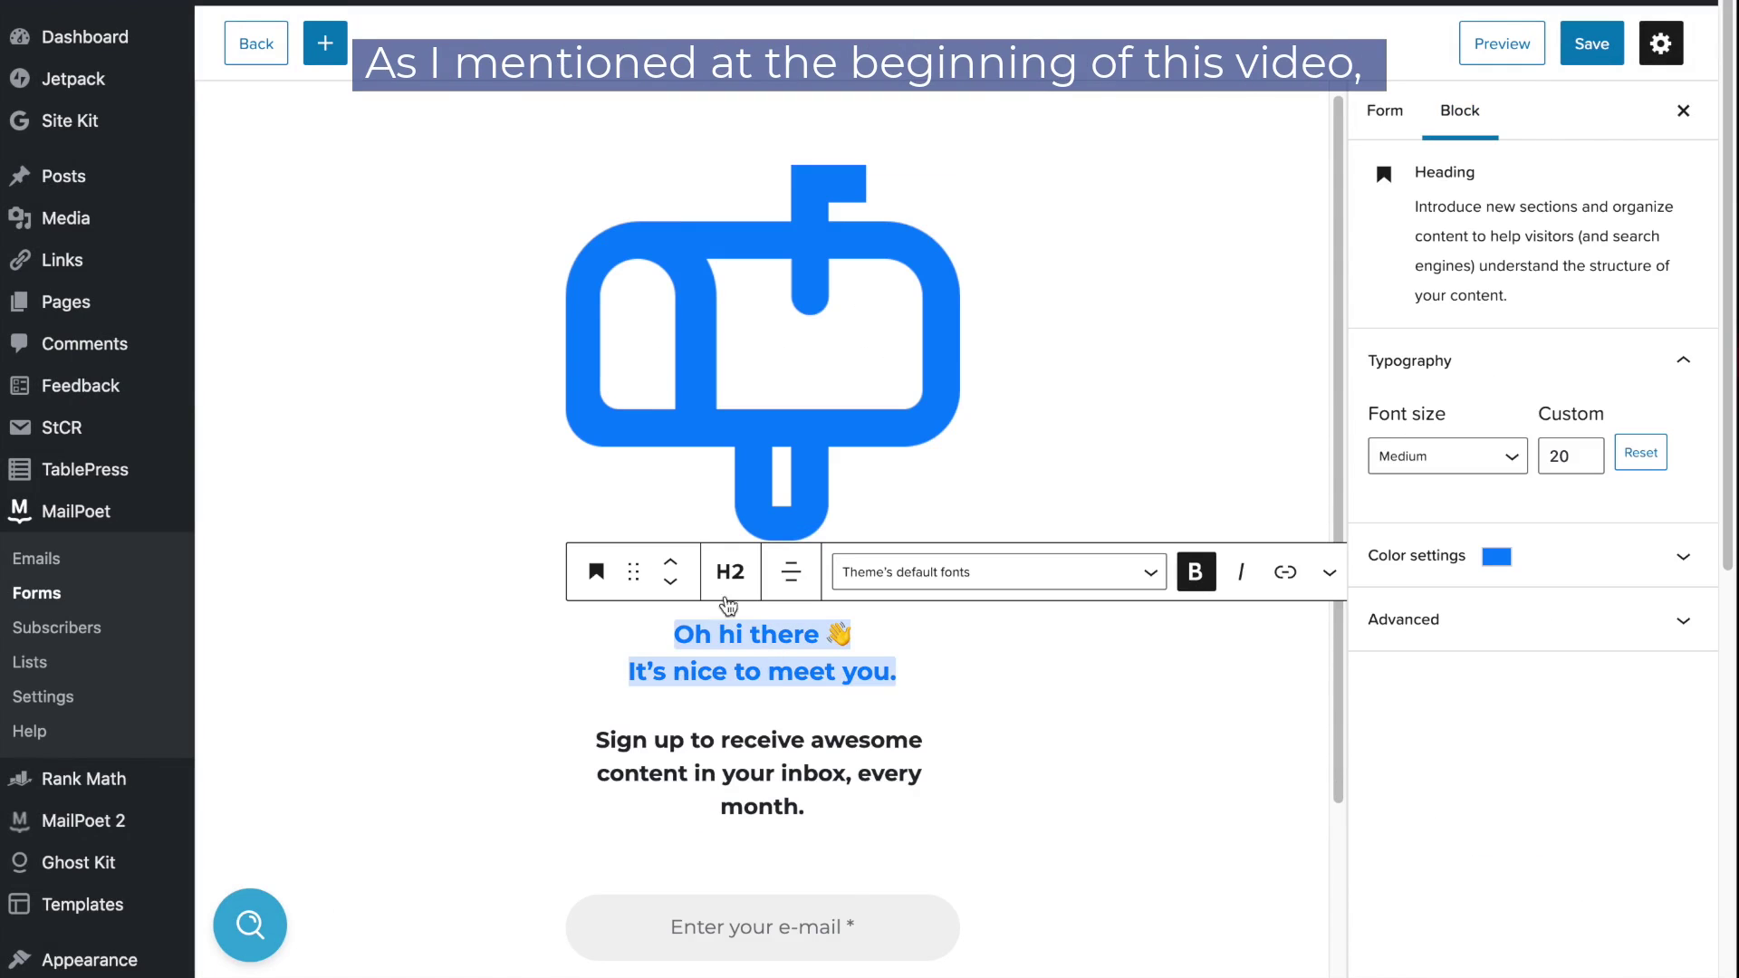
{"action": "left_click", "coordinate": [675, 571]}
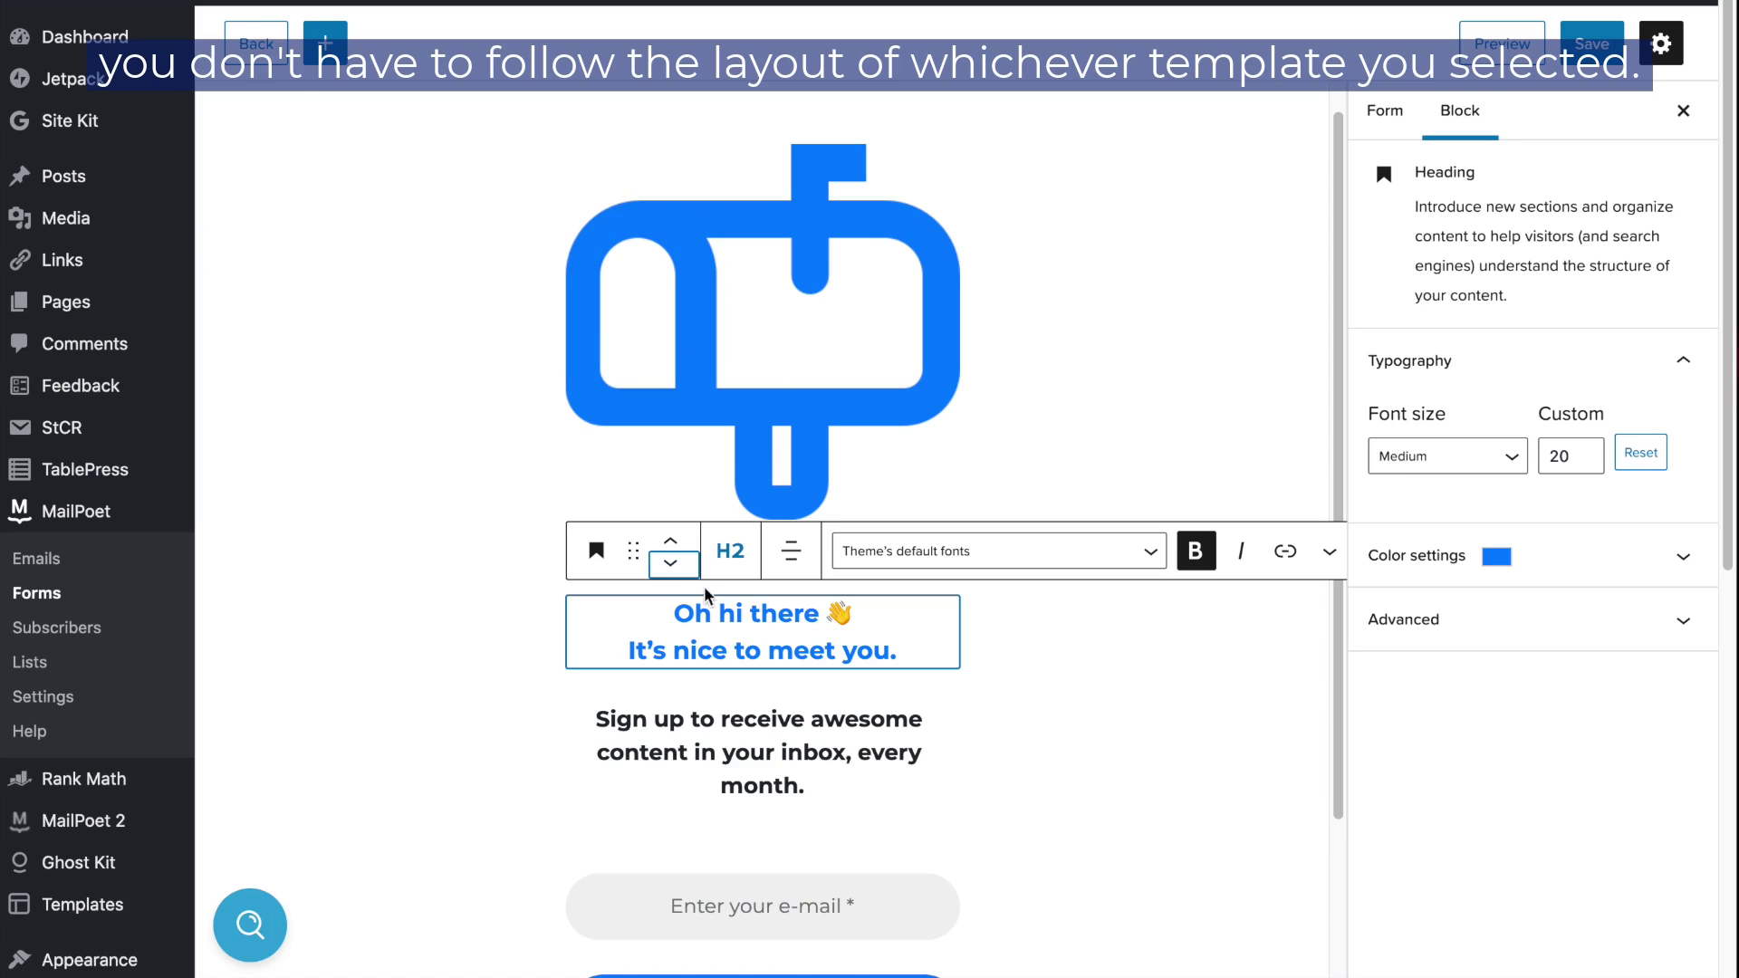
{"action": "left_click", "coordinate": [671, 565]}
{"action": "left_click", "coordinate": [670, 541]}
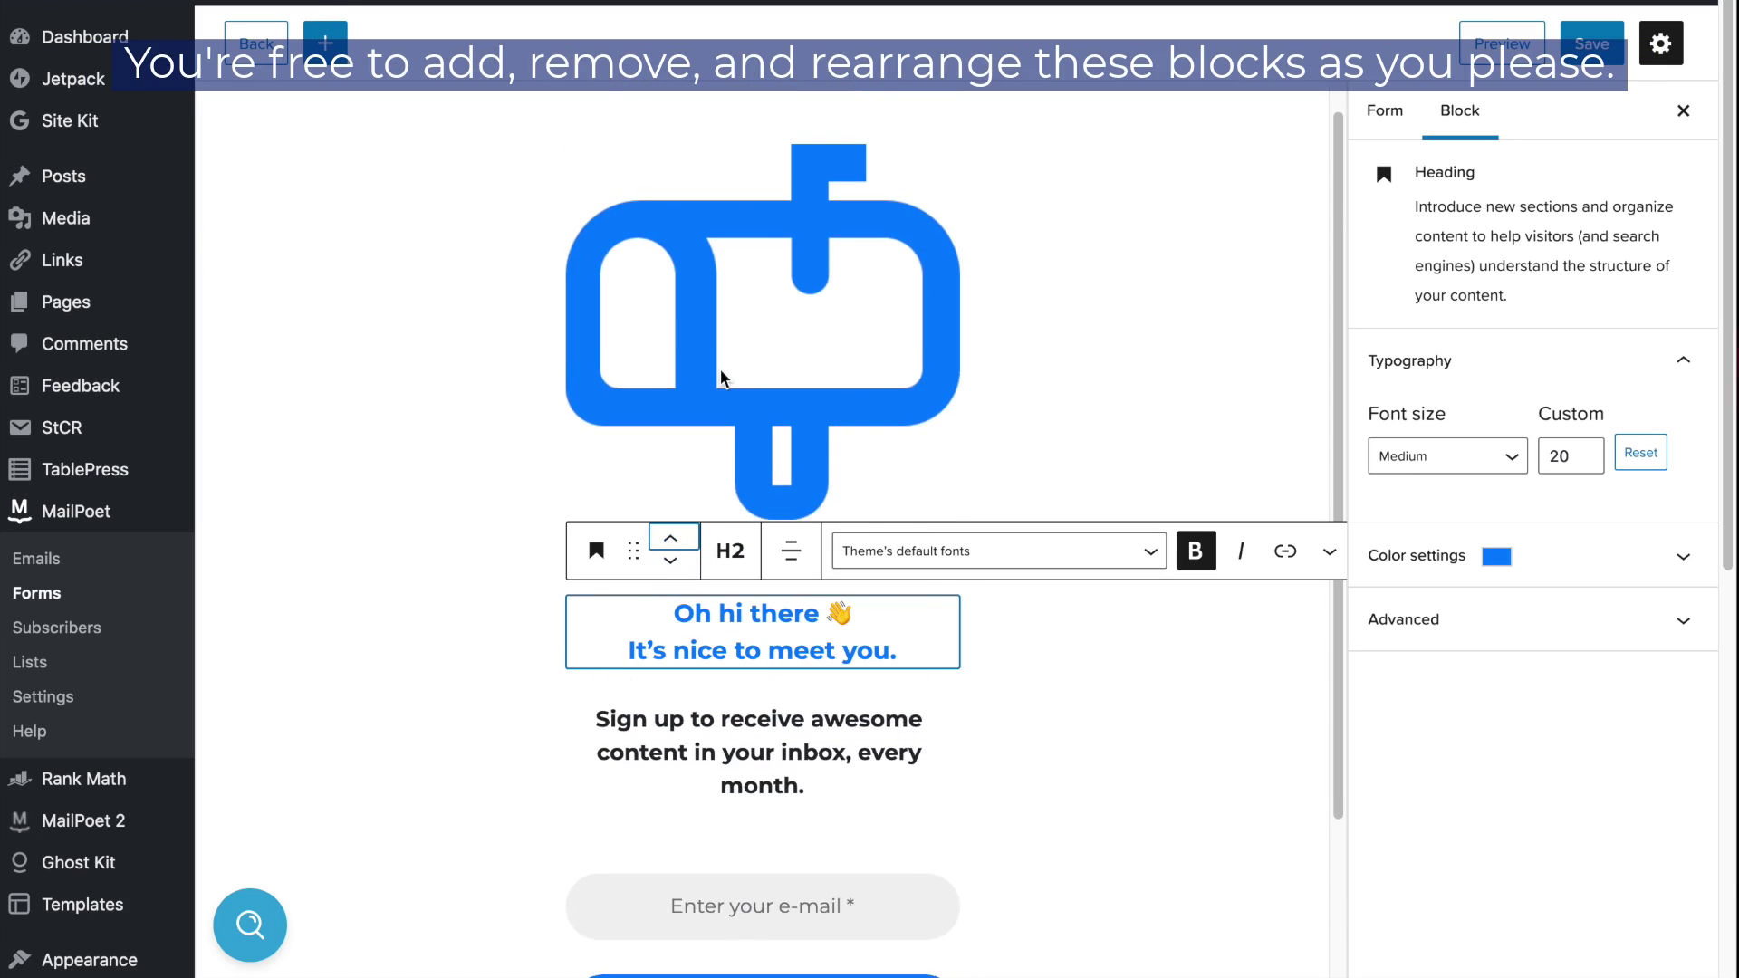
{"action": "left_click", "coordinate": [719, 368]}
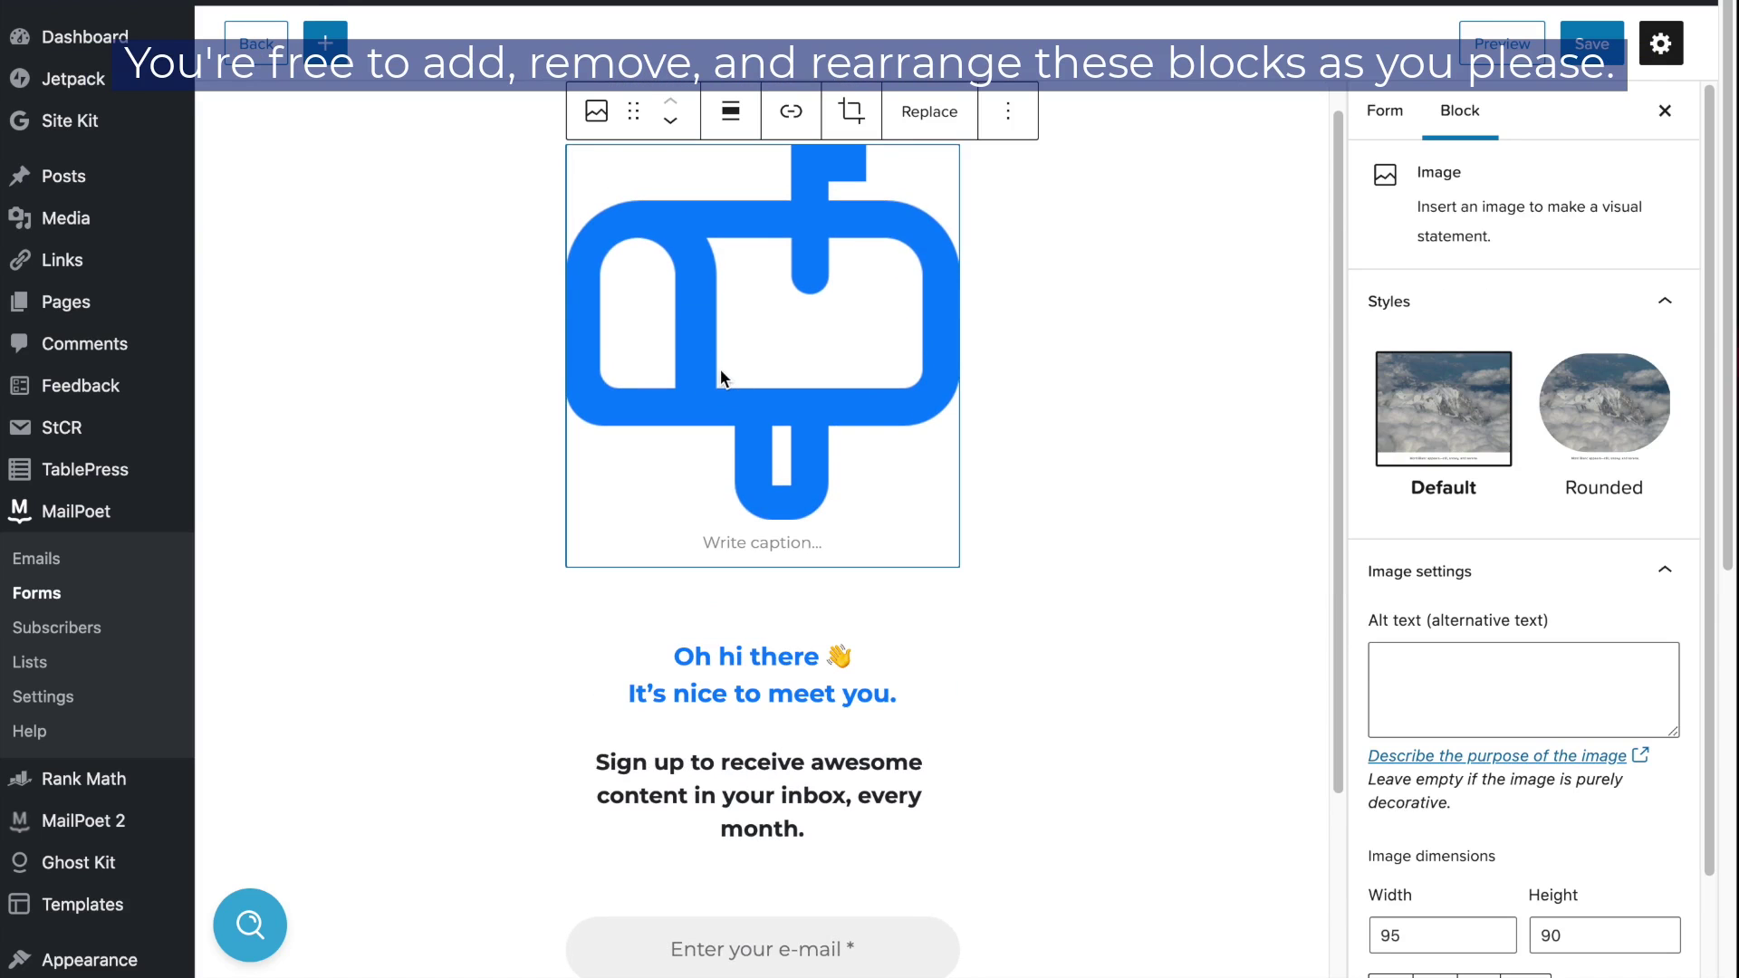
- Replace the mailbox image with the bird illustration smtp-for-wordpress.png from the Media Library
{"action": "left_click", "coordinate": [920, 123]}
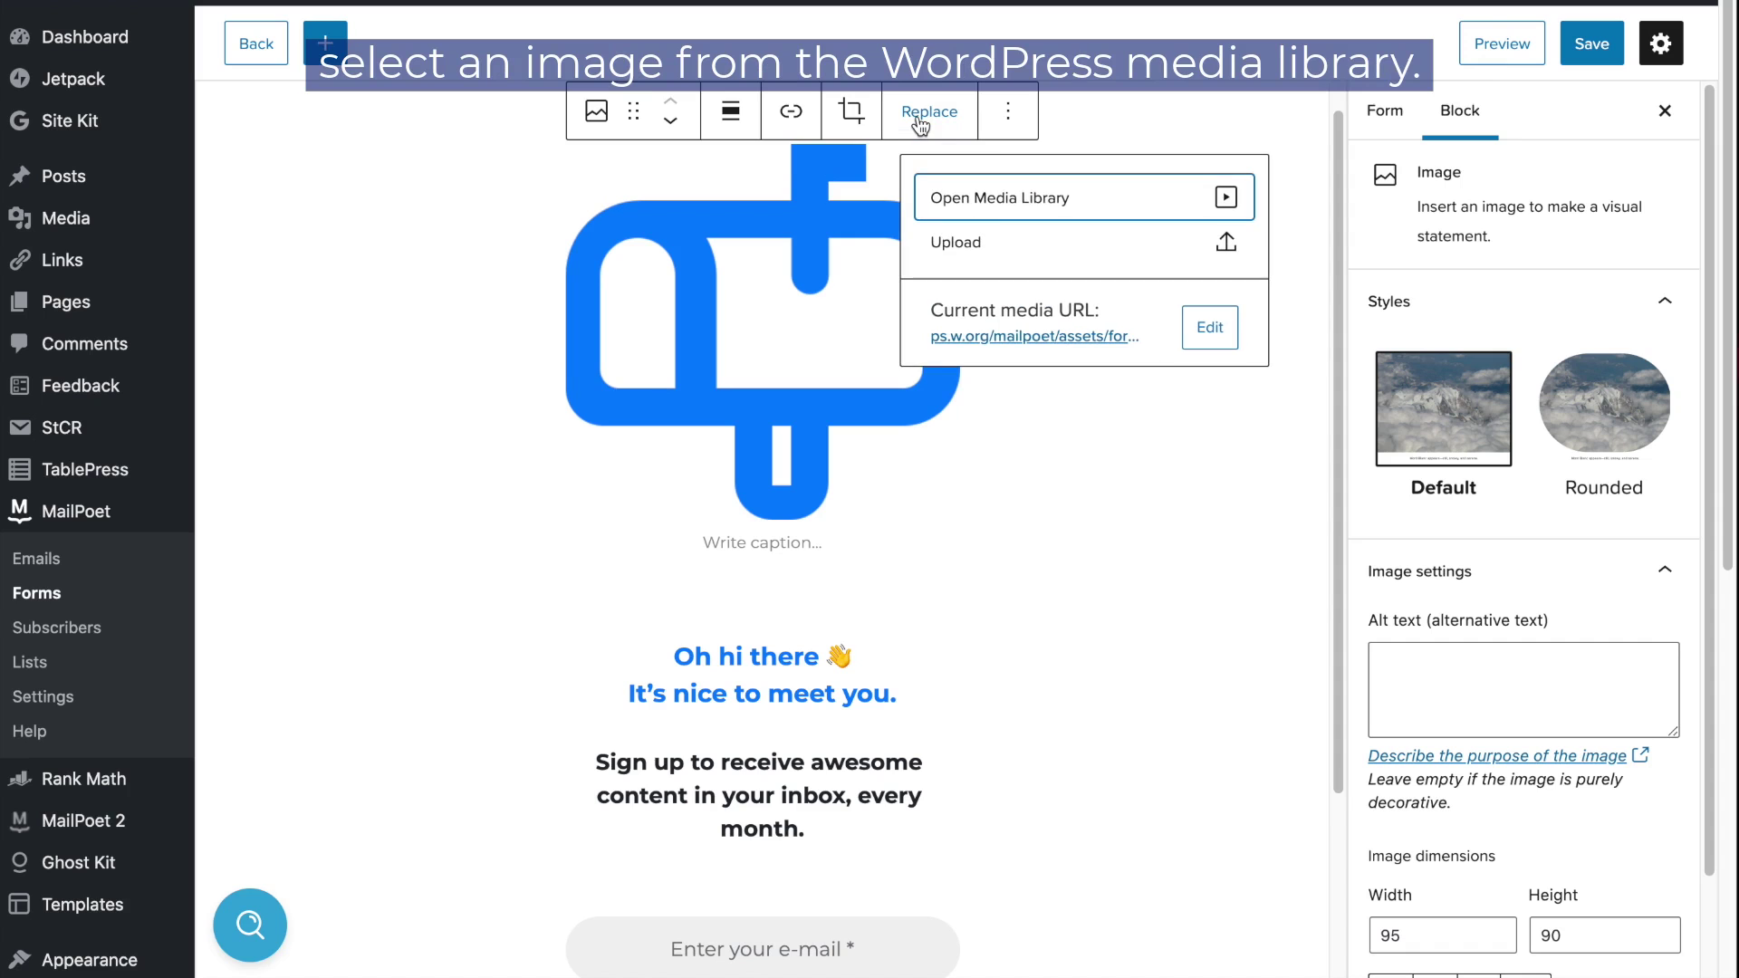
{"action": "left_click", "coordinate": [996, 200]}
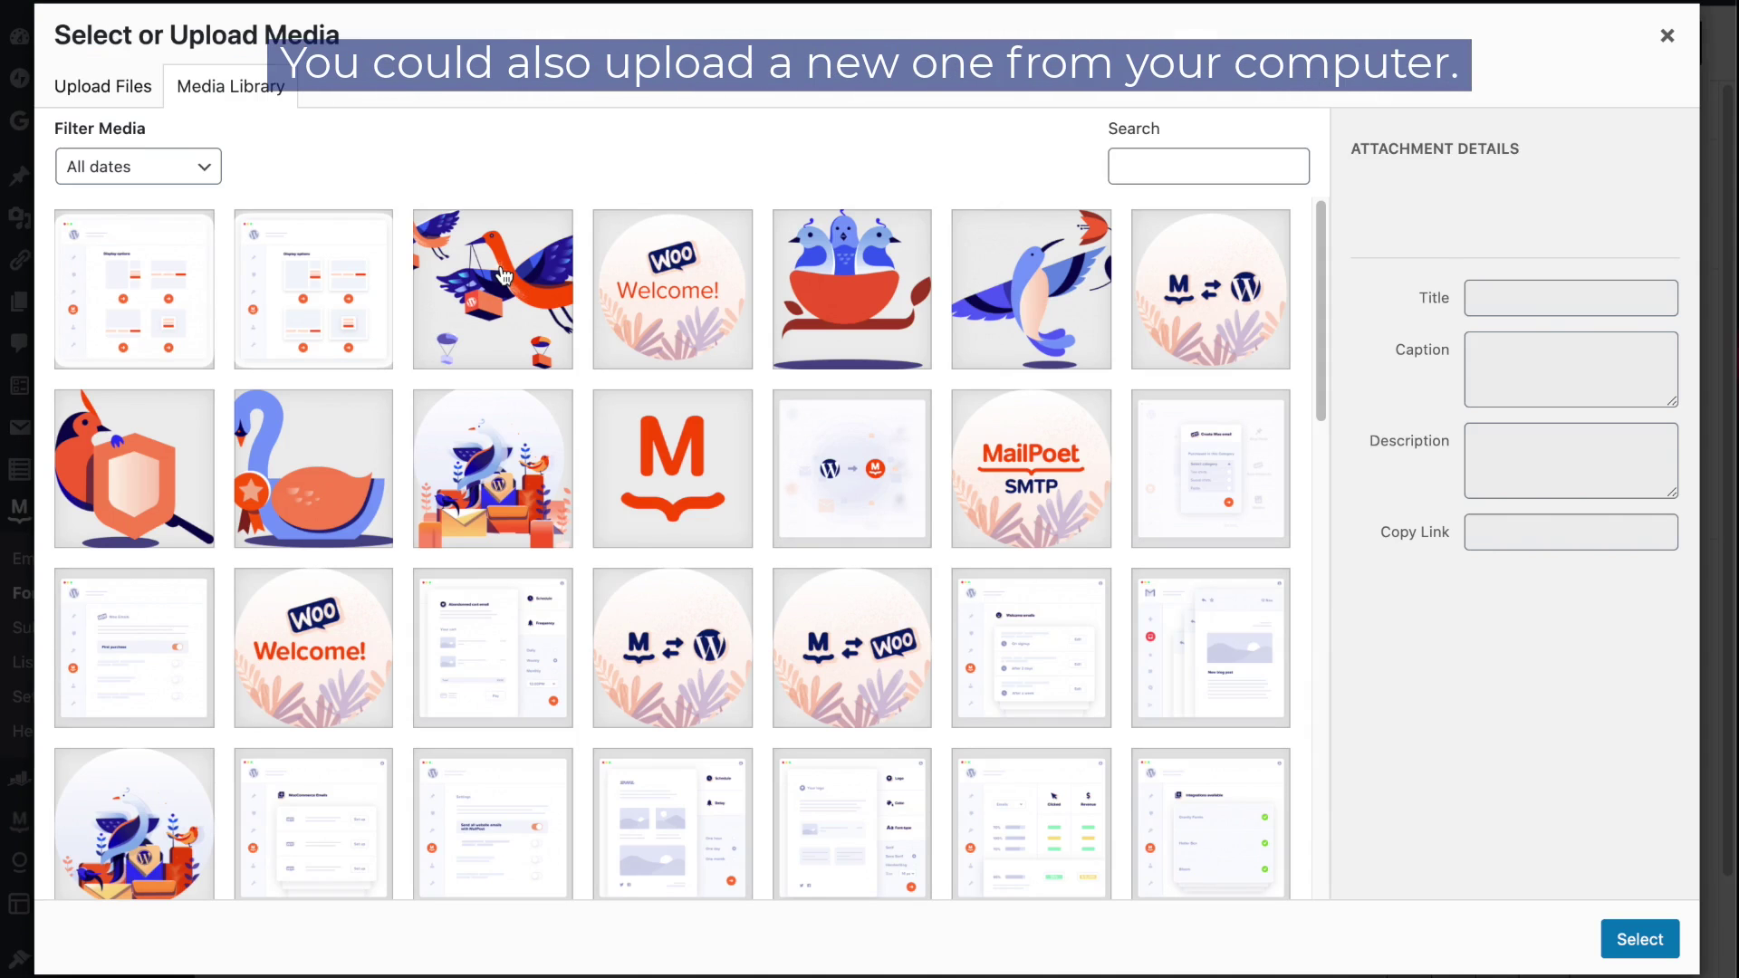
{"action": "left_click", "coordinate": [505, 276]}
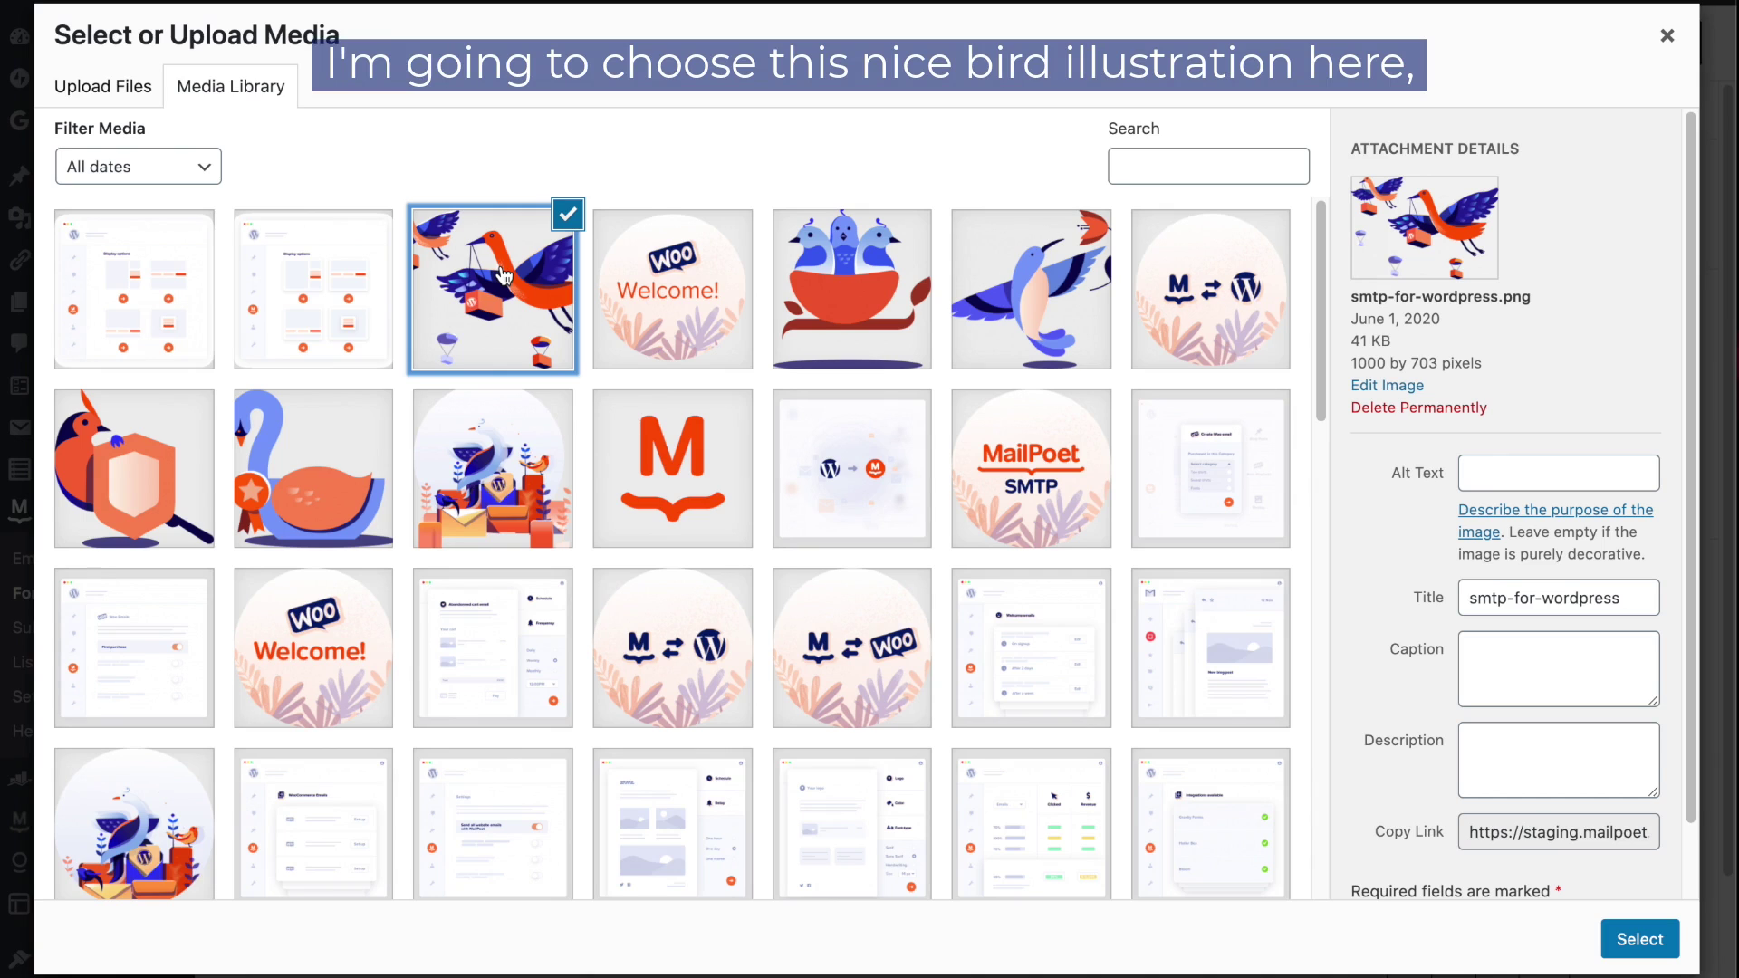
{"action": "left_click", "coordinate": [1635, 941]}
- Set the bird image's width to 300
{"action": "scroll", "coordinate": [1441, 779], "scroll_direction": "down", "scroll_amount": 3}
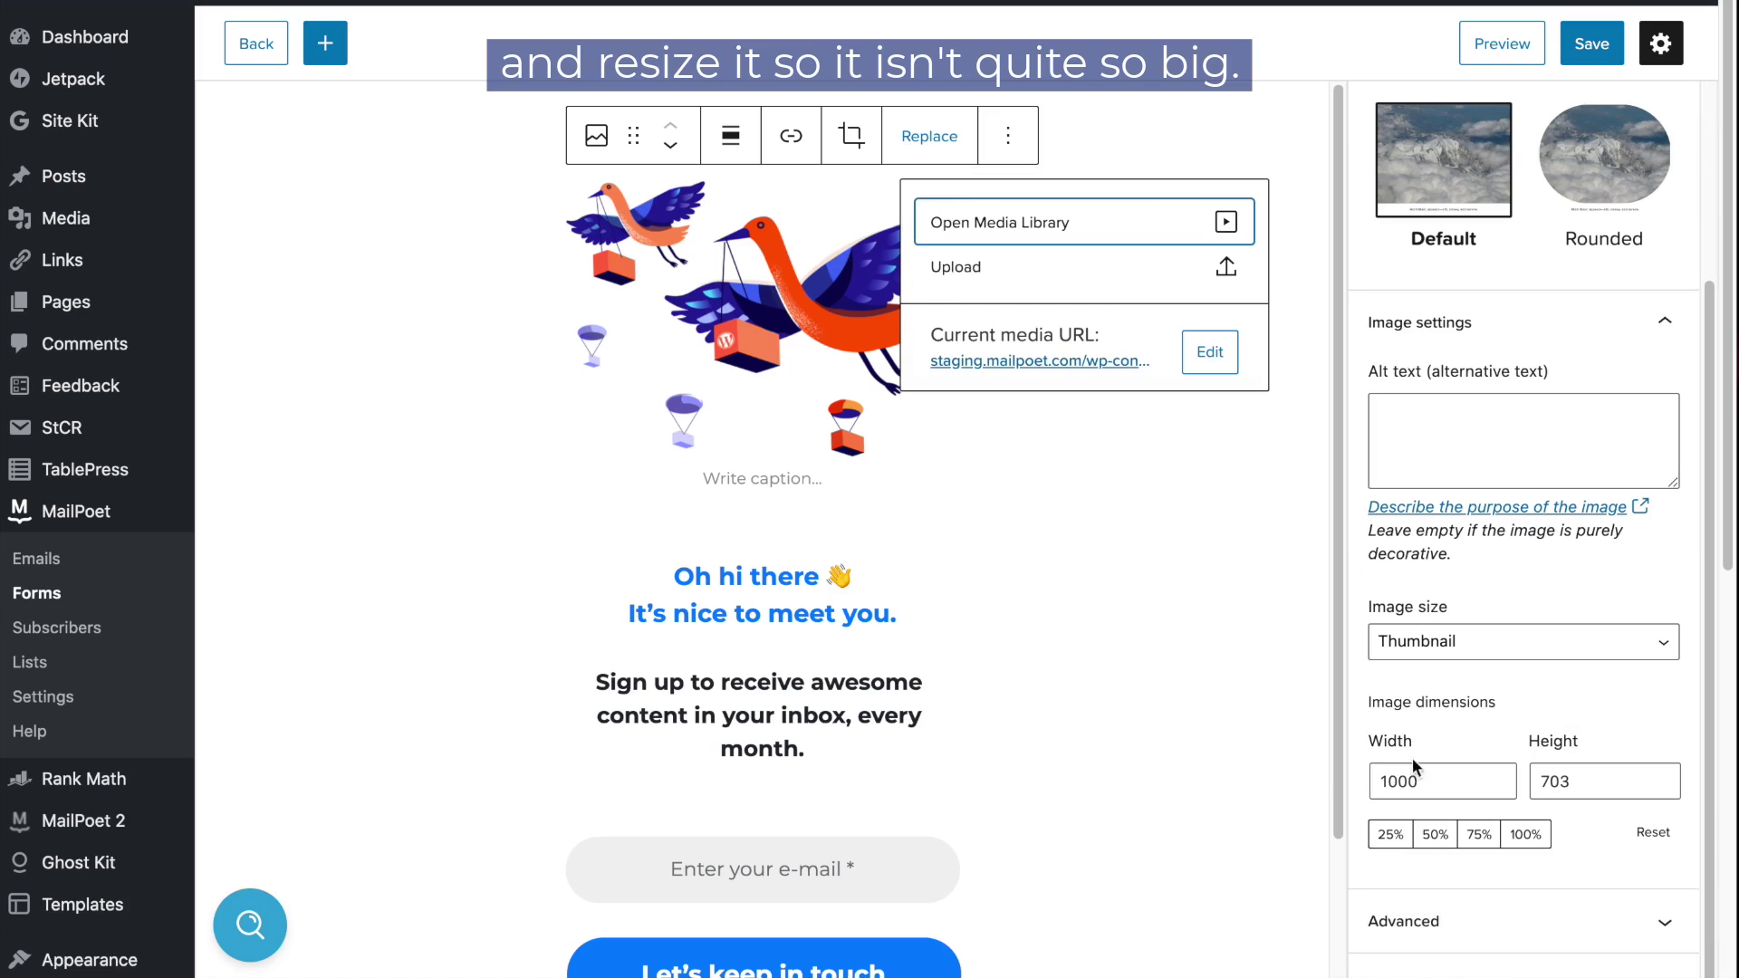
{"action": "double_click", "coordinate": [1416, 778]}
{"action": "type", "text": "300"}
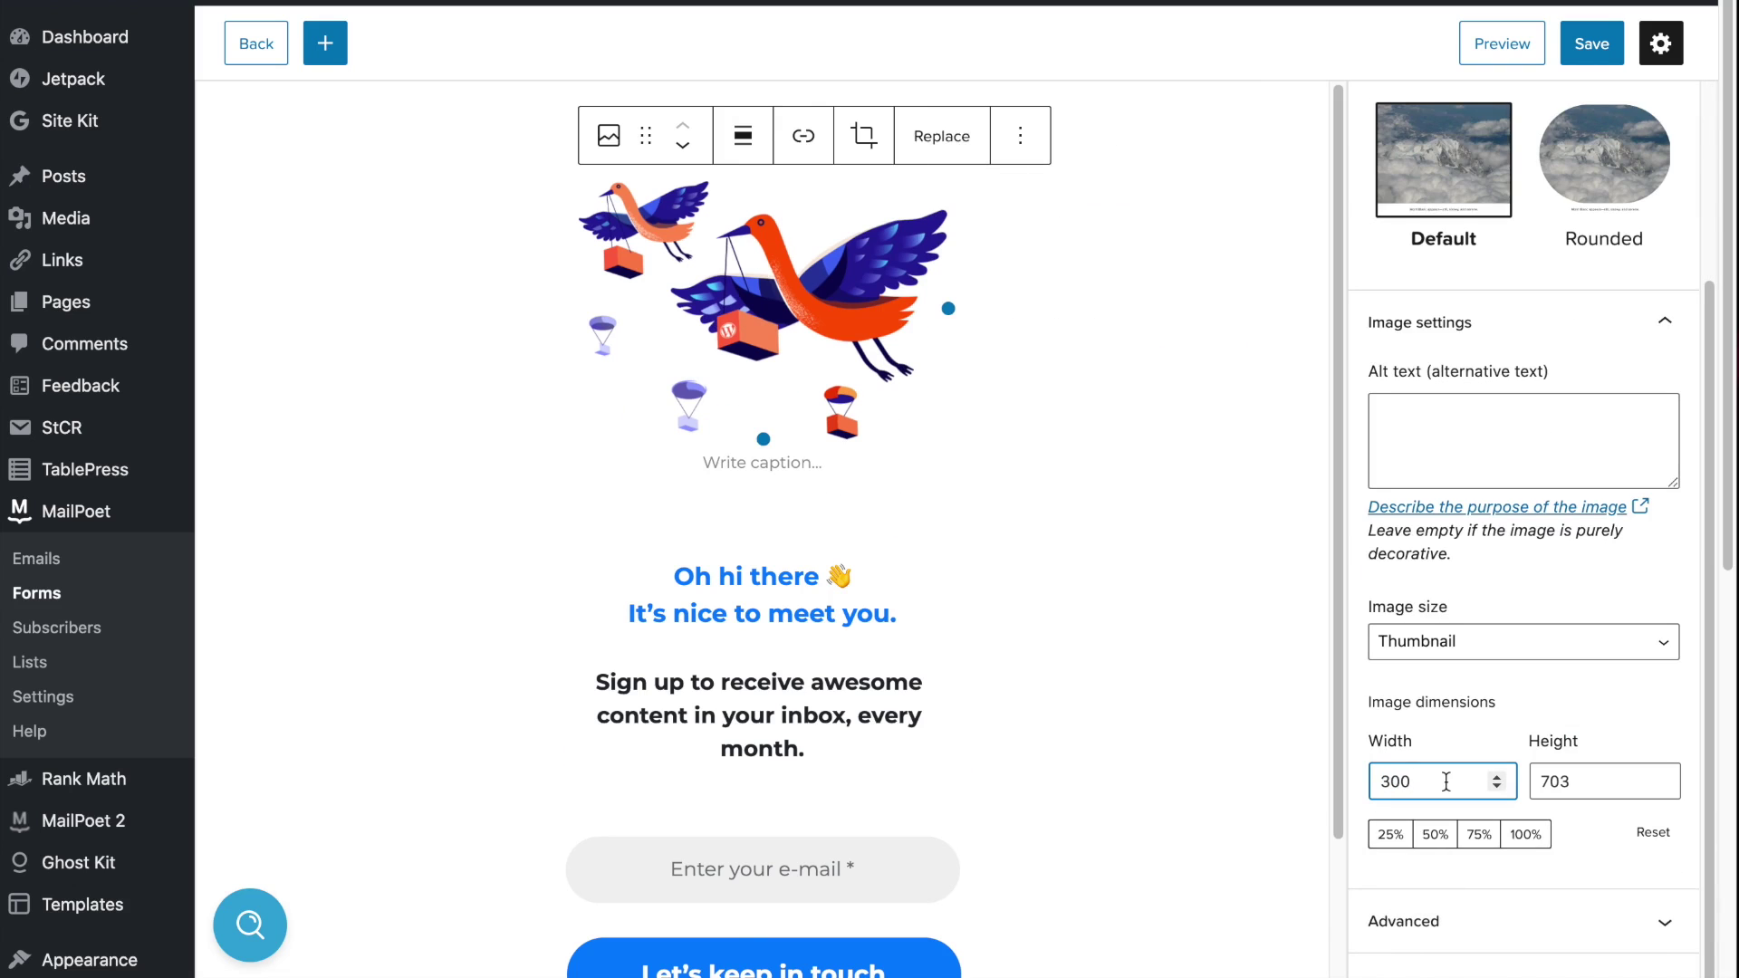
- Colour the heading text dark navy #071a4d
{"action": "left_click", "coordinate": [766, 589]}
{"action": "left_click", "coordinate": [1579, 572]}
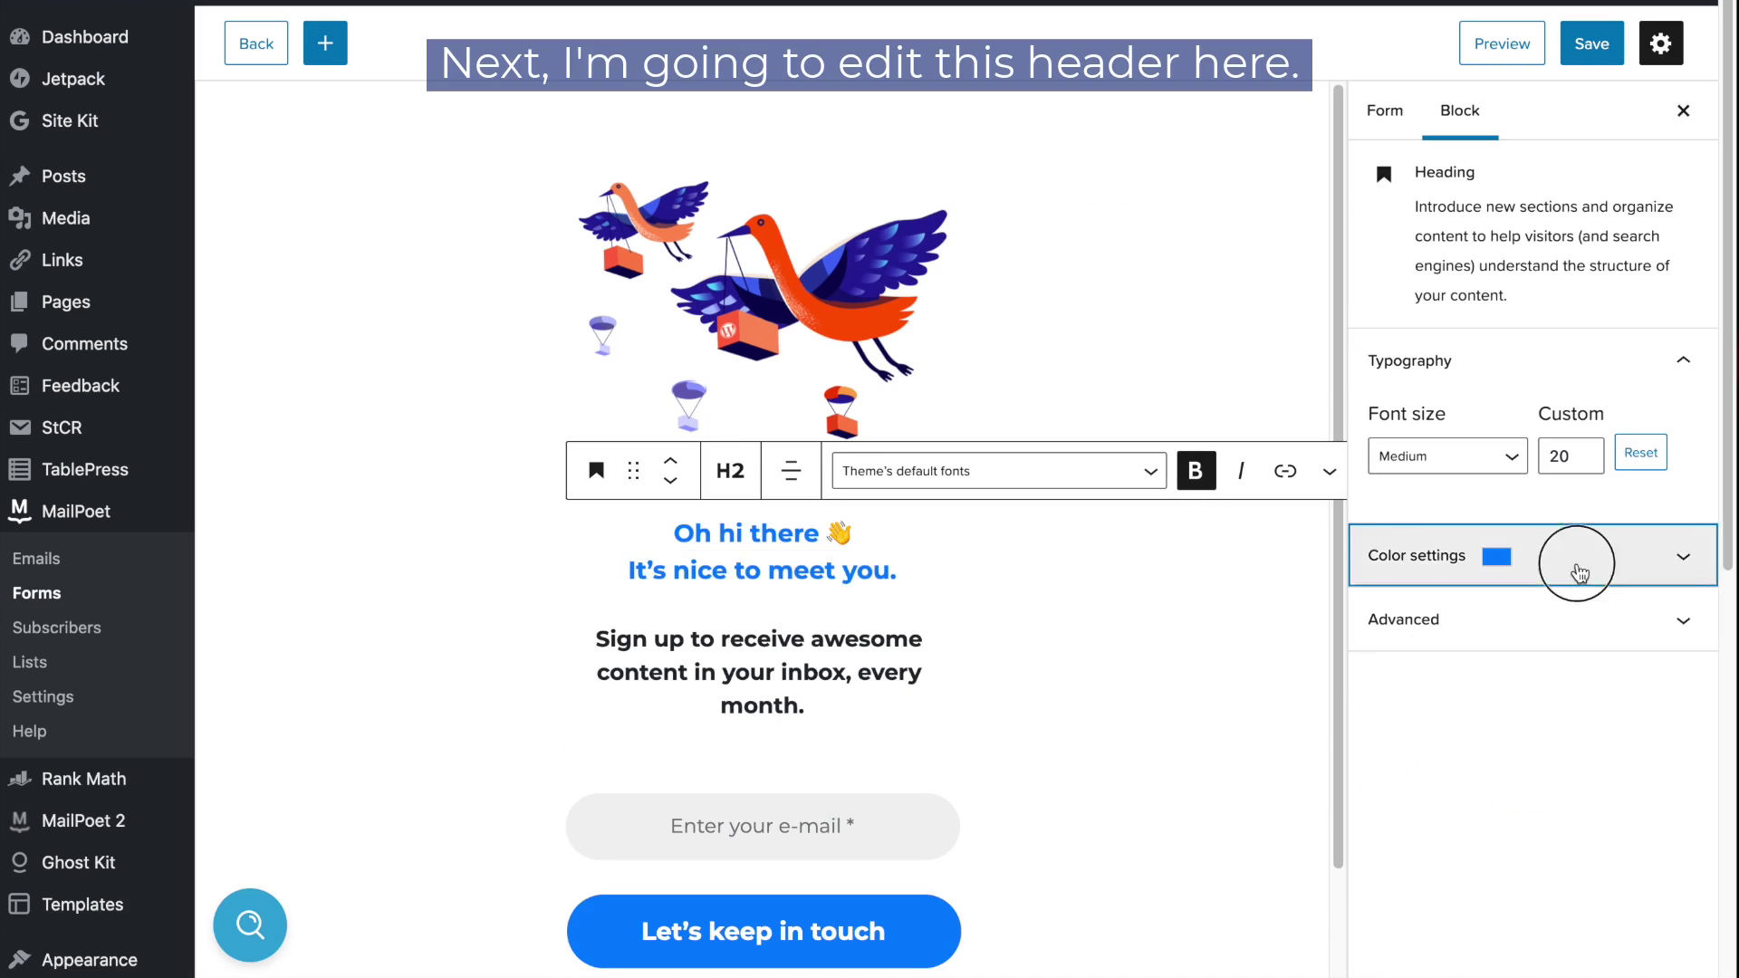
{"action": "left_click", "coordinate": [1576, 570]}
{"action": "double_click", "coordinate": [1280, 908]}
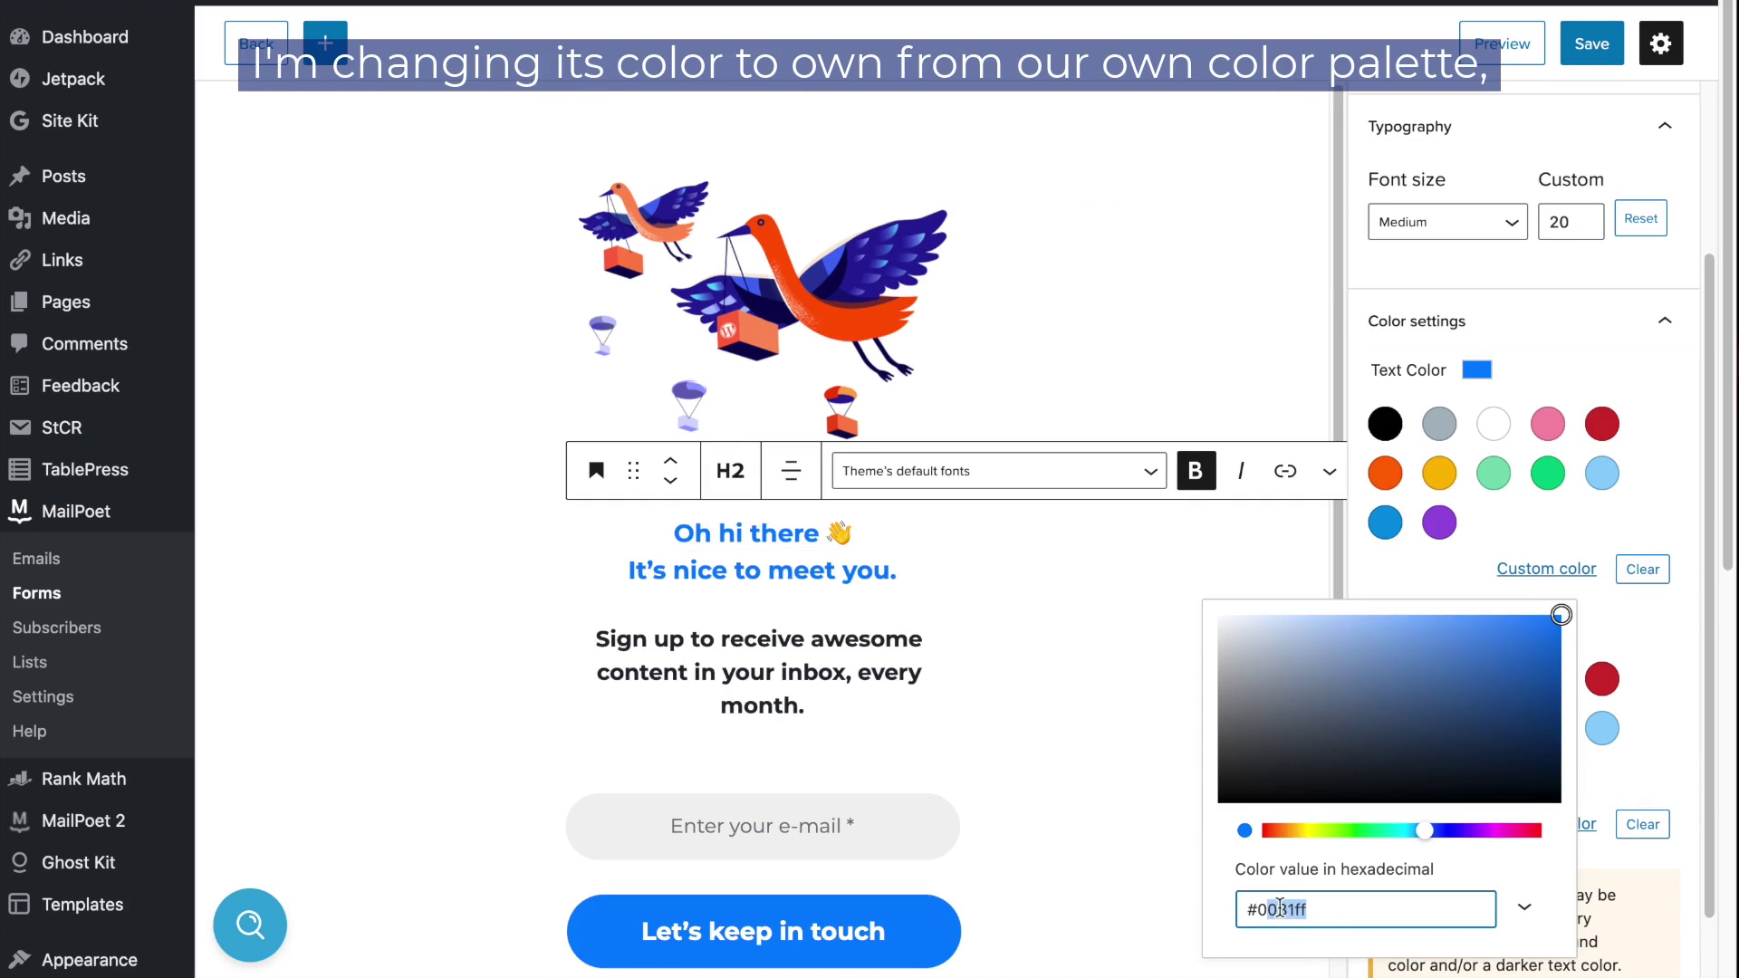
{"action": "type", "text": "071a4d"}
{"action": "left_click", "coordinate": [793, 554]}
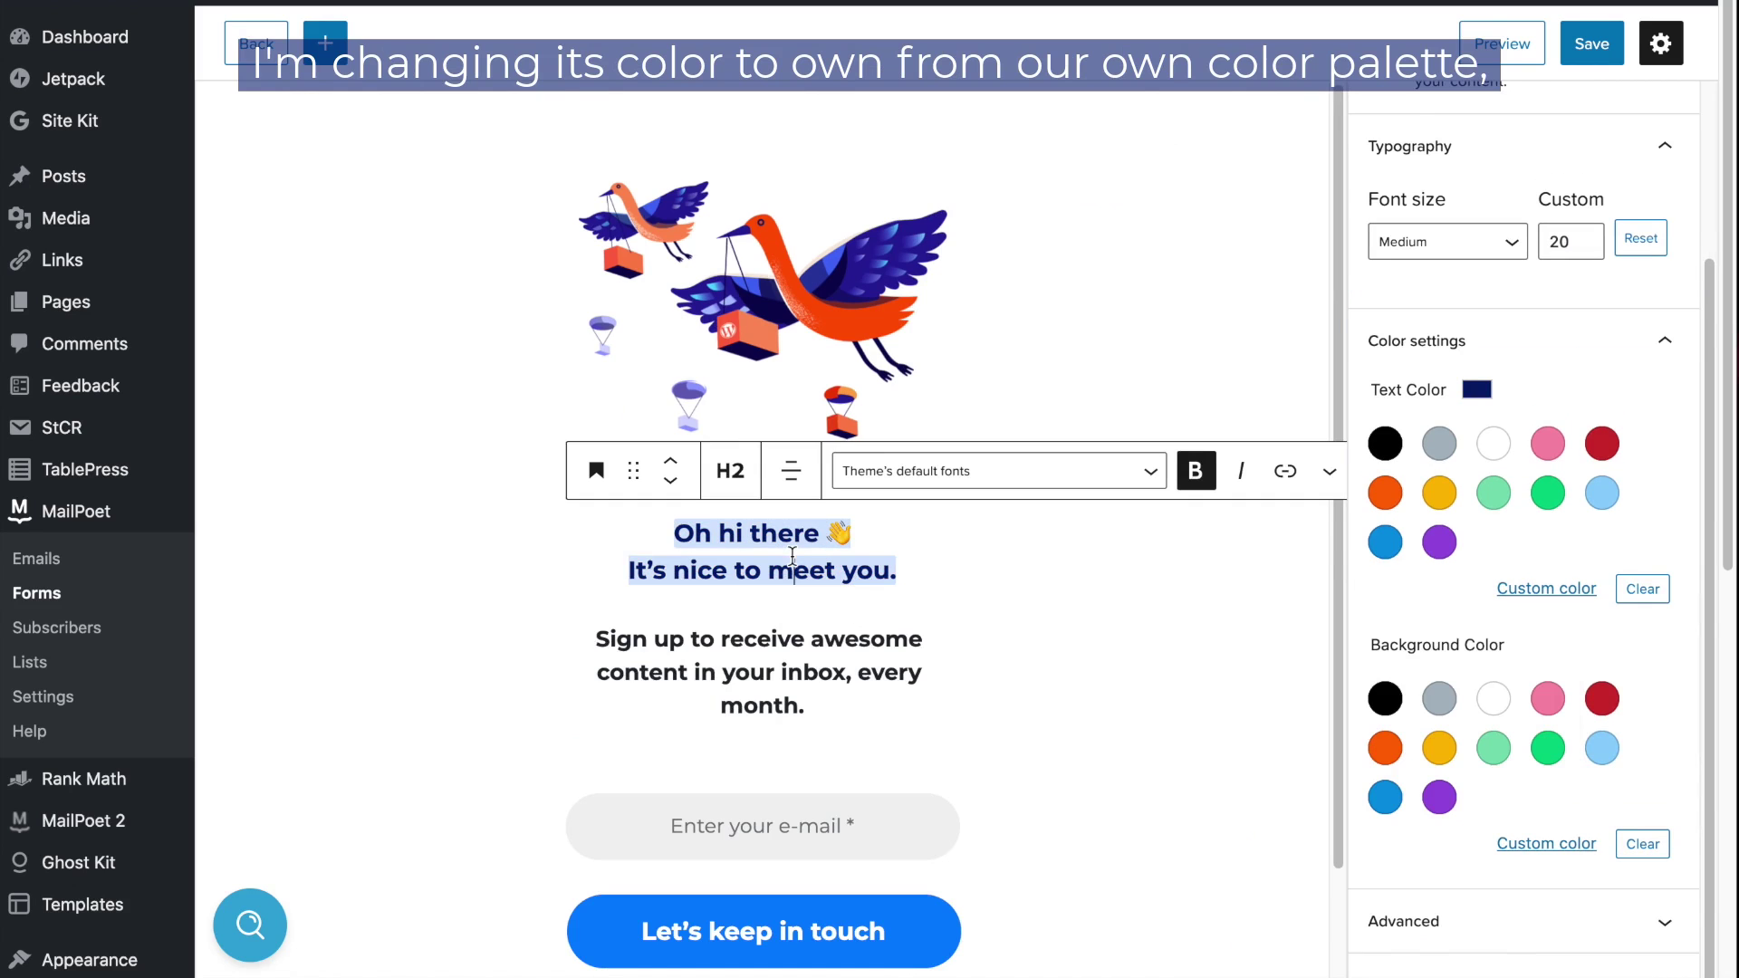
- Change the heading to 'Become an email marketing master!' and raise its font size to 25
{"action": "triple_click", "coordinate": [776, 535]}
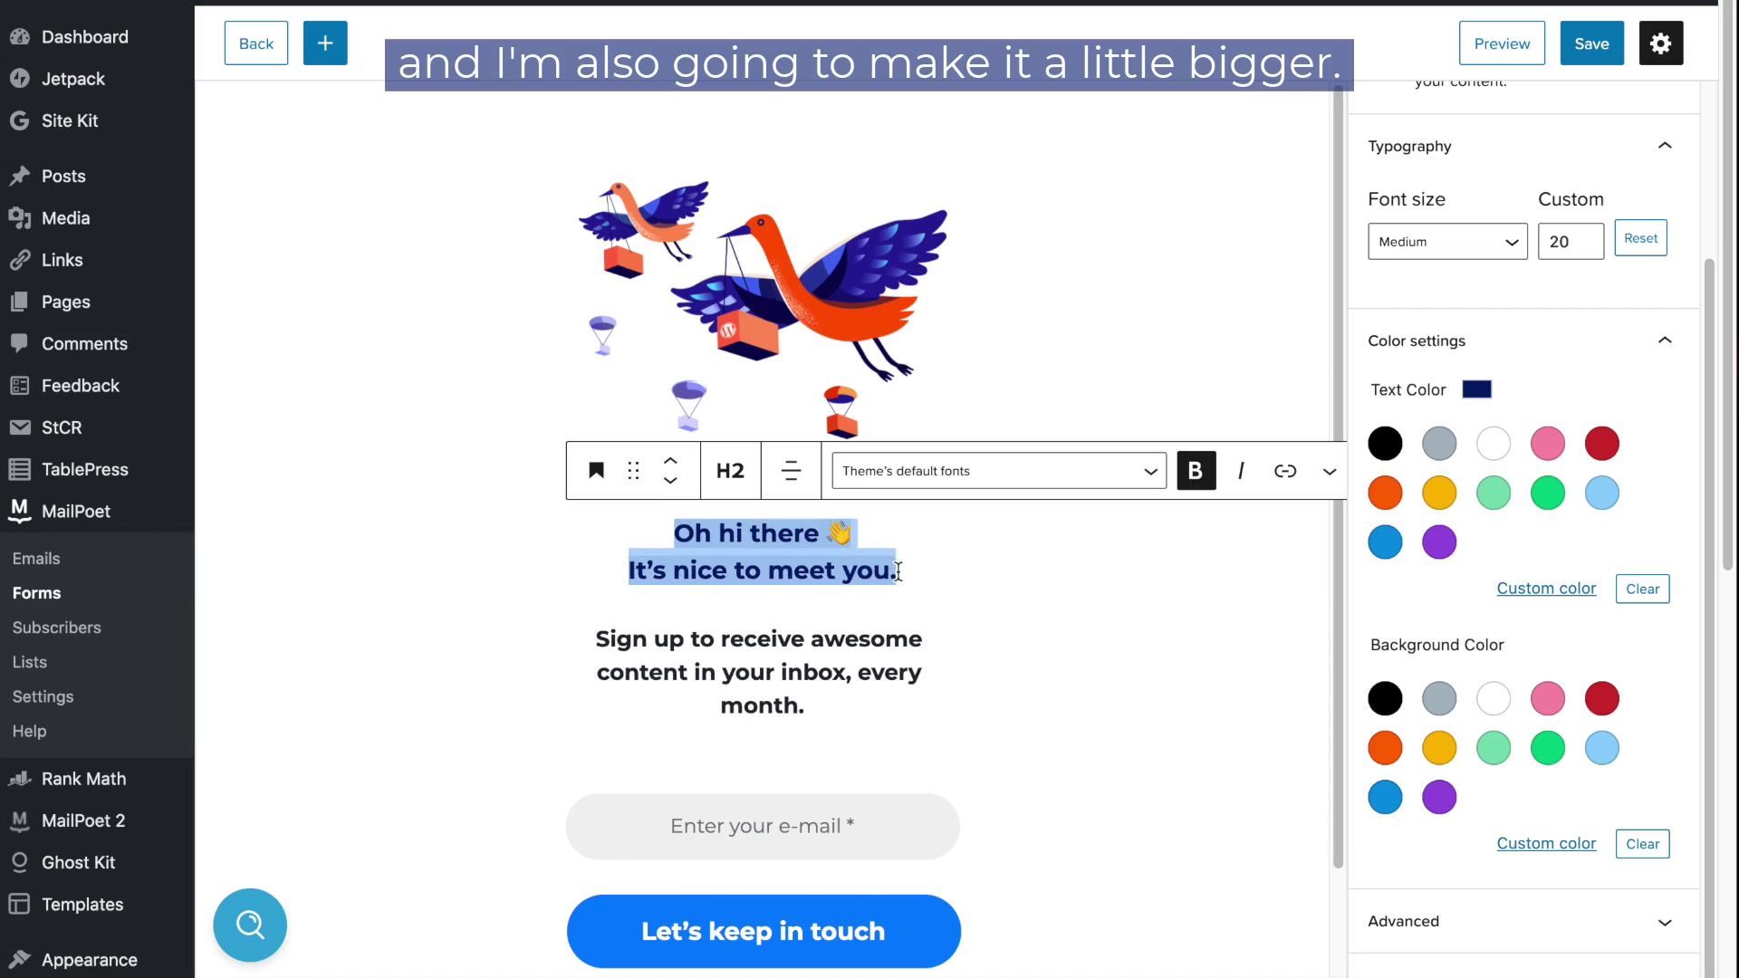
{"action": "type", "text": "Become an email marke"}
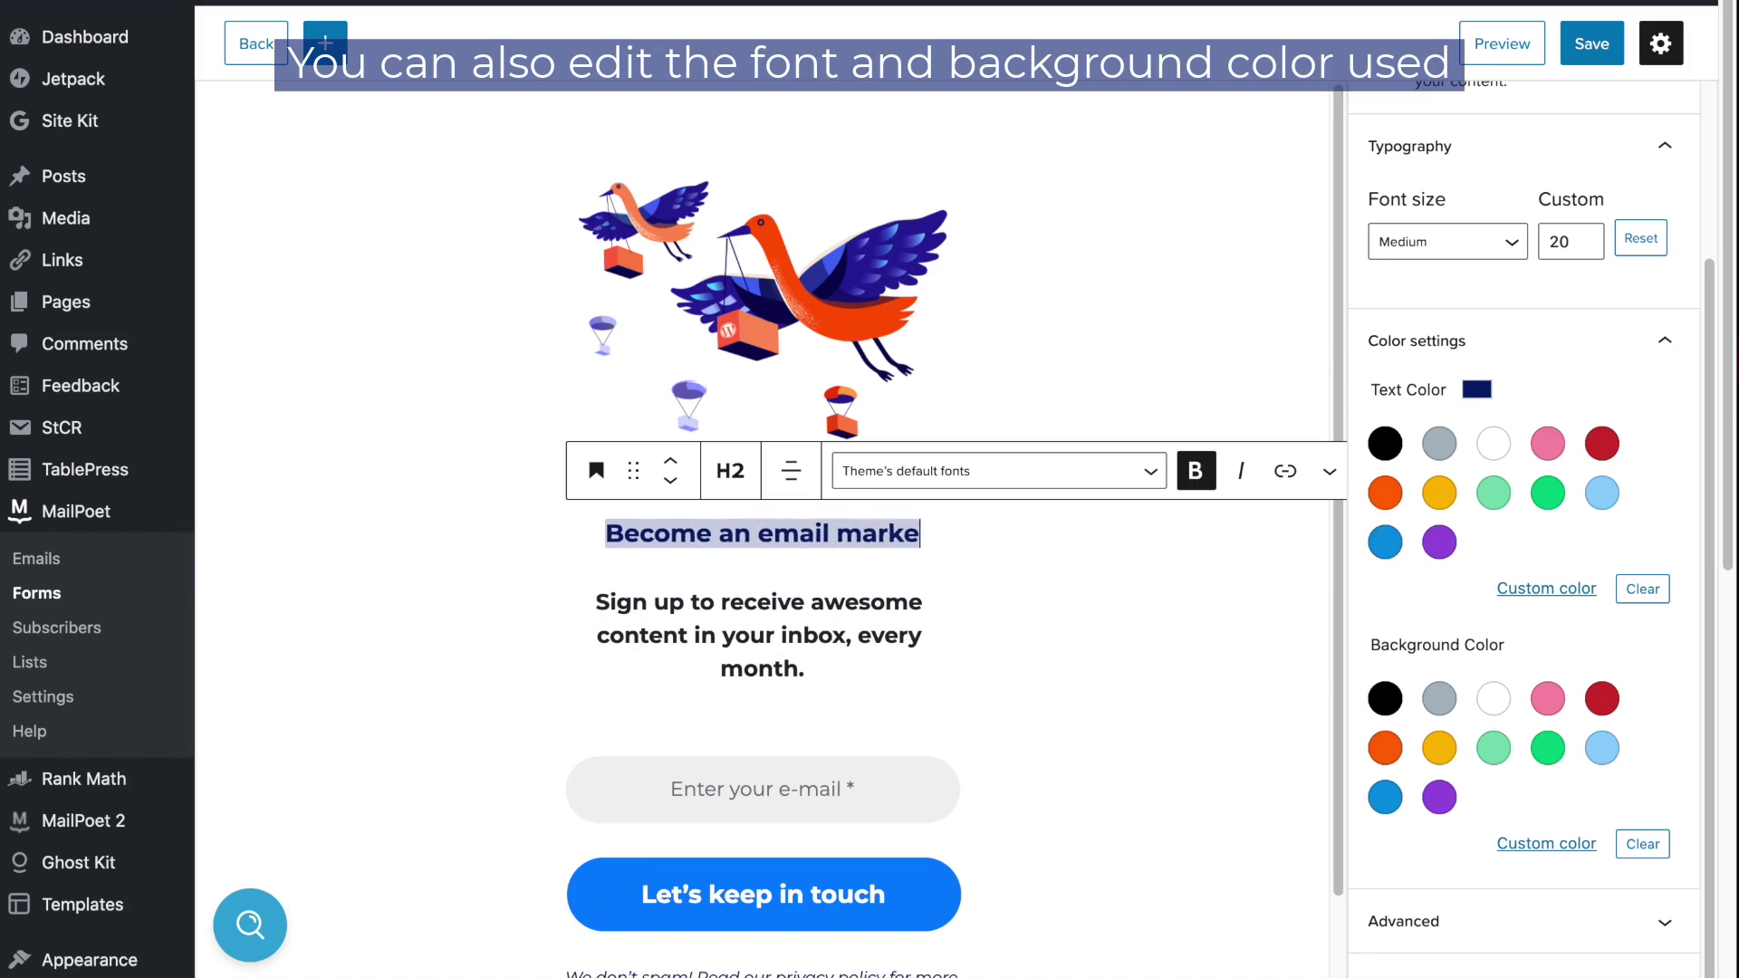
{"action": "type", "text": "ting master!"}
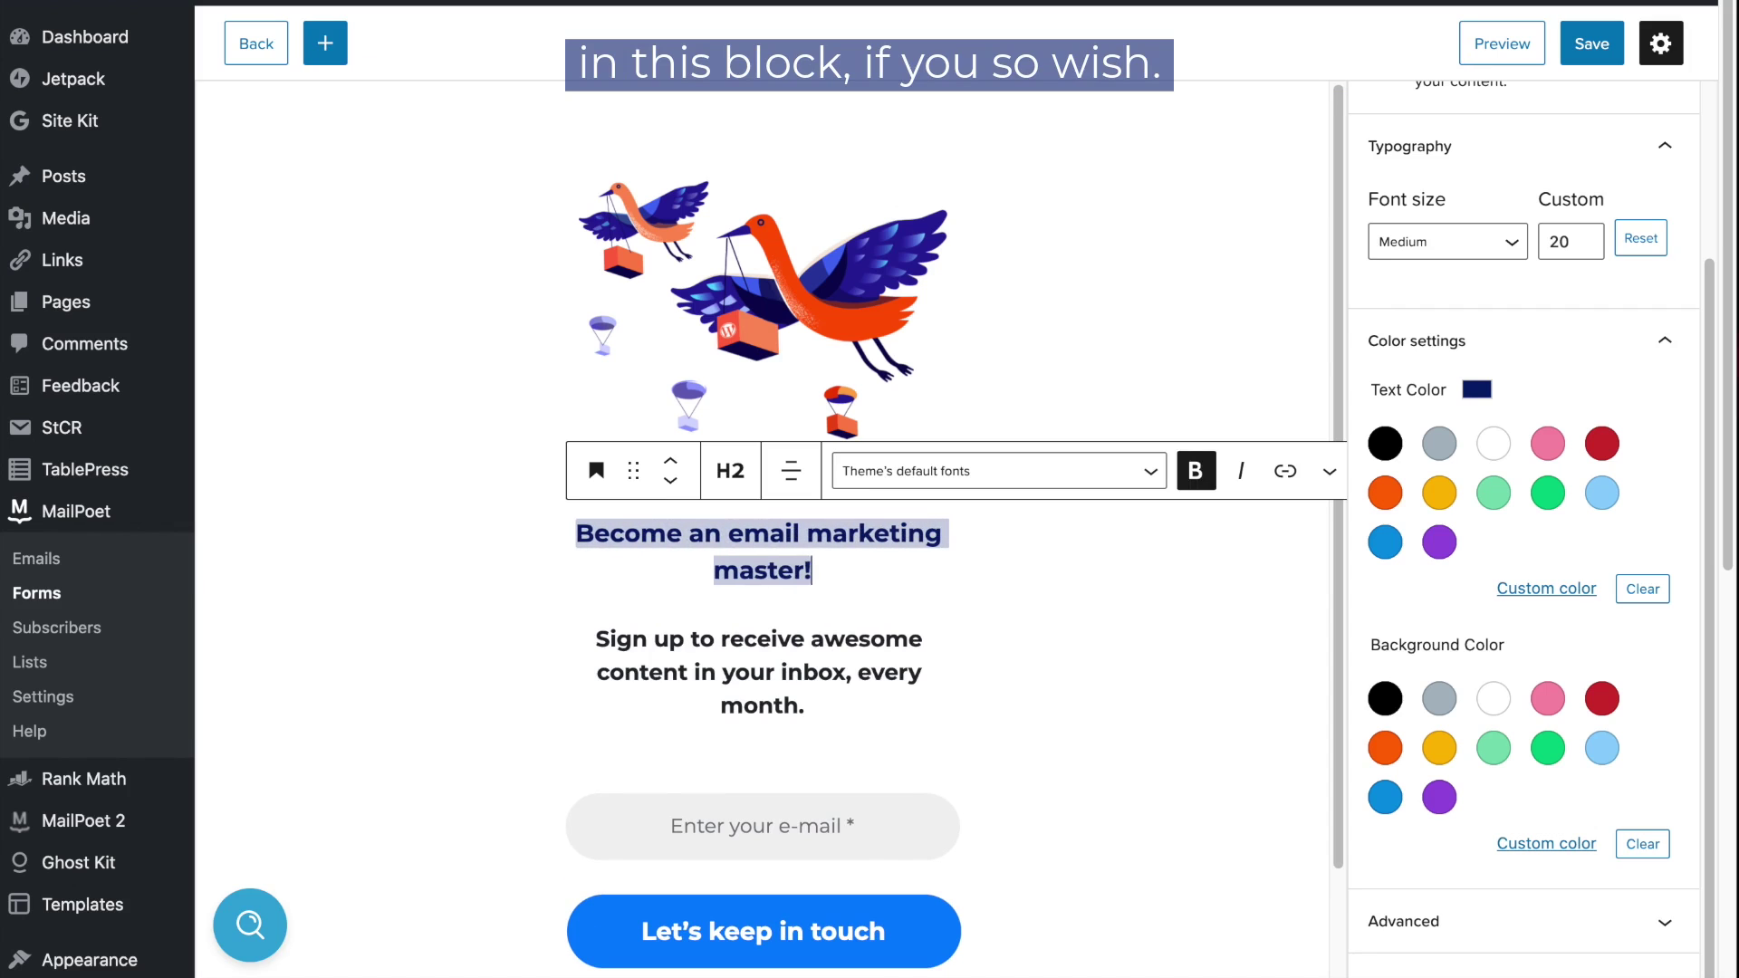
{"action": "left_click", "coordinate": [1584, 247]}
{"action": "left_click", "coordinate": [1584, 247]}
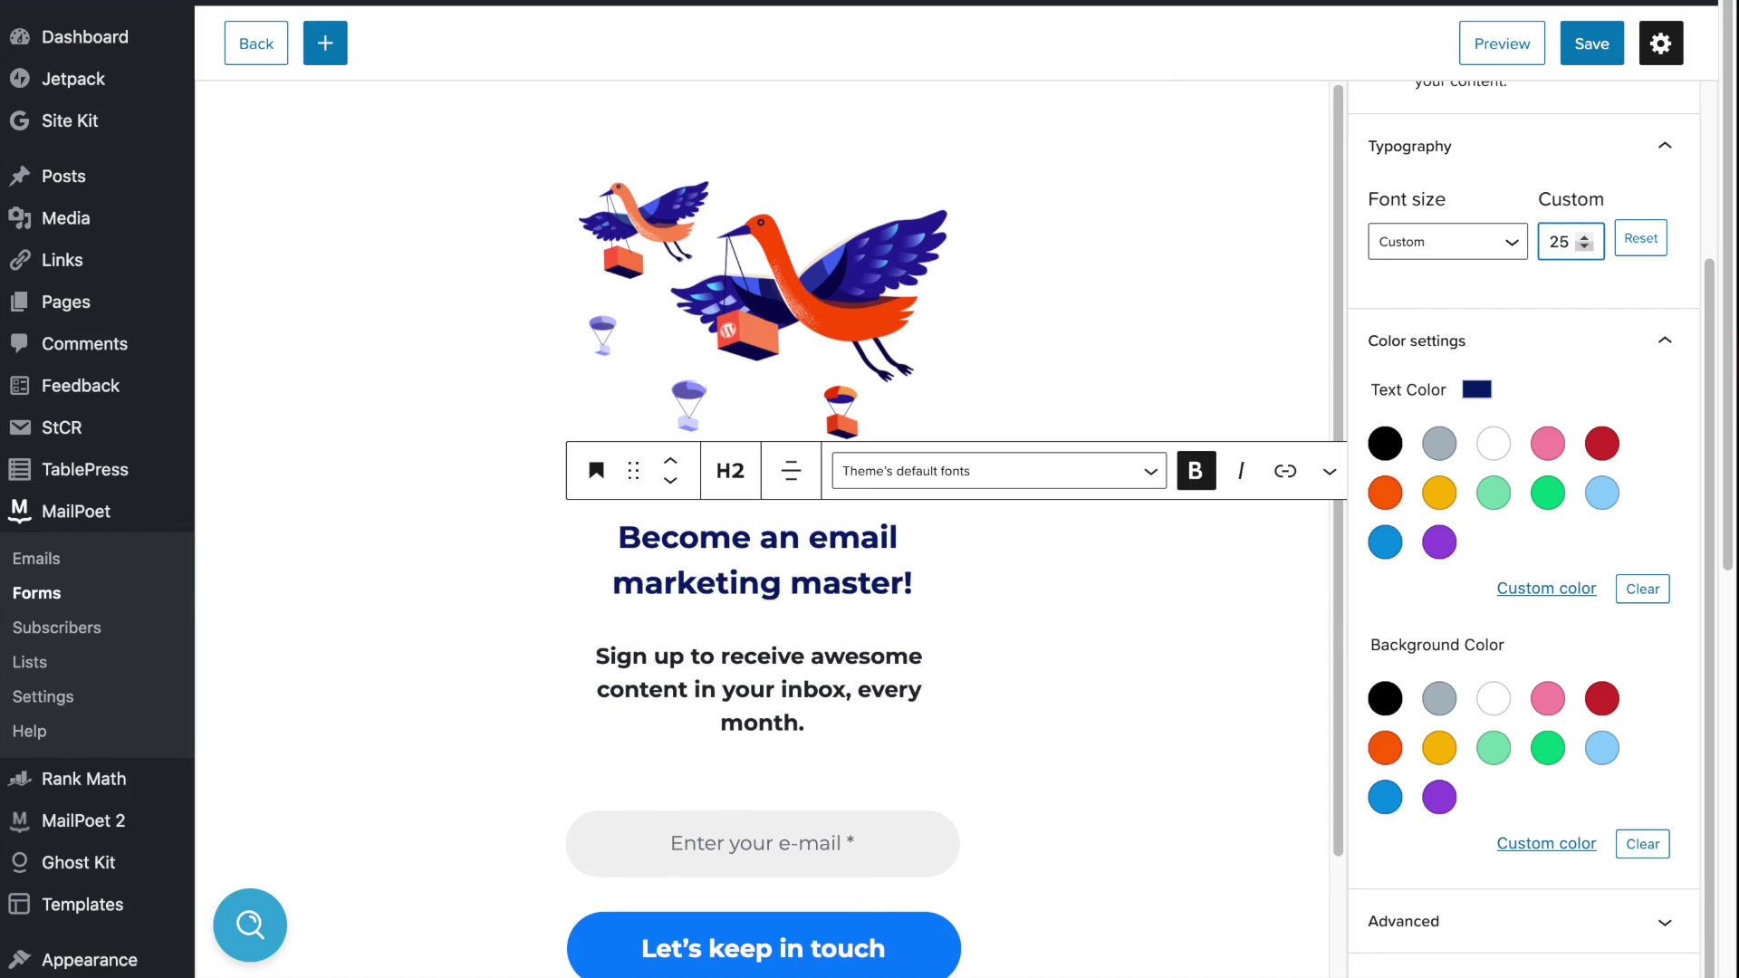
{"action": "left_click", "coordinate": [813, 733]}
{"action": "left_click_drag", "start_coordinate": [813, 733], "coordinate": [594, 659]}
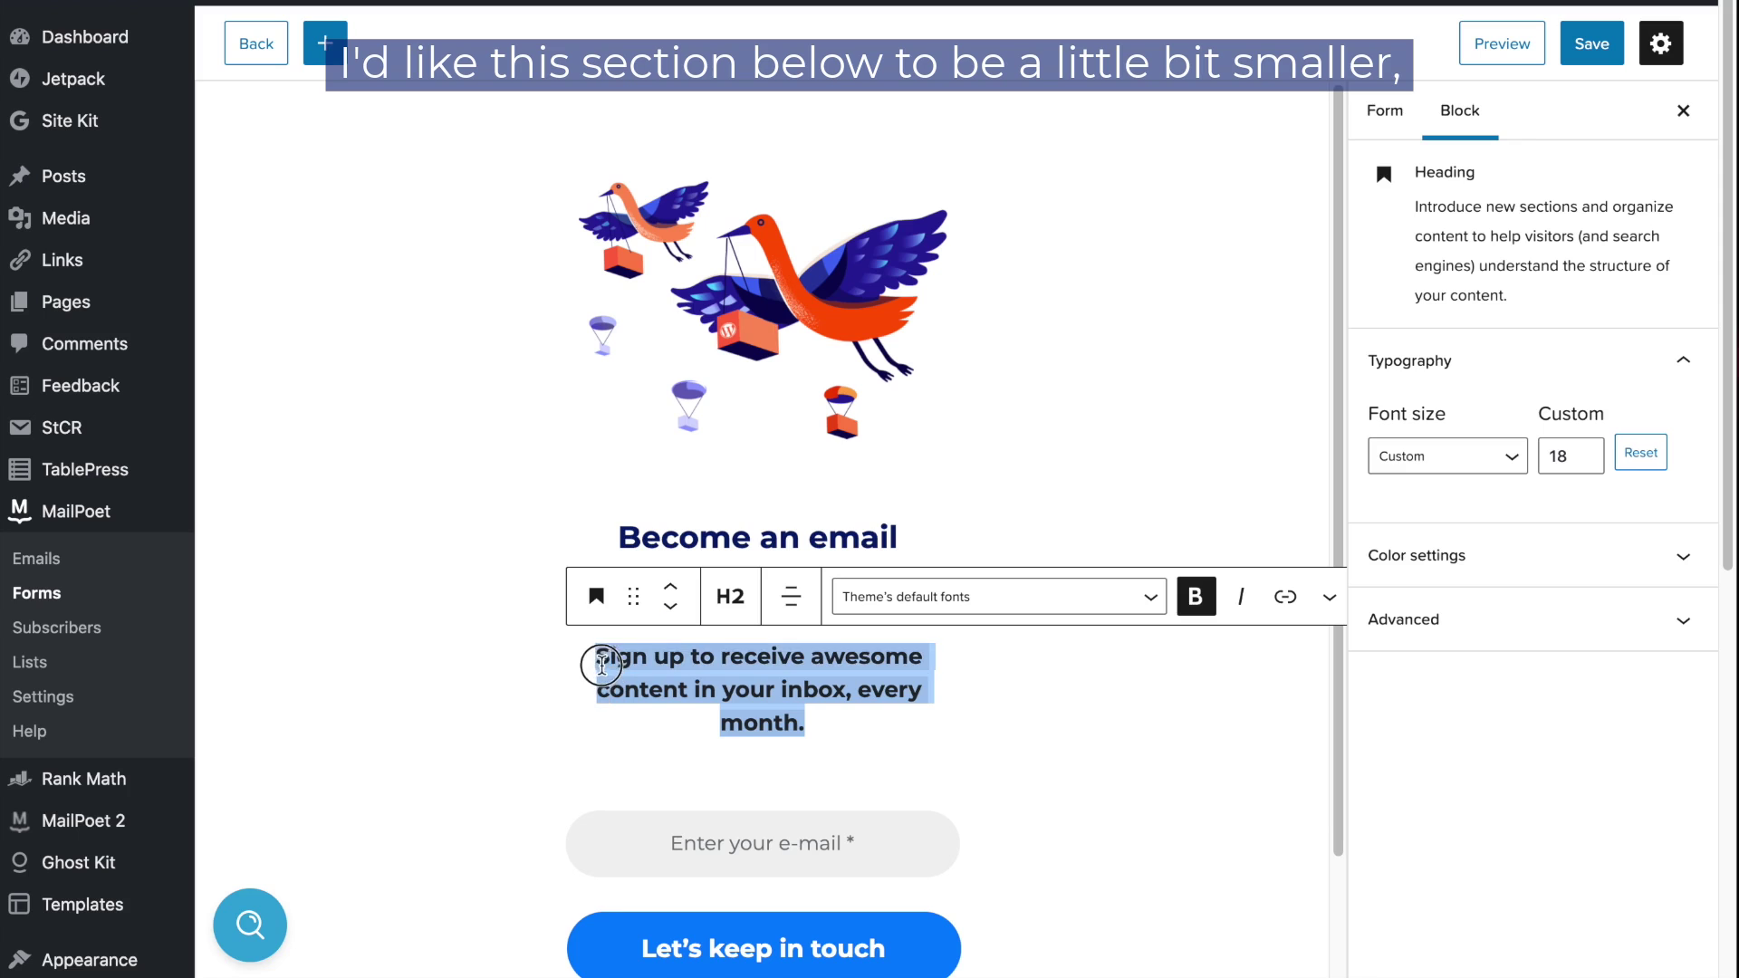
- Convert the intro to a paragraph, remove its bold, and set its size to Normal
{"action": "left_click", "coordinate": [597, 598]}
{"action": "left_click", "coordinate": [661, 722]}
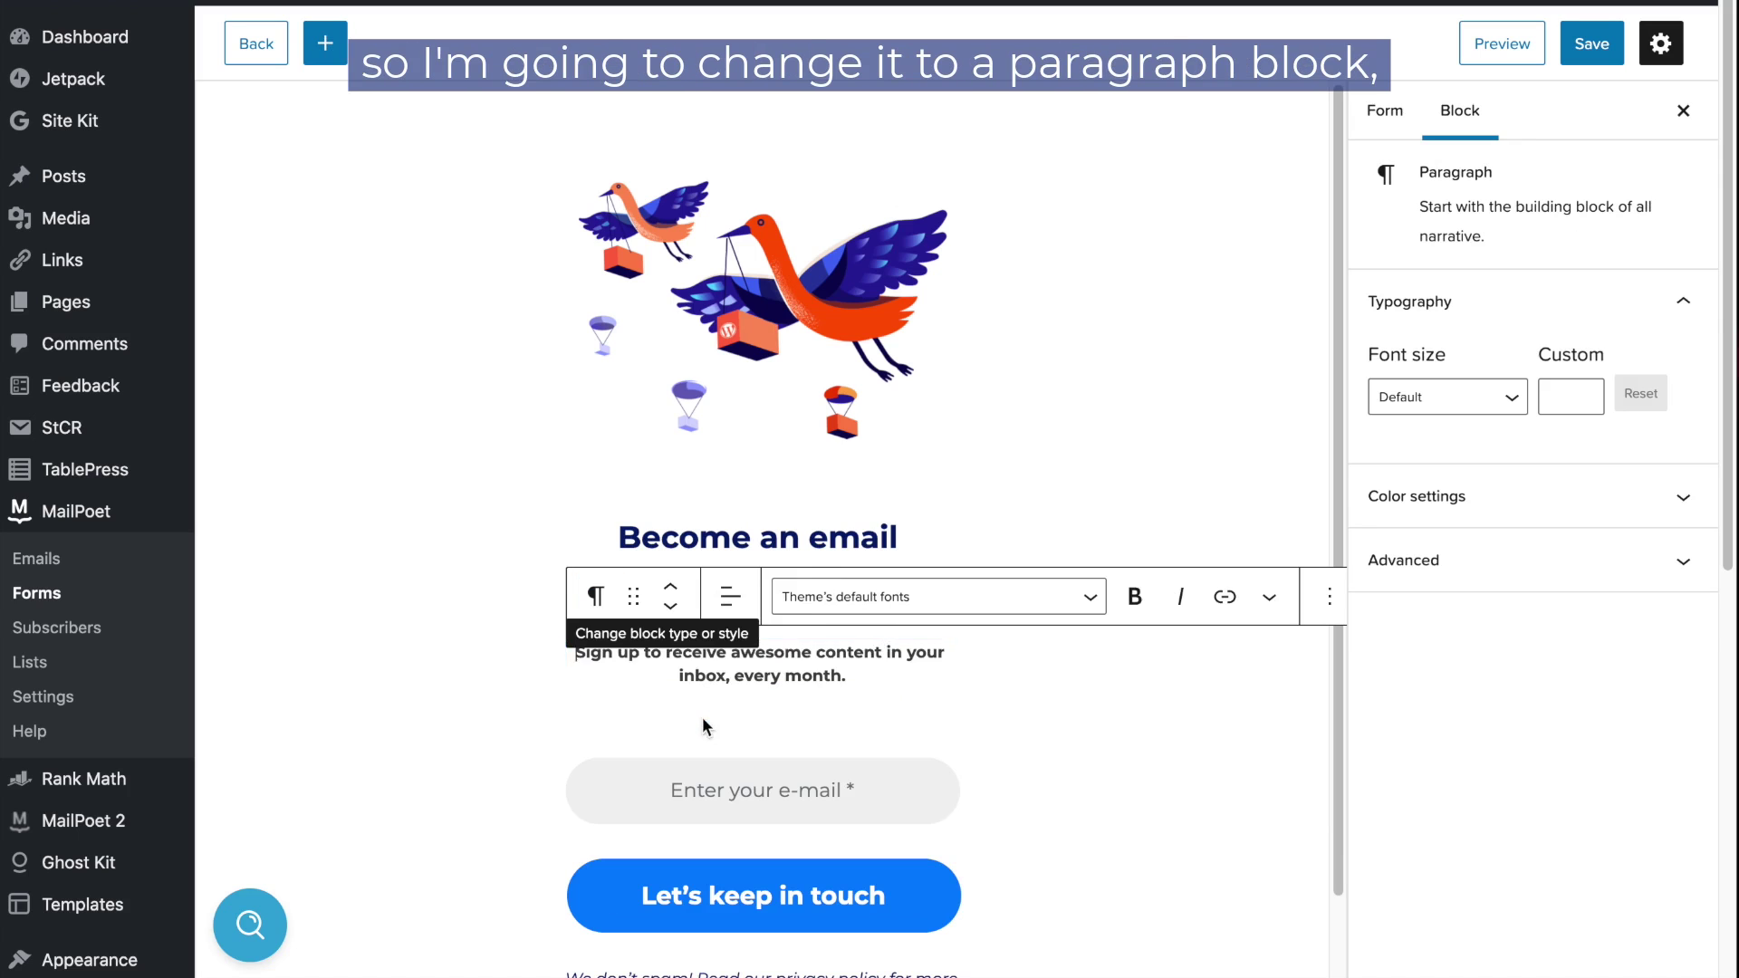
{"action": "left_click", "coordinate": [710, 664]}
{"action": "left_click_drag", "start_coordinate": [711, 664], "coordinate": [565, 643]}
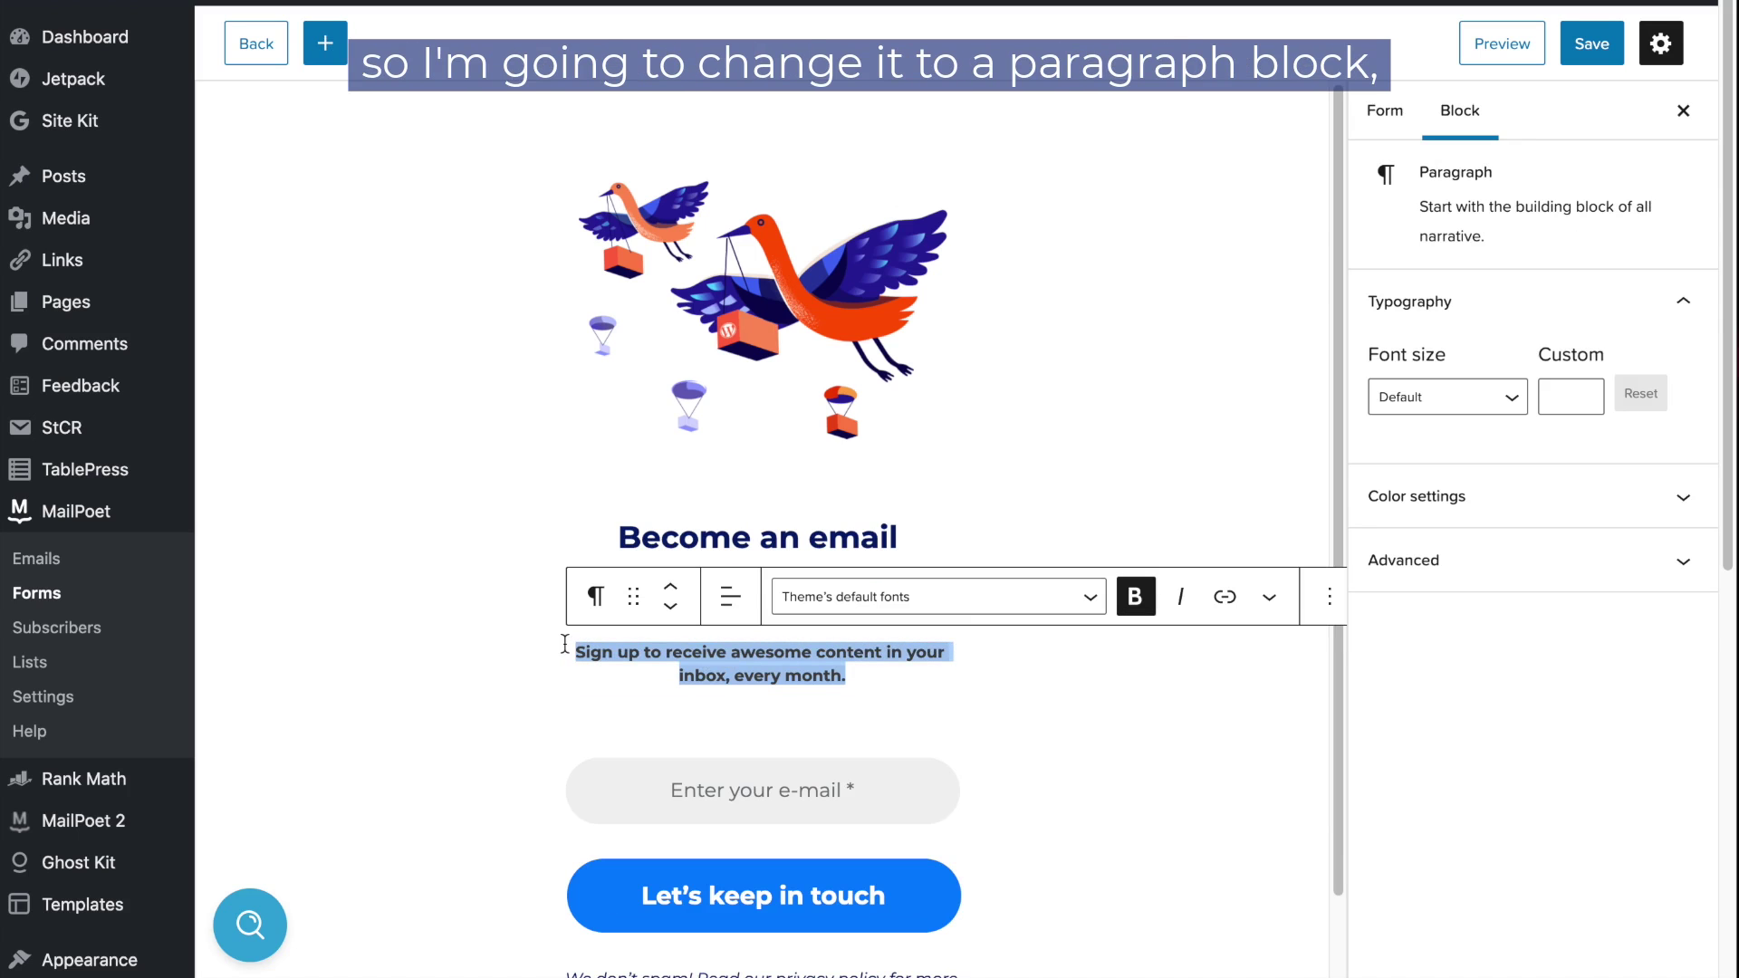
{"action": "left_click", "coordinate": [965, 598]}
{"action": "left_click", "coordinate": [1134, 596]}
{"action": "left_click", "coordinate": [1134, 596]}
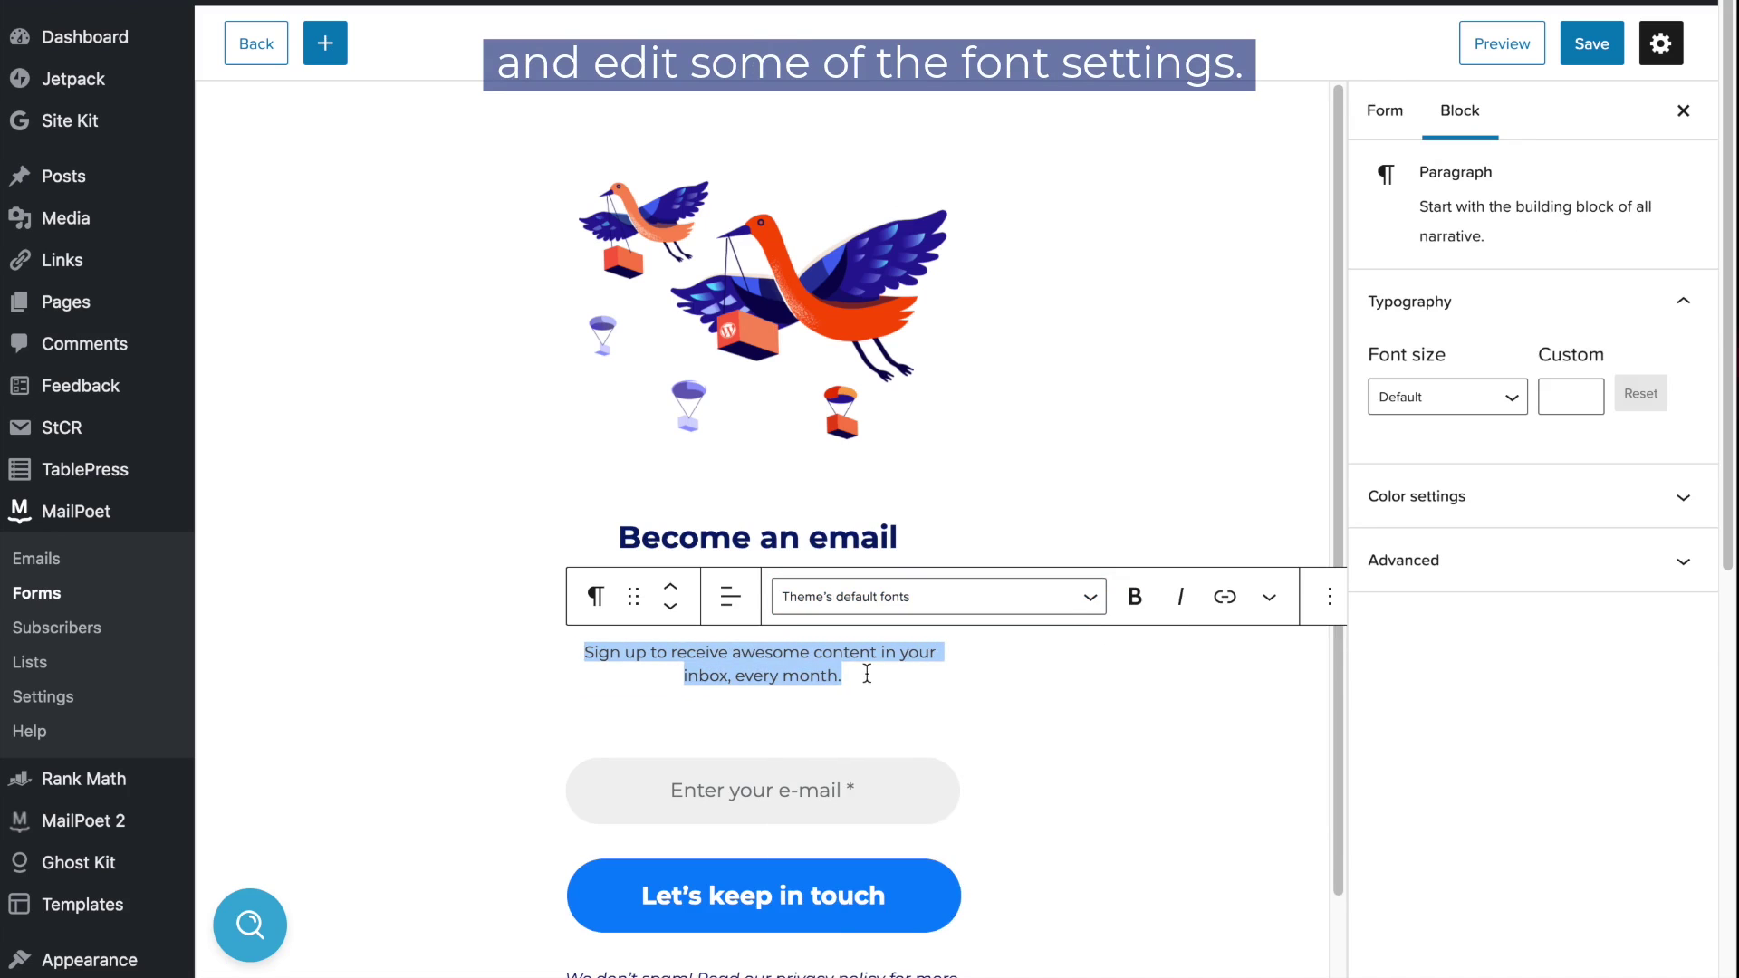
{"action": "left_click", "coordinate": [1486, 398]}
{"action": "left_click", "coordinate": [1413, 493]}
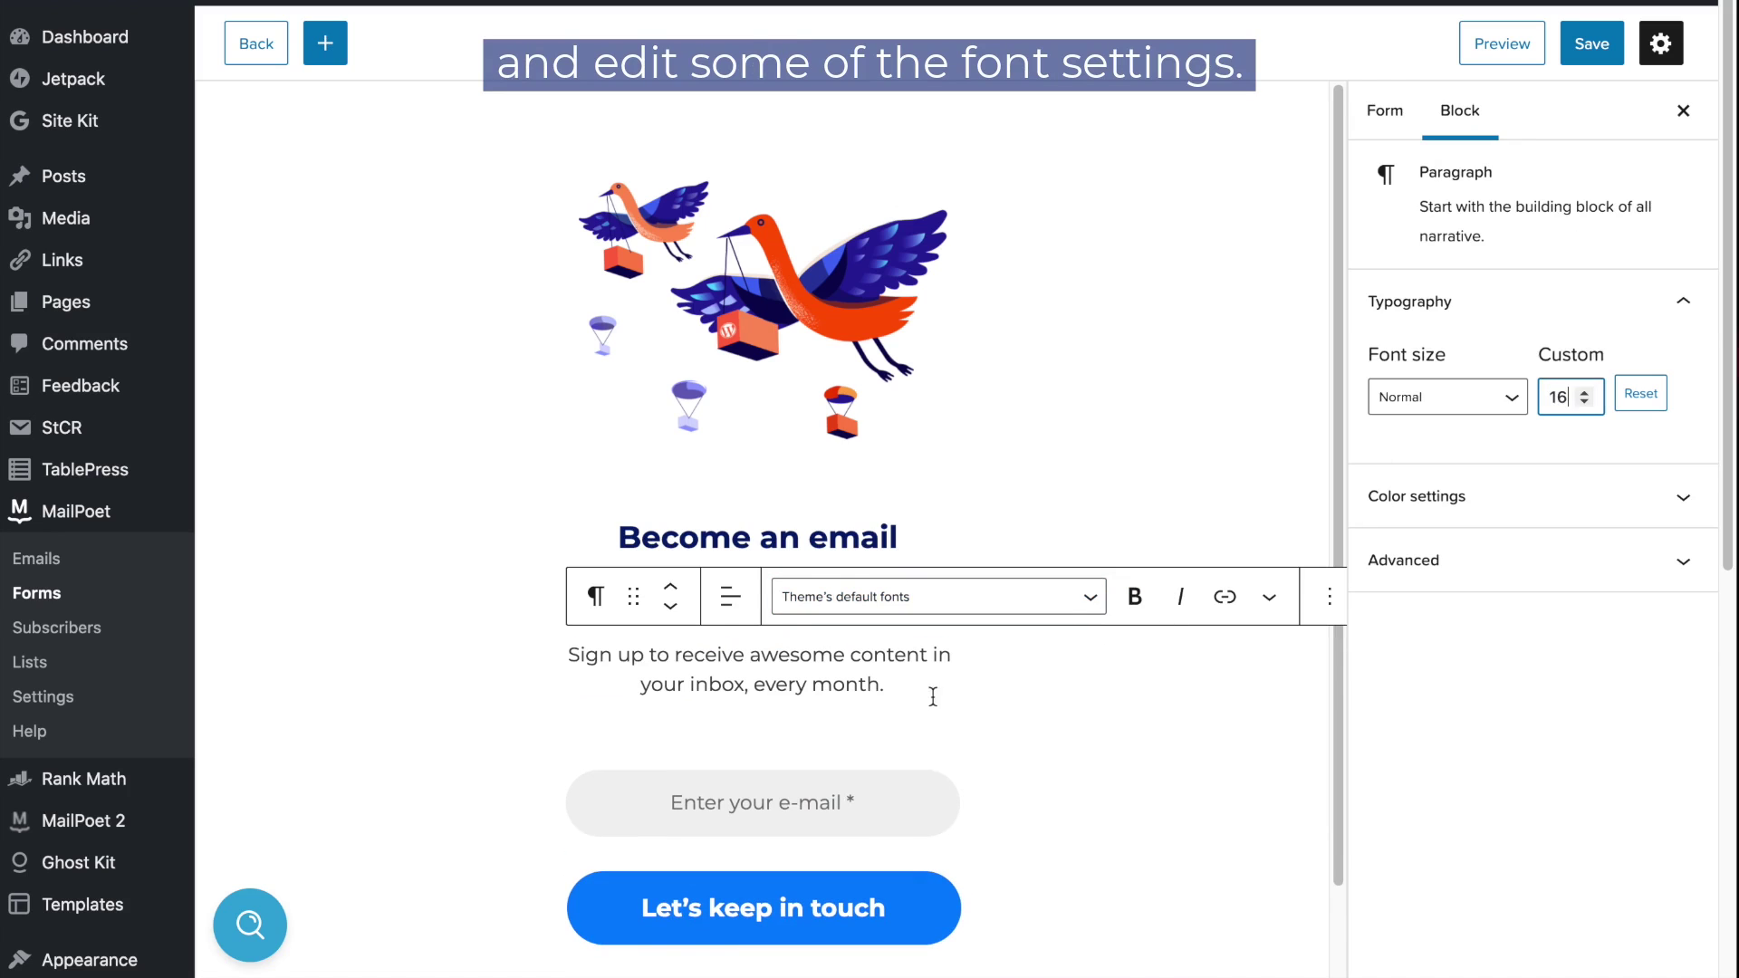
- Rewrite the intro to promise monthly email marketing tips & tricks delivered directly to the inbox
{"action": "left_click_drag", "start_coordinate": [906, 686], "coordinate": [563, 668]}
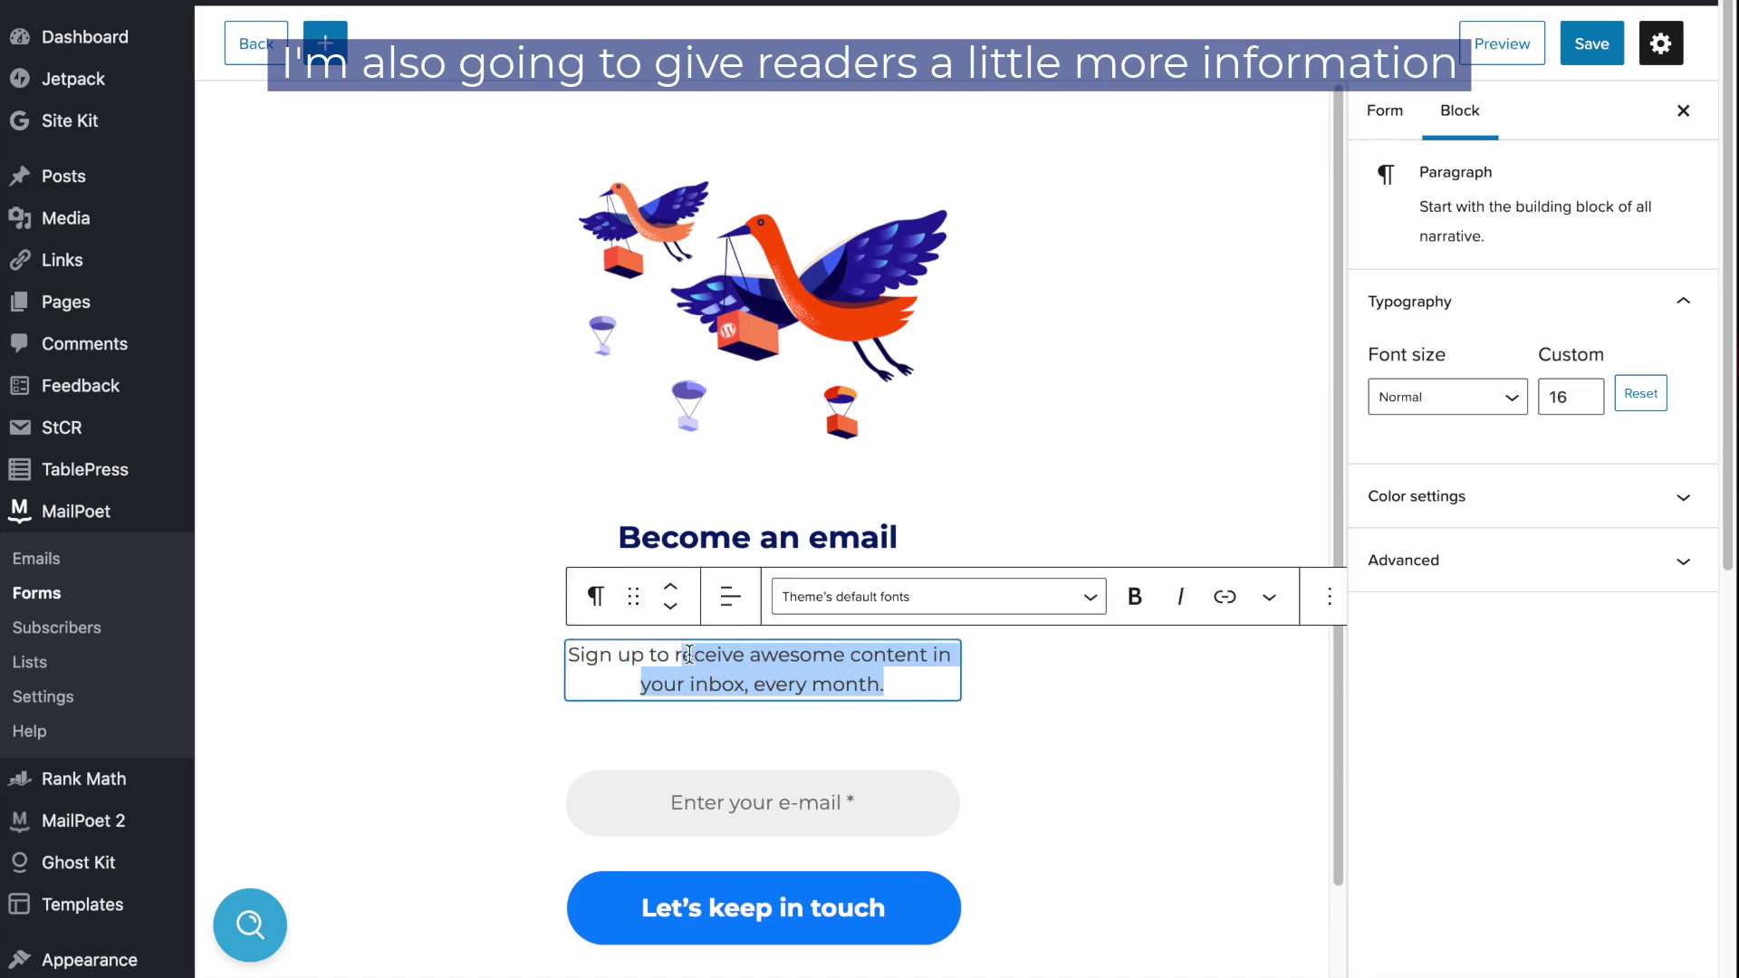
{"action": "type", "text": "Sign up to our monthly newsletter to receive email"}
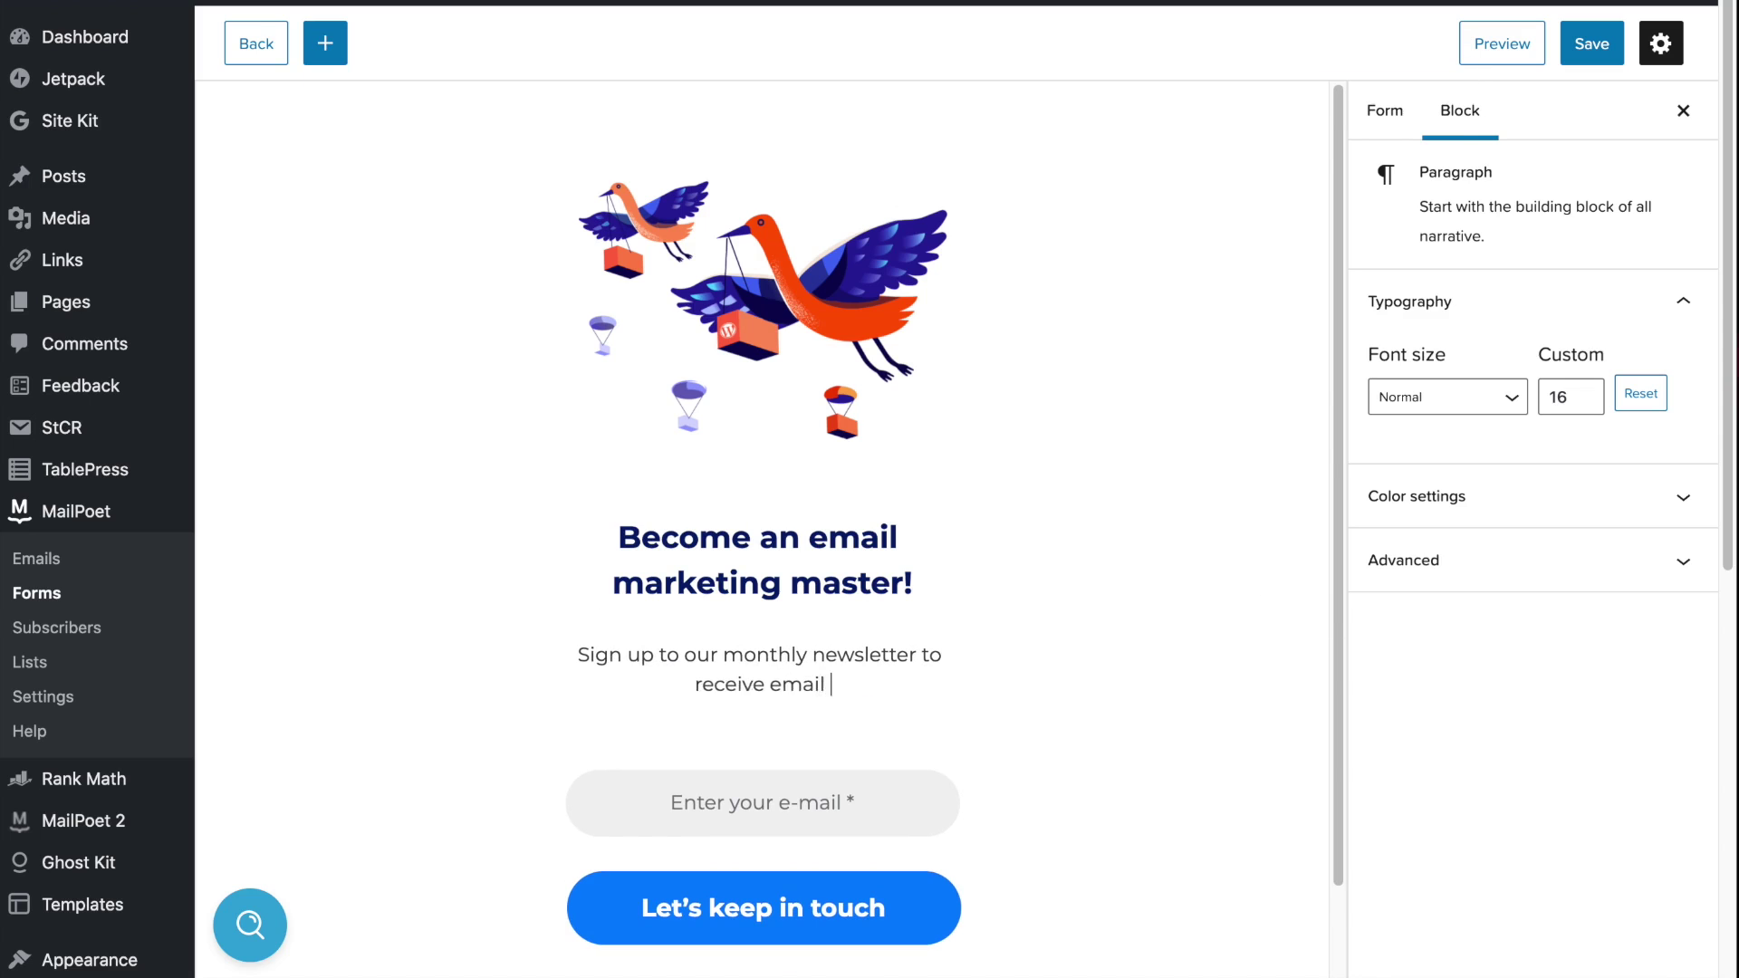
{"action": "type", "text": " marketing tips & tricks directly in your inbox."}
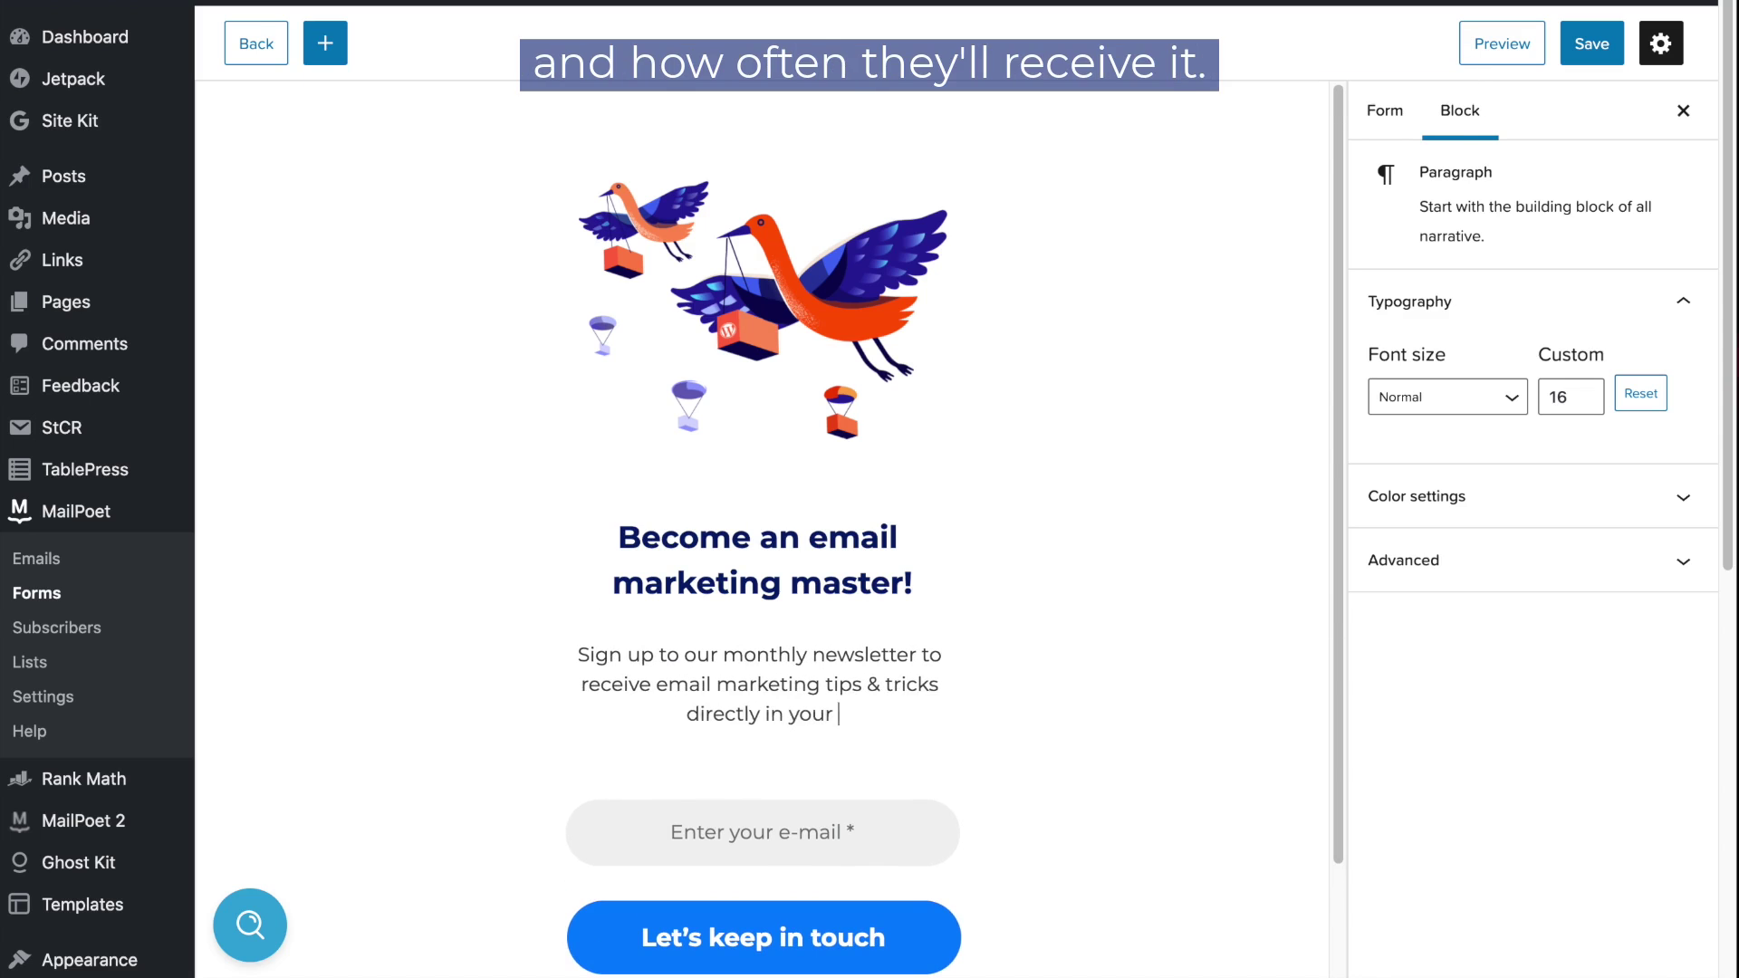
{"action": "triple_click", "coordinate": [875, 722]}
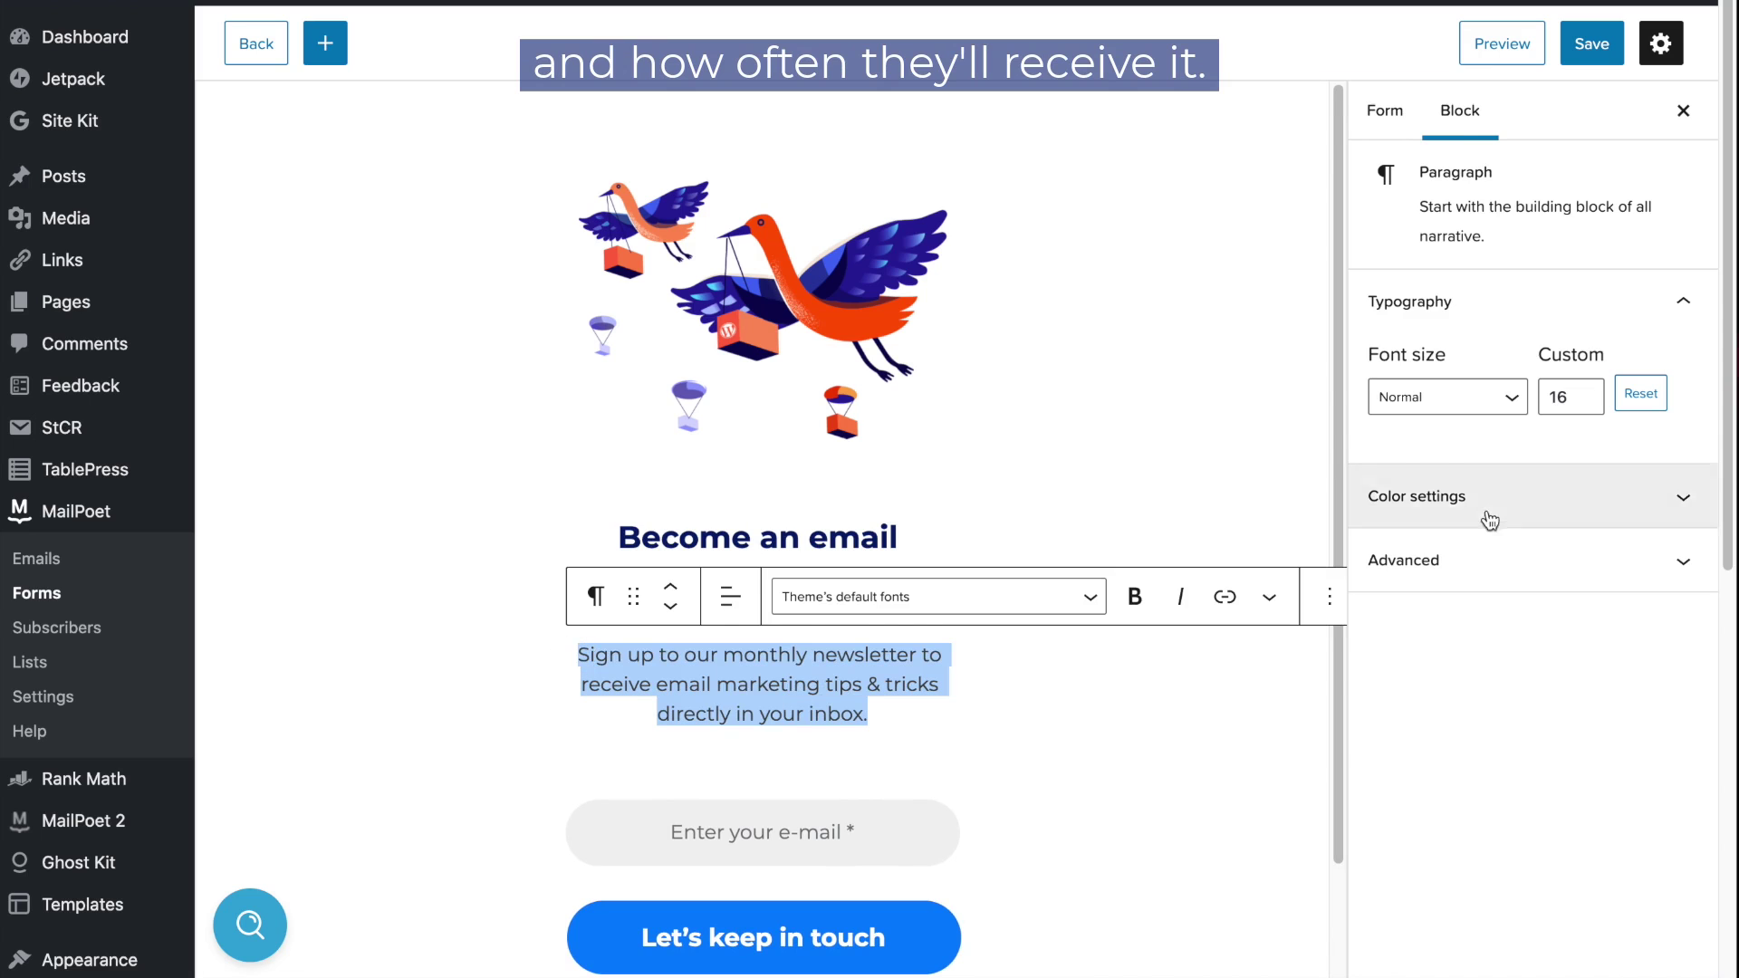
- Give the intro paragraph the heading's dark blue custom text colour
{"action": "left_click", "coordinate": [1374, 507]}
{"action": "left_click", "coordinate": [1547, 743]}
{"action": "triple_click", "coordinate": [1320, 633]}
{"action": "type", "text": "#071c6"}
{"action": "left_click", "coordinate": [1159, 738]}
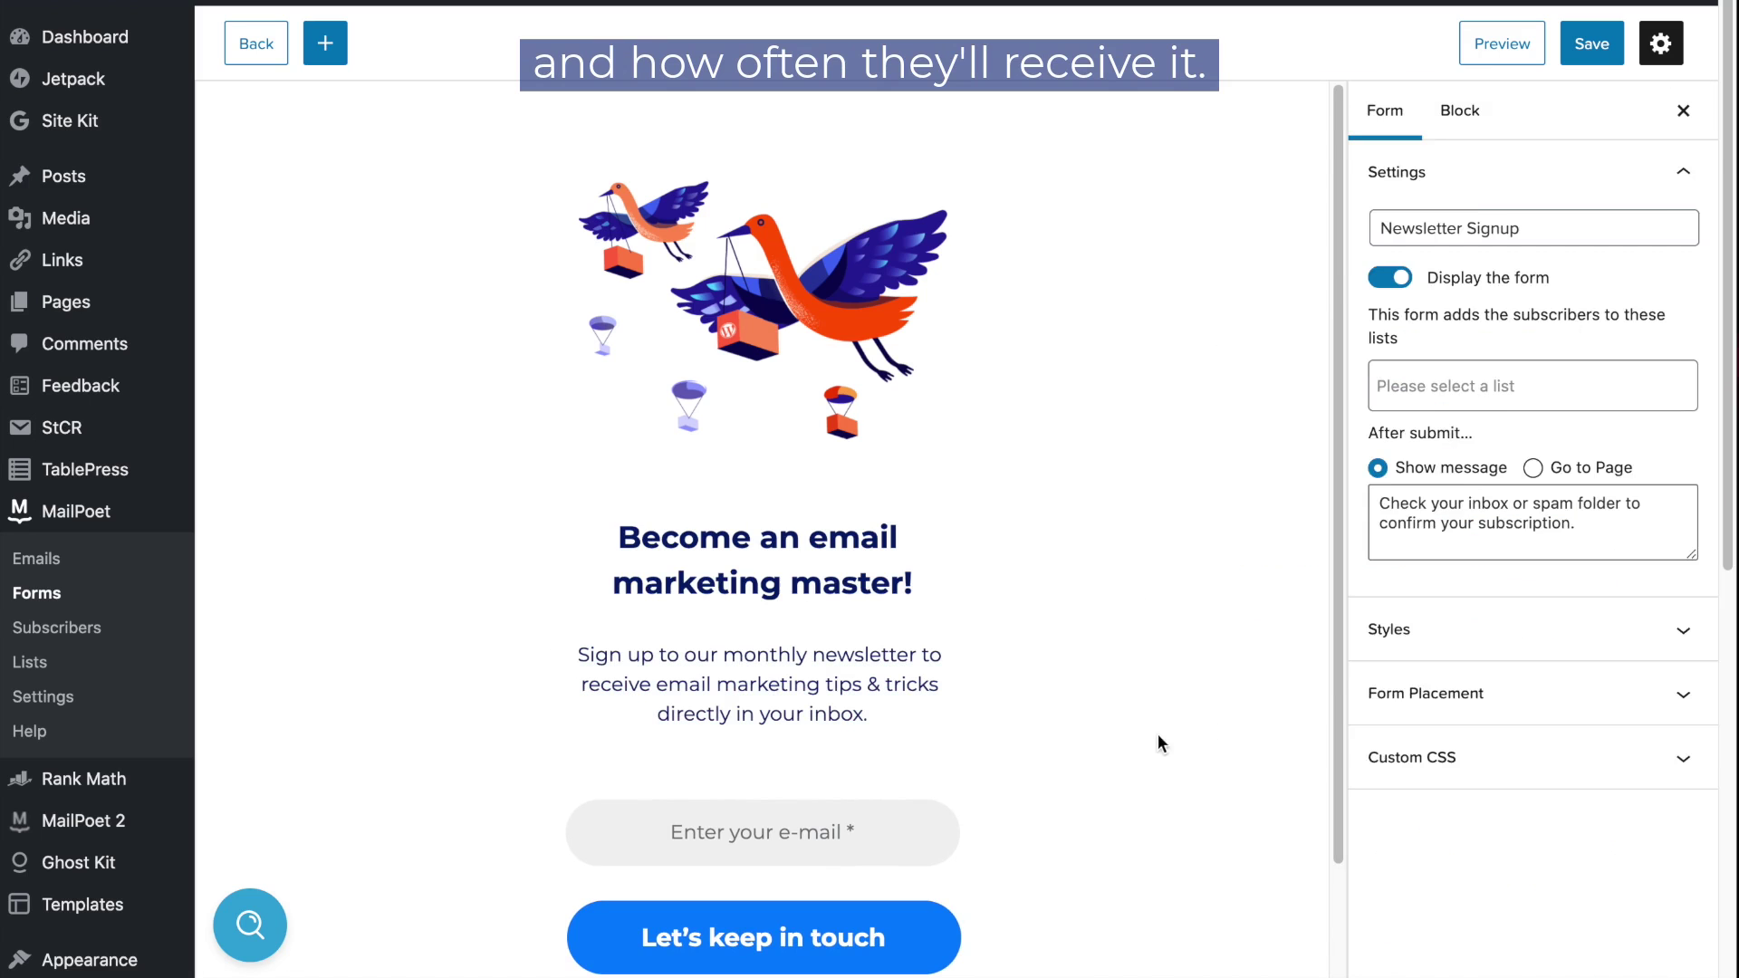
- Insert a First name field above the e-mail field
{"action": "left_click", "coordinate": [906, 837]}
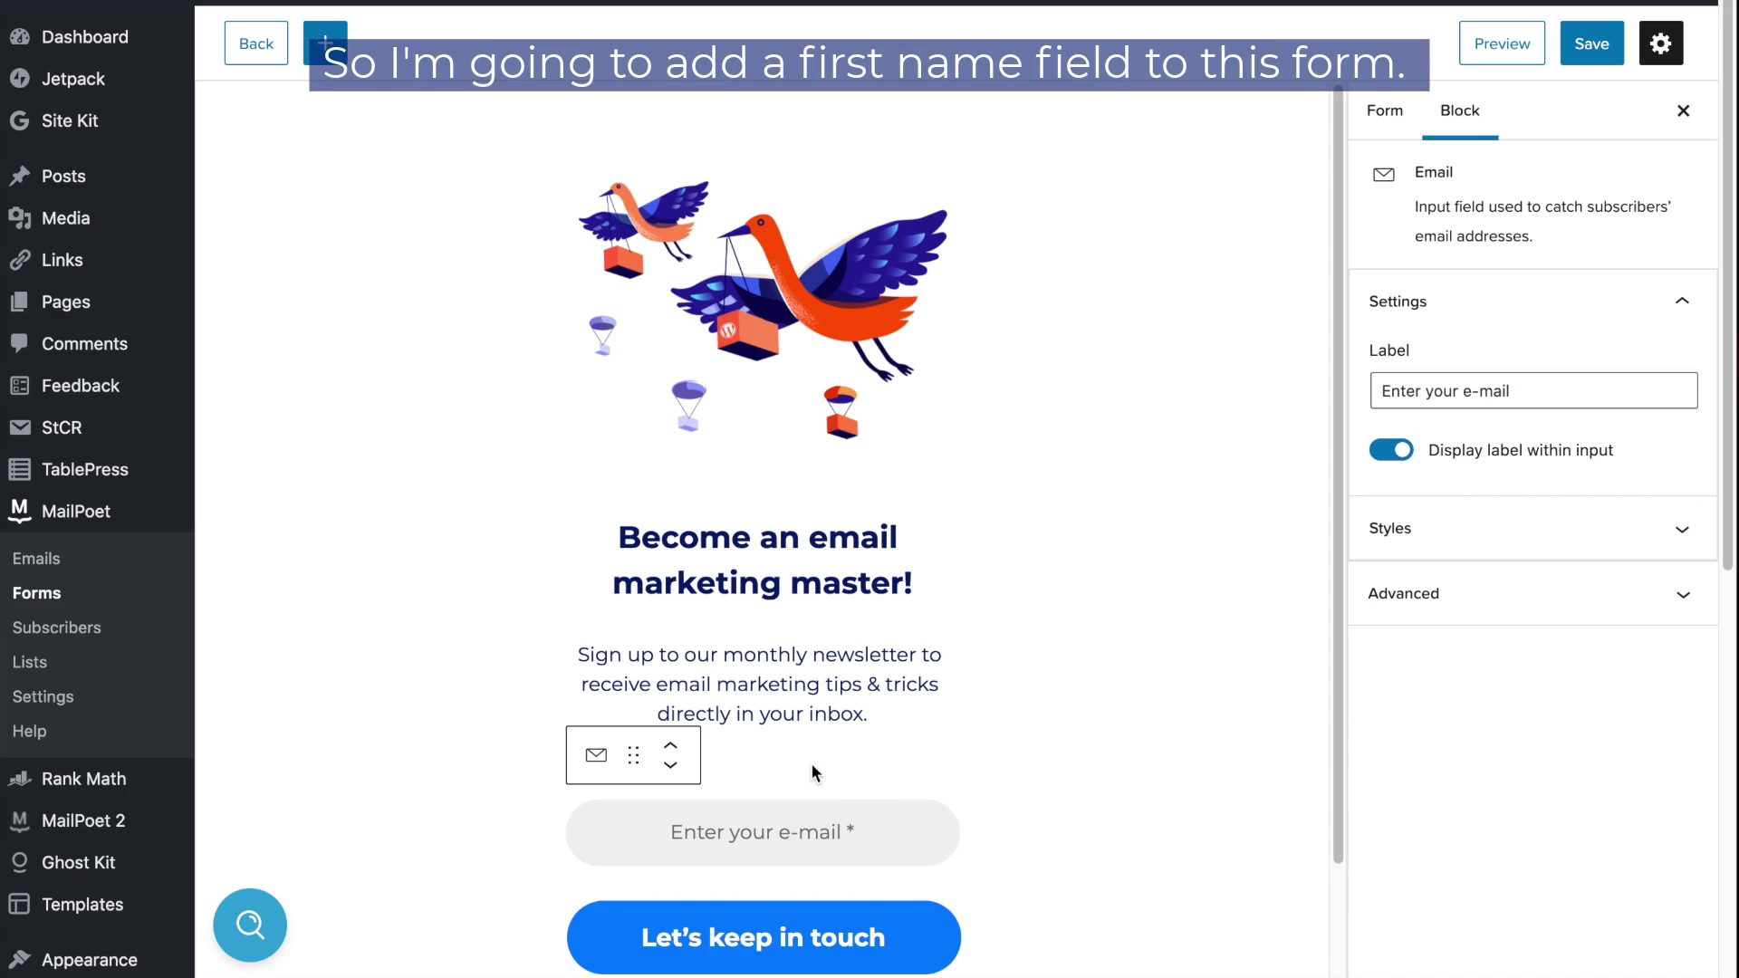
{"action": "left_click", "coordinate": [763, 766]}
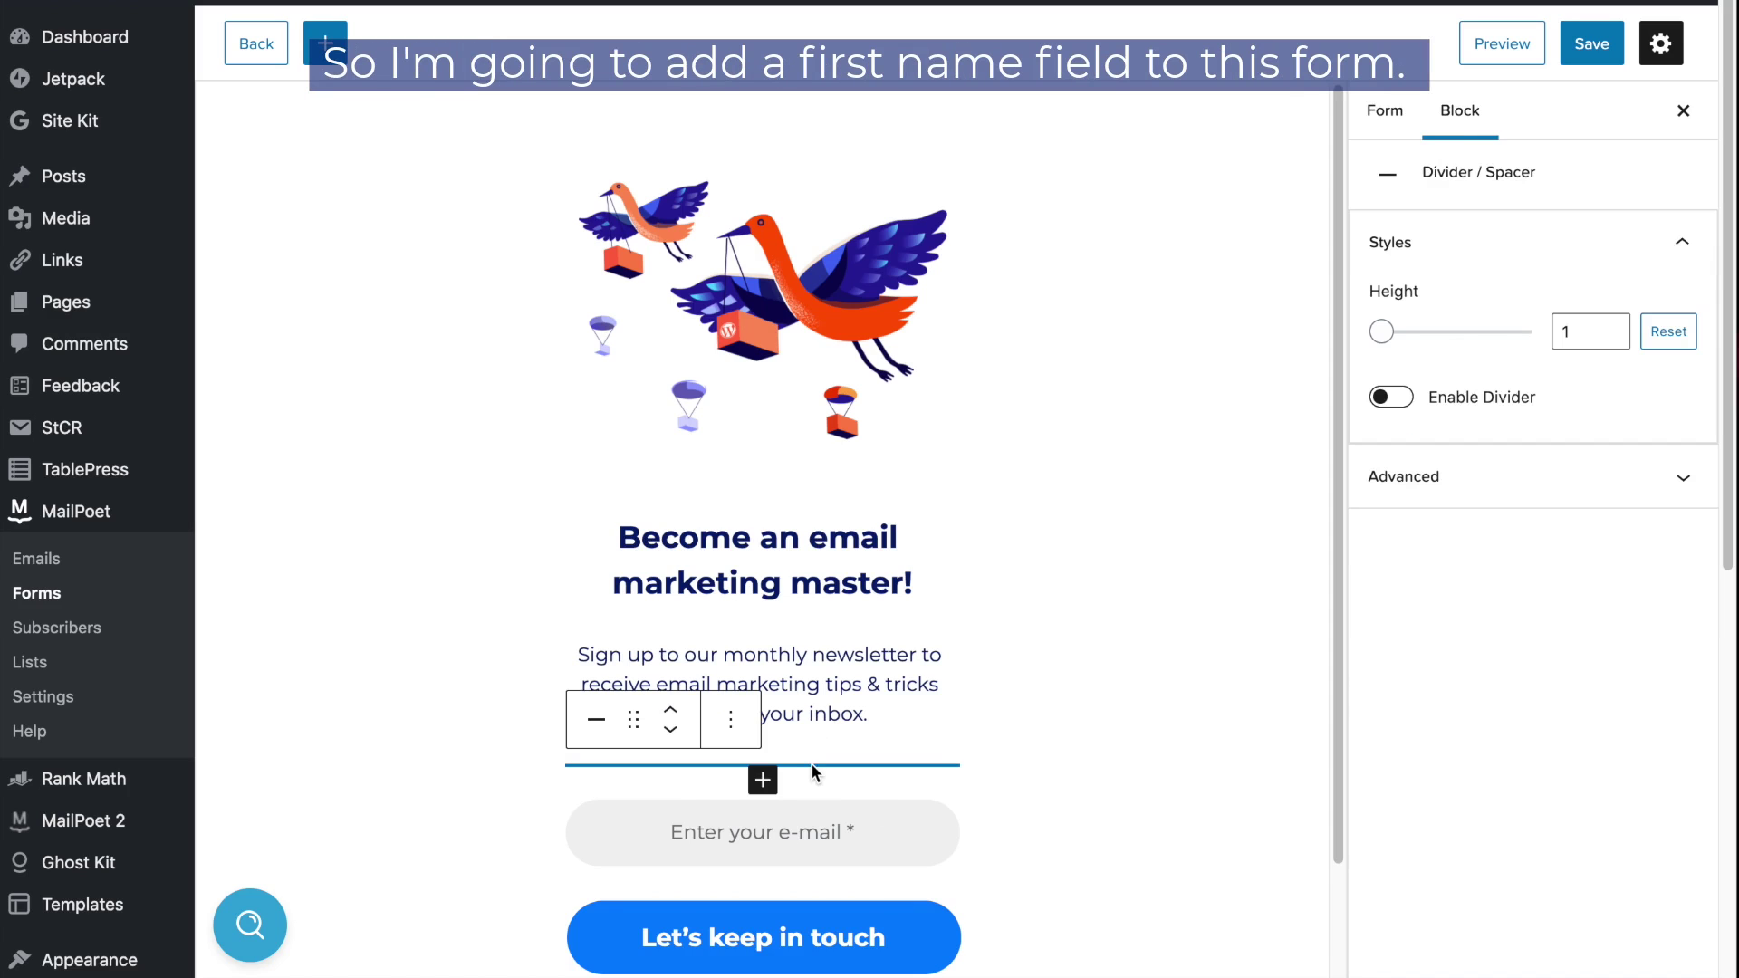
{"action": "left_click", "coordinate": [764, 781]}
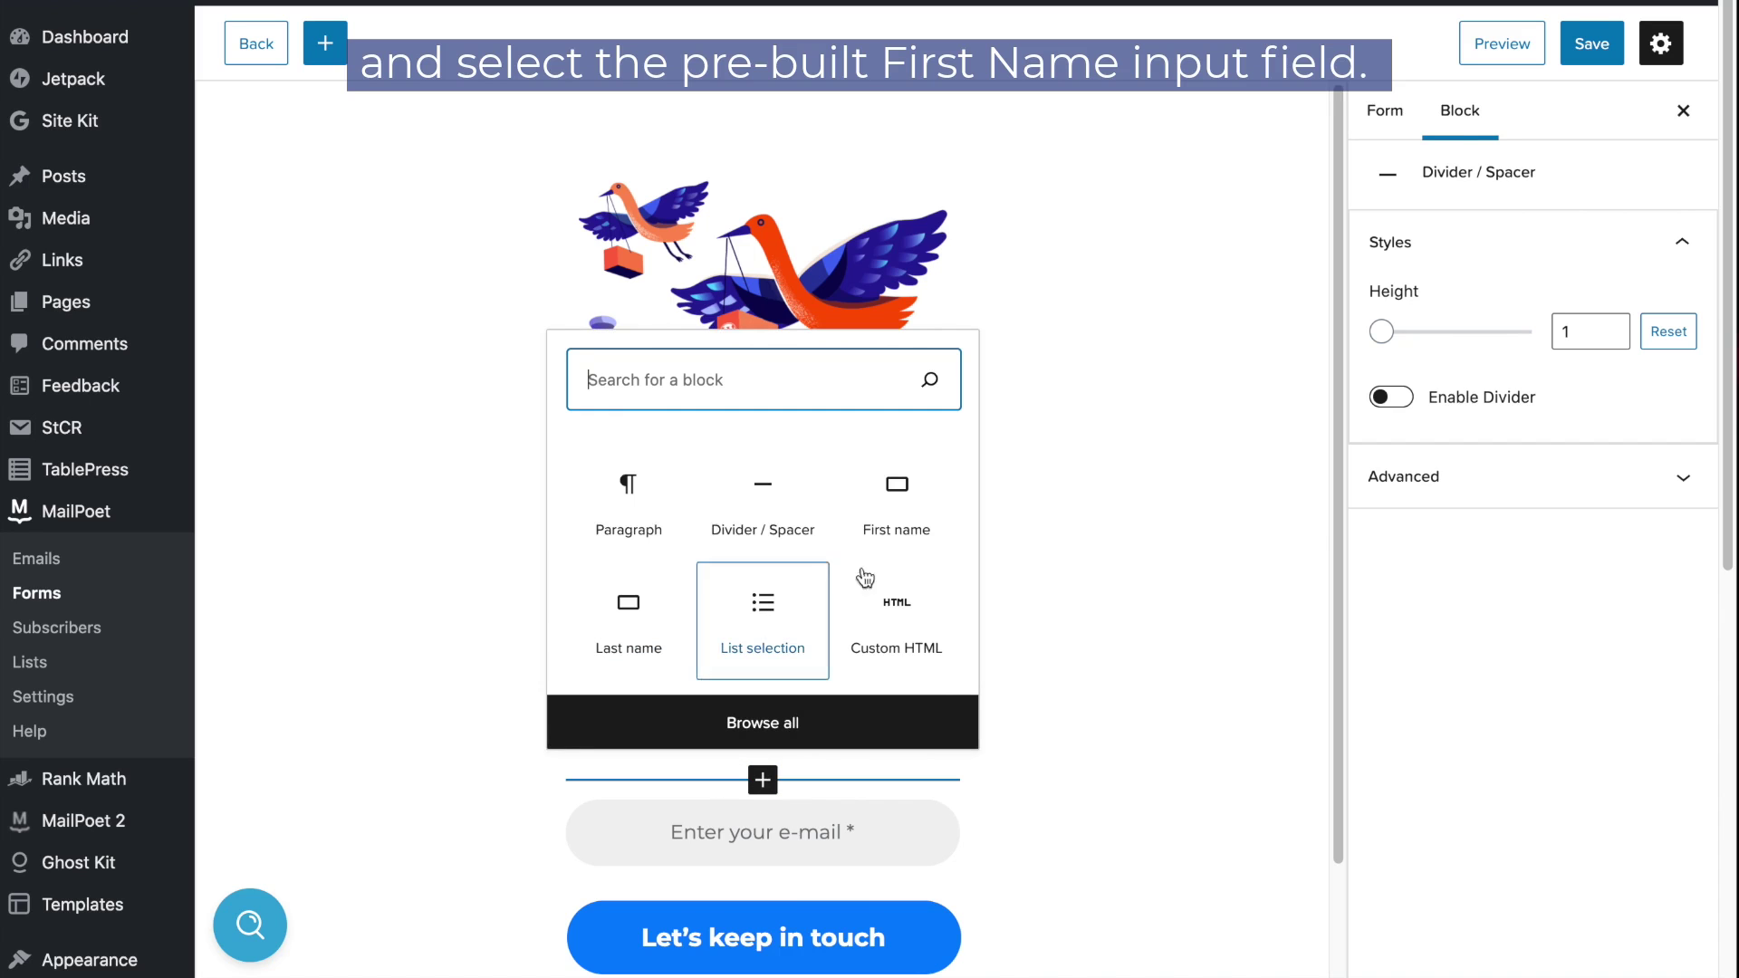
{"action": "left_click", "coordinate": [899, 493]}
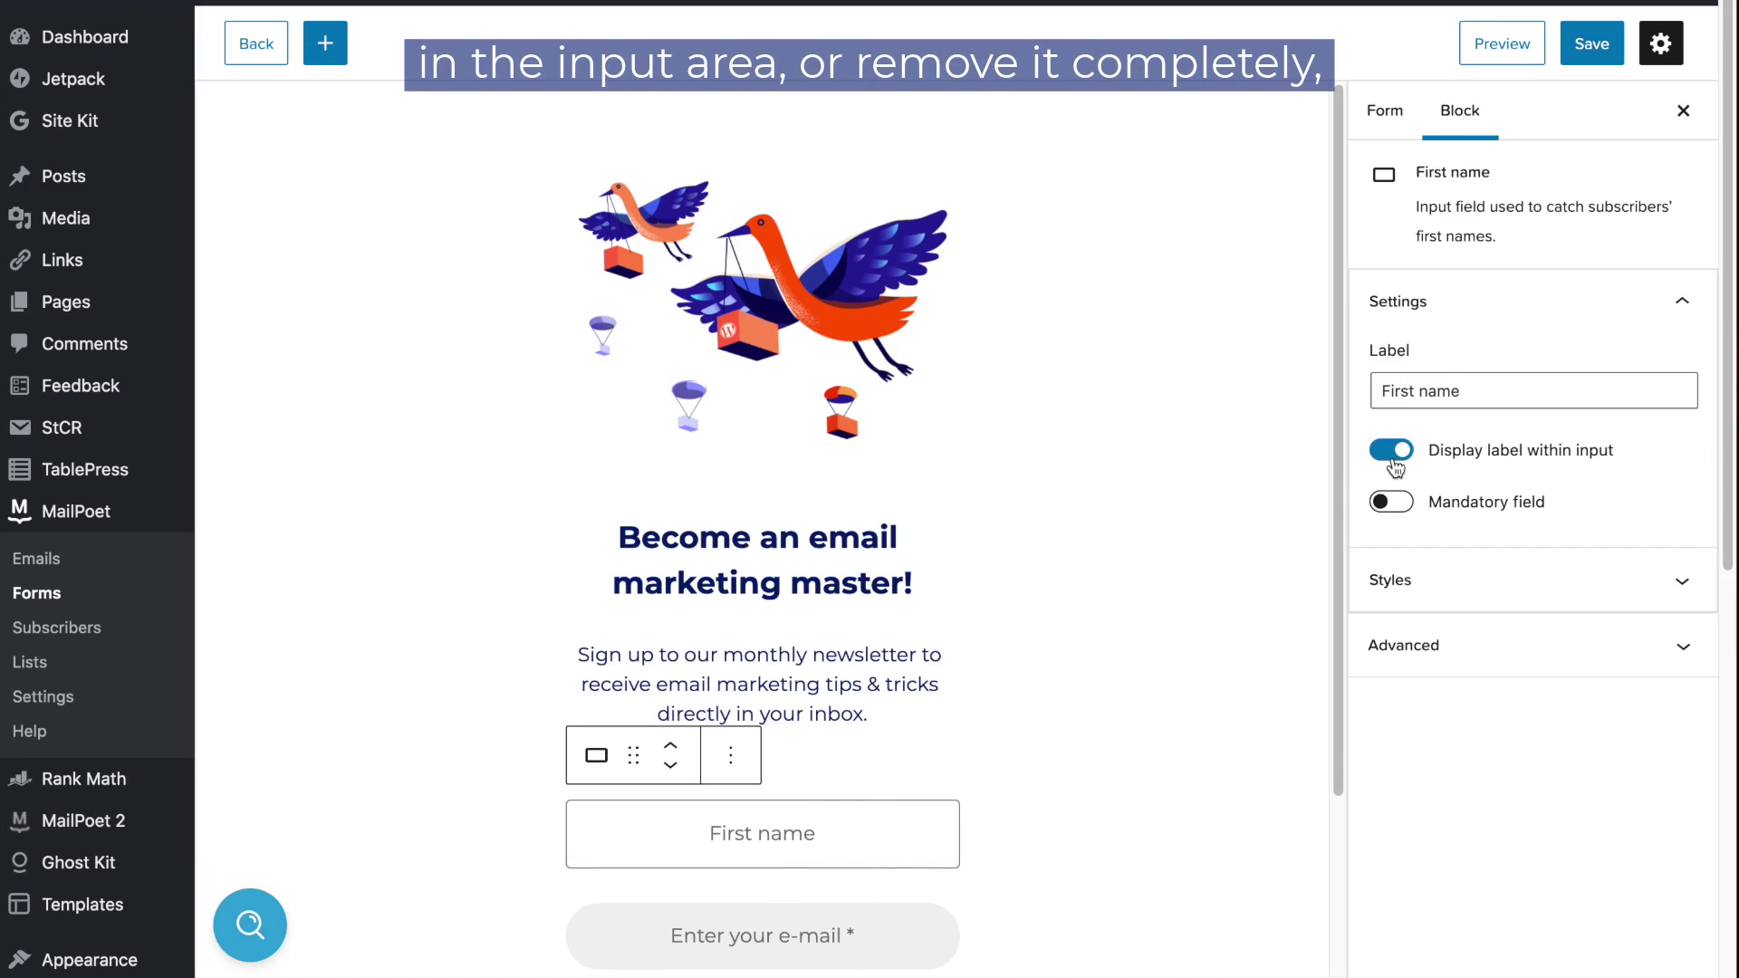
- Make First name a mandatory field and turn off its full-width display
{"action": "left_click_drag", "start_coordinate": [1479, 388], "coordinate": [1359, 398]}
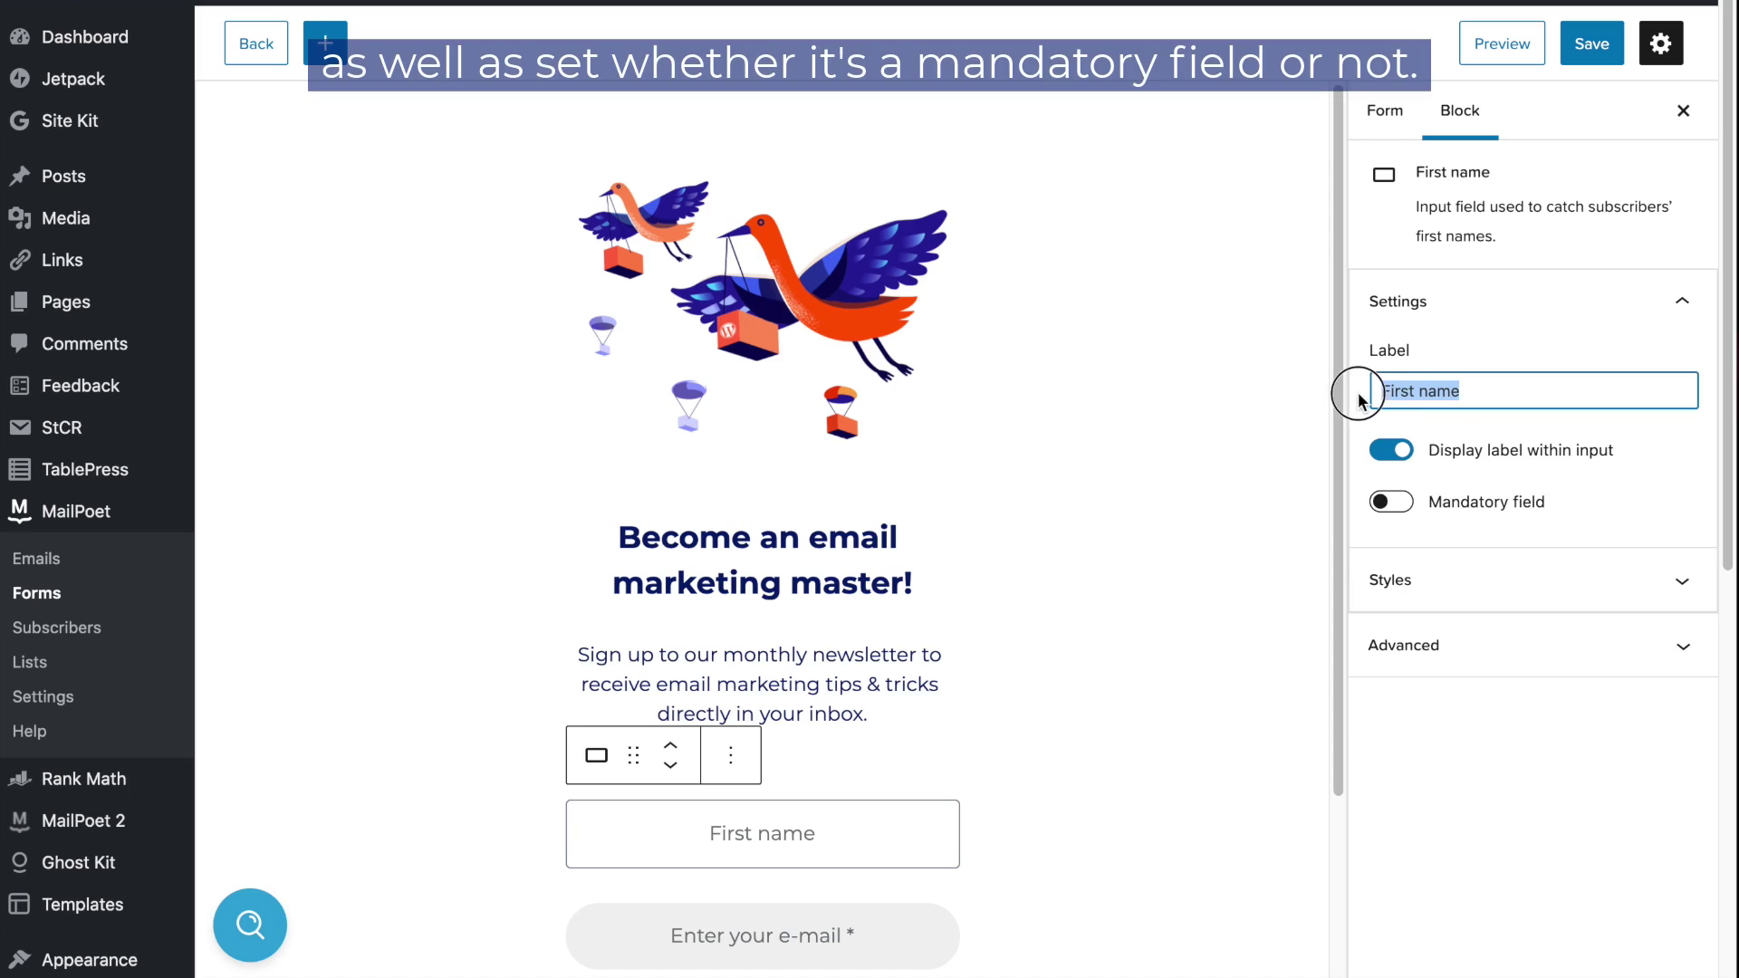
{"action": "left_click", "coordinate": [1395, 510]}
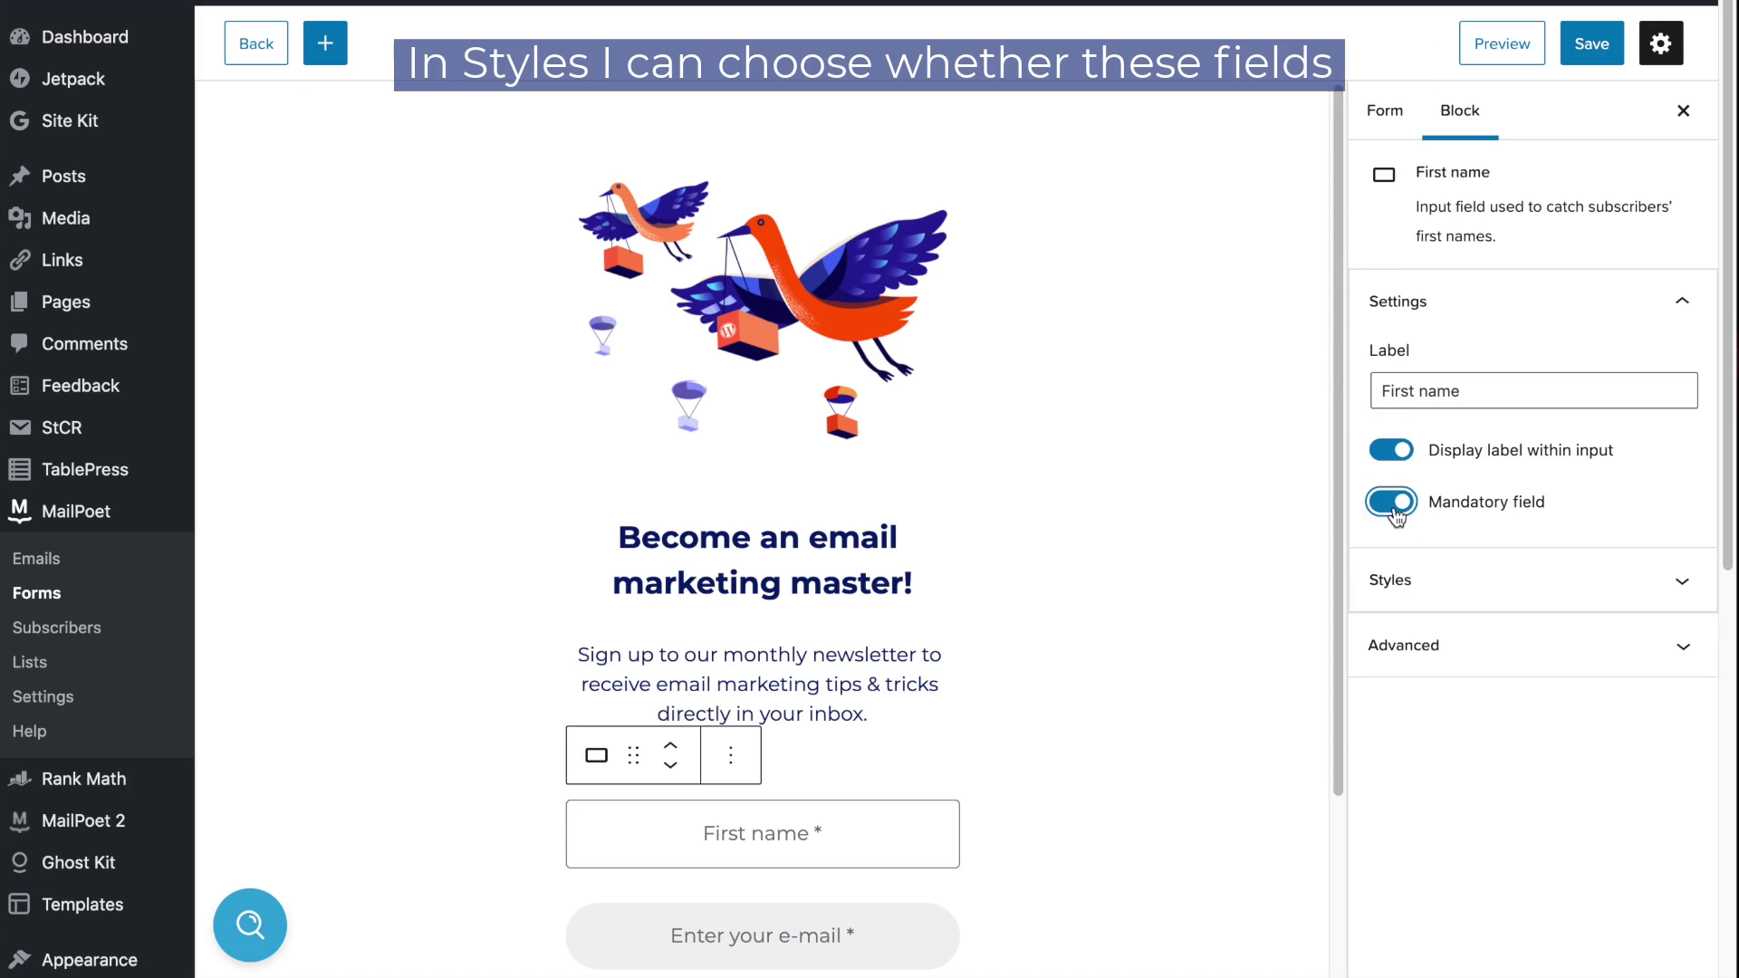
{"action": "left_click", "coordinate": [1443, 586]}
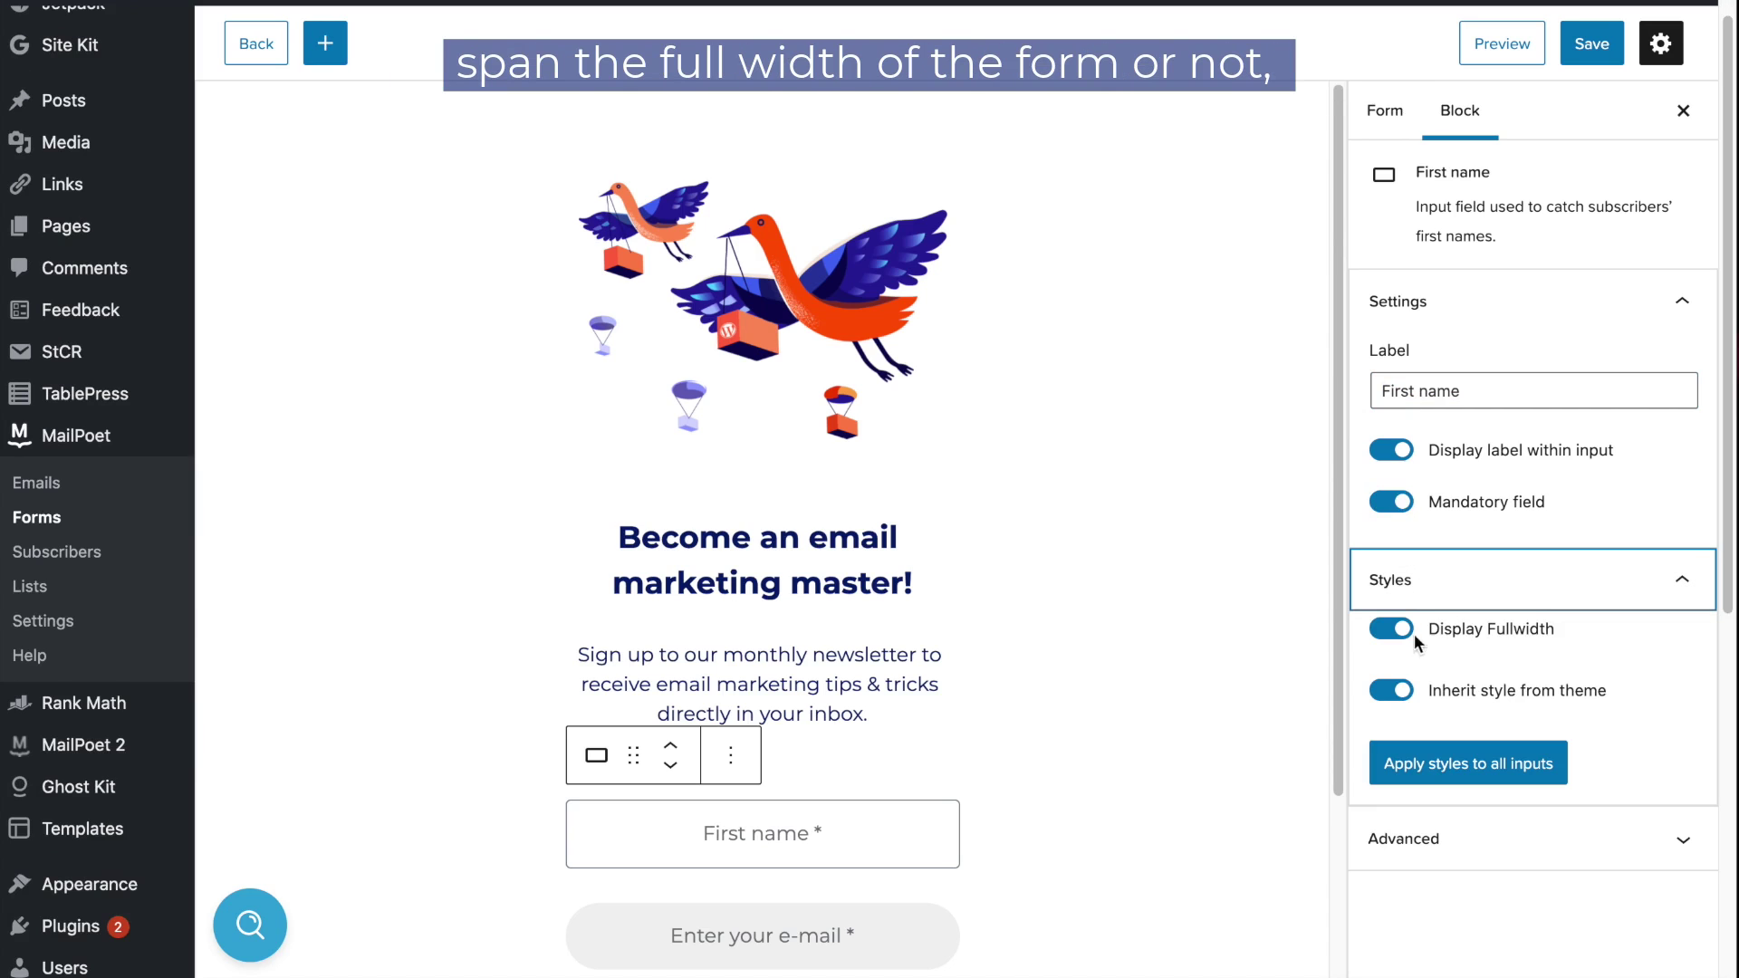
{"action": "left_click", "coordinate": [1411, 637]}
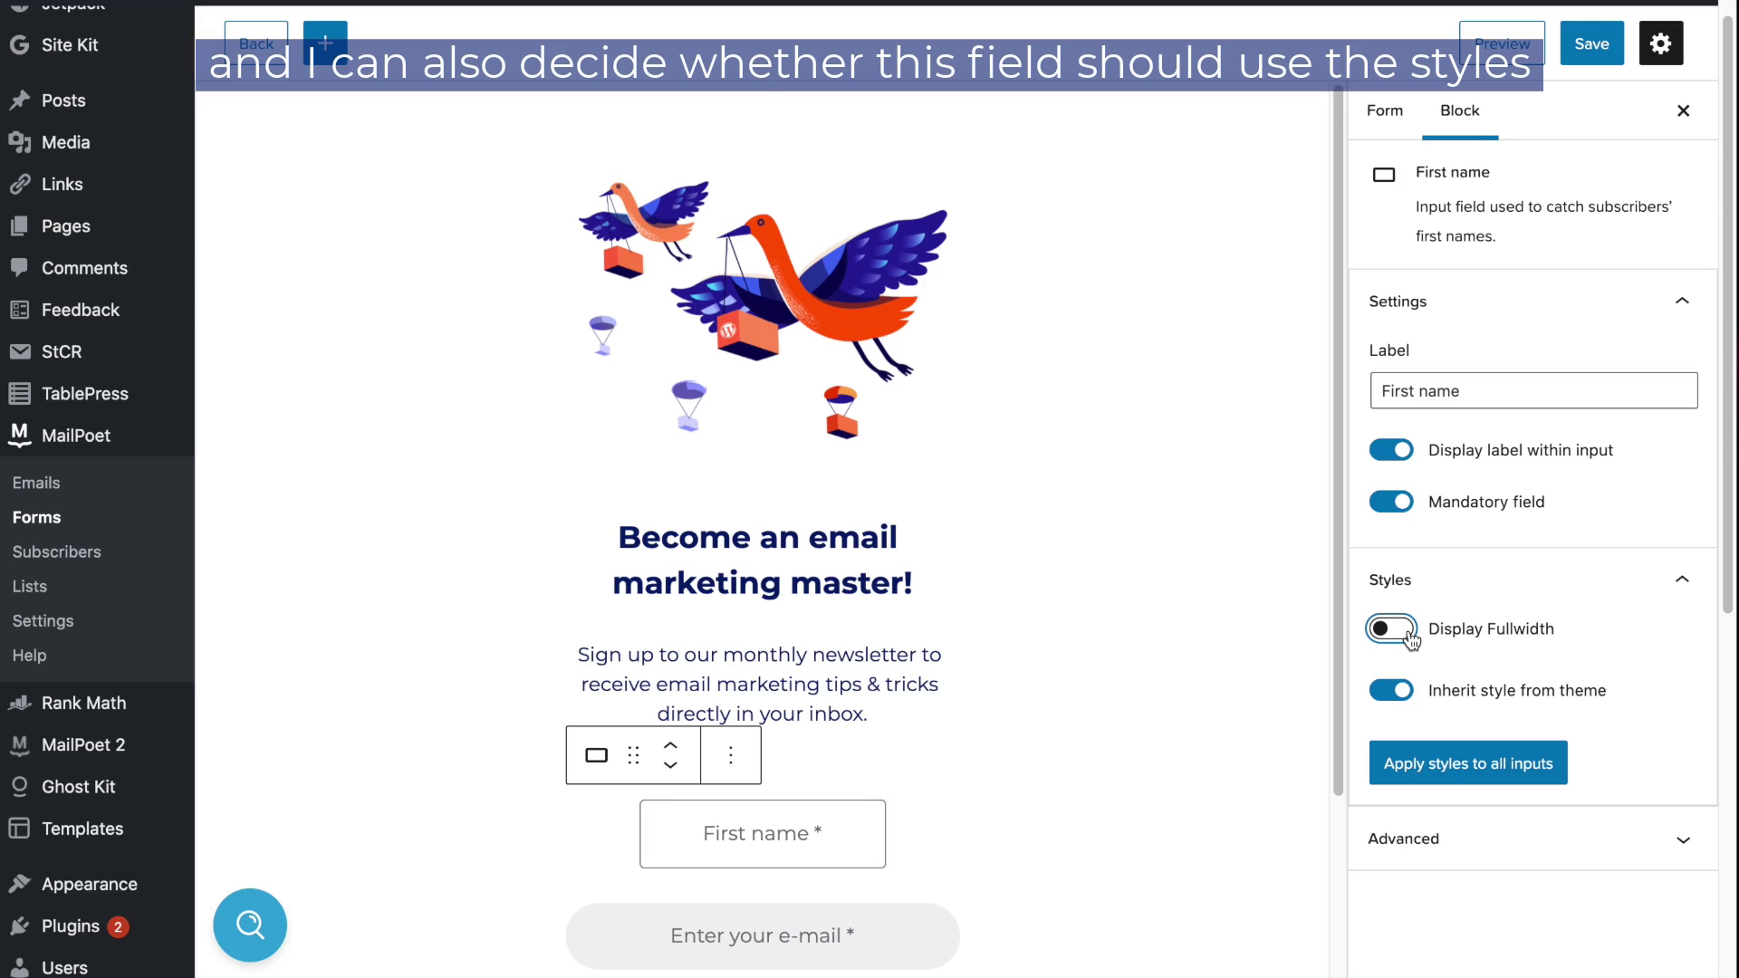
- Turn off theme styling for the First name field and set its text colour to #071c6d
{"action": "left_click", "coordinate": [1407, 702]}
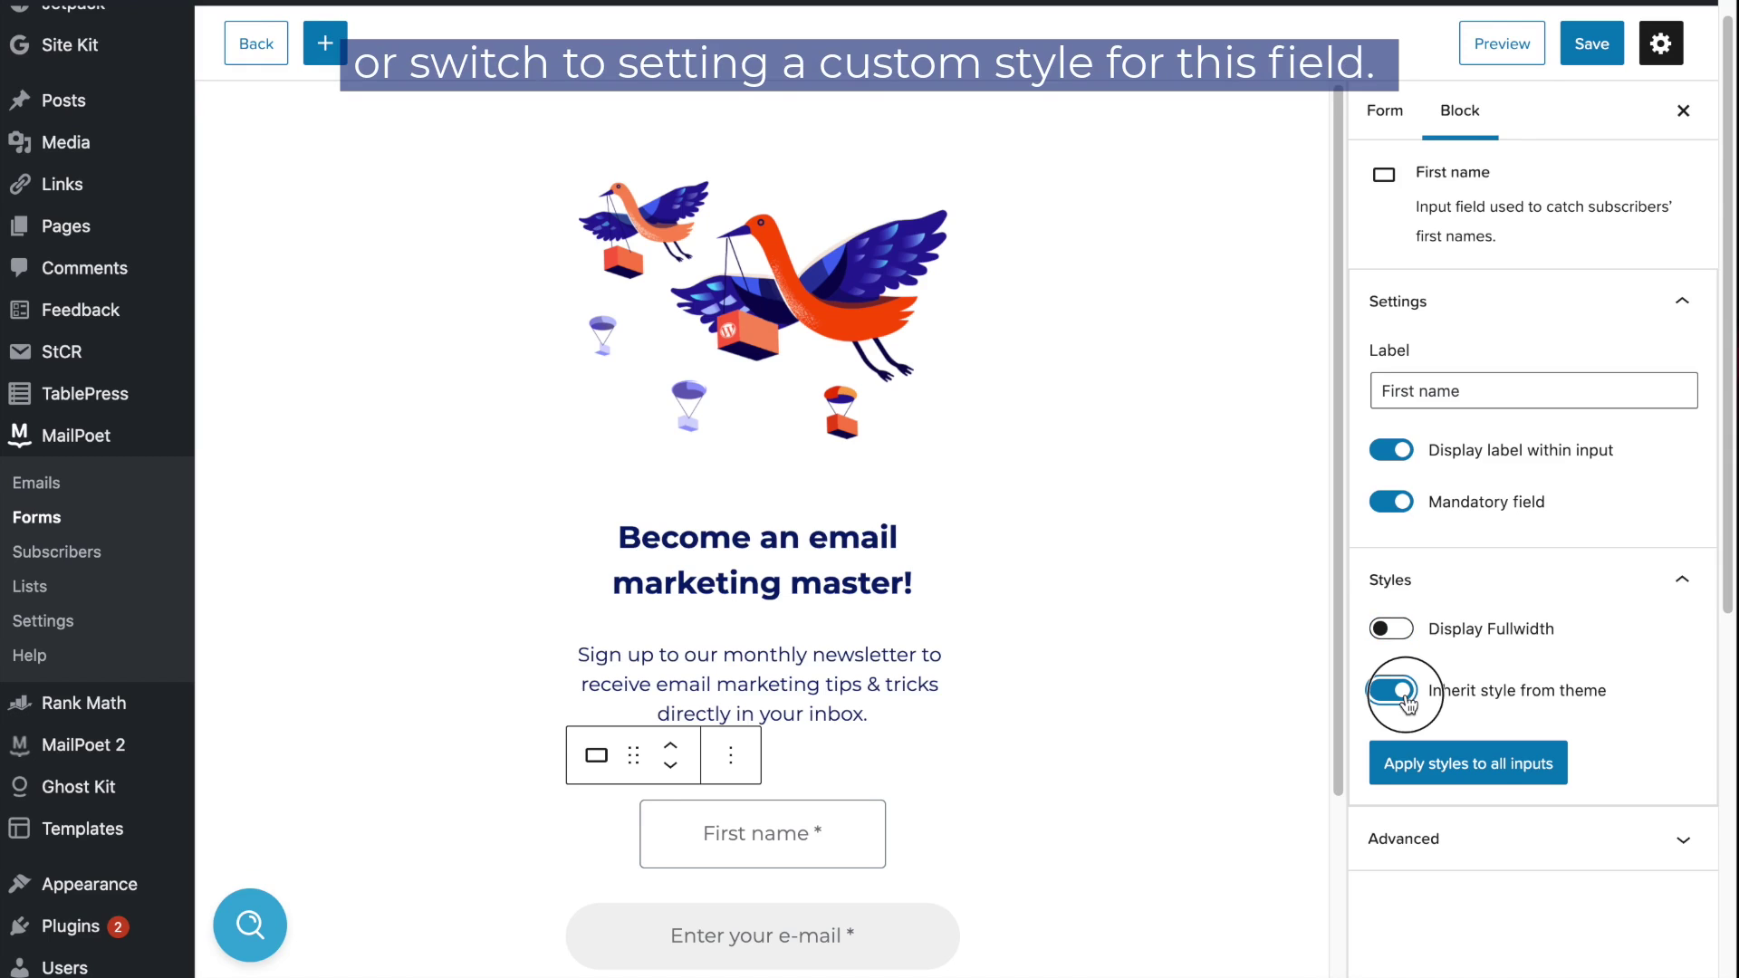
{"action": "scroll", "coordinate": [1458, 704], "scroll_direction": "down", "scroll_amount": 3}
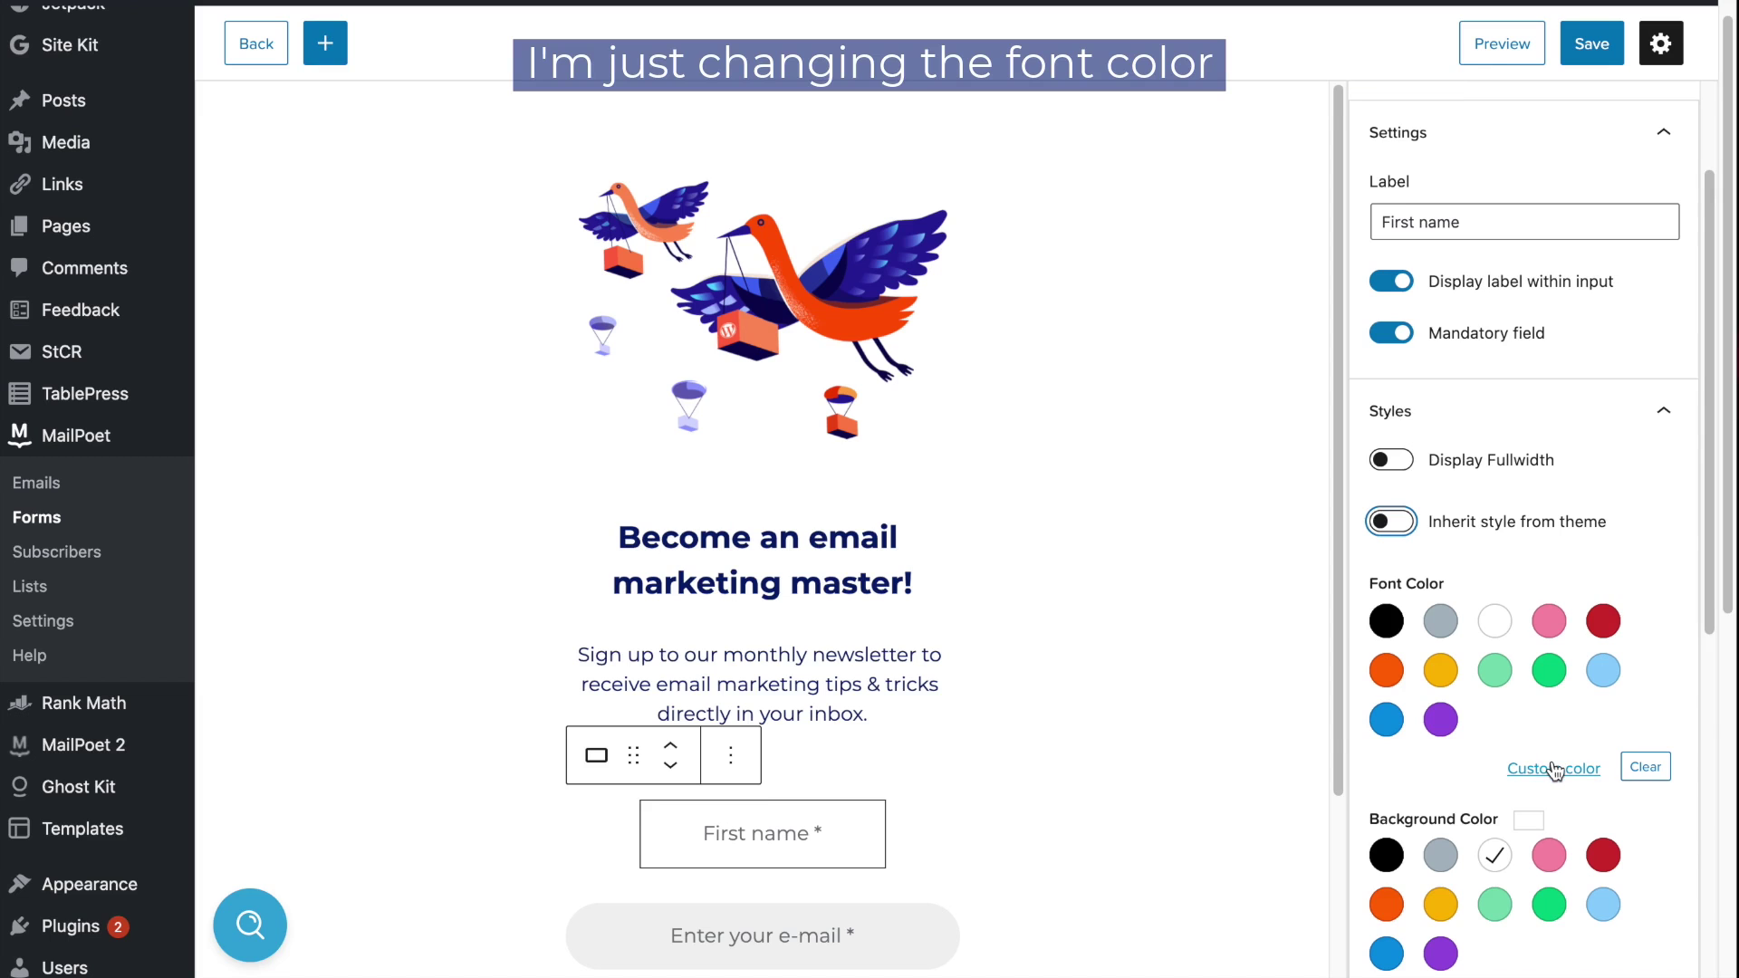
{"action": "left_click", "coordinate": [1555, 770]}
{"action": "double_click", "coordinate": [1276, 690]}
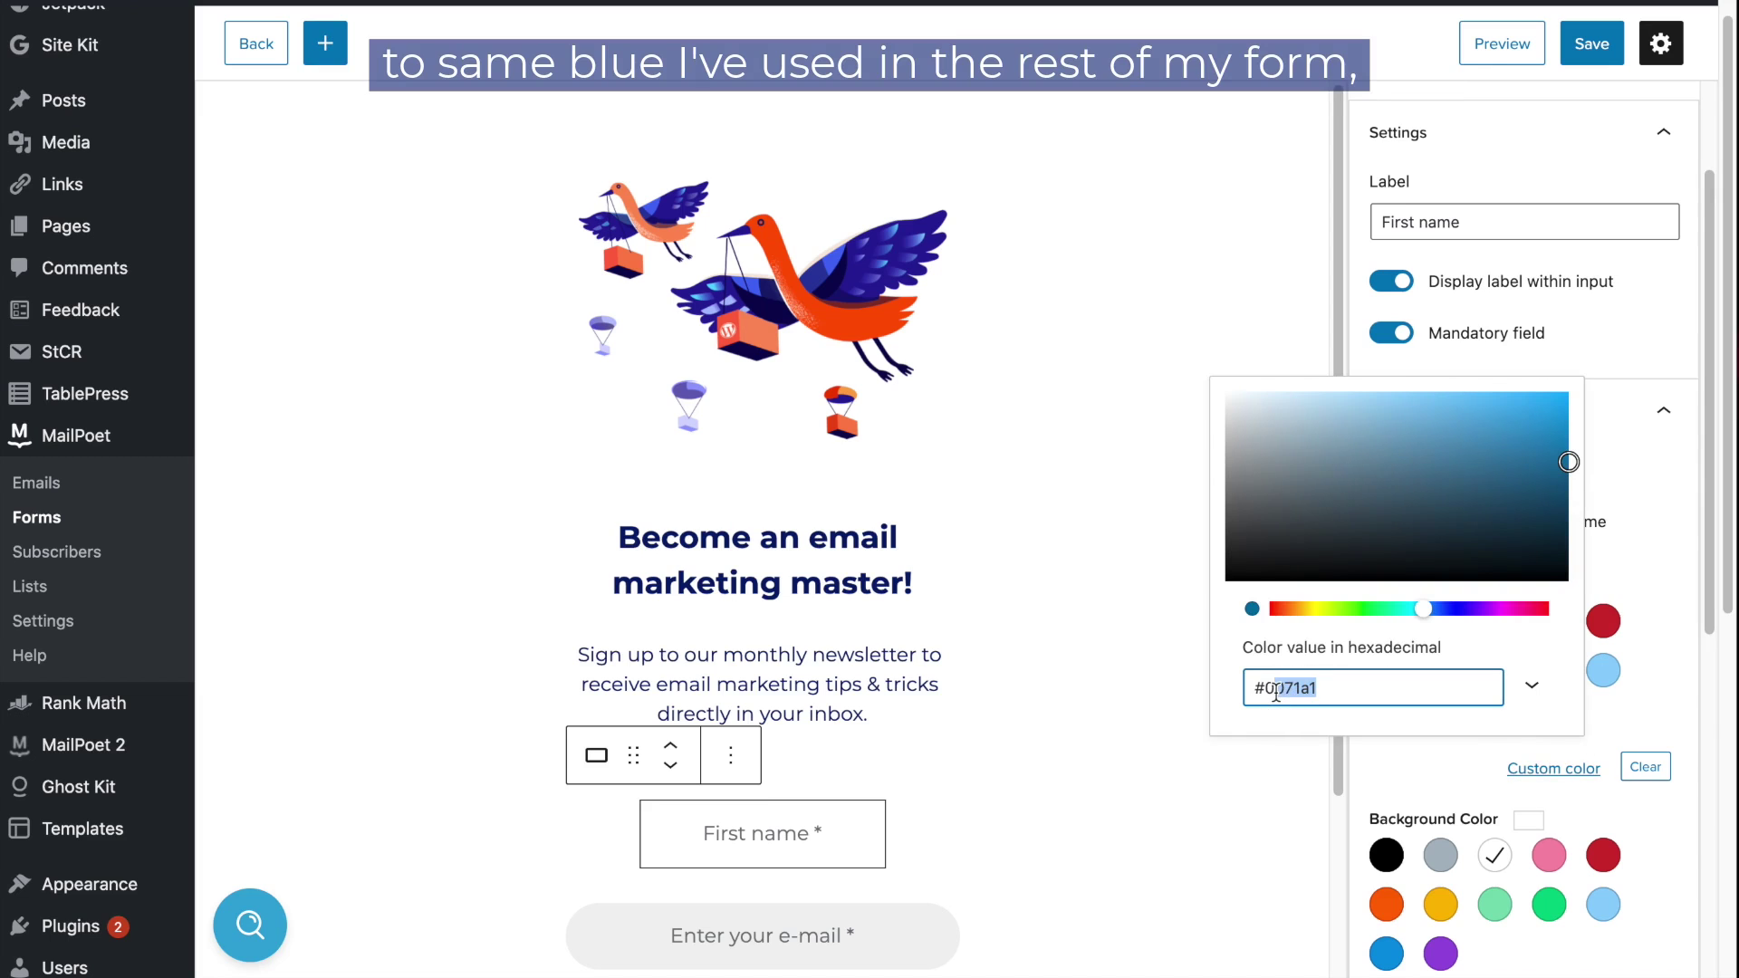
{"action": "type", "text": "071c6d"}
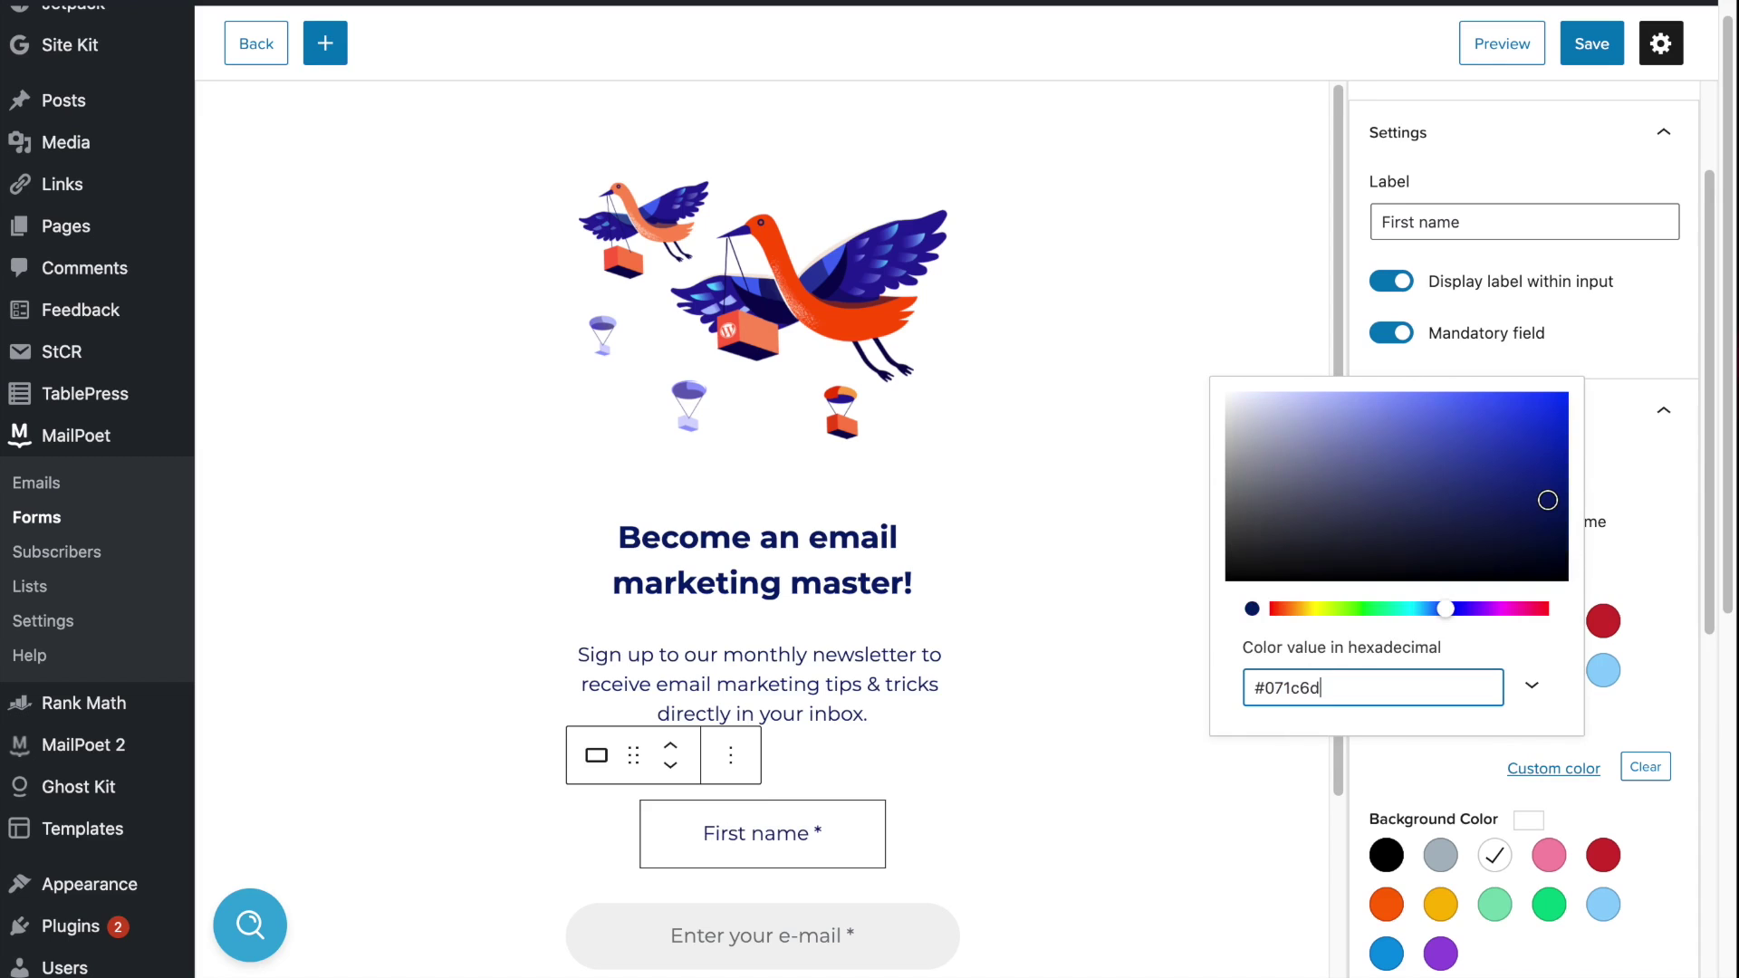
{"action": "left_click", "coordinate": [1382, 750]}
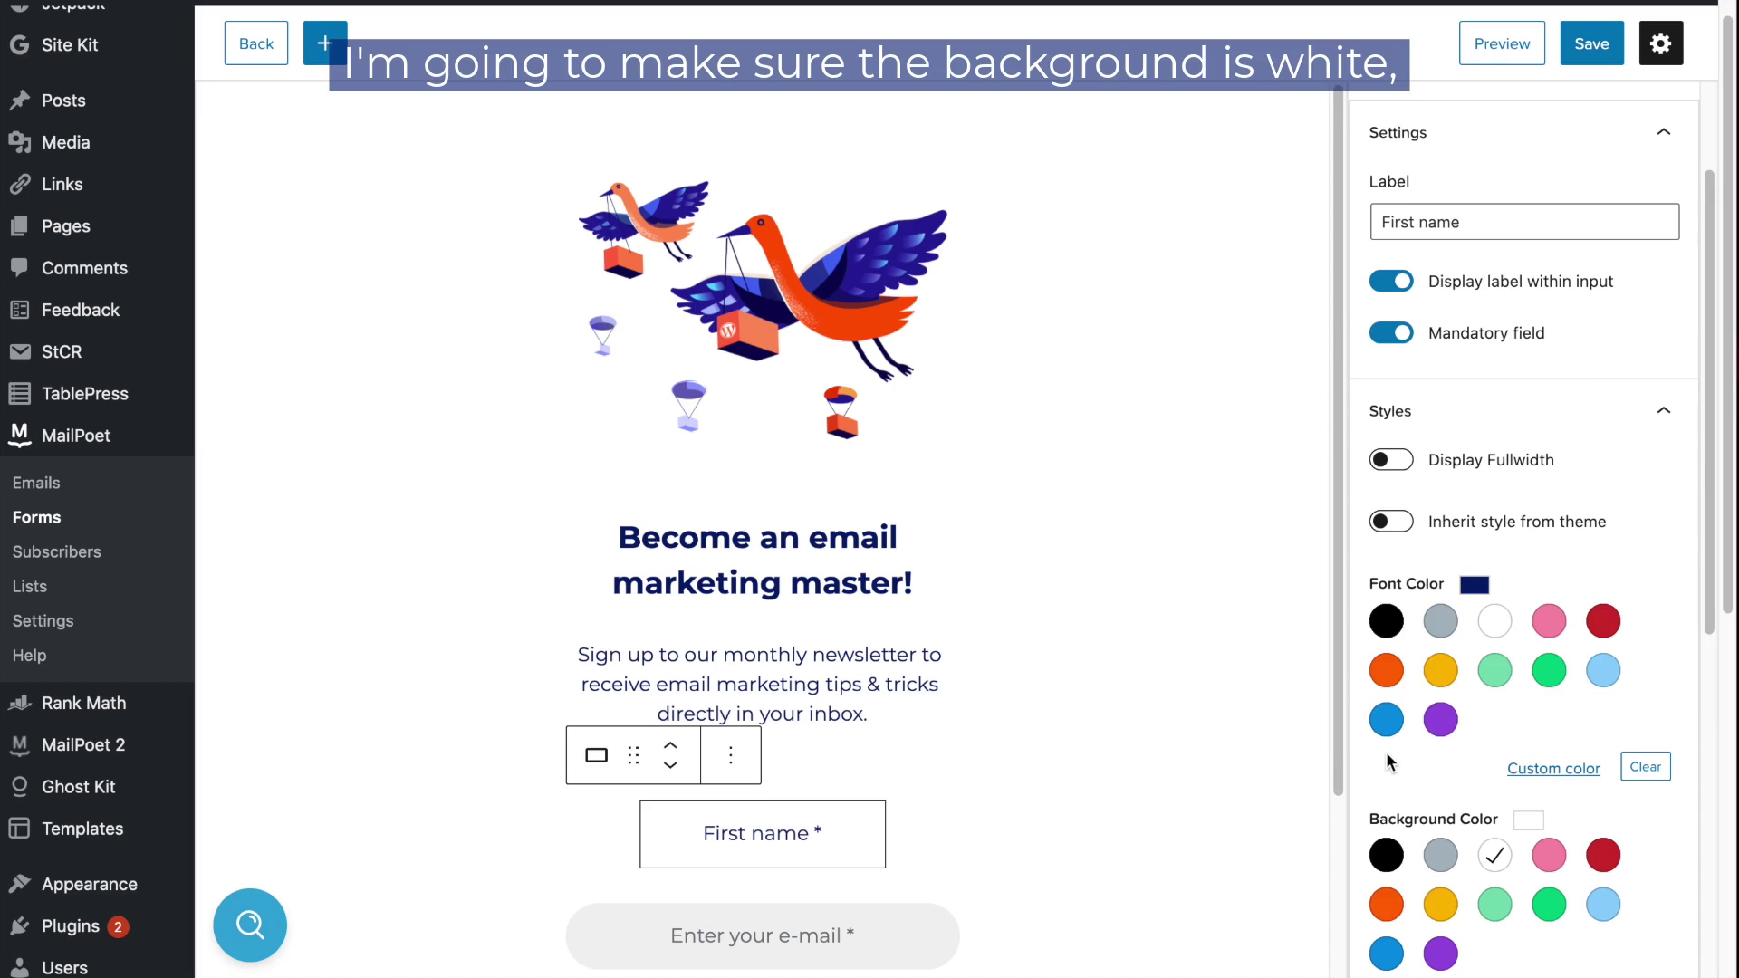
- Give the field a size 3 border with radius 27 in orange #ff5301
{"action": "scroll", "coordinate": [1490, 847], "scroll_direction": "down", "scroll_amount": 5}
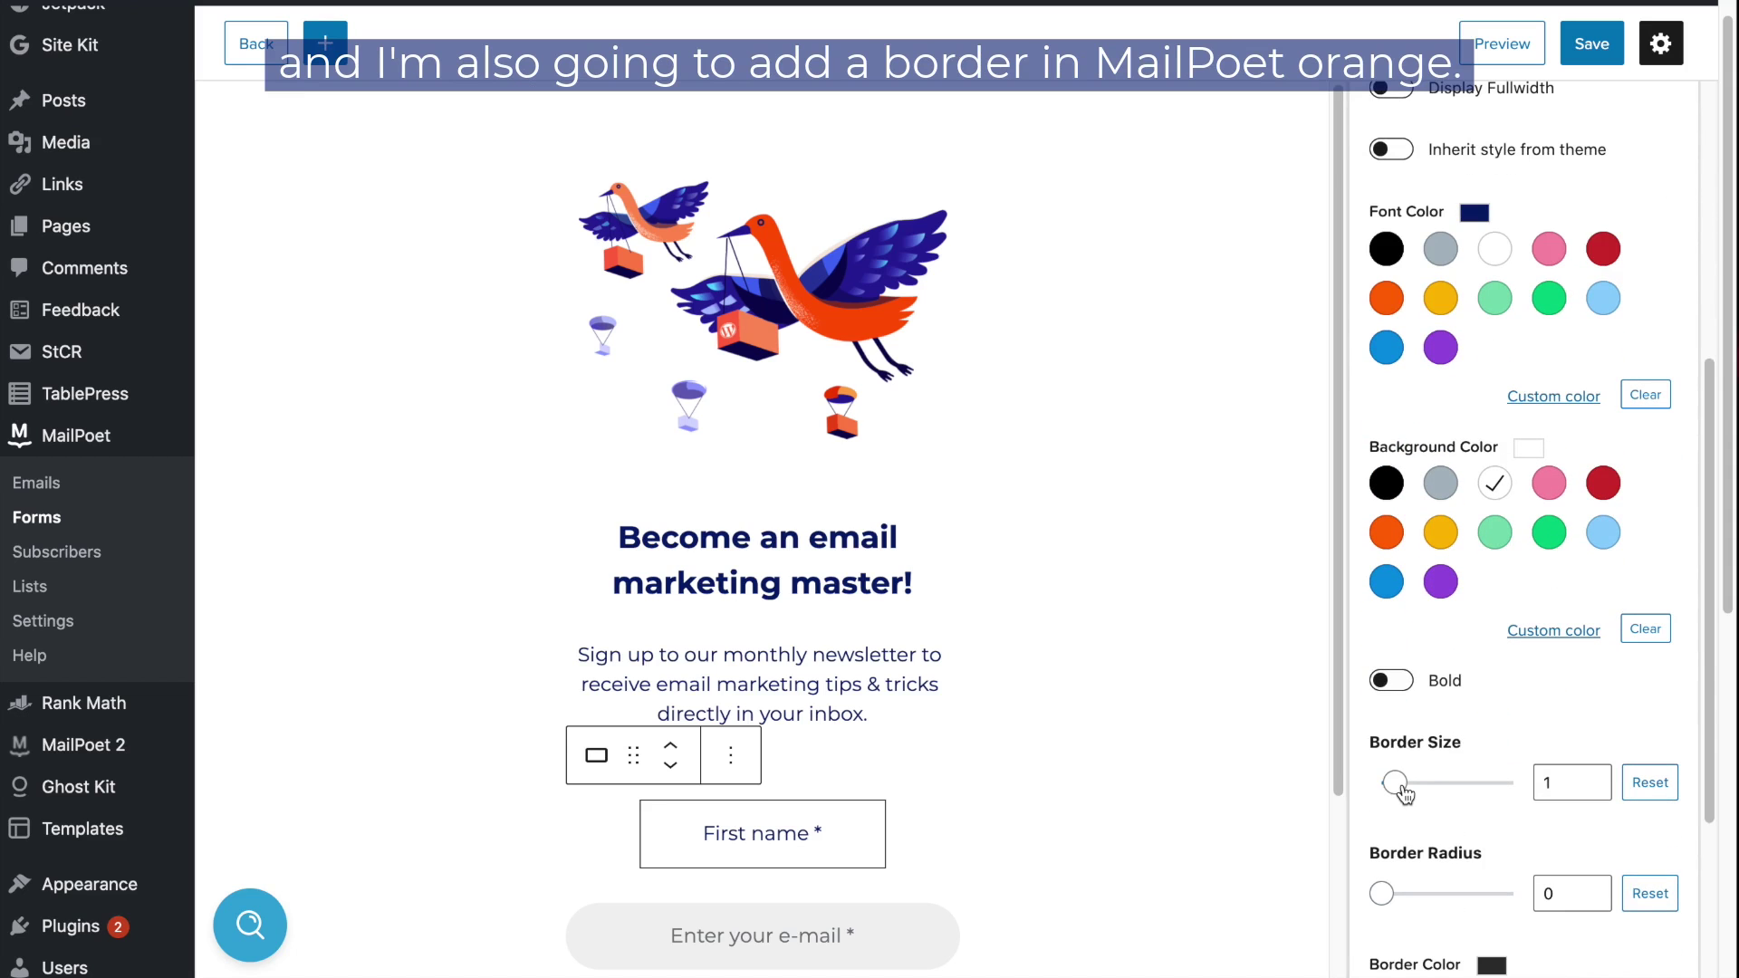
{"action": "left_click_drag", "start_coordinate": [1395, 783], "coordinate": [1421, 784]}
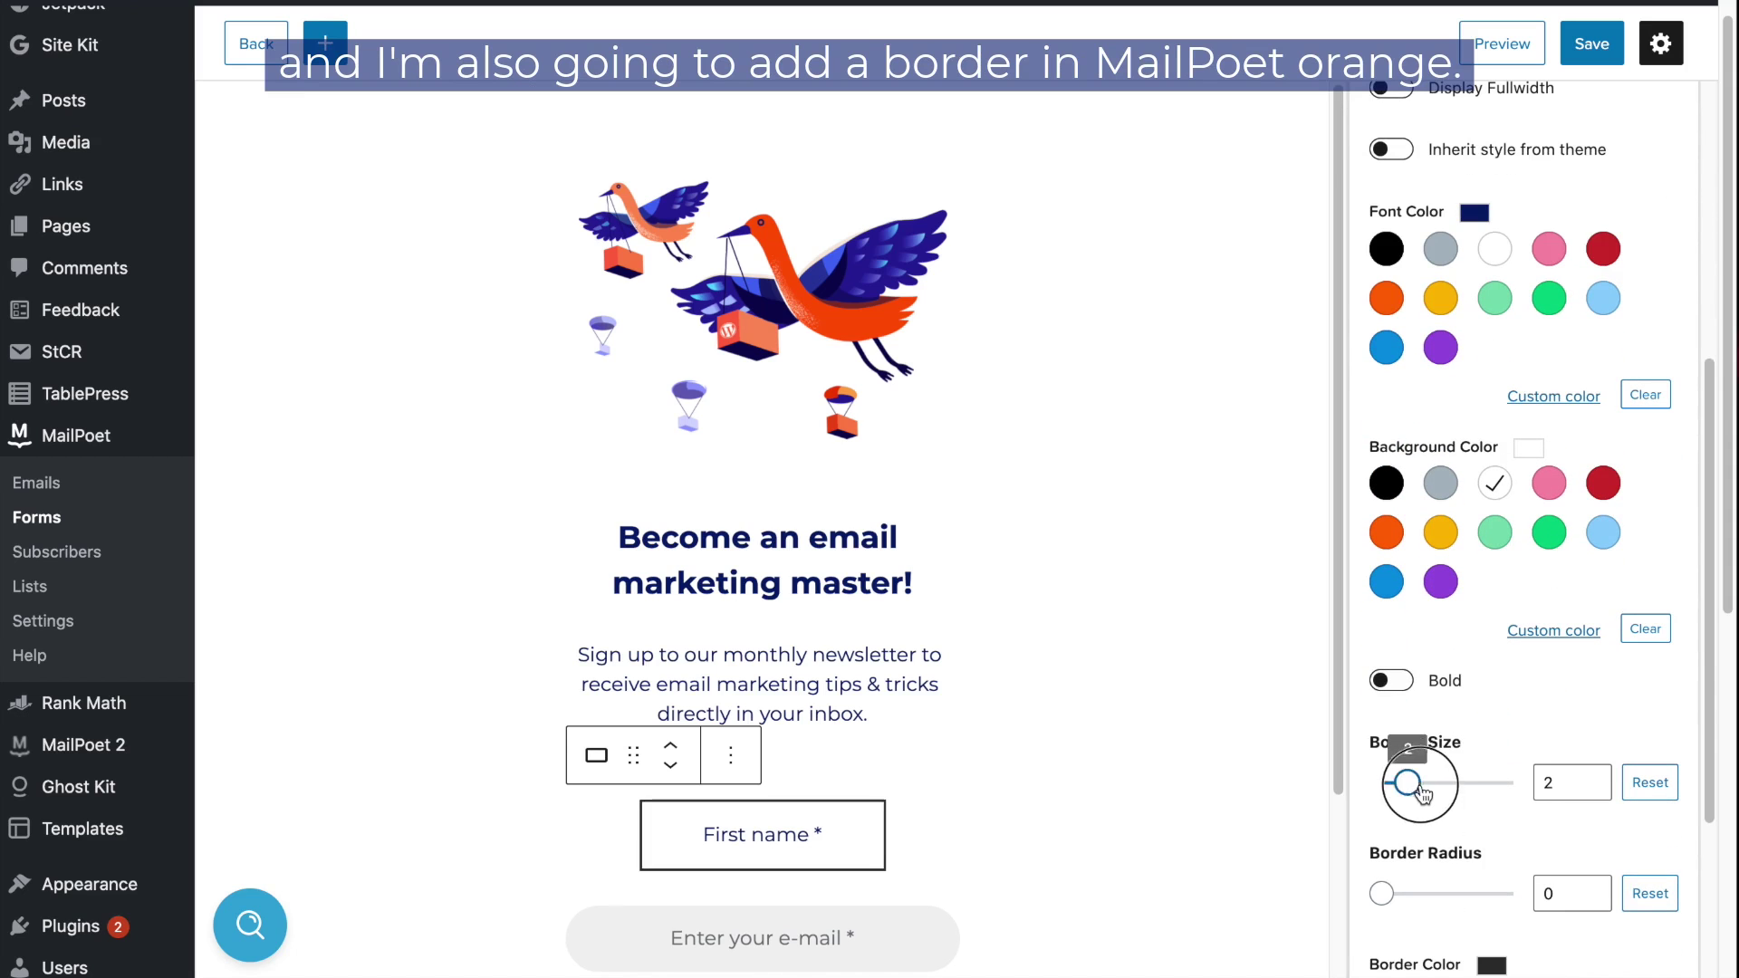
{"action": "left_click_drag", "start_coordinate": [1382, 894], "coordinate": [1470, 894]}
{"action": "scroll", "coordinate": [1470, 907], "scroll_direction": "down", "scroll_amount": 3}
{"action": "left_click", "coordinate": [1554, 939]}
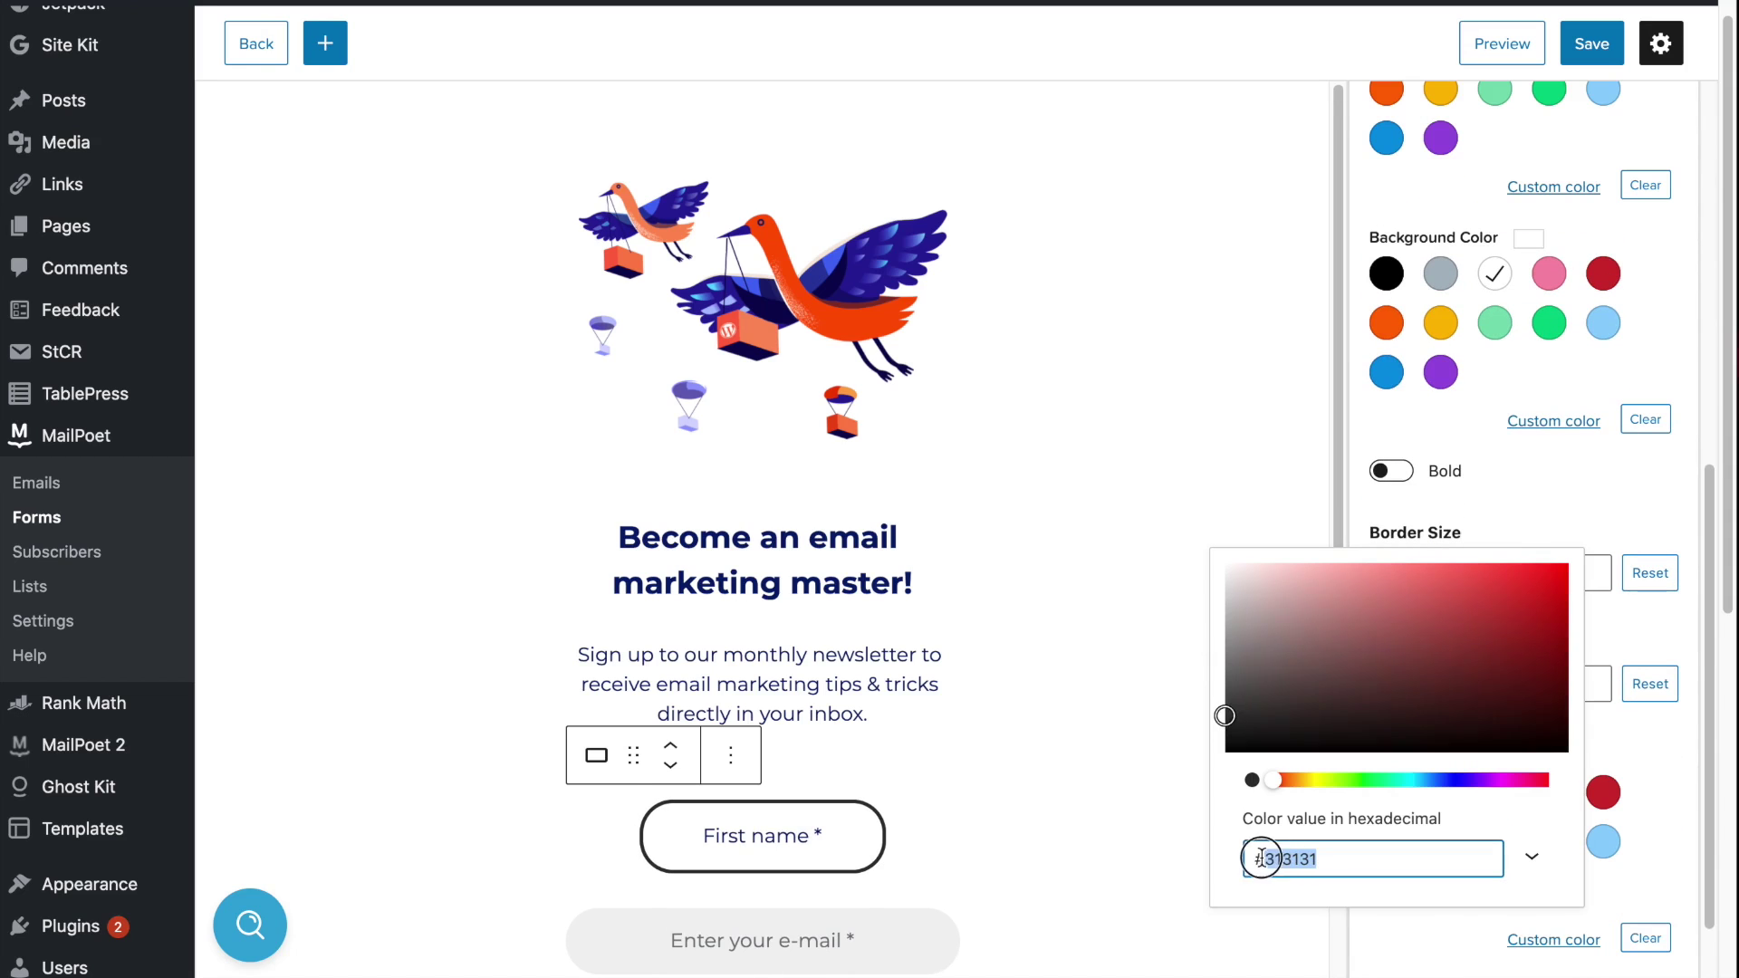
{"action": "type", "text": "#ff5301"}
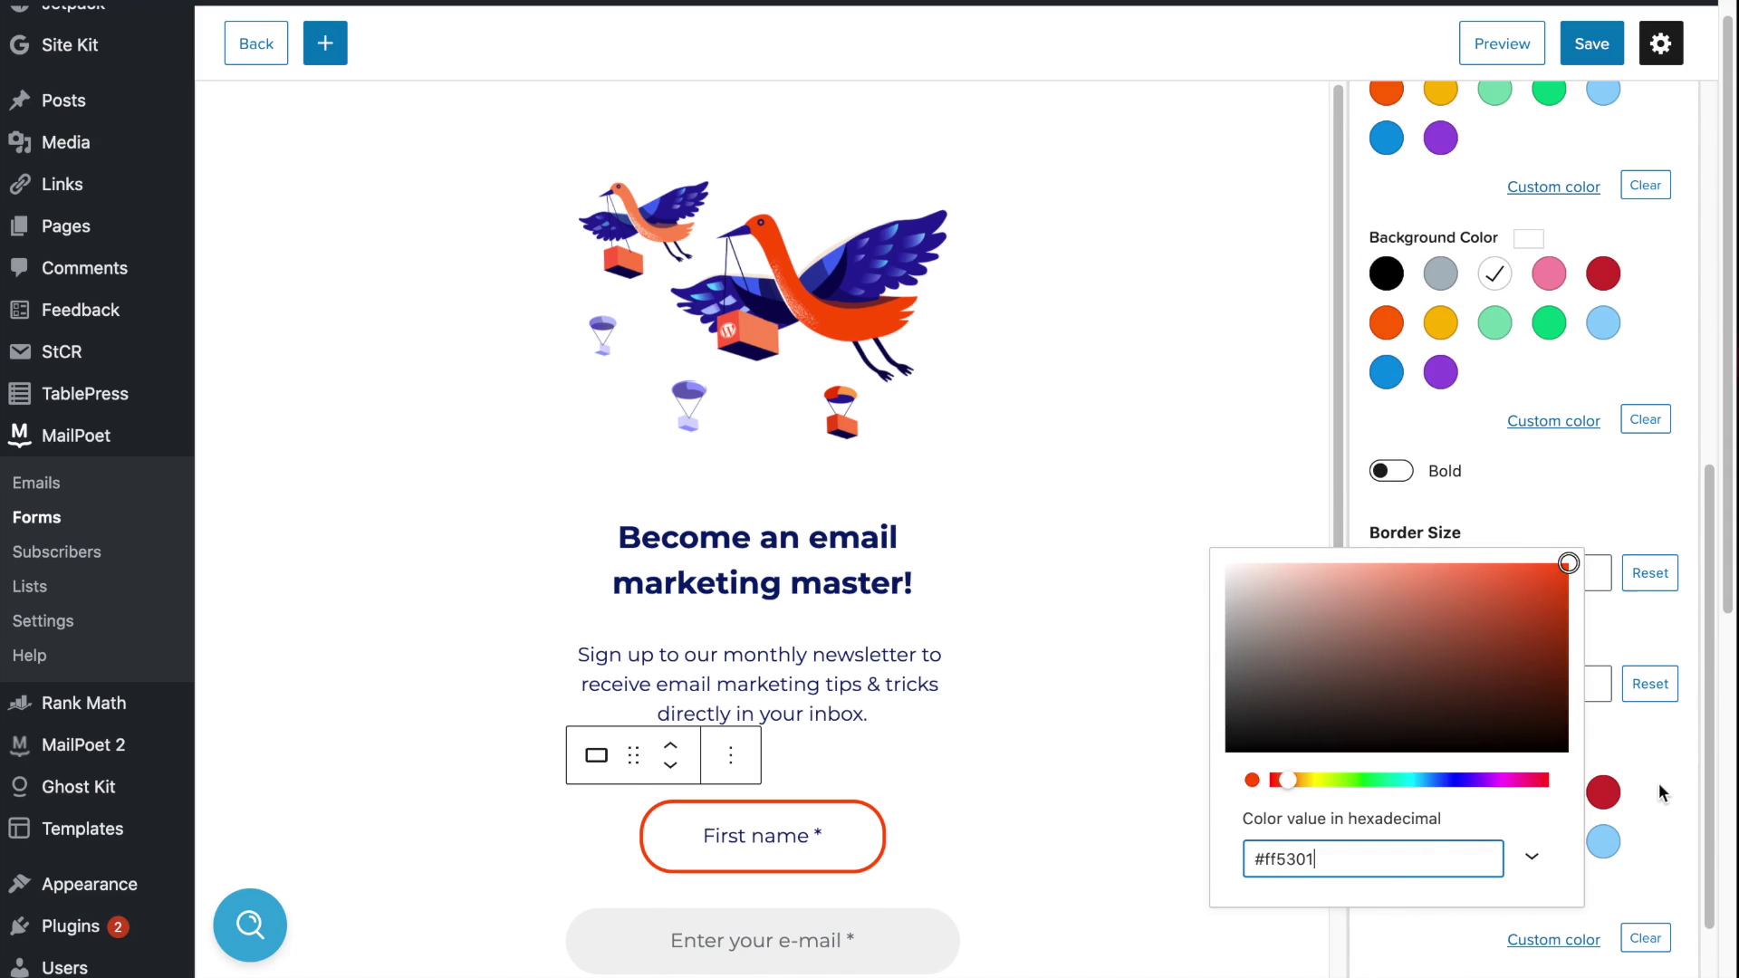
{"action": "left_click", "coordinate": [1660, 783]}
{"action": "scroll", "coordinate": [1660, 781], "scroll_direction": "down", "scroll_amount": 1}
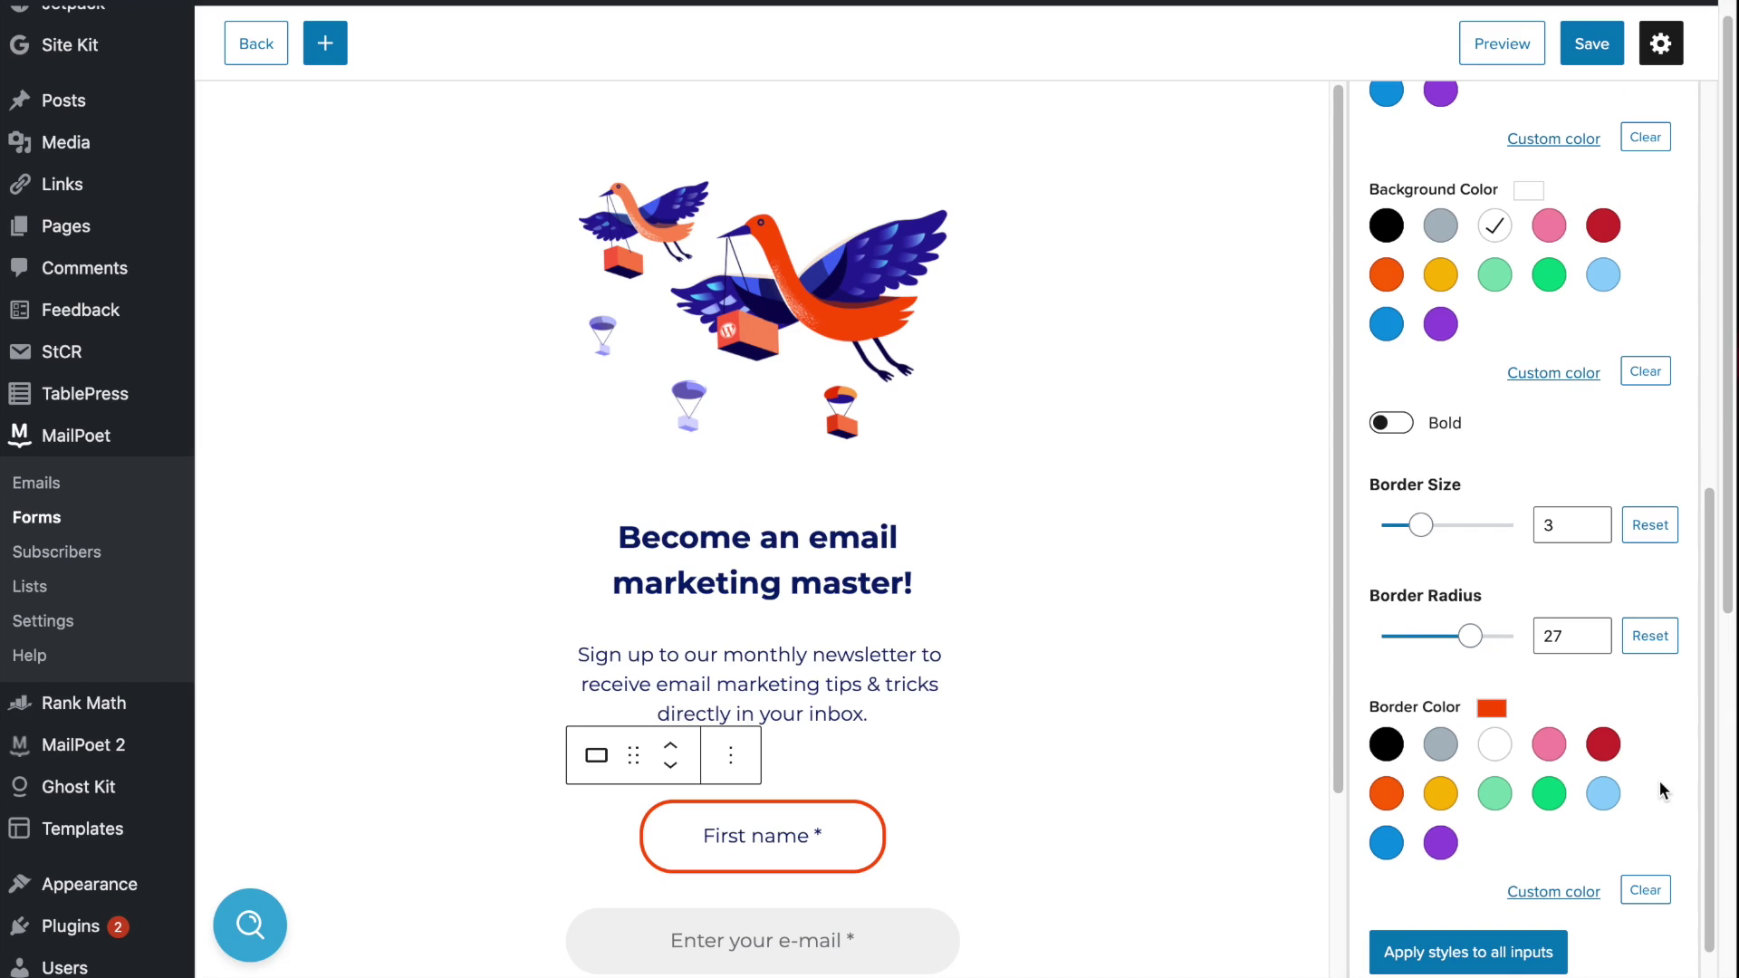
{"action": "scroll", "coordinate": [1659, 780], "scroll_direction": "down", "scroll_amount": 2}
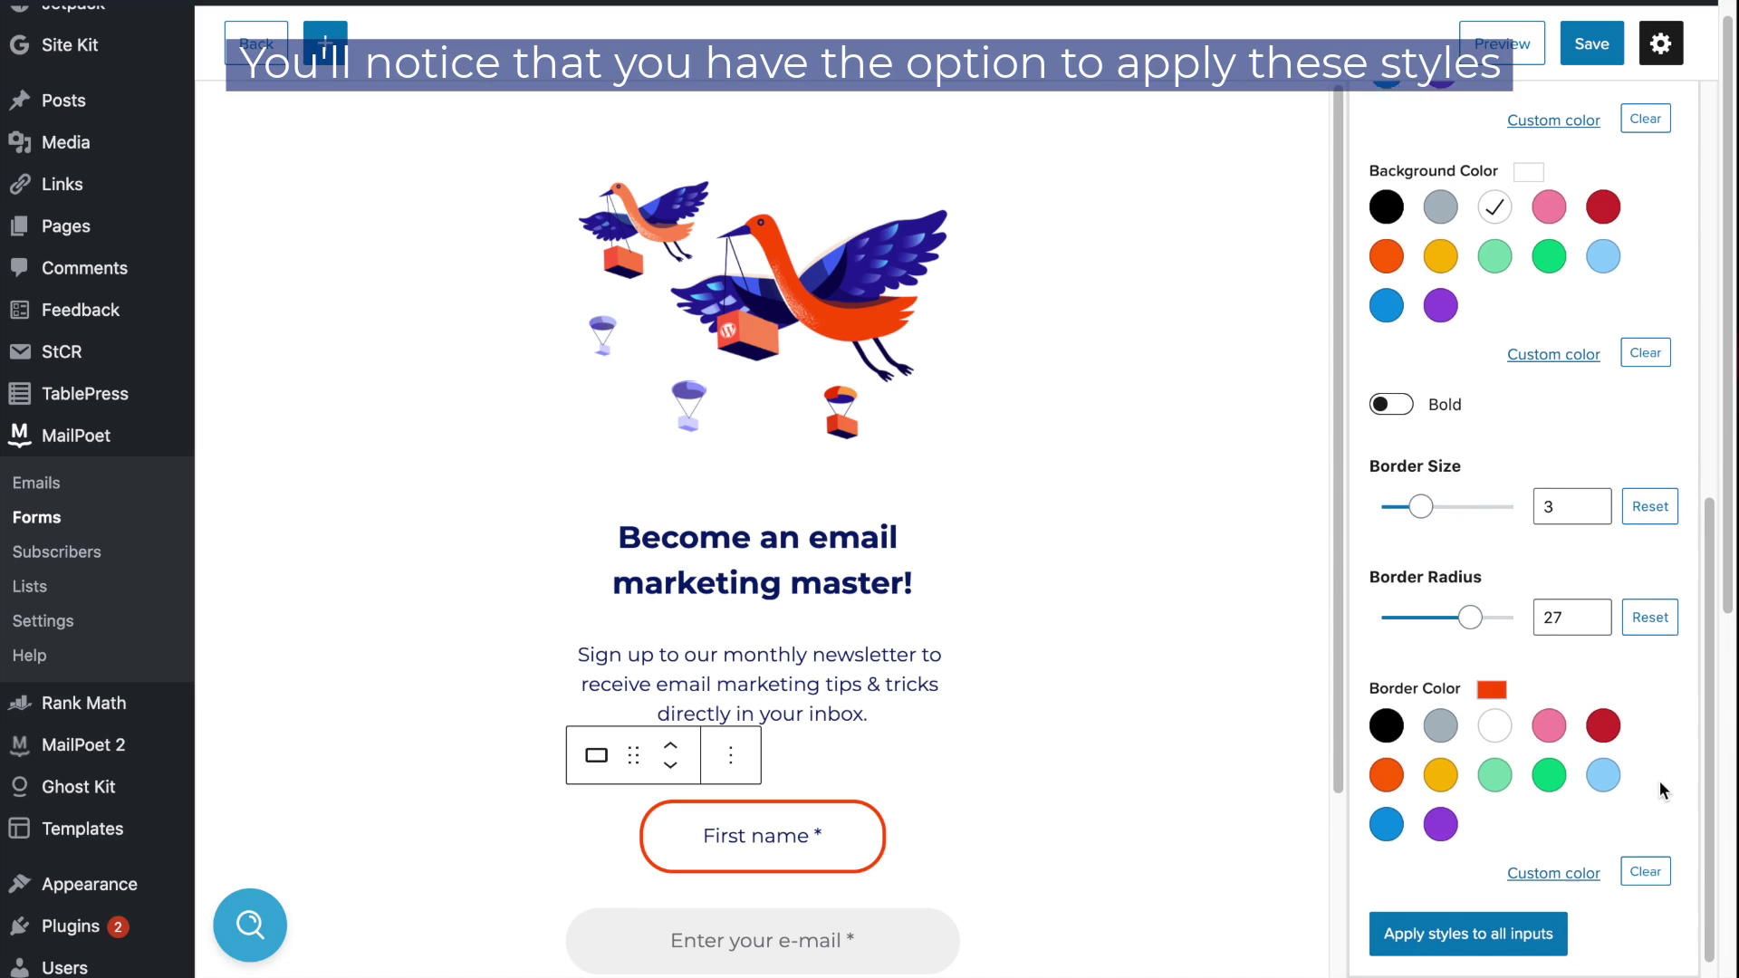
- Apply the First name style to all inputs, then put both fields in a 50/50 Columns block
{"action": "left_click", "coordinate": [1465, 915]}
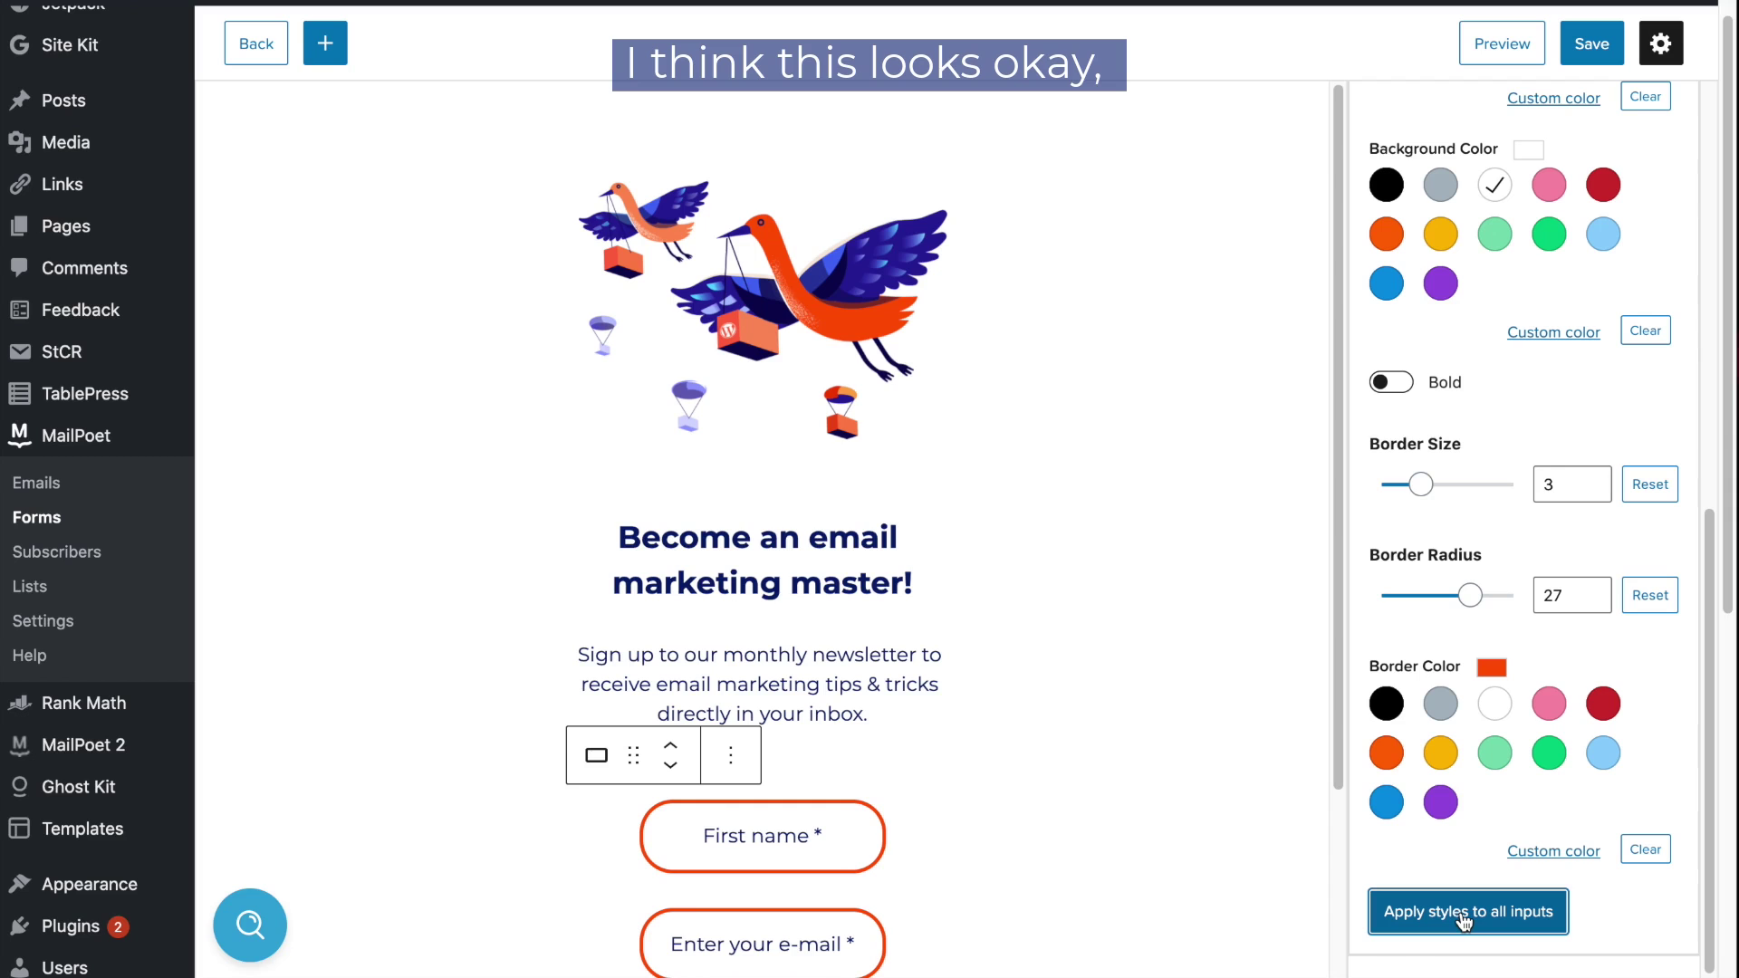
{"action": "scroll", "coordinate": [1208, 862], "scroll_direction": "down", "scroll_amount": 3}
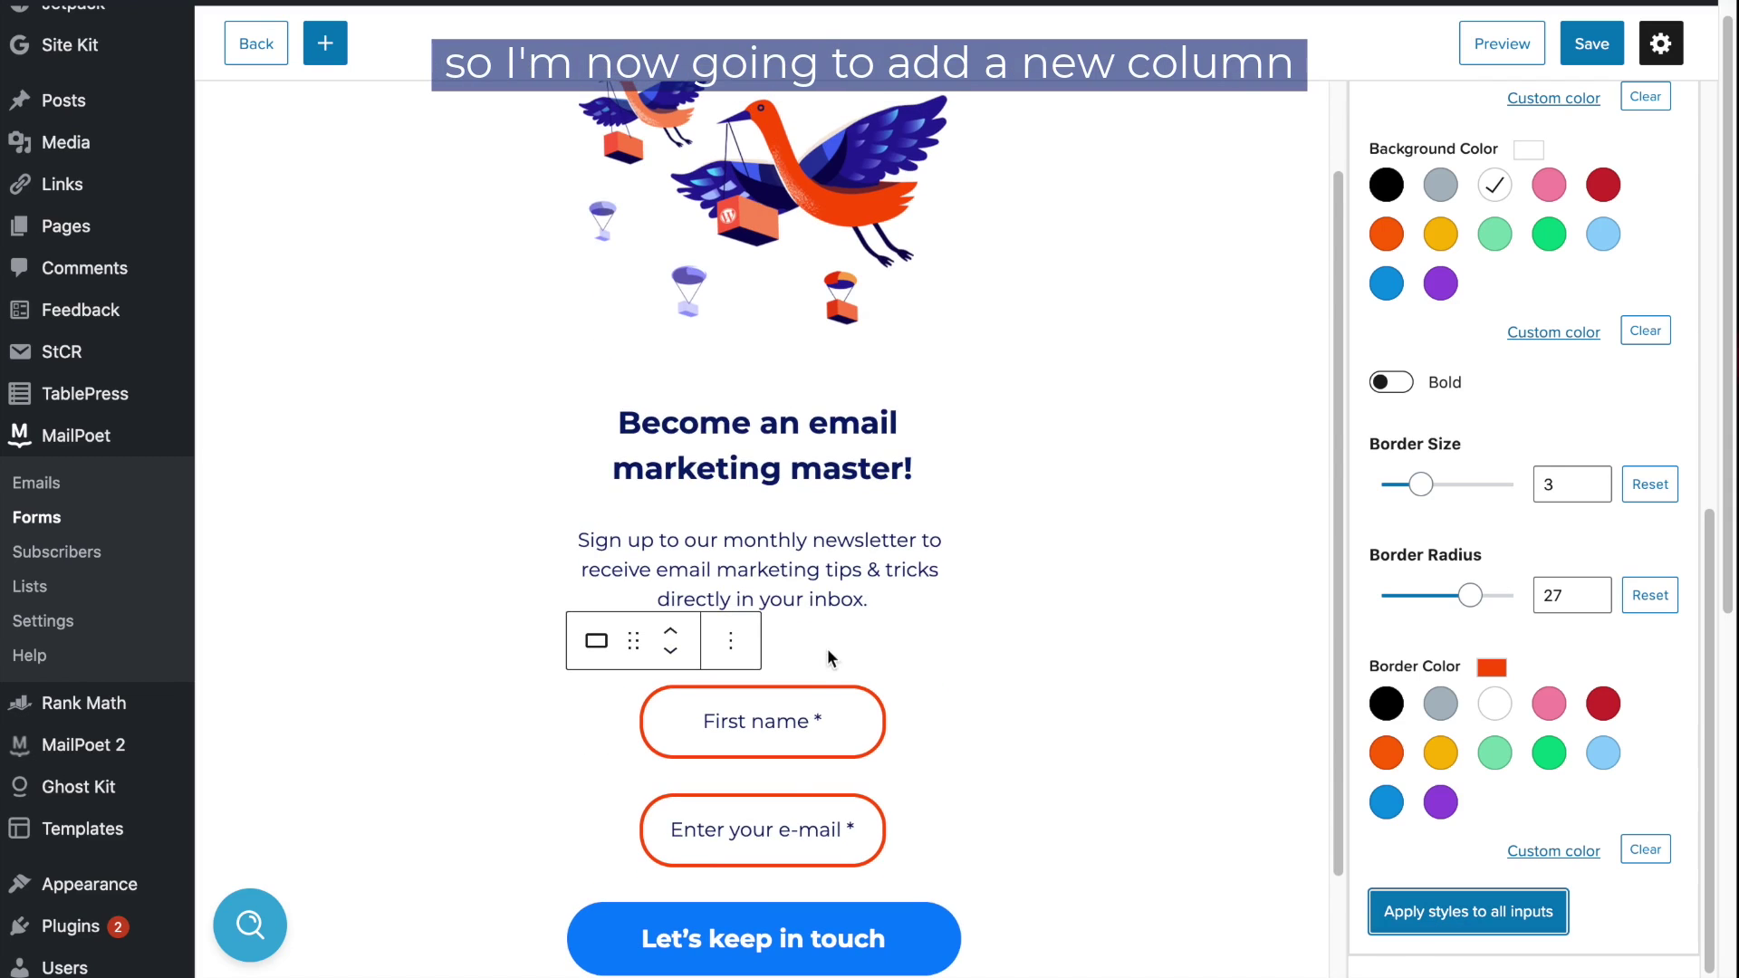
{"action": "left_click", "coordinate": [748, 669]}
{"action": "left_click", "coordinate": [757, 666]}
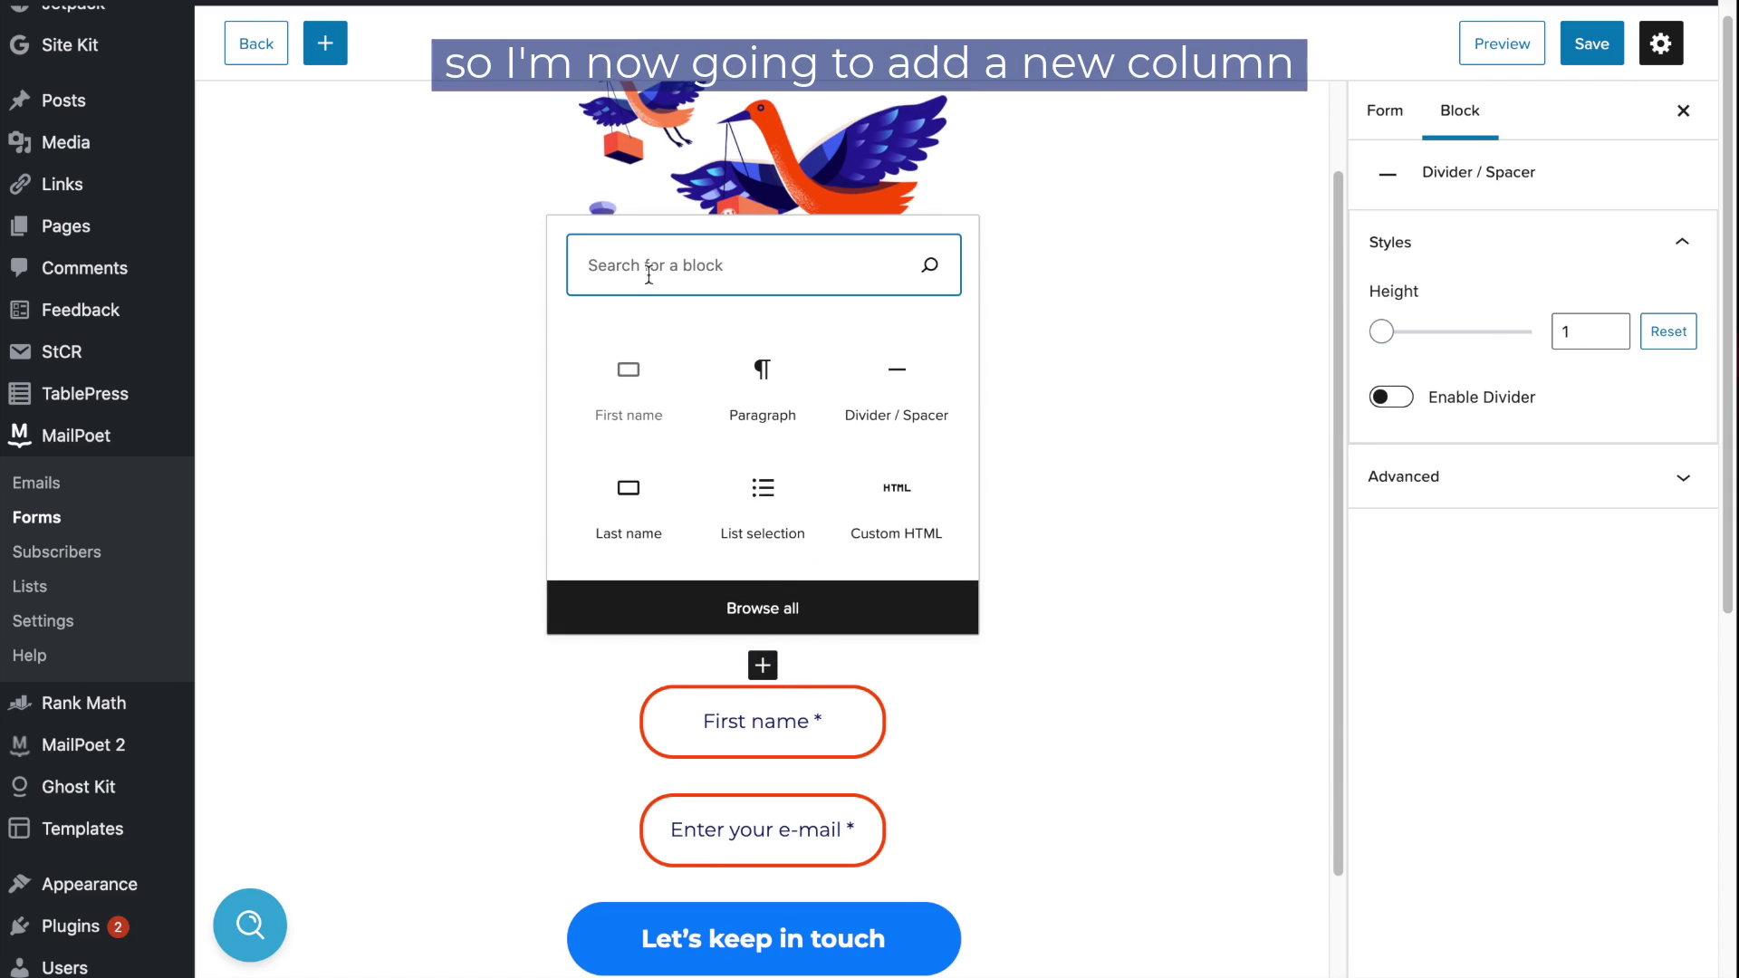
{"action": "type", "text": "column"}
{"action": "left_click", "coordinate": [616, 820]}
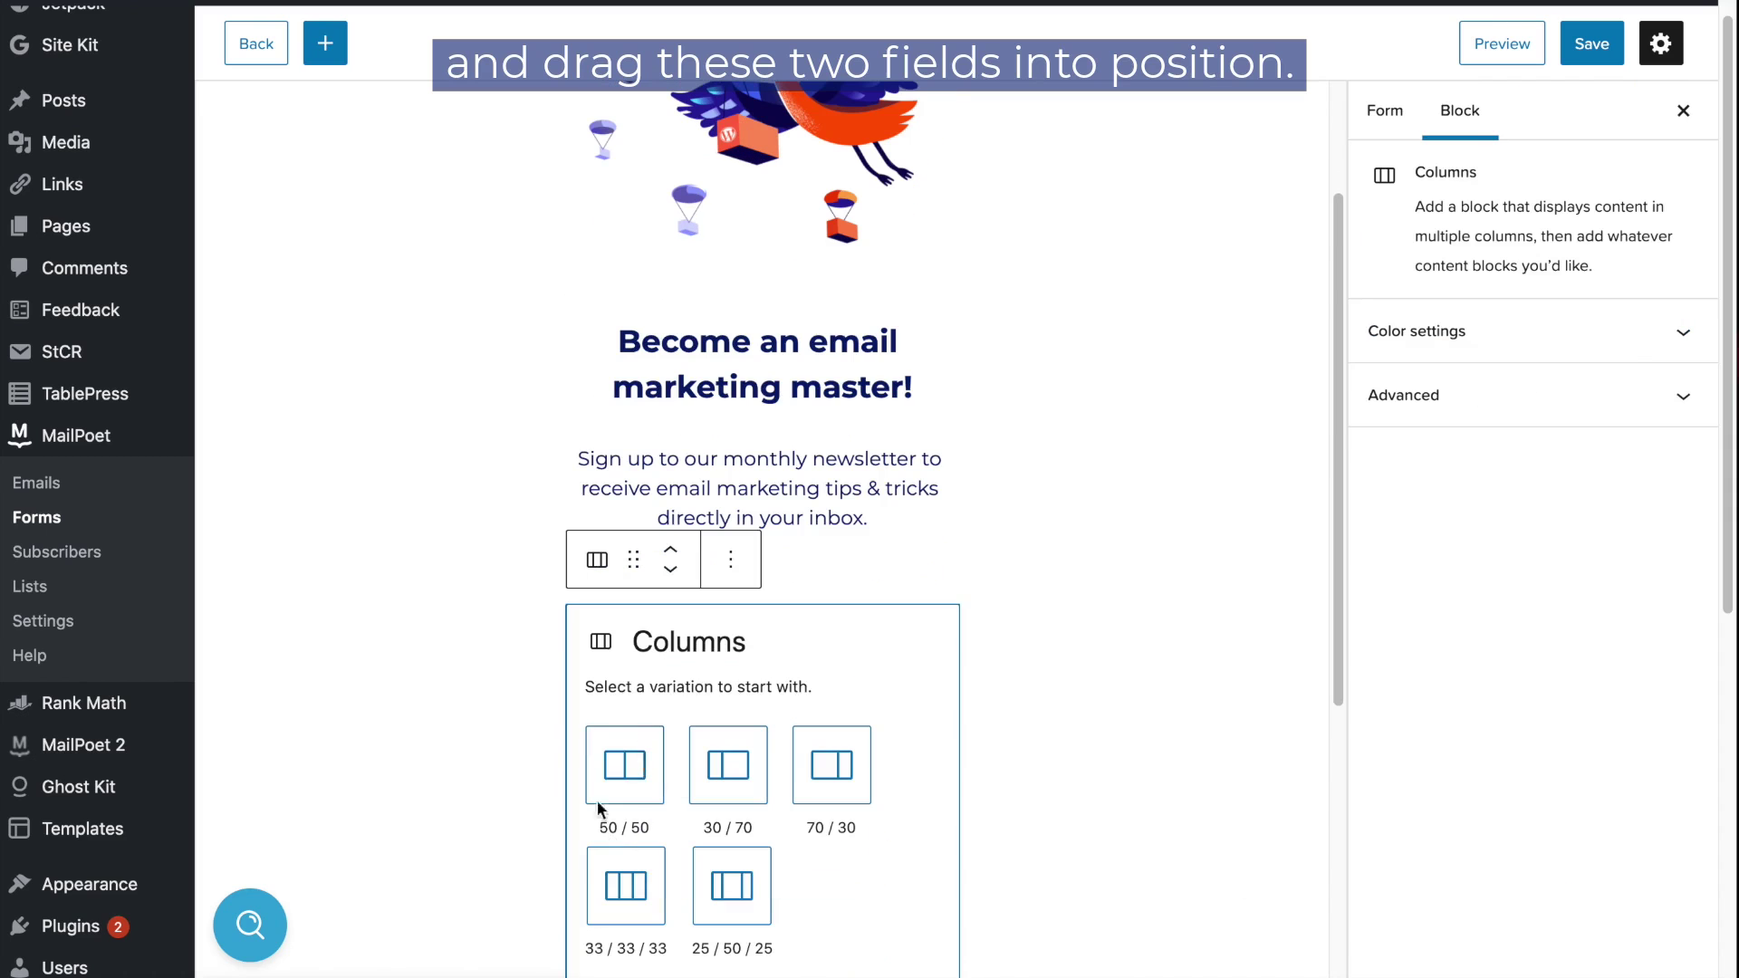
{"action": "left_click", "coordinate": [631, 776]}
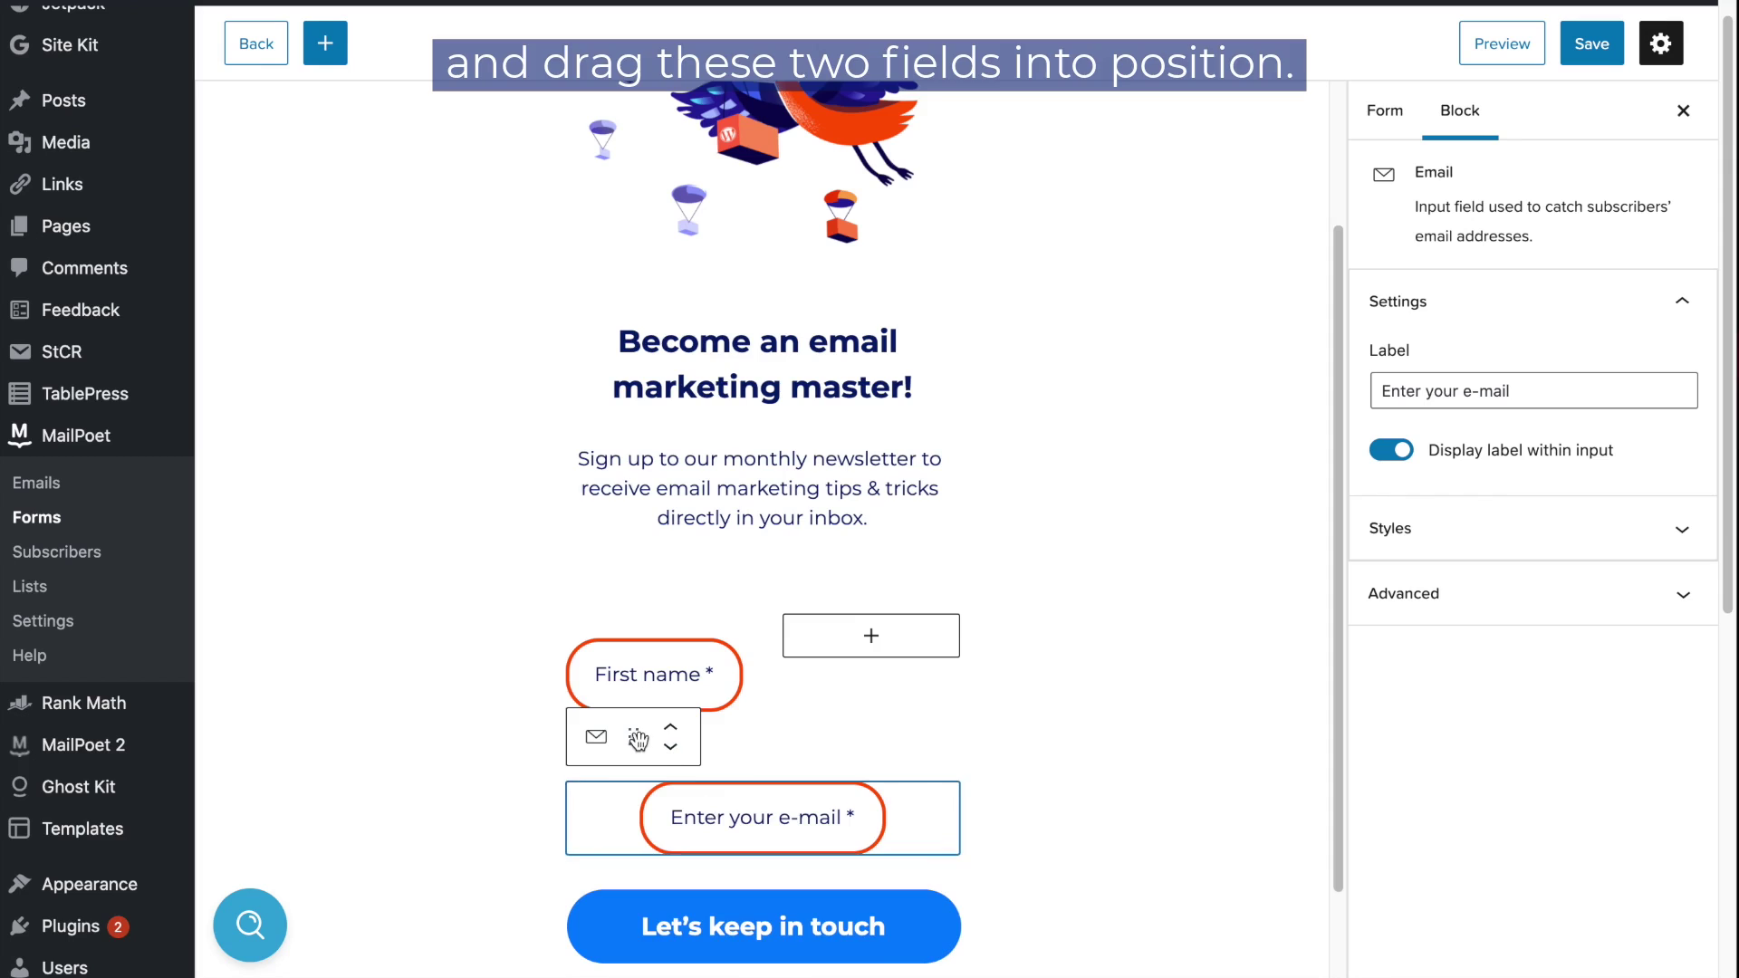
{"action": "left_click_drag", "start_coordinate": [634, 730], "coordinate": [886, 652]}
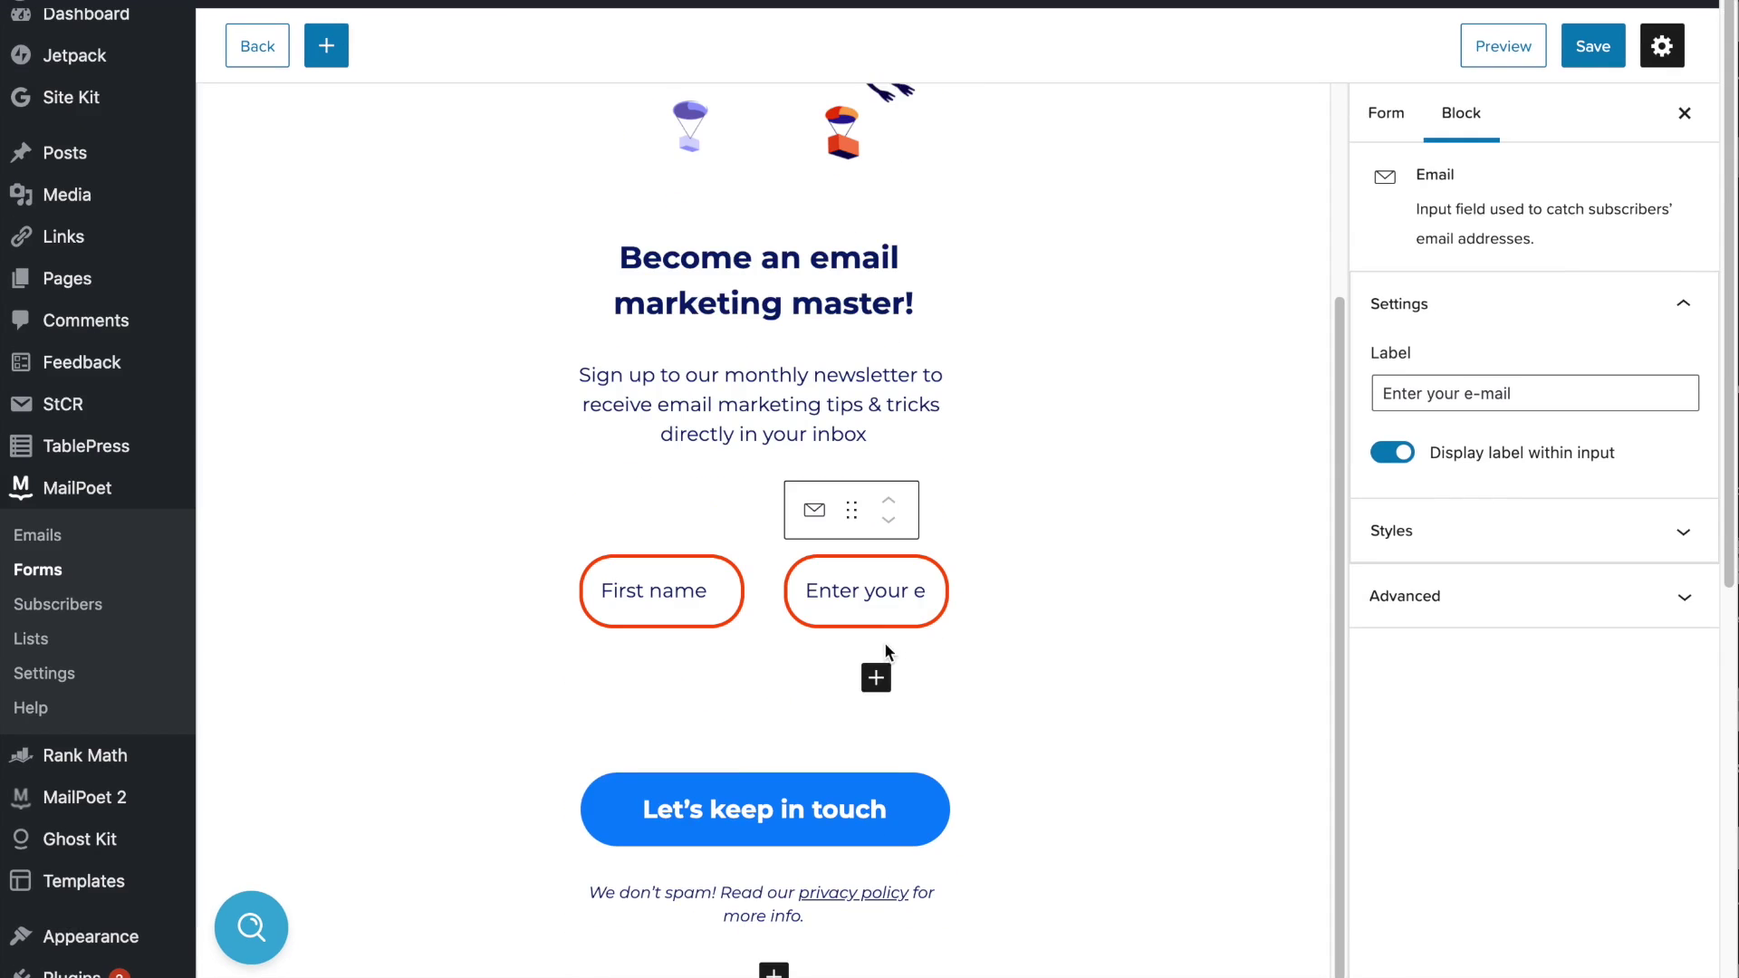
- Change the submit button label to 'Let's do this!'
{"action": "left_click", "coordinate": [908, 809]}
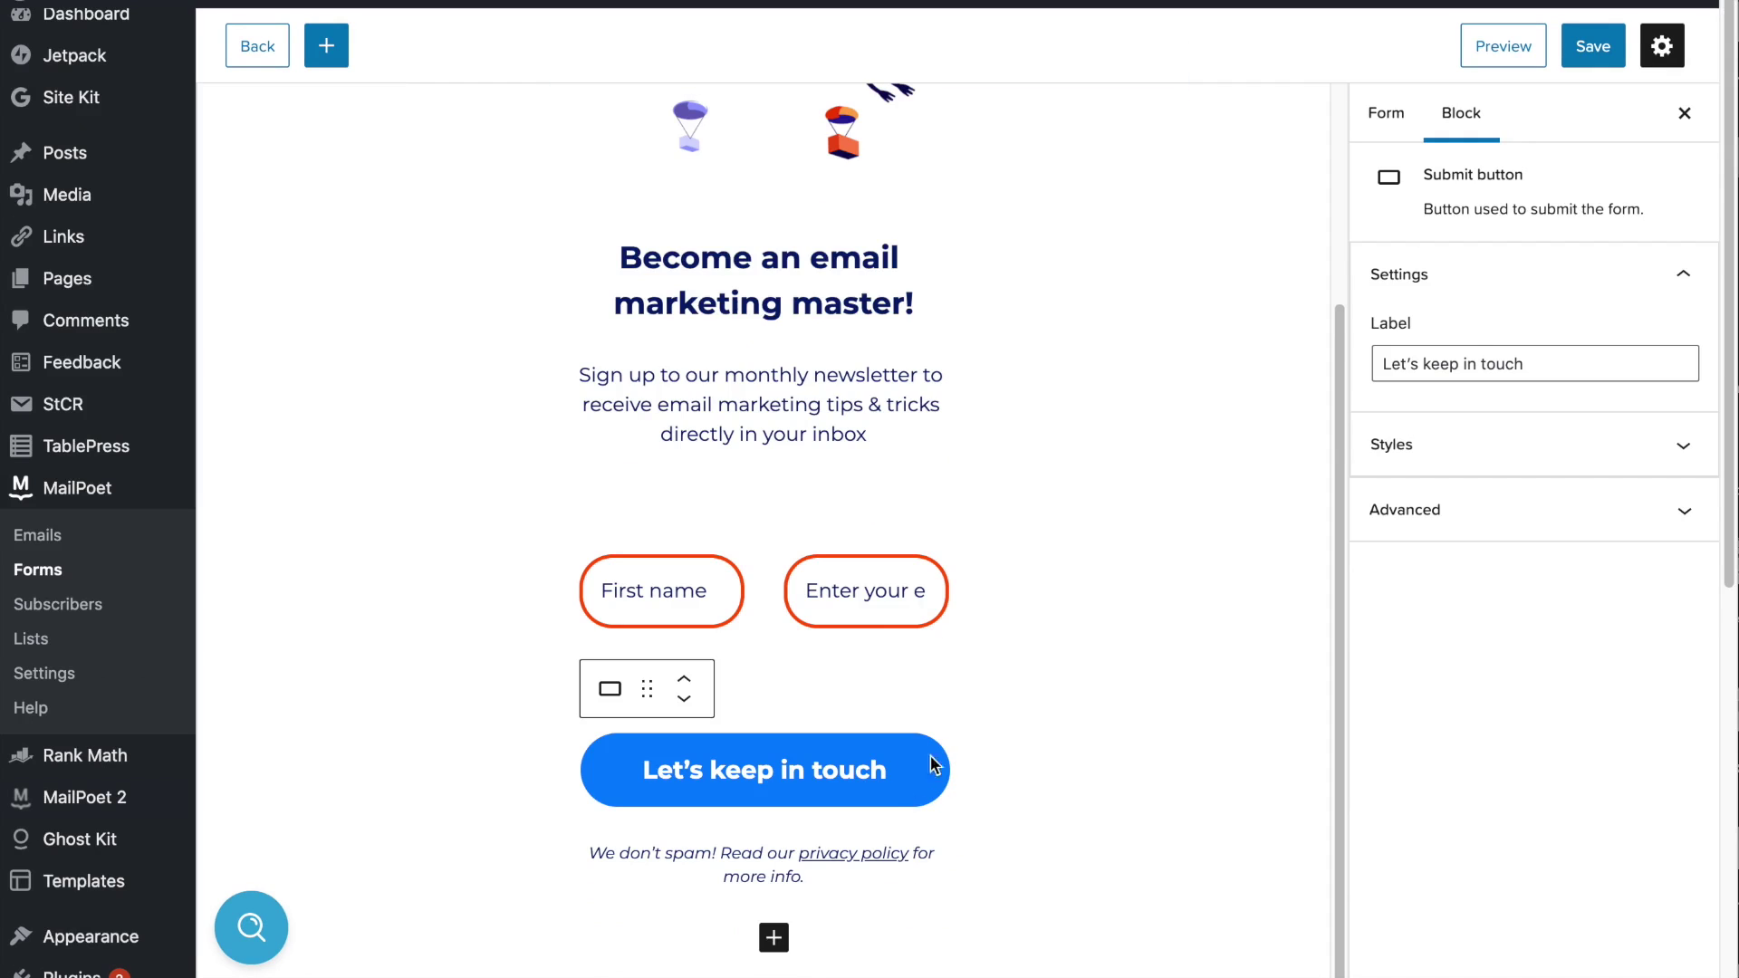
{"action": "left_click_drag", "start_coordinate": [1568, 364], "coordinate": [1374, 362]}
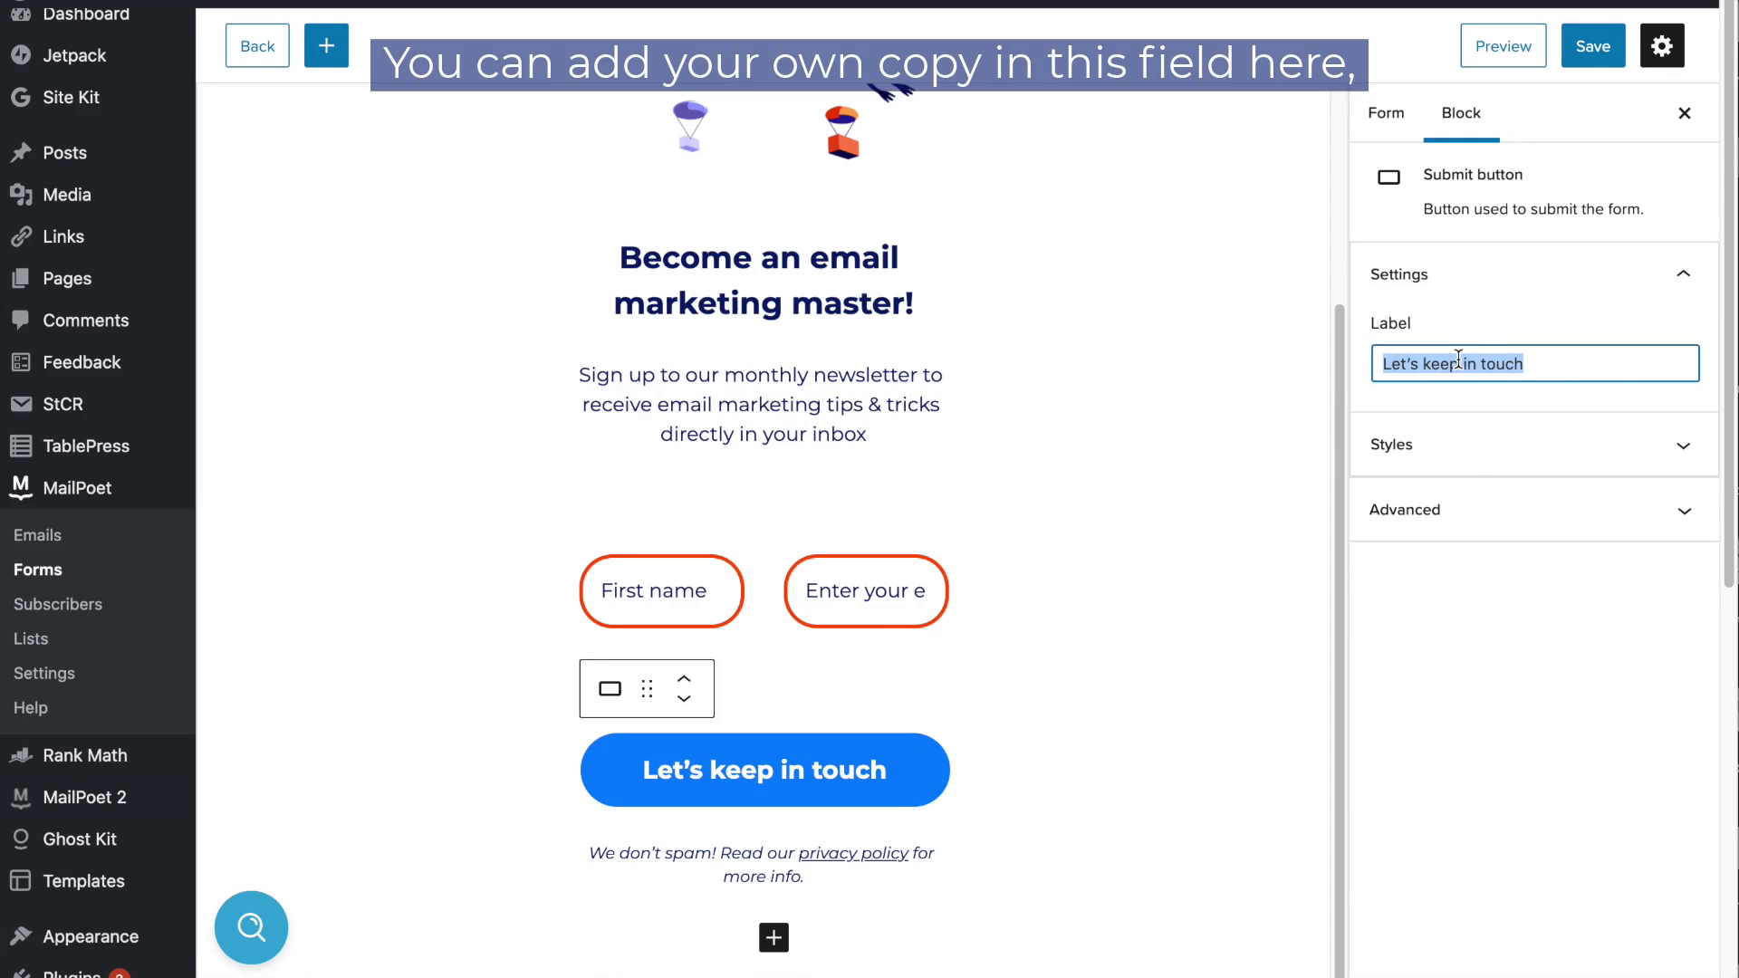
{"action": "type", "text": "Let's do this!"}
- Set the button's background colour to orange #ff5001
{"action": "left_click", "coordinate": [1531, 444]}
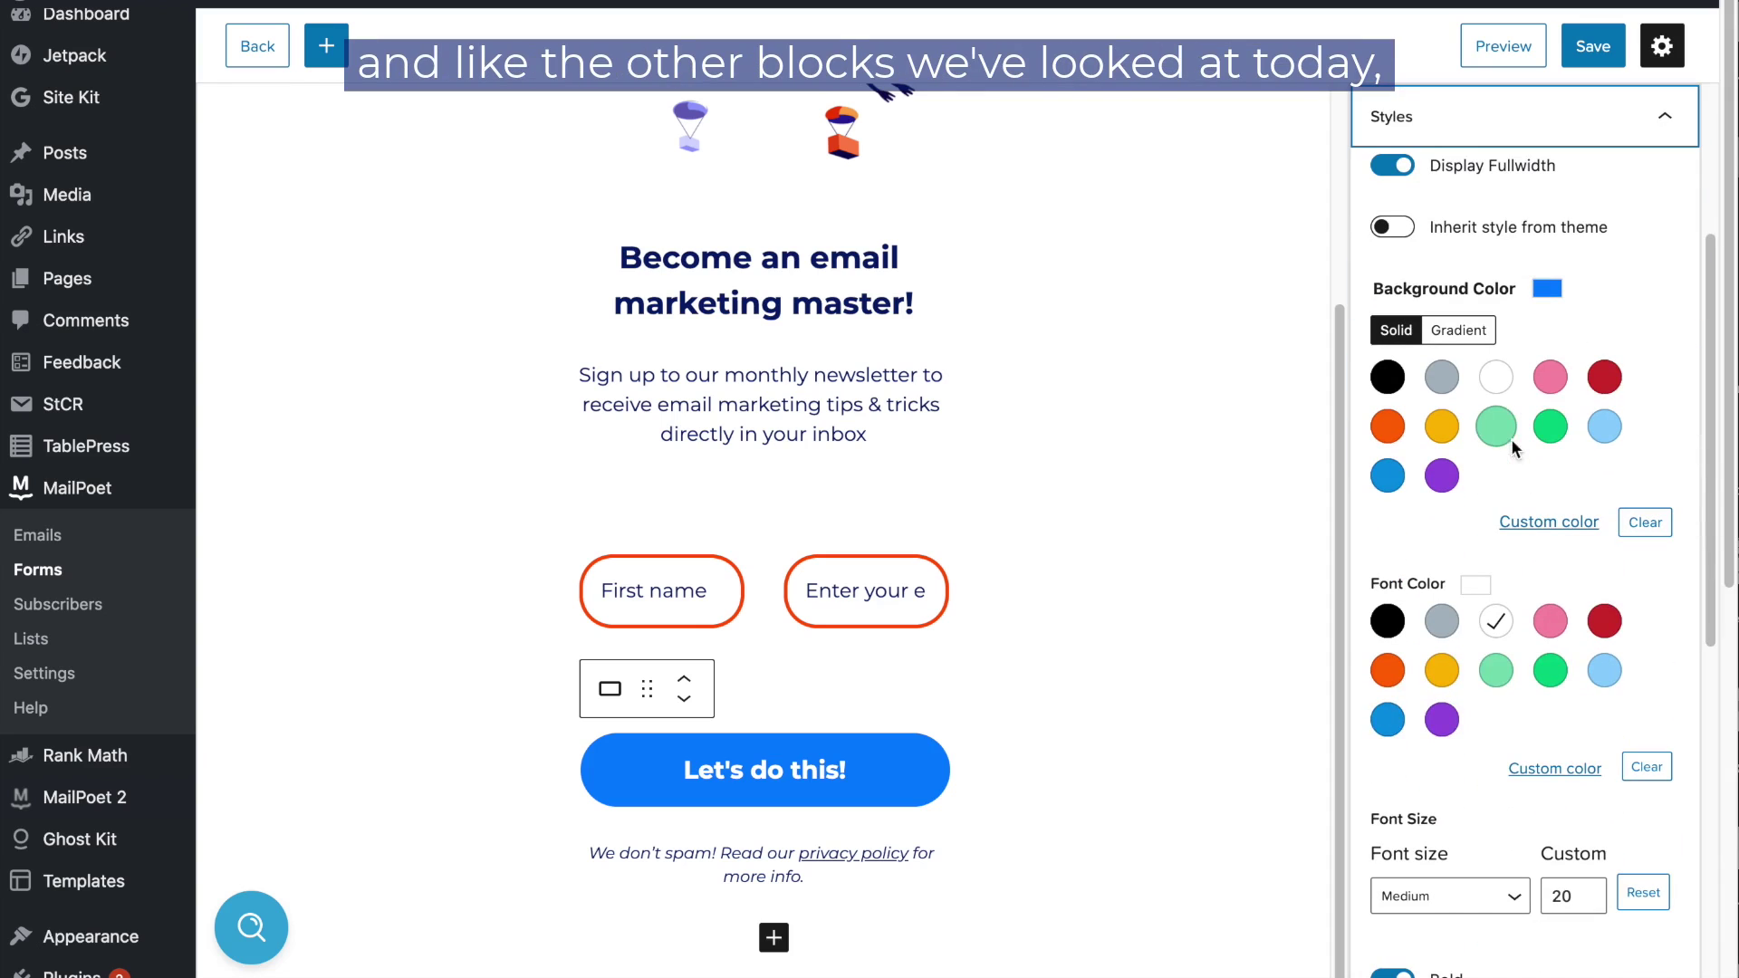
{"action": "left_click", "coordinate": [1531, 526]}
{"action": "left_click_drag", "start_coordinate": [1320, 862], "coordinate": [1213, 865]}
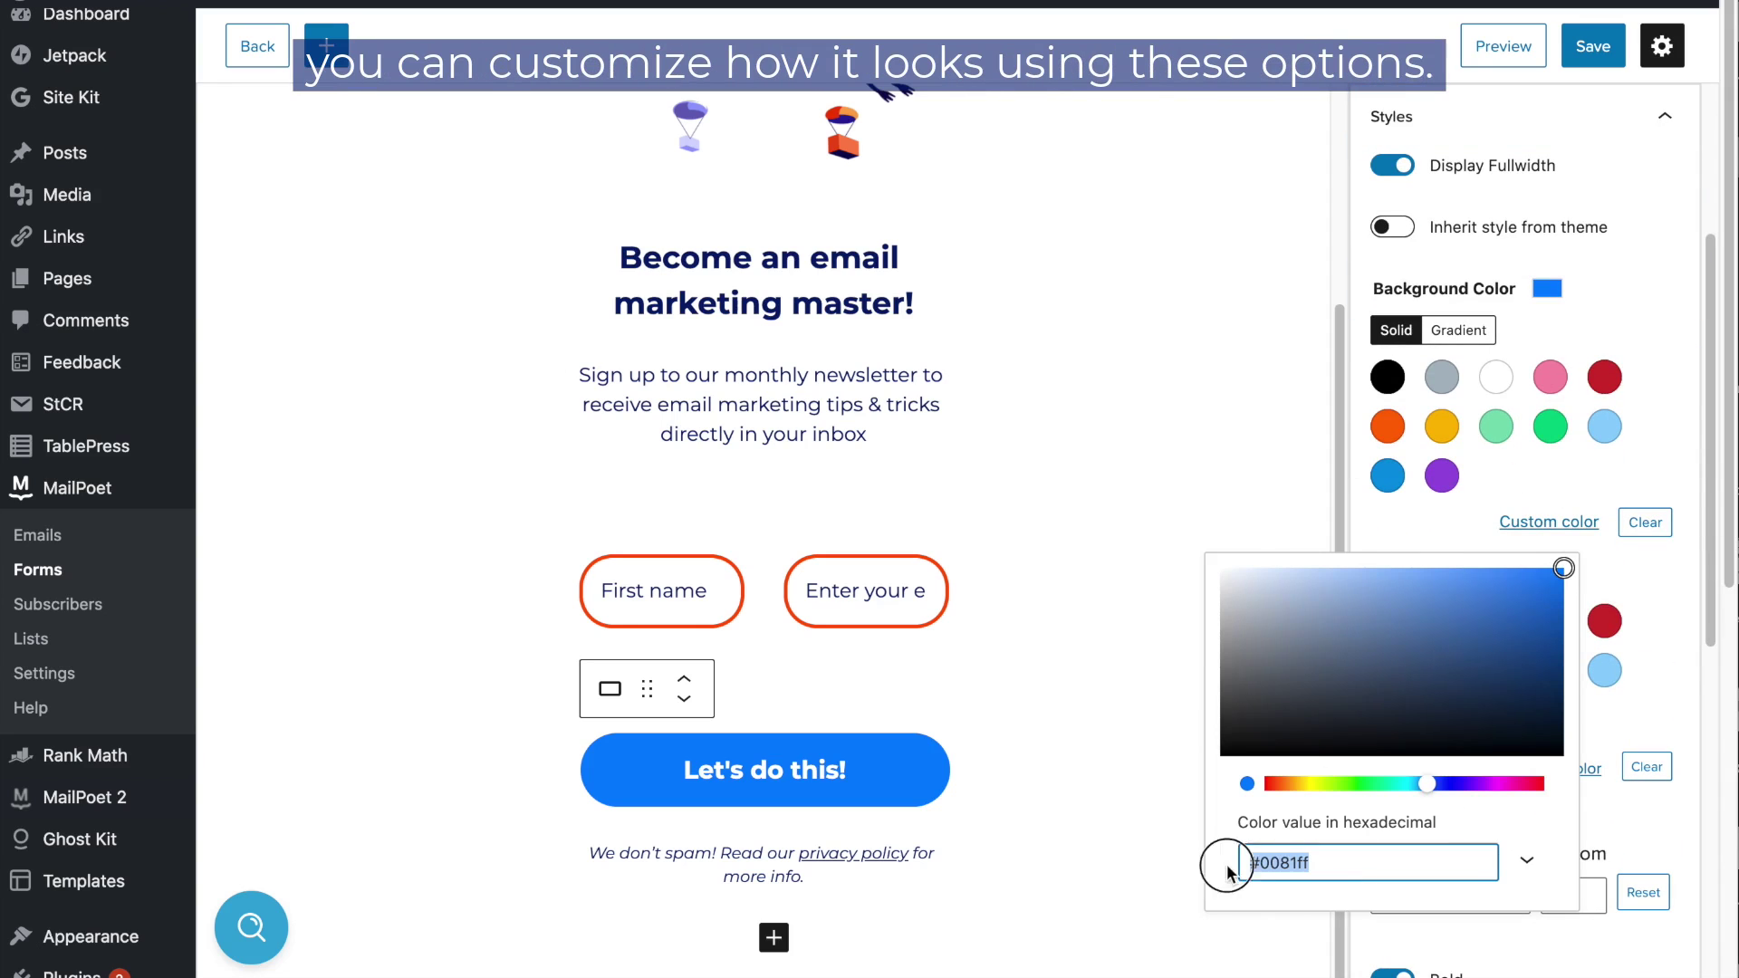
{"action": "type", "text": "#ff5001"}
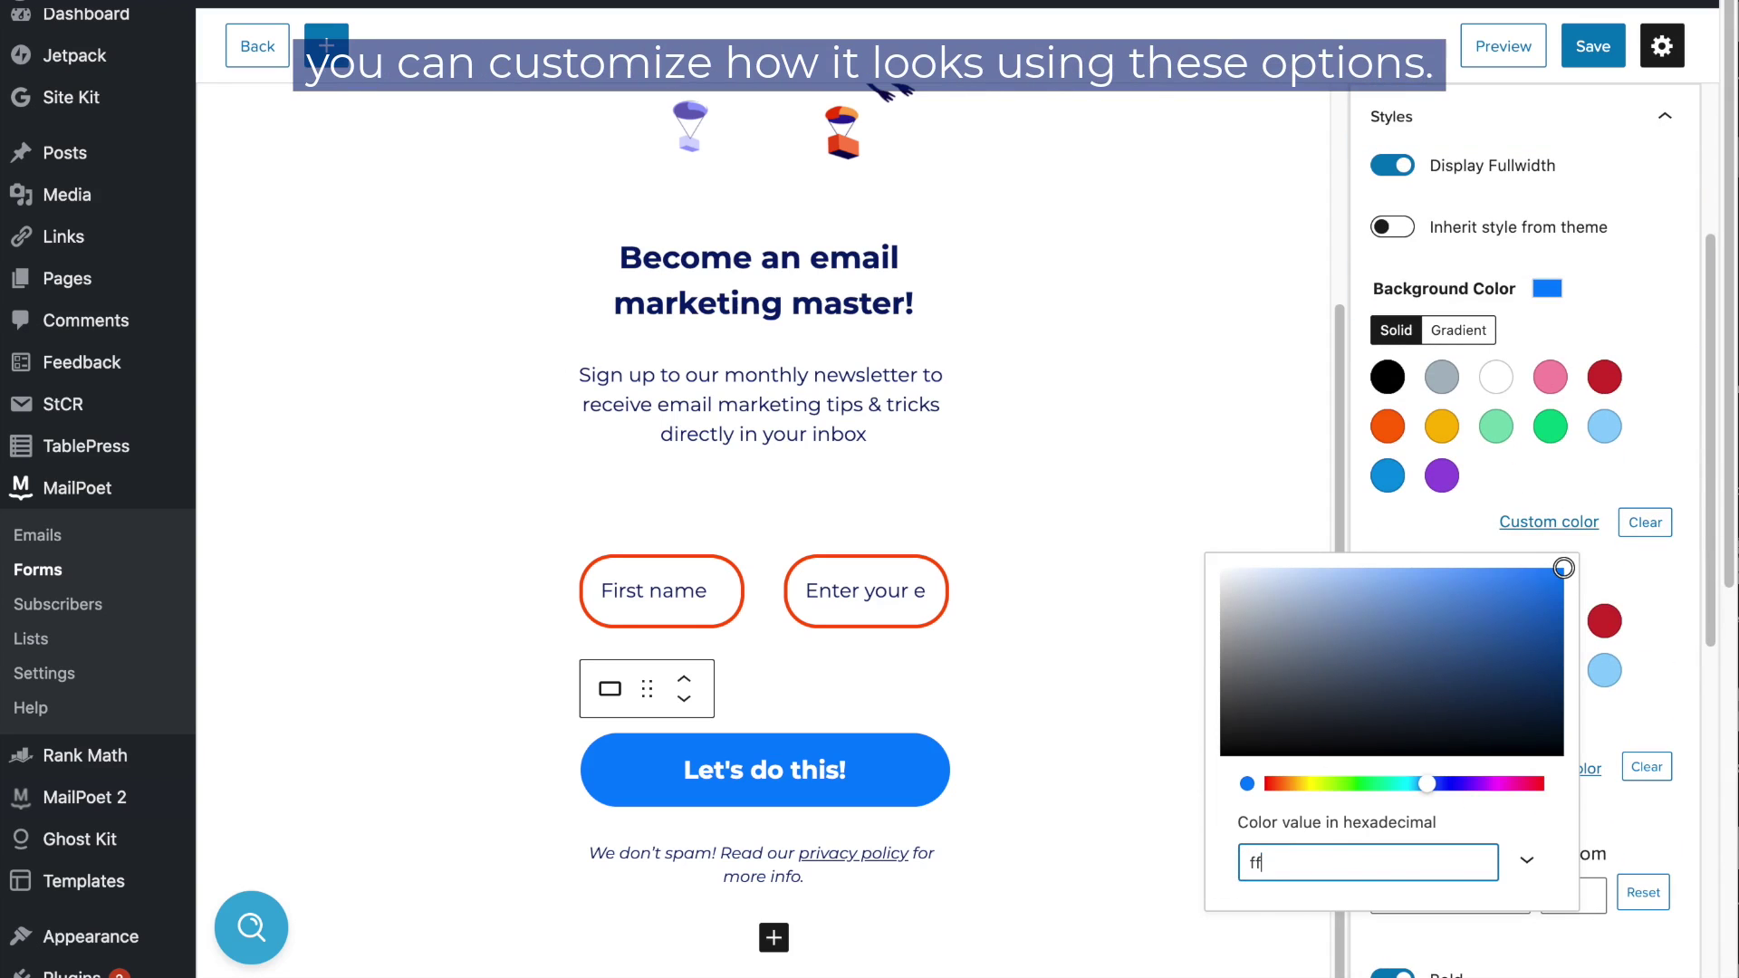
{"action": "left_click", "coordinate": [1640, 571]}
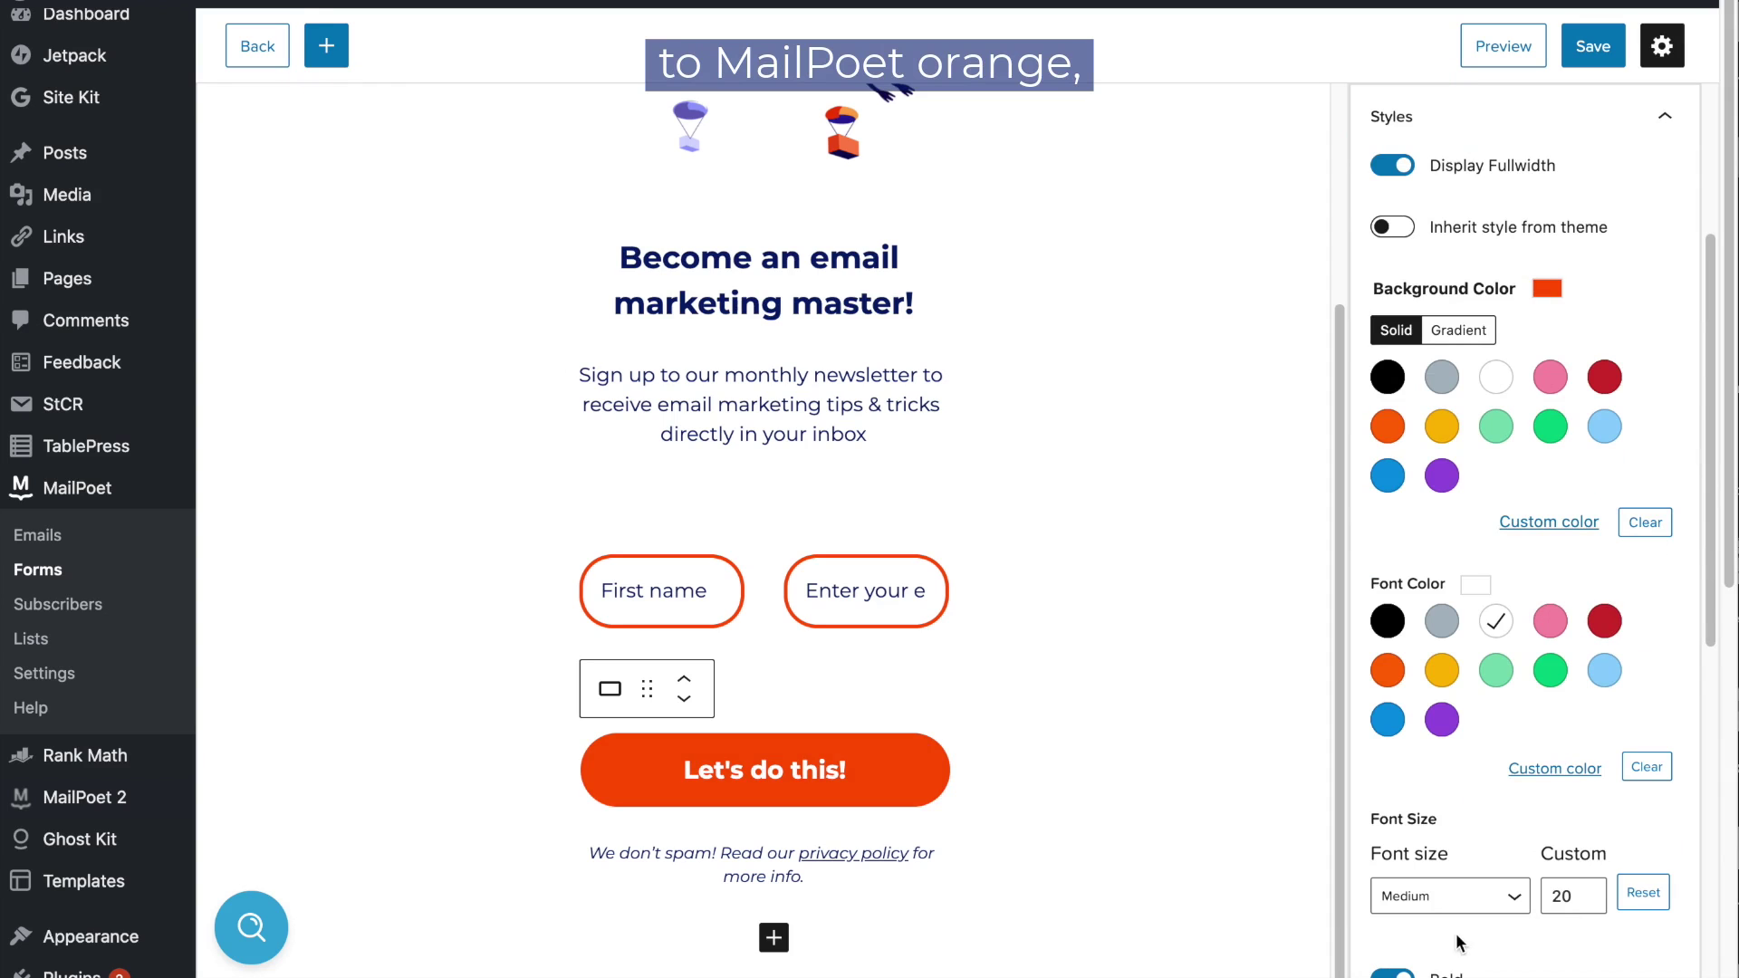
- Change the button's custom font size from 20 to 25
{"action": "left_click", "coordinate": [1570, 897]}
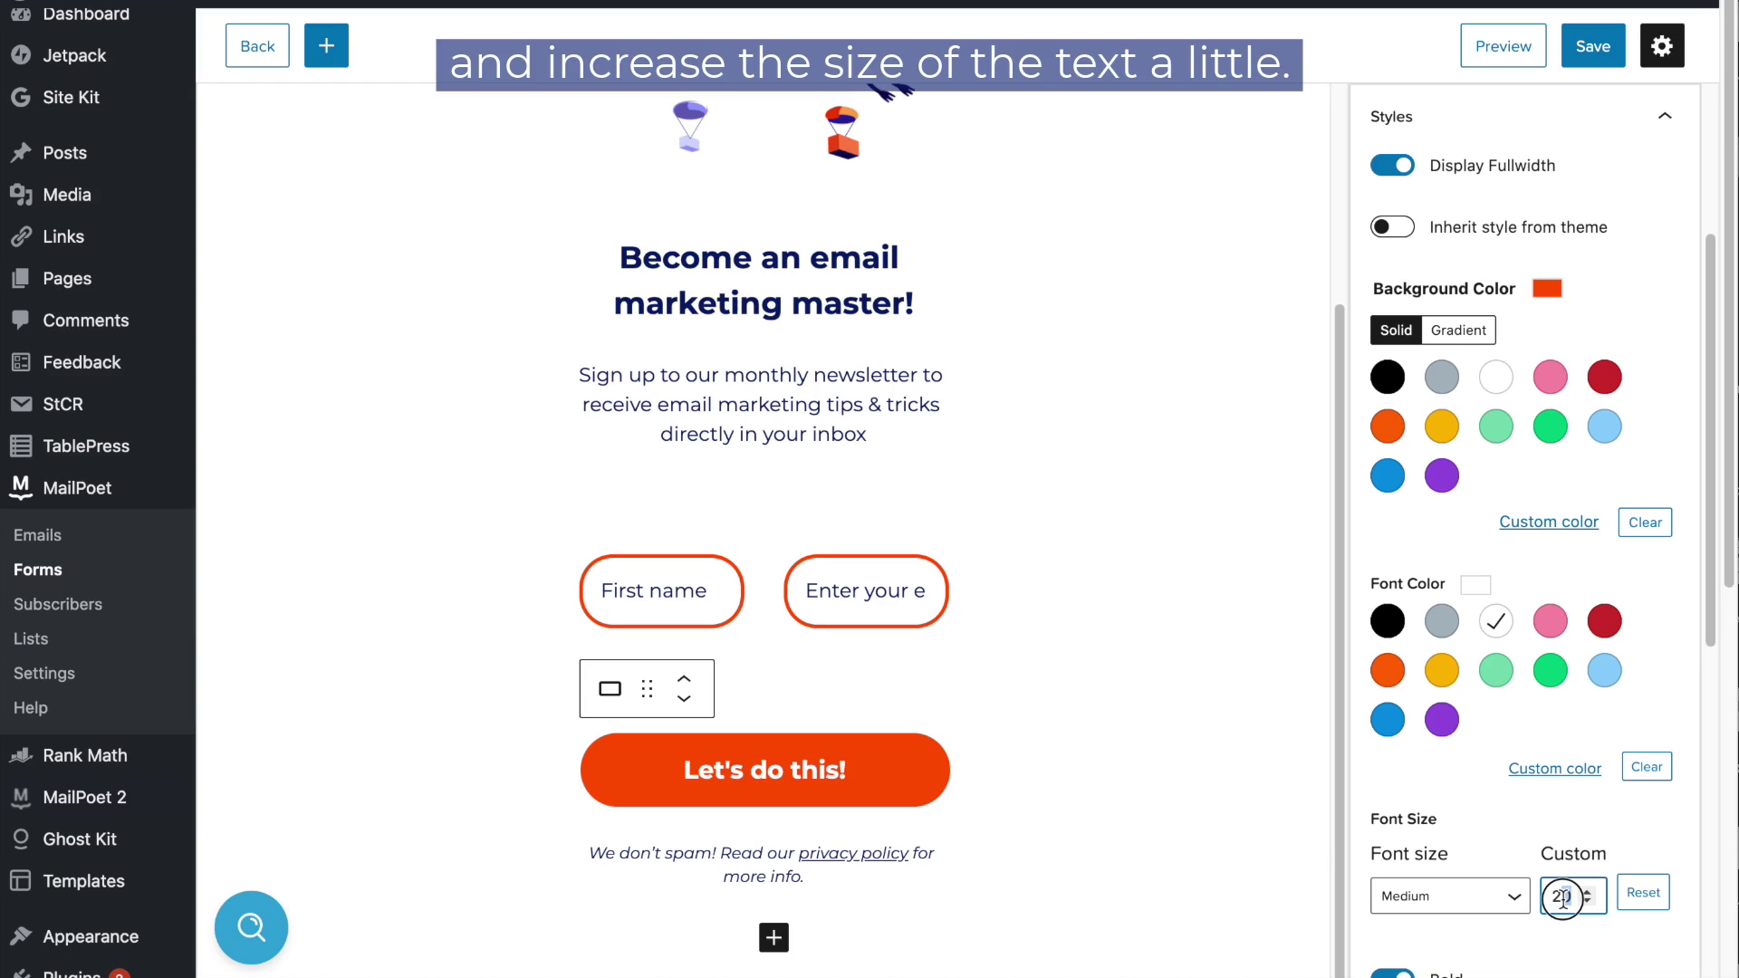
{"action": "key", "text": "BackSpace"}
{"action": "type", "text": "5"}
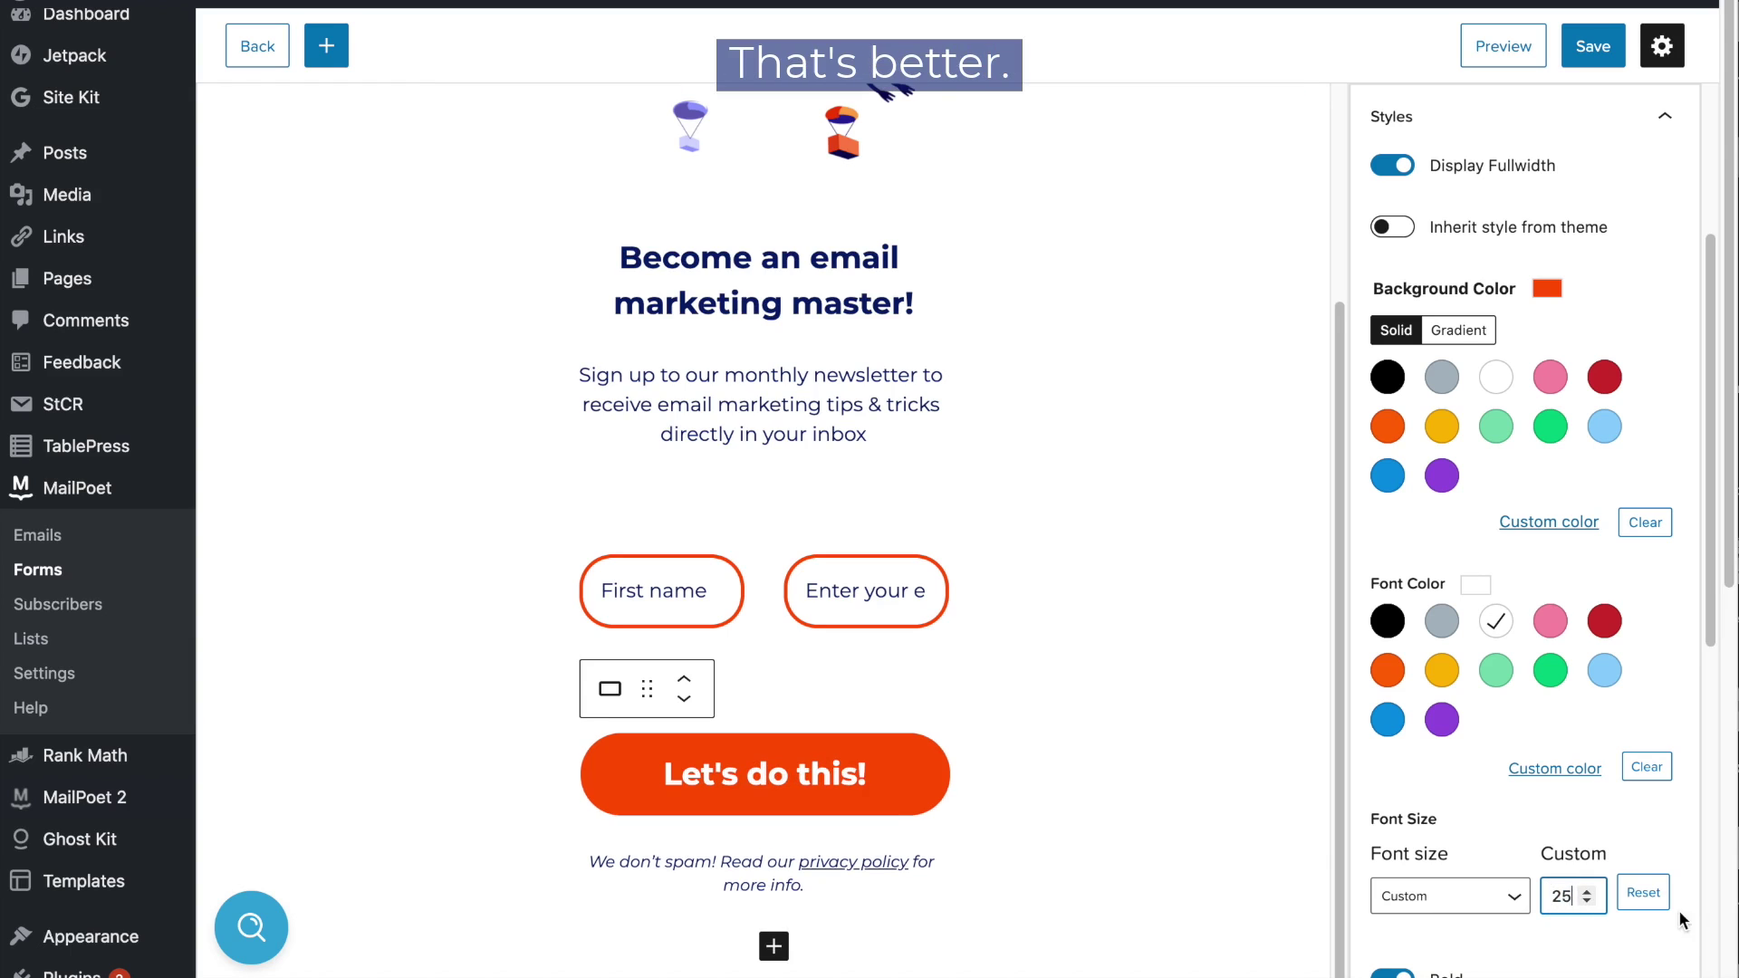
- Deselect the button and preview the pop-up form on a sample page
{"action": "left_click", "coordinate": [1248, 637]}
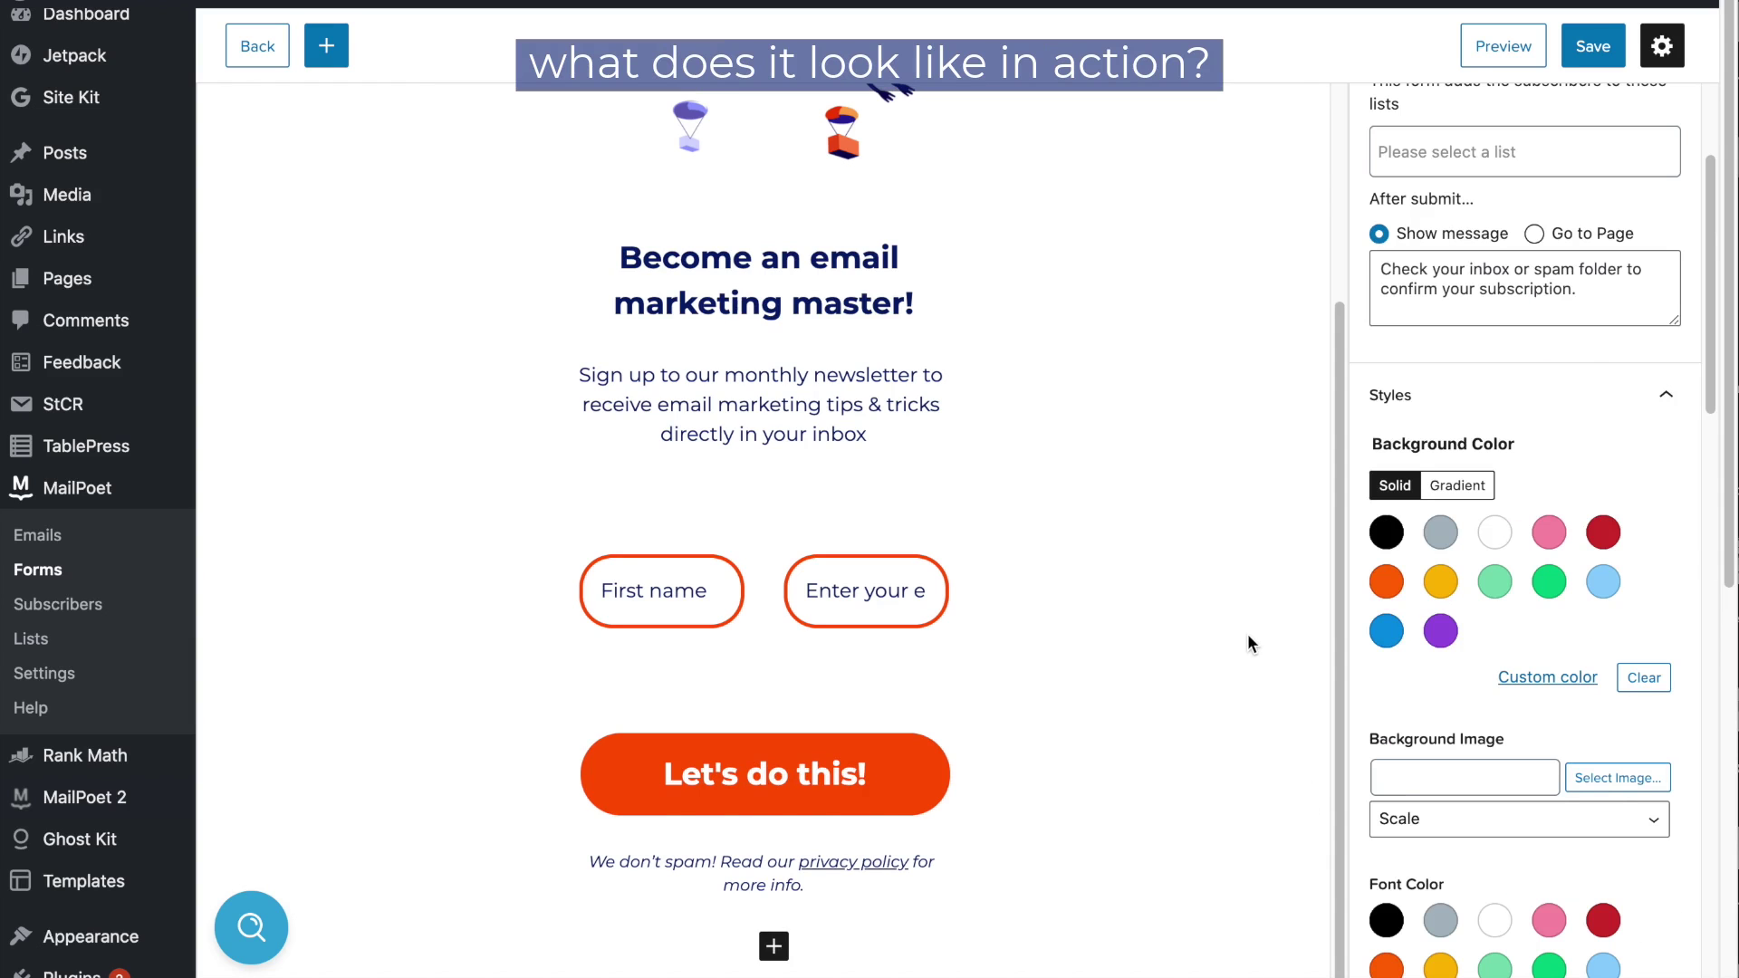
{"action": "left_click", "coordinate": [1518, 53]}
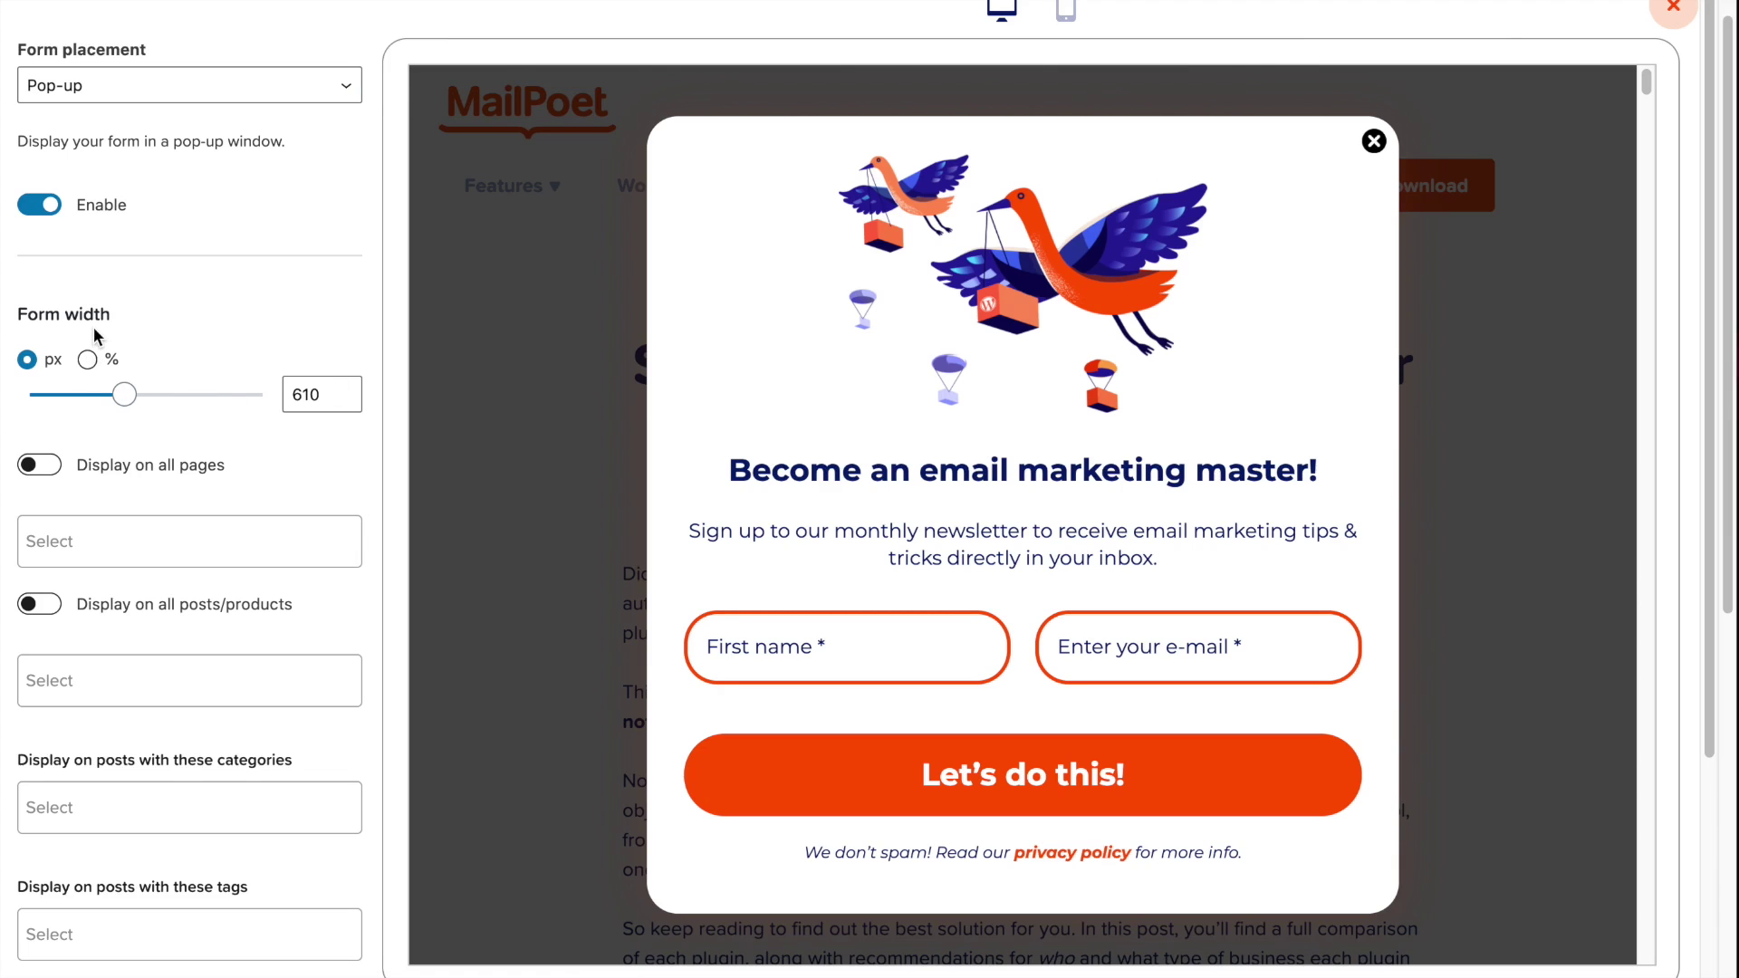
- Keep Pop-up placement and change the form width from 610 to 580 px
{"action": "left_click", "coordinate": [300, 102]}
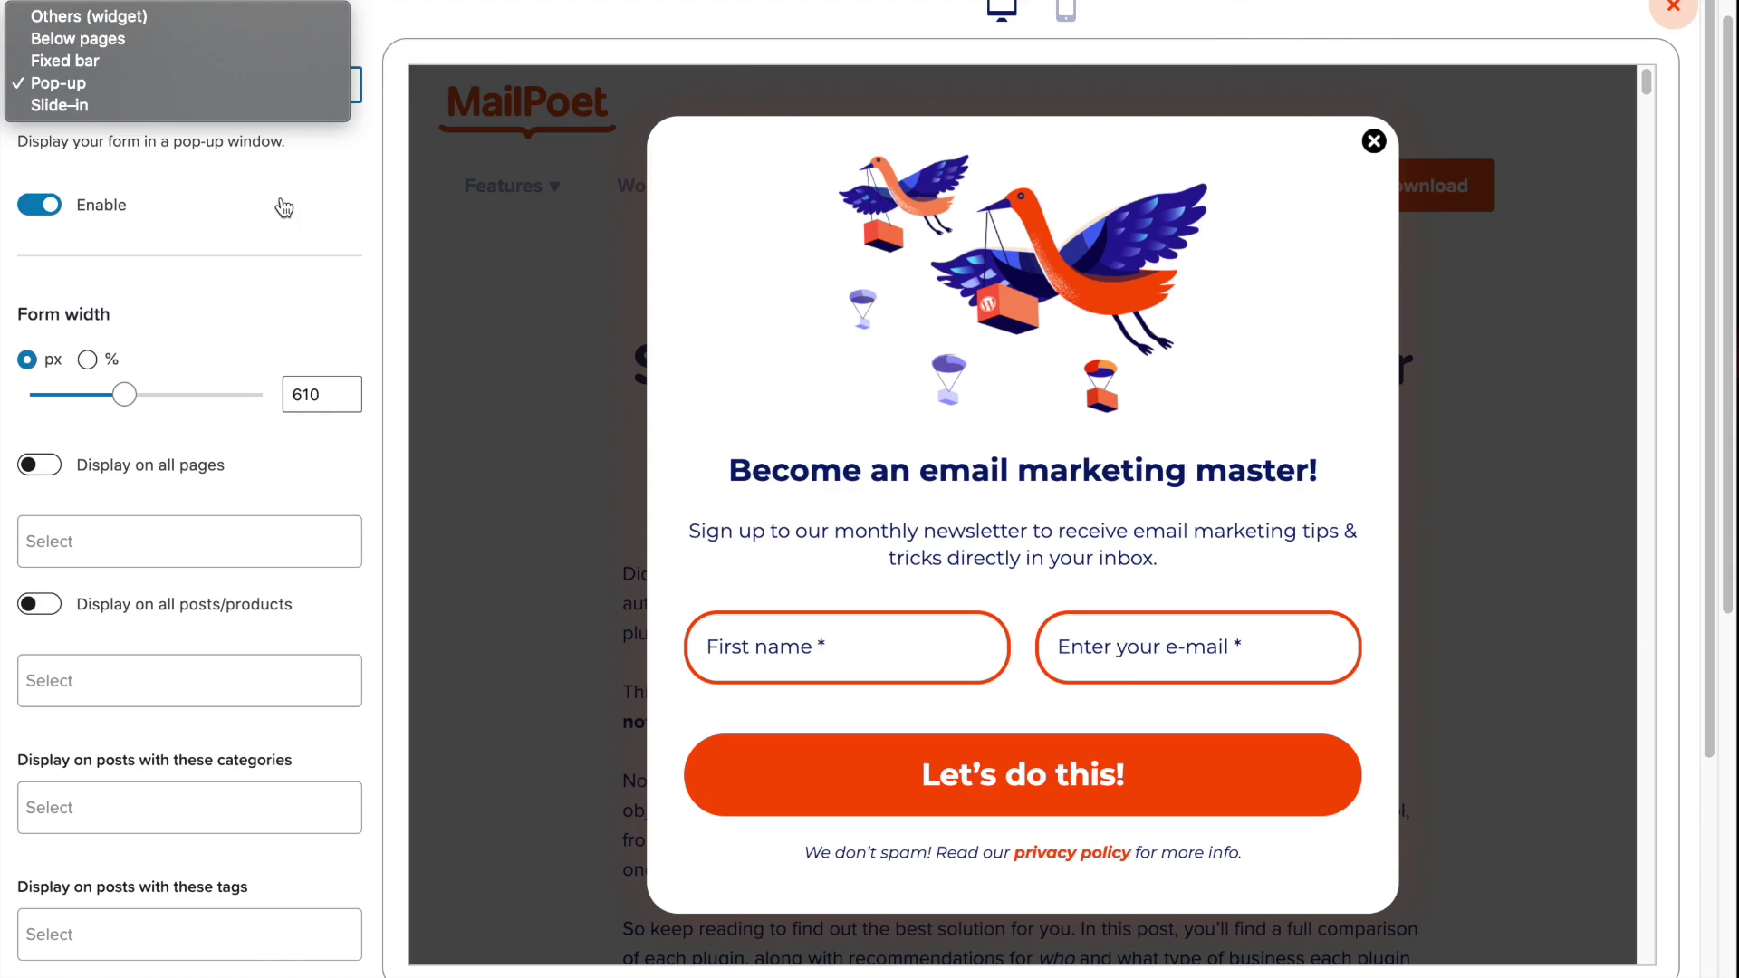
{"action": "left_click", "coordinate": [321, 396]}
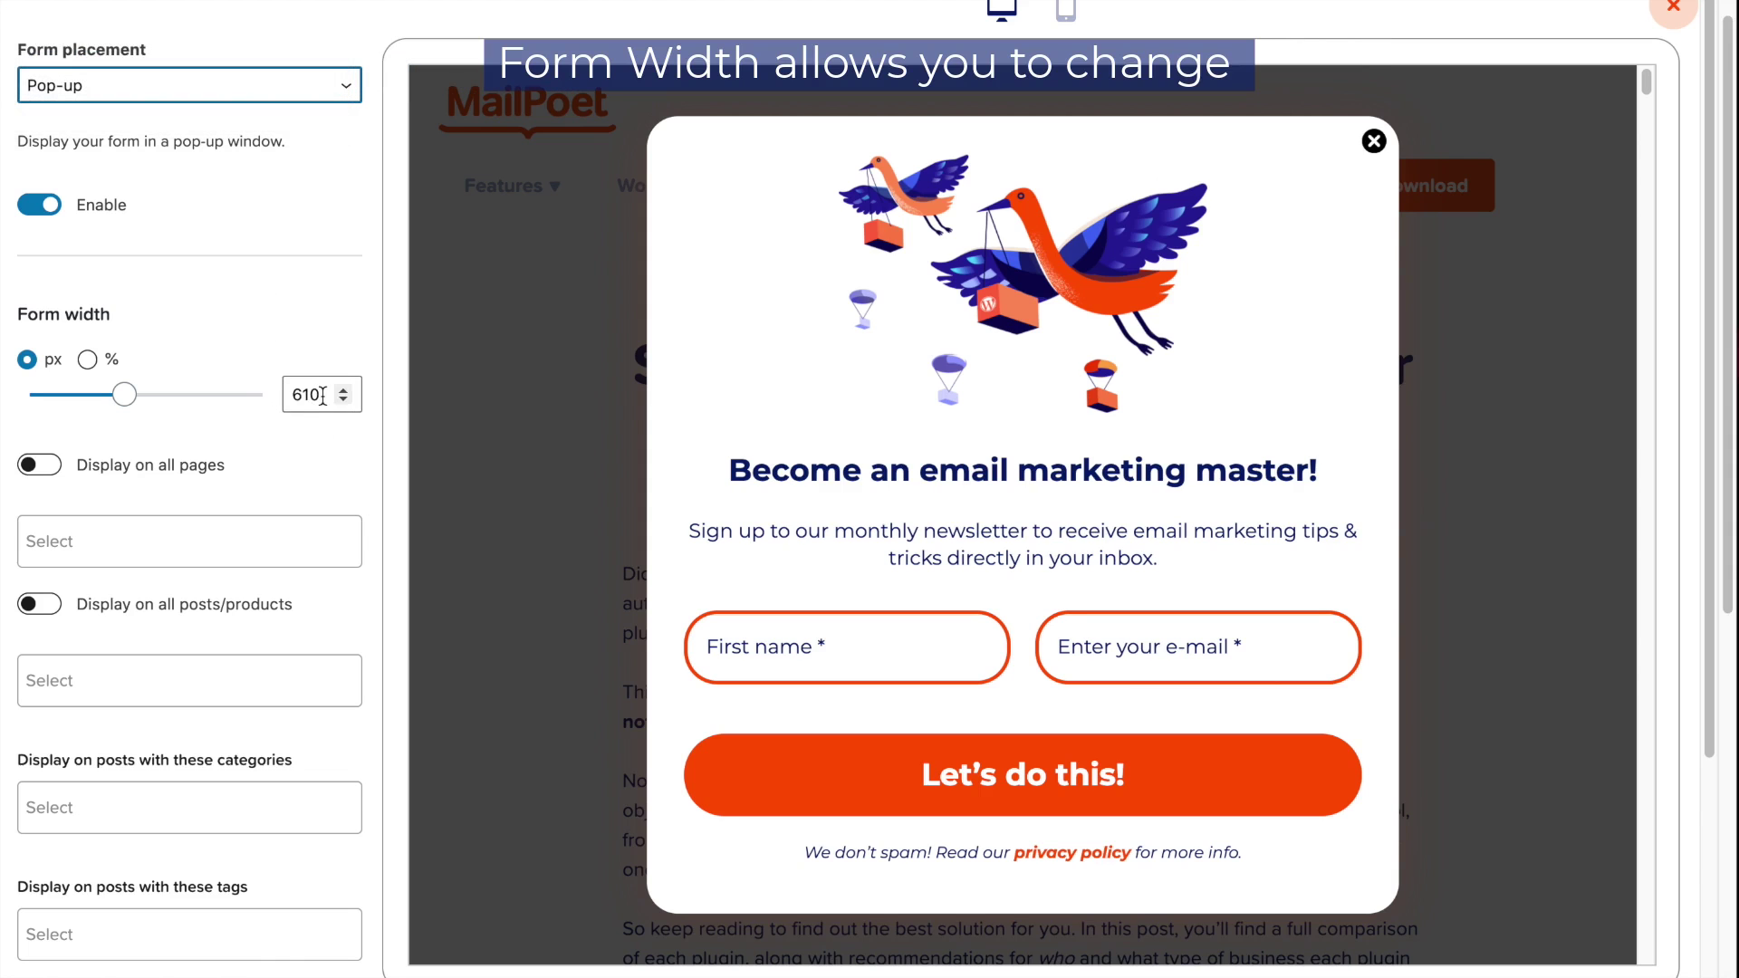
{"action": "double_click", "coordinate": [318, 395]}
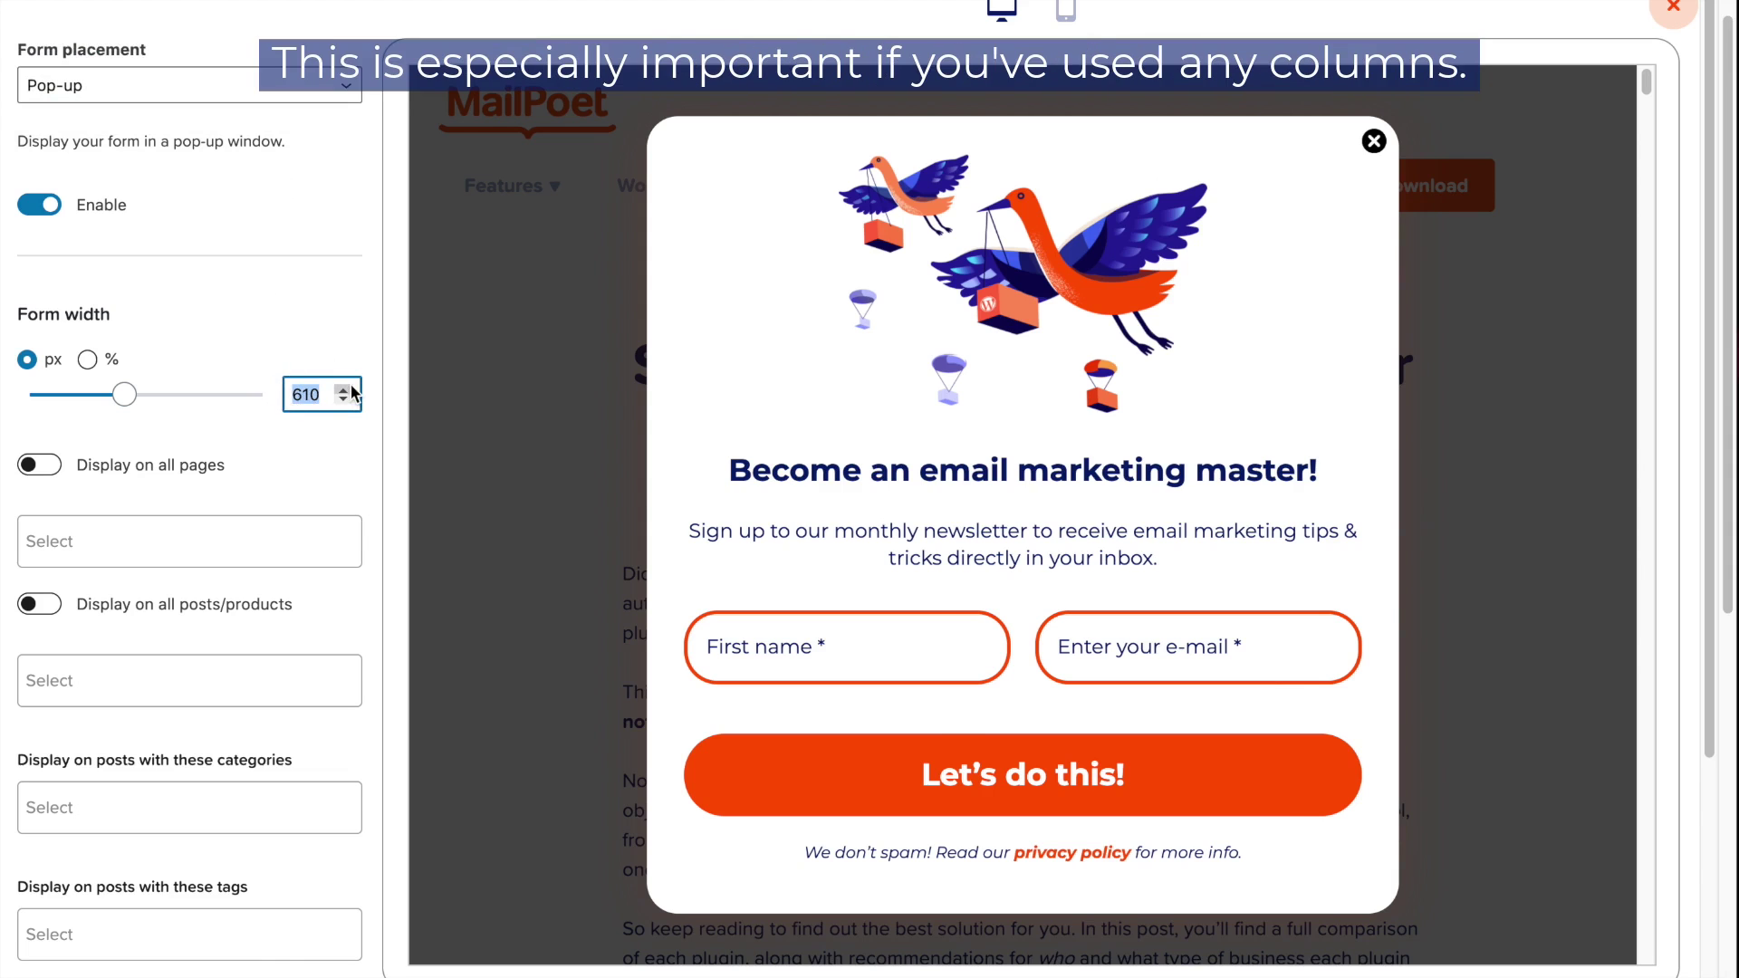
{"action": "type", "text": "500"}
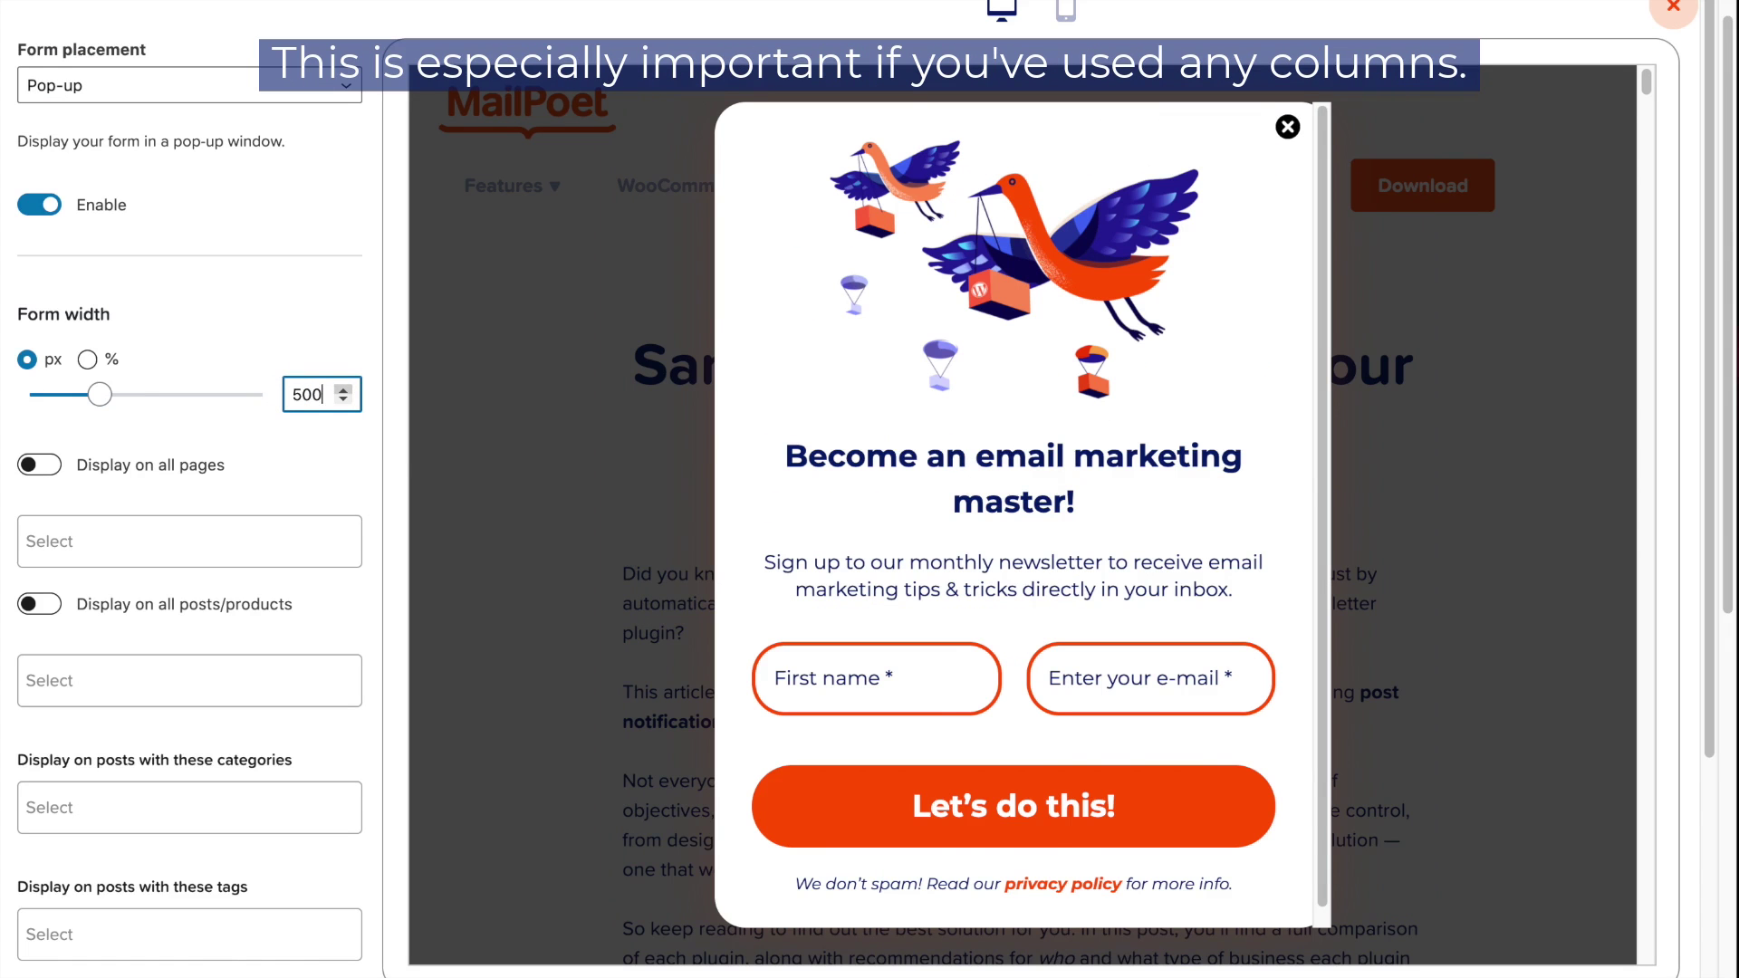
{"action": "key", "text": "BackSpace"}
{"action": "key", "text": "BackSpace"}
{"action": "type", "text": "50"}
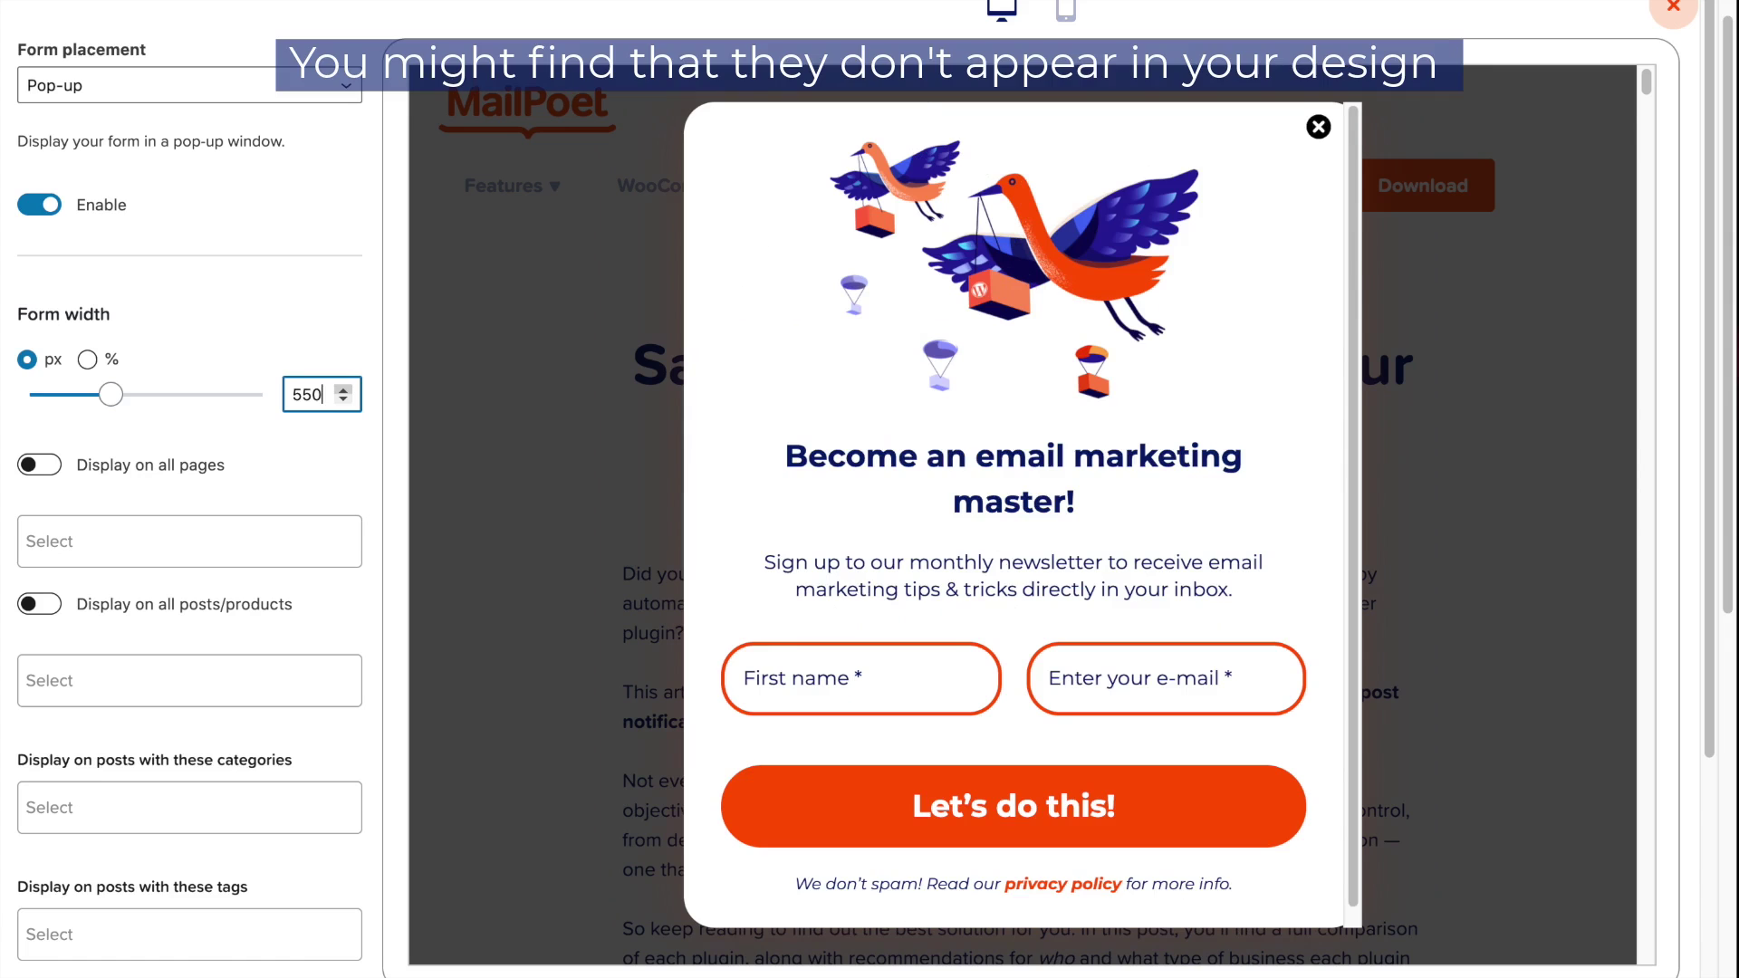
{"action": "key", "text": "BackSpace"}
{"action": "key", "text": "BackSpace"}
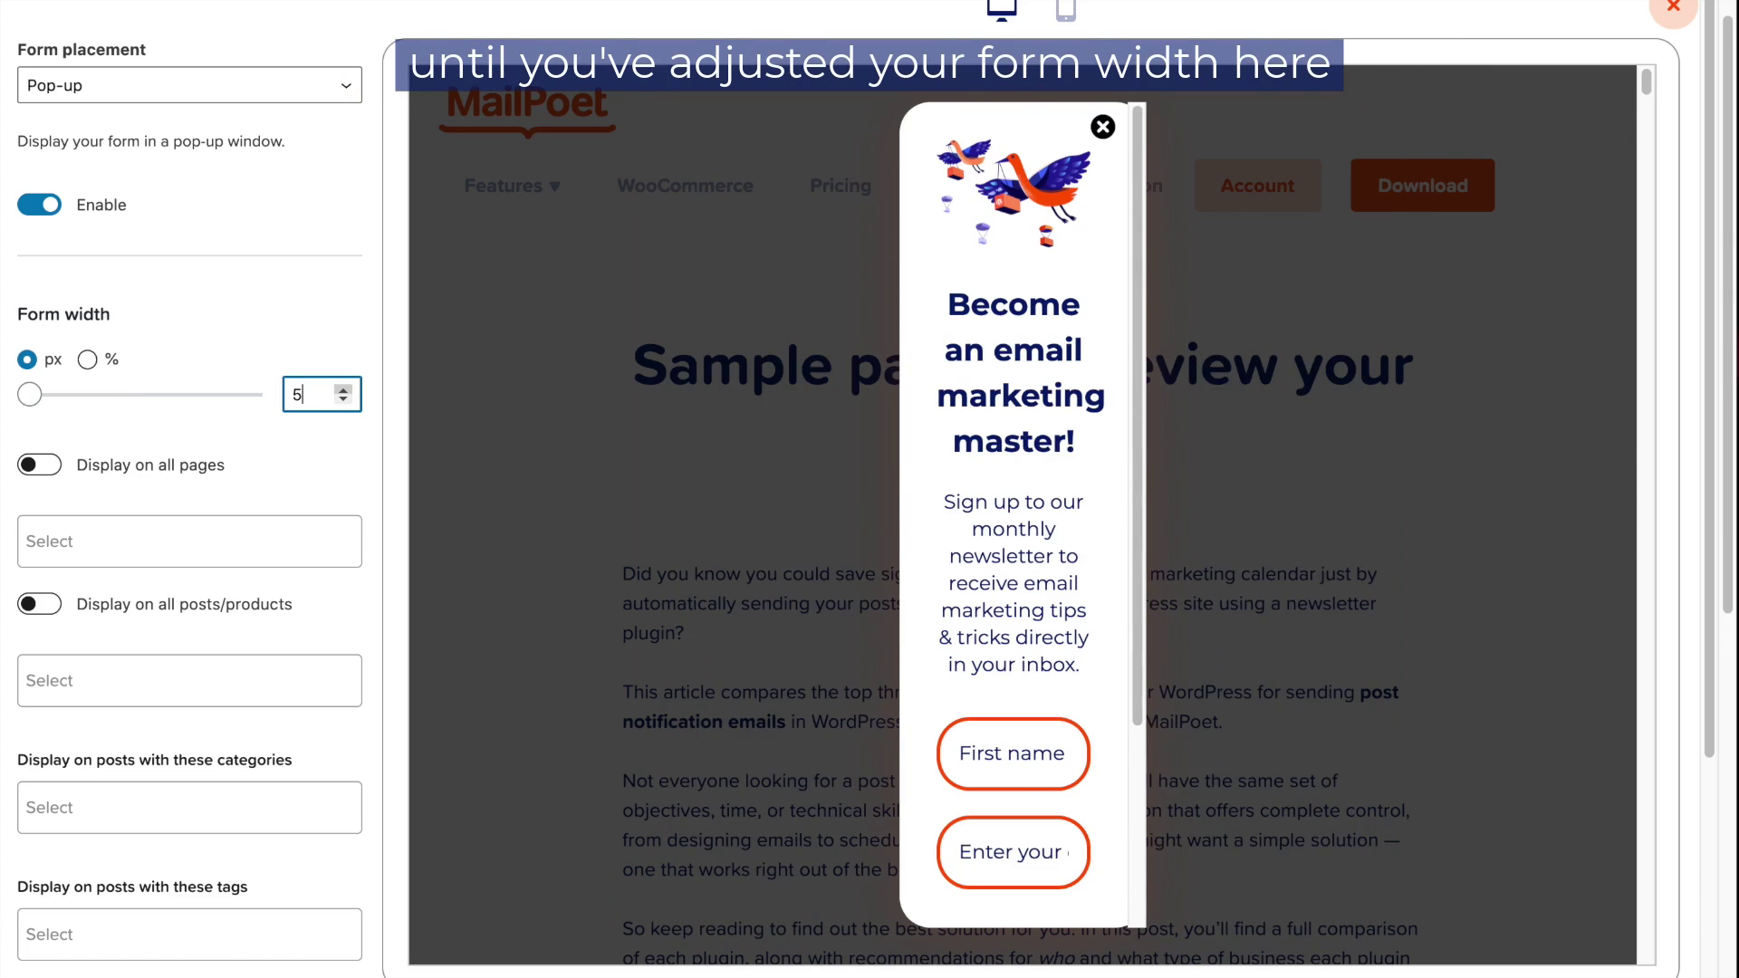
{"action": "type", "text": "80"}
{"action": "left_click", "coordinate": [322, 299]}
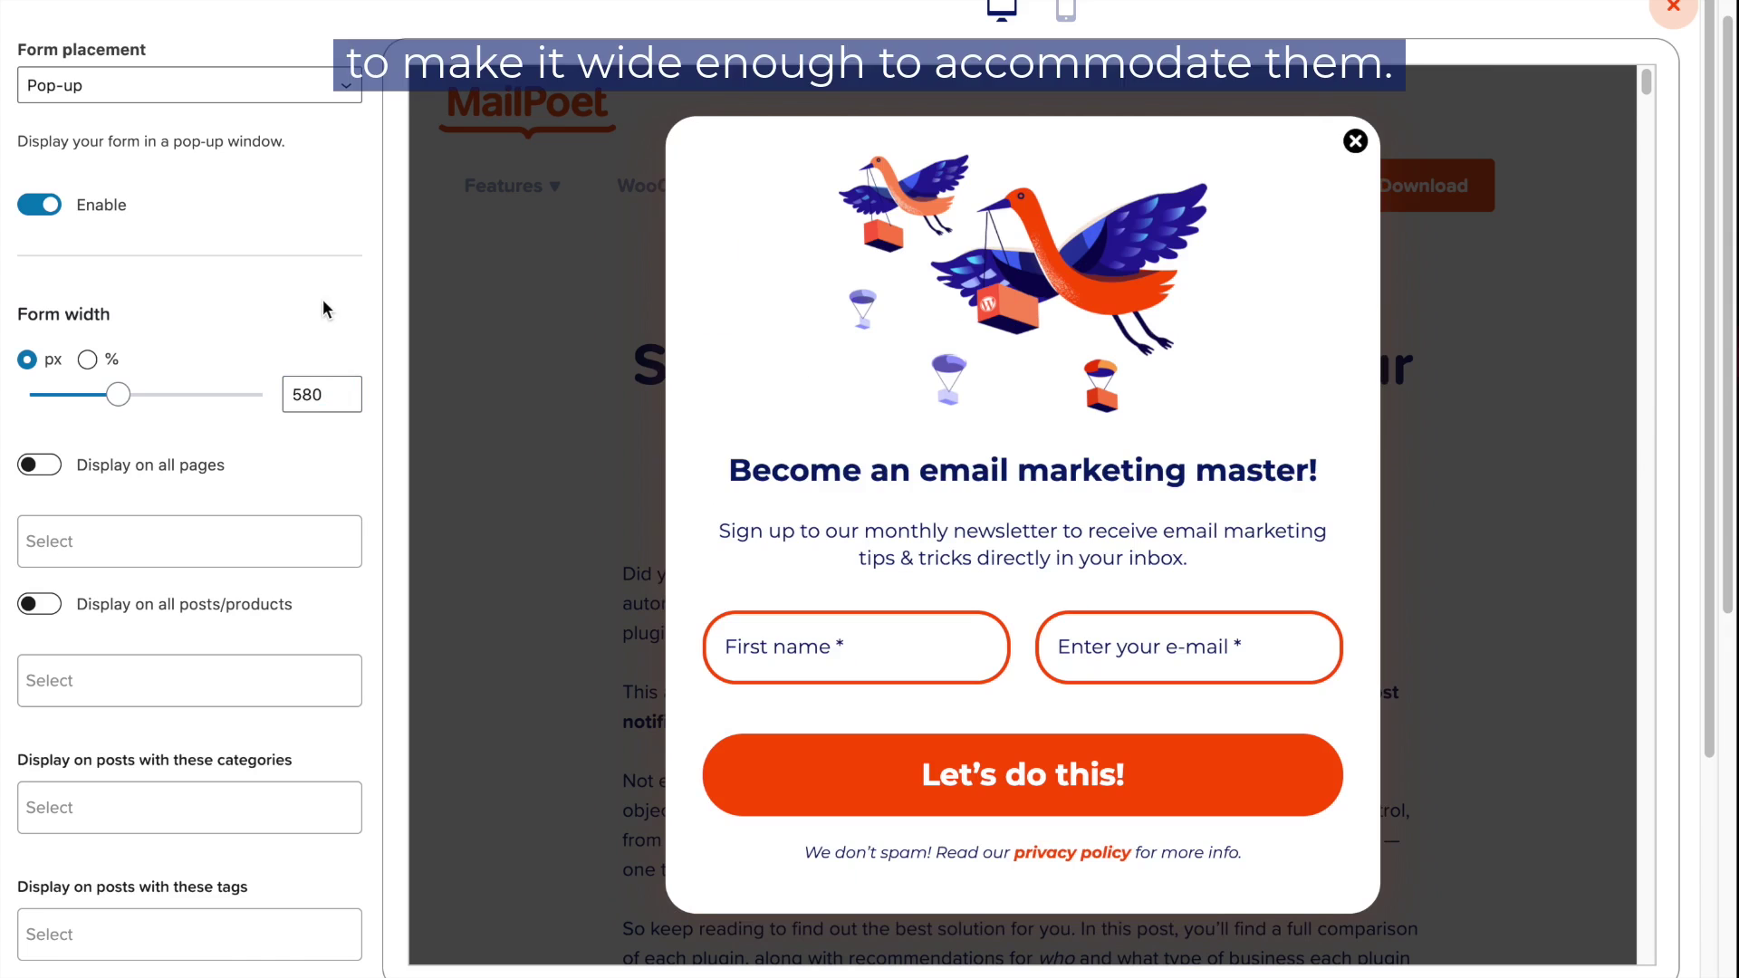
{"action": "scroll", "coordinate": [286, 476], "scroll_direction": "down", "scroll_amount": 1}
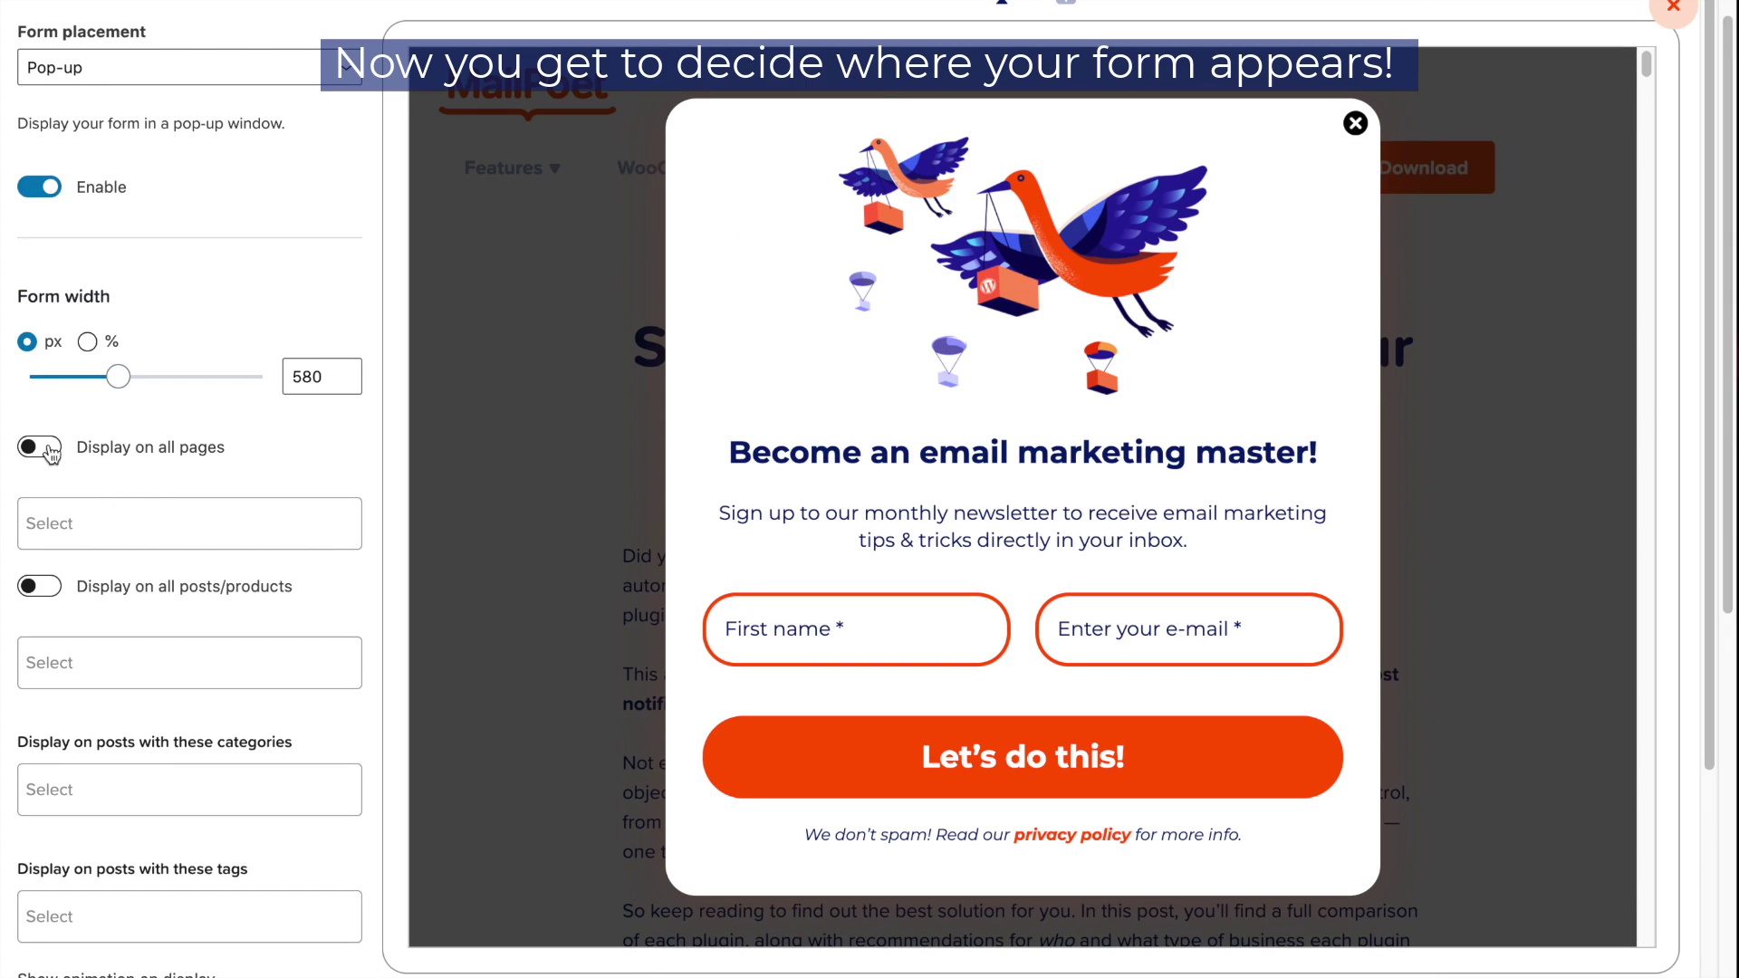
- Review the posts and categories targeting lists without selecting any
{"action": "scroll", "coordinate": [112, 604], "scroll_direction": "down", "scroll_amount": 1}
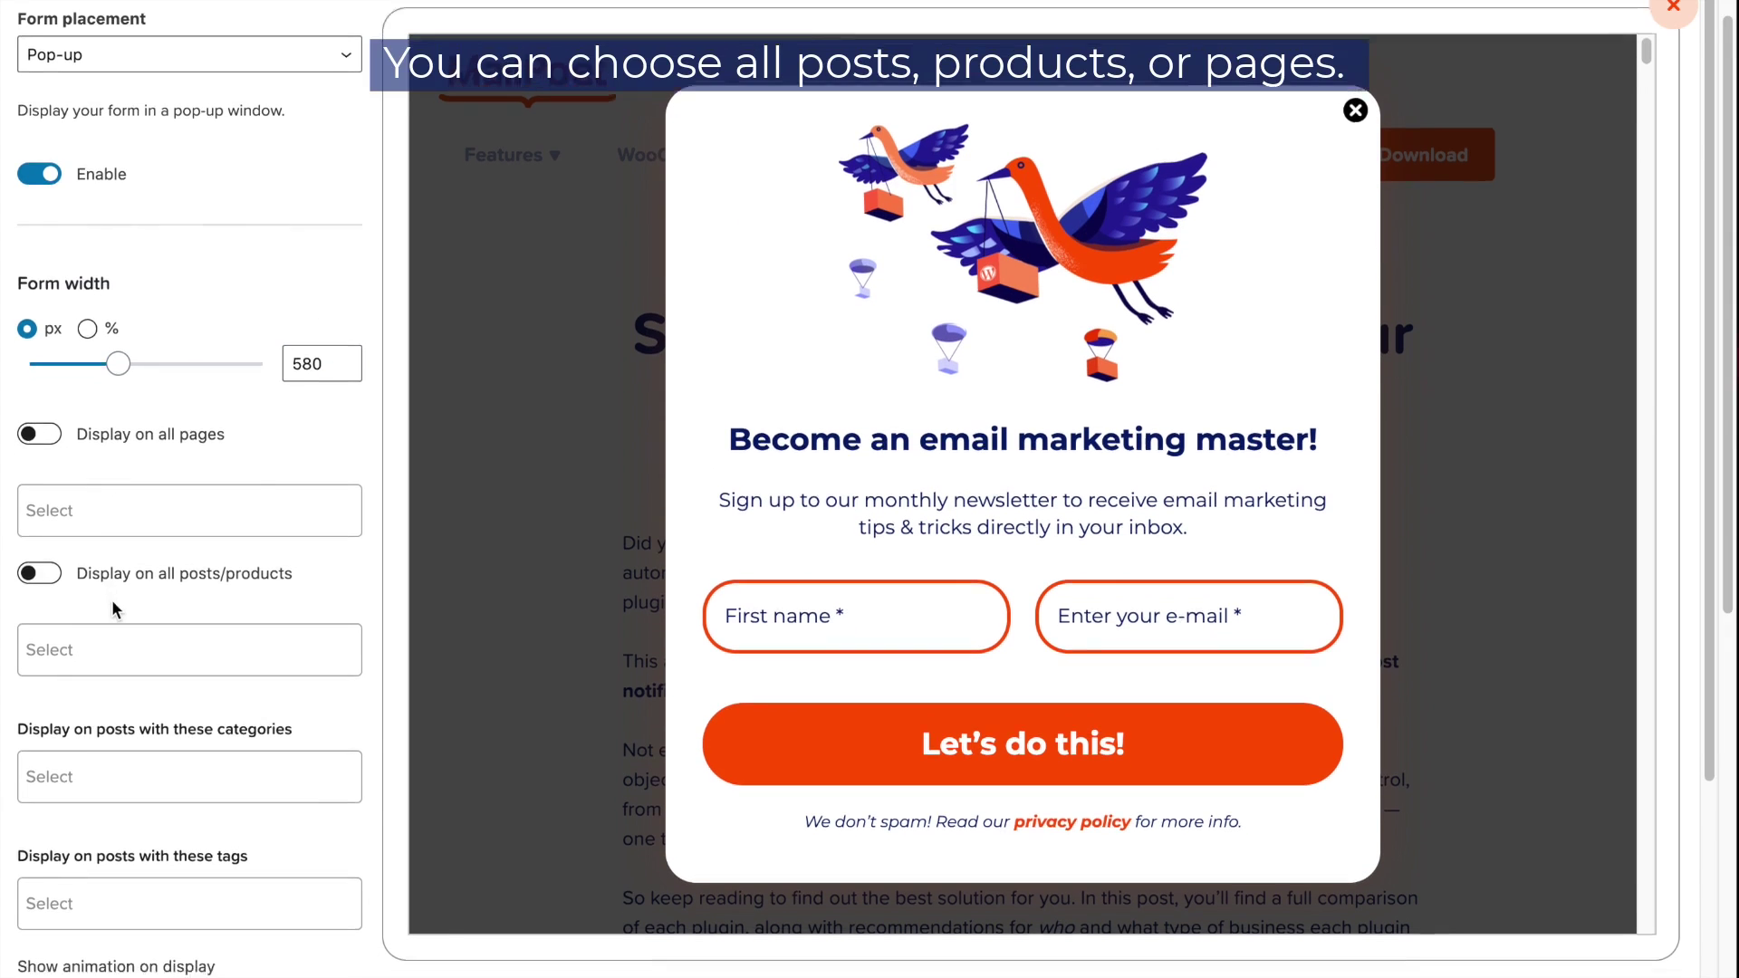
{"action": "scroll", "coordinate": [112, 600], "scroll_direction": "down", "scroll_amount": 3}
{"action": "left_click", "coordinate": [128, 469]}
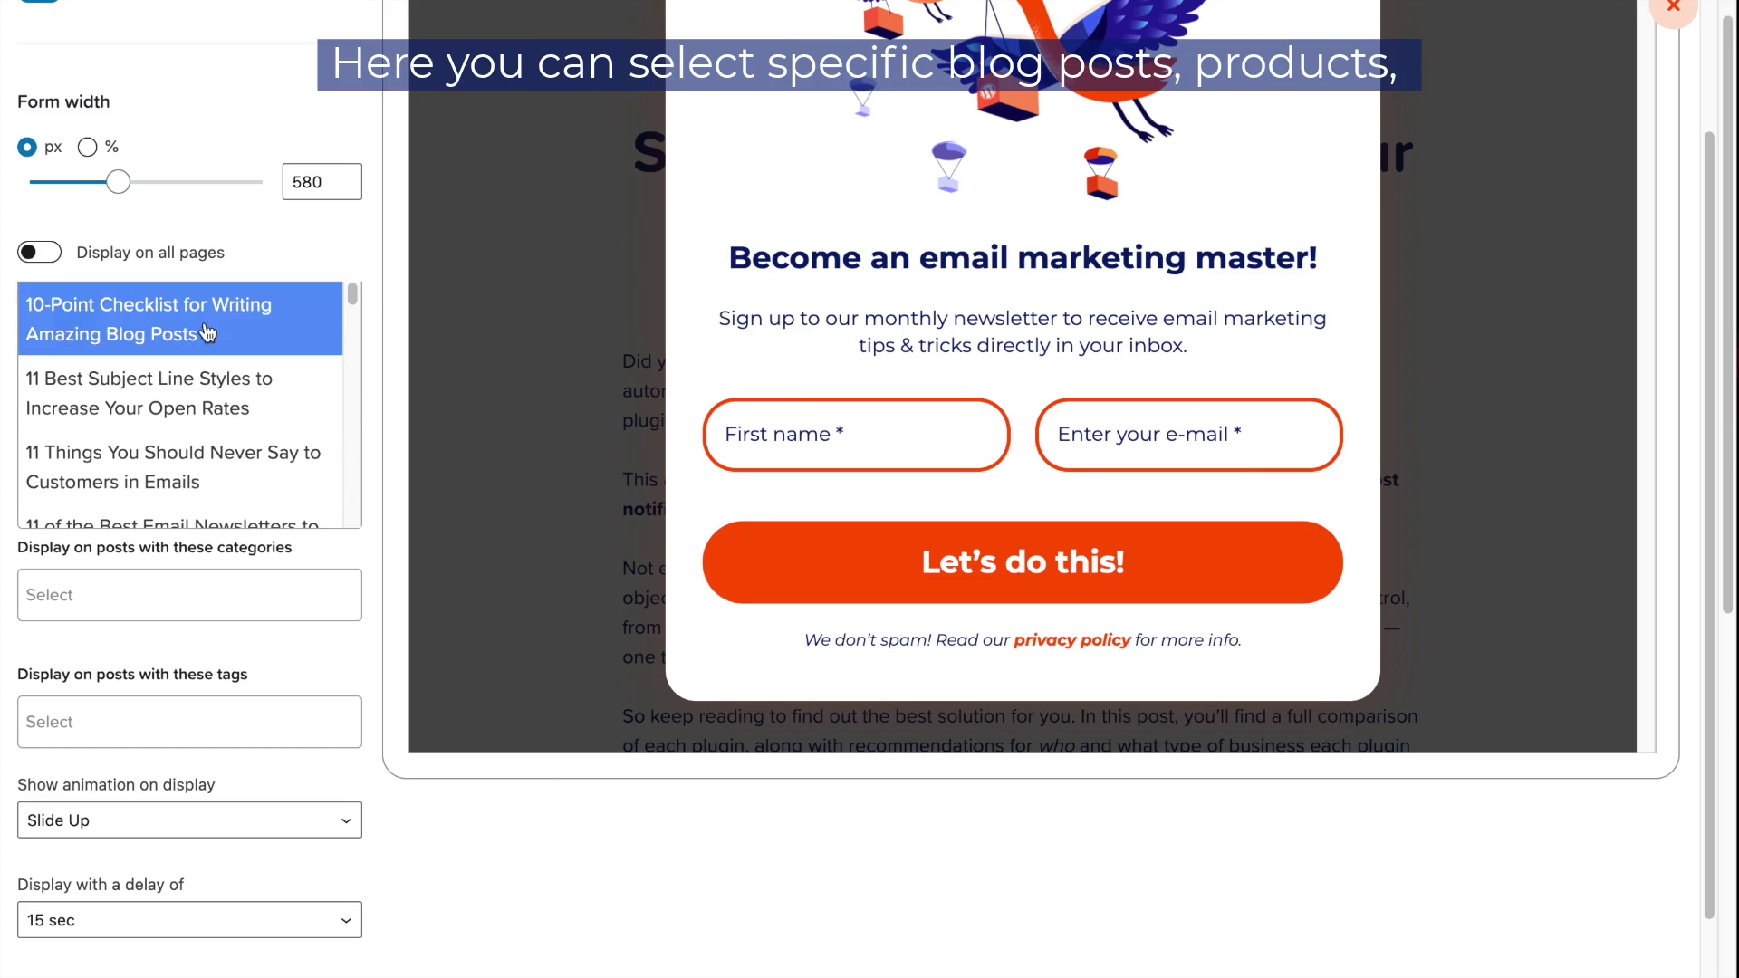
{"action": "left_click", "coordinate": [200, 582]}
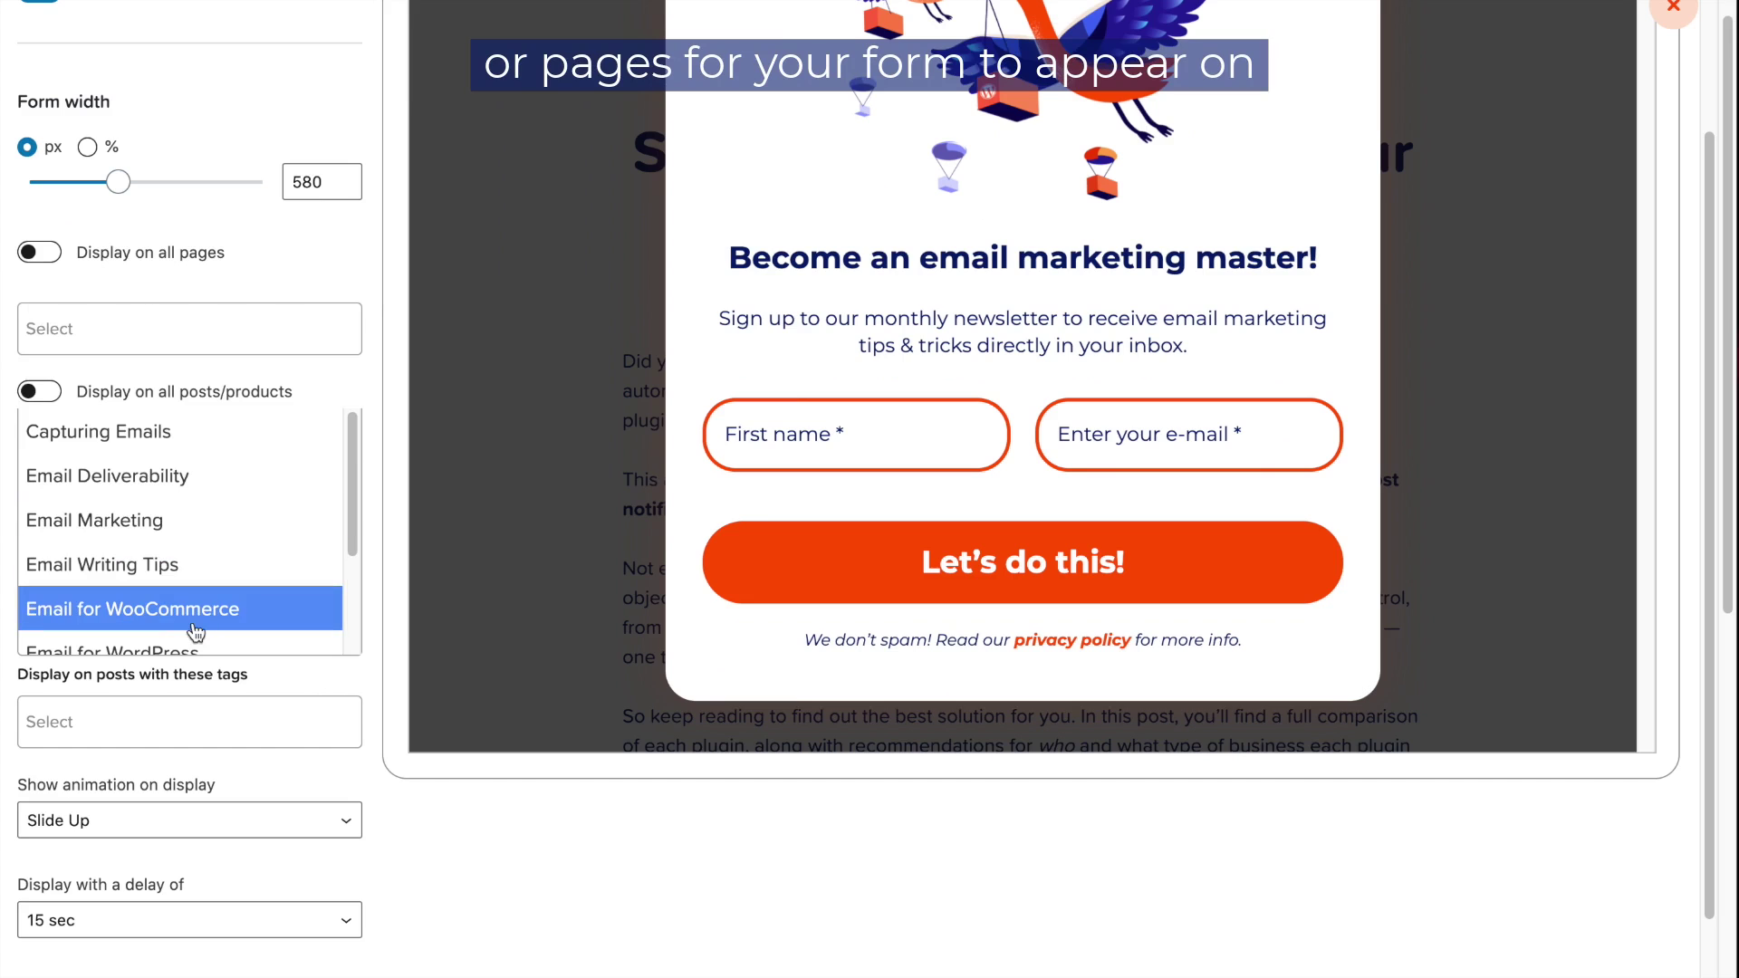
{"action": "left_click", "coordinate": [275, 672]}
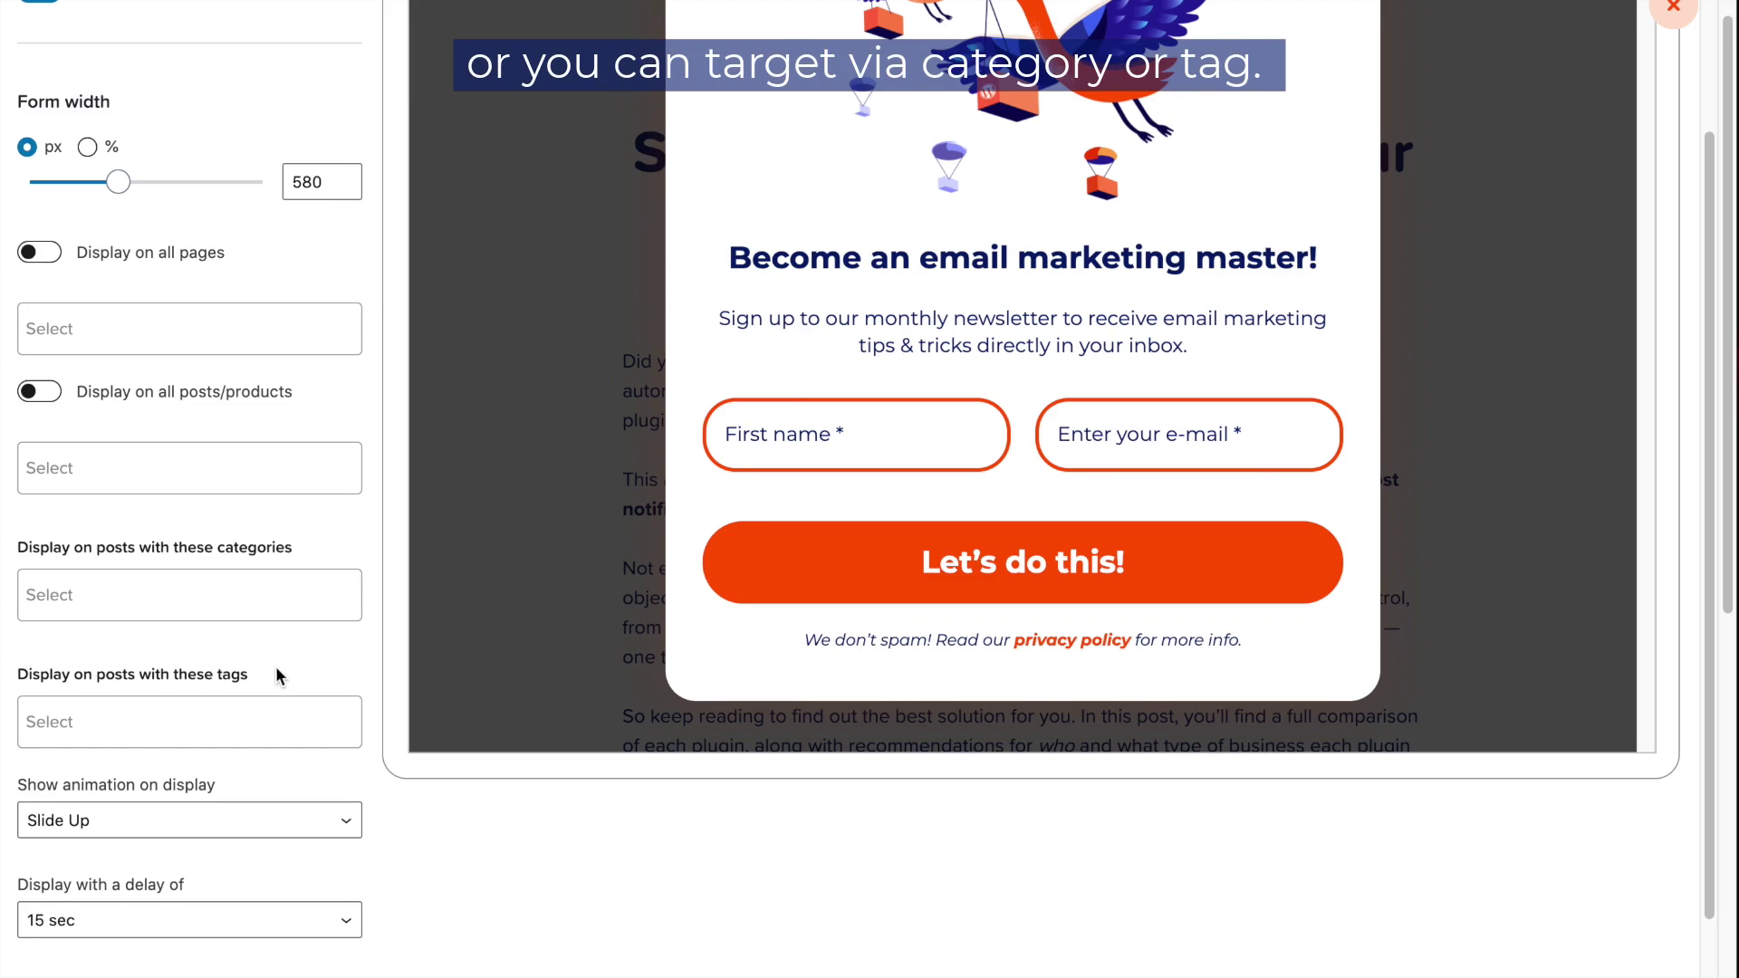
{"action": "scroll", "coordinate": [270, 660], "scroll_direction": "down", "scroll_amount": 1}
{"action": "scroll", "coordinate": [270, 660], "scroll_direction": "up", "scroll_amount": 1}
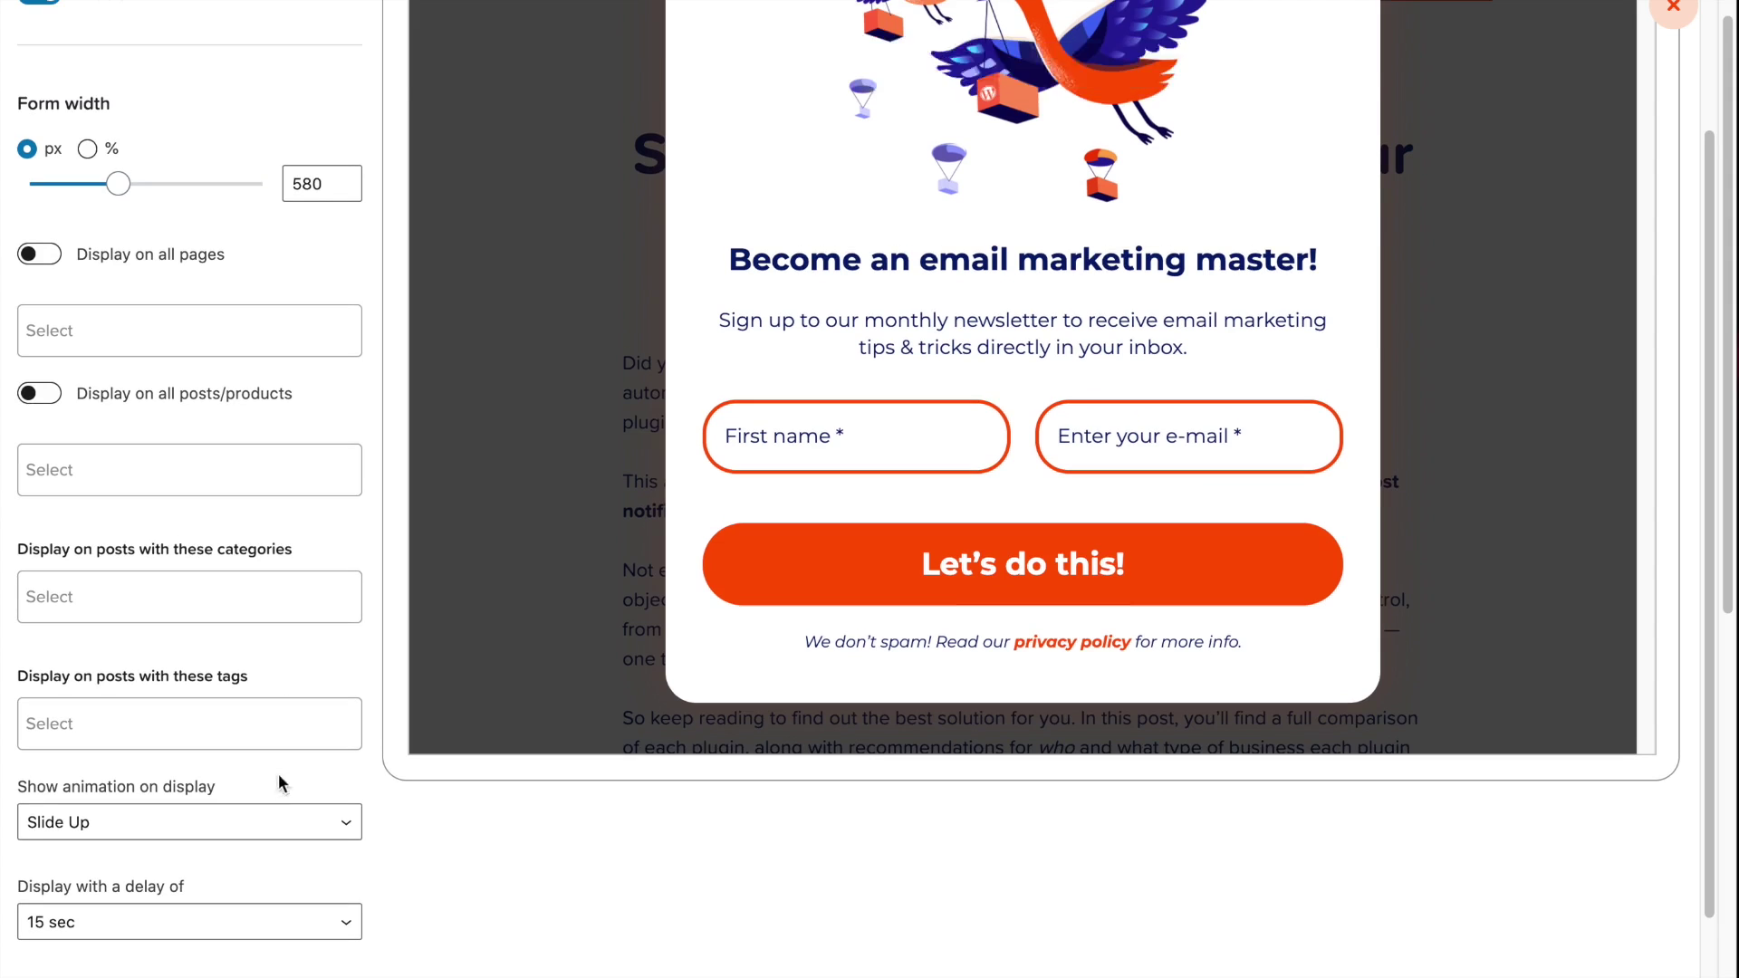
{"action": "scroll", "coordinate": [540, 746], "scroll_direction": "up", "scroll_amount": 1}
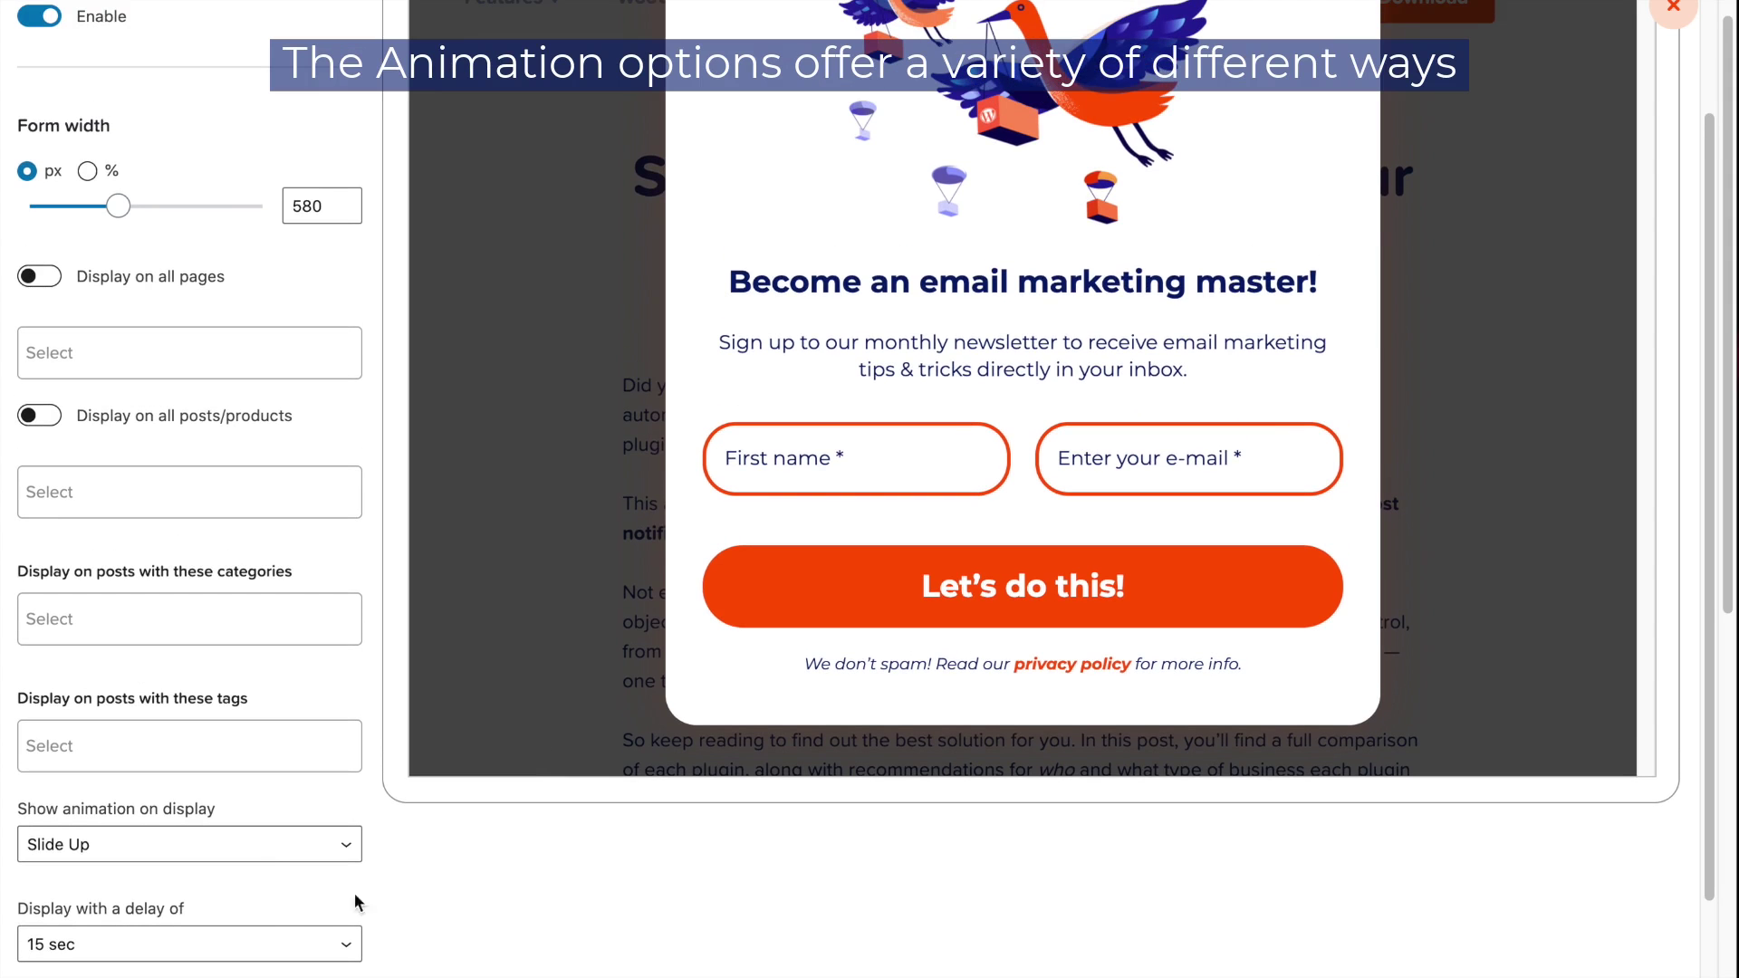
- Set the display animation to Fade In after briefly trying Flip
{"action": "left_click", "coordinate": [266, 861]}
{"action": "left_click", "coordinate": [203, 932]}
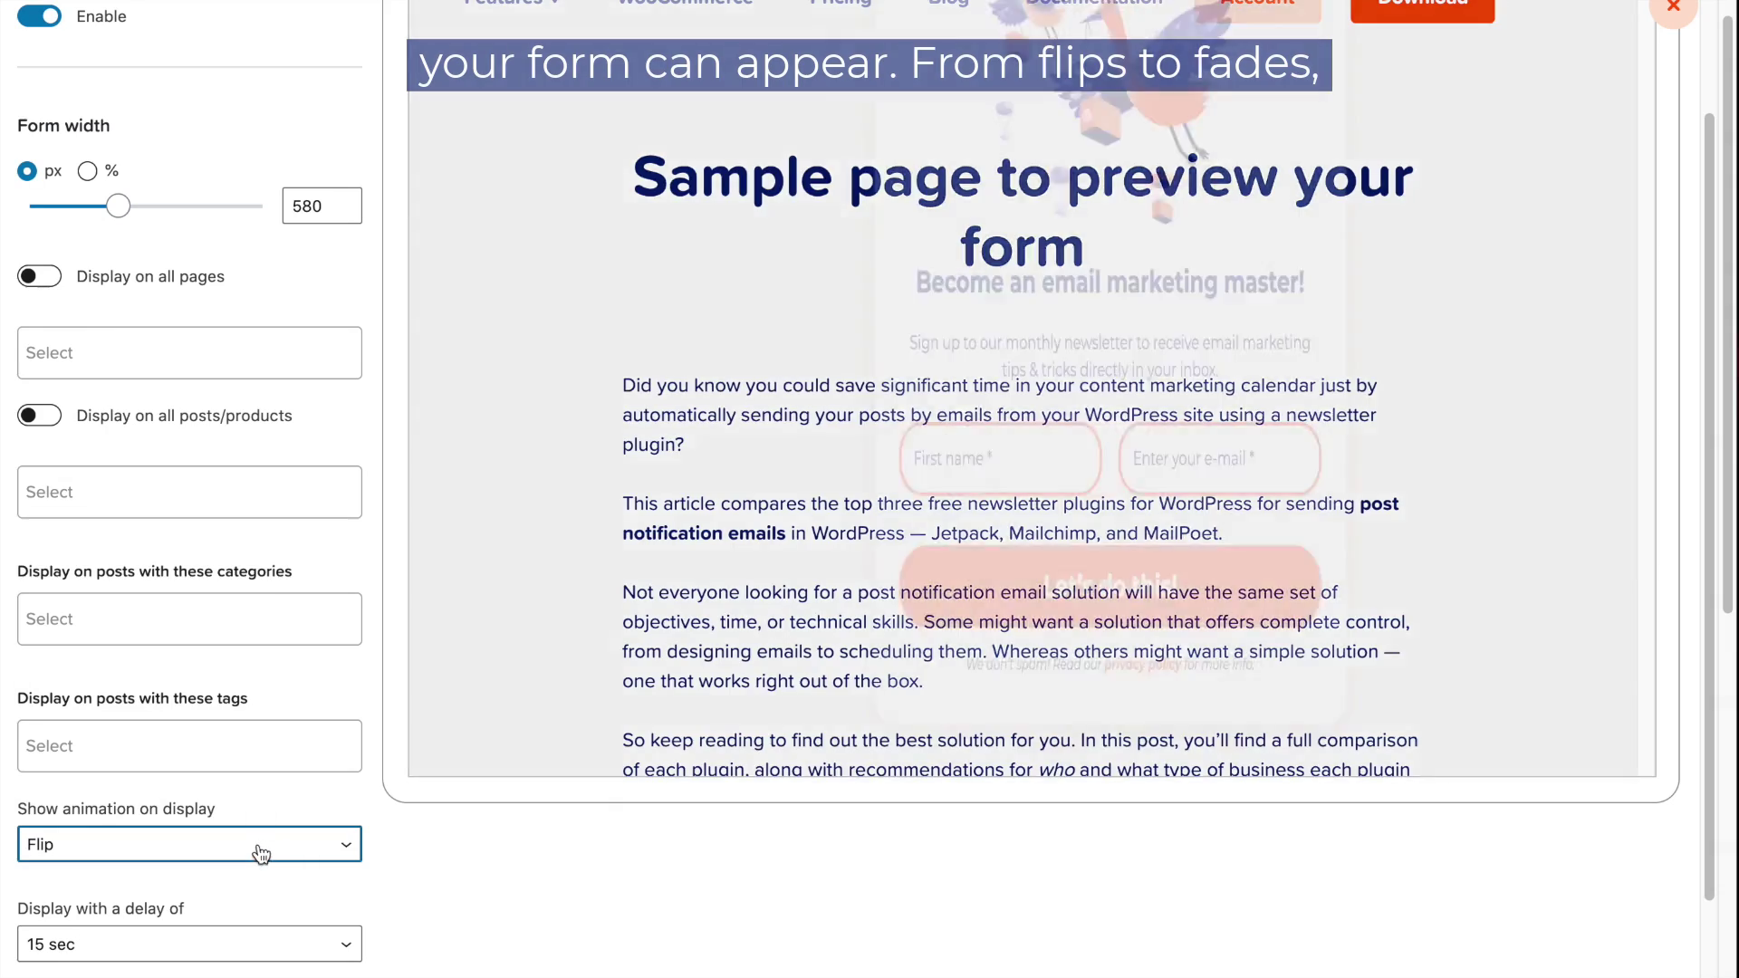
{"action": "left_click", "coordinate": [259, 850]}
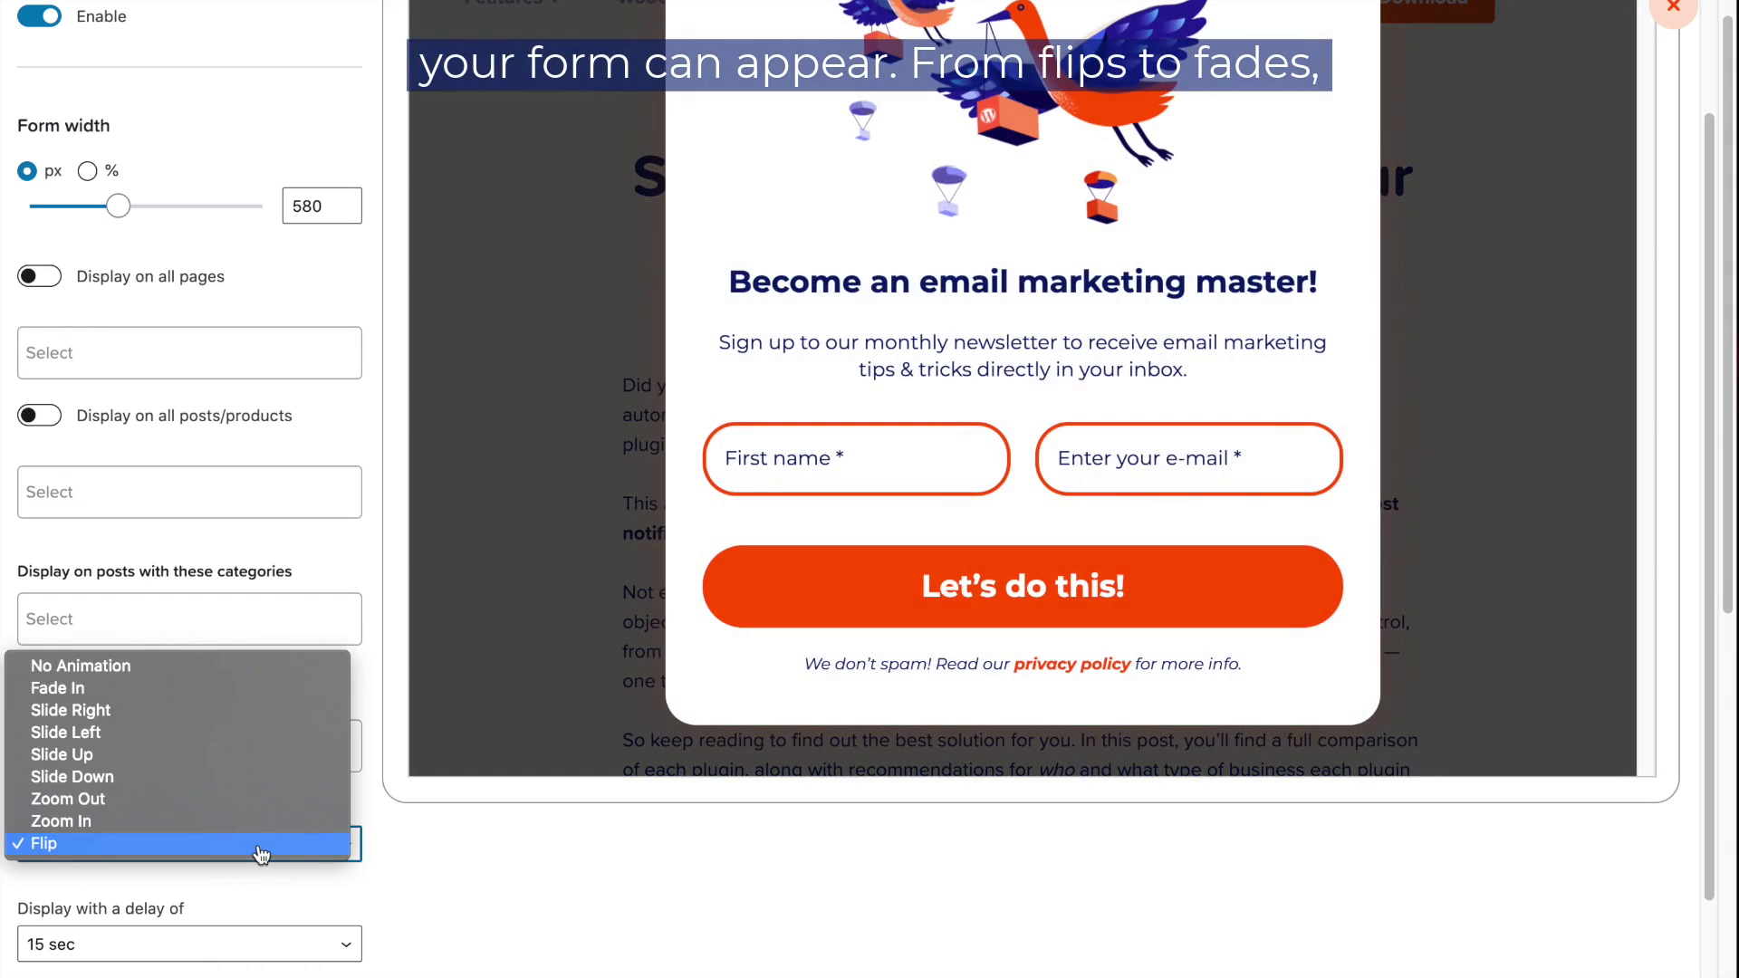
{"action": "left_click", "coordinate": [235, 699]}
{"action": "scroll", "coordinate": [342, 722], "scroll_direction": "up", "scroll_amount": 1}
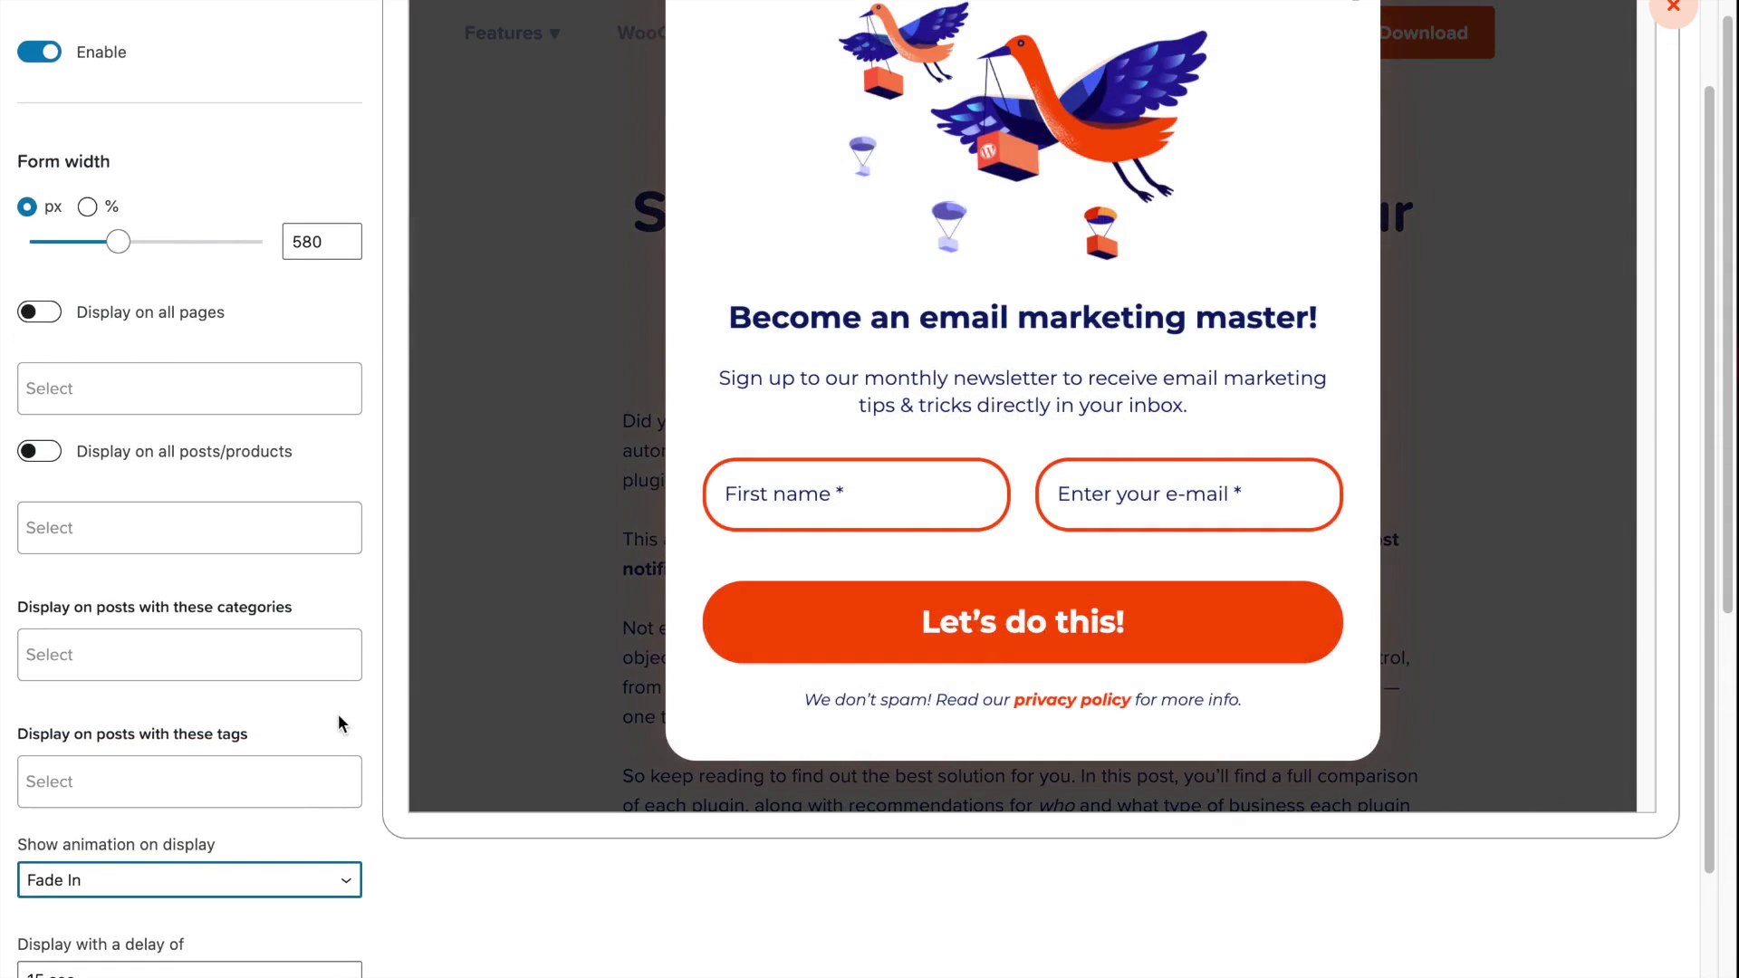
{"action": "scroll", "coordinate": [342, 723], "scroll_direction": "down", "scroll_amount": 3}
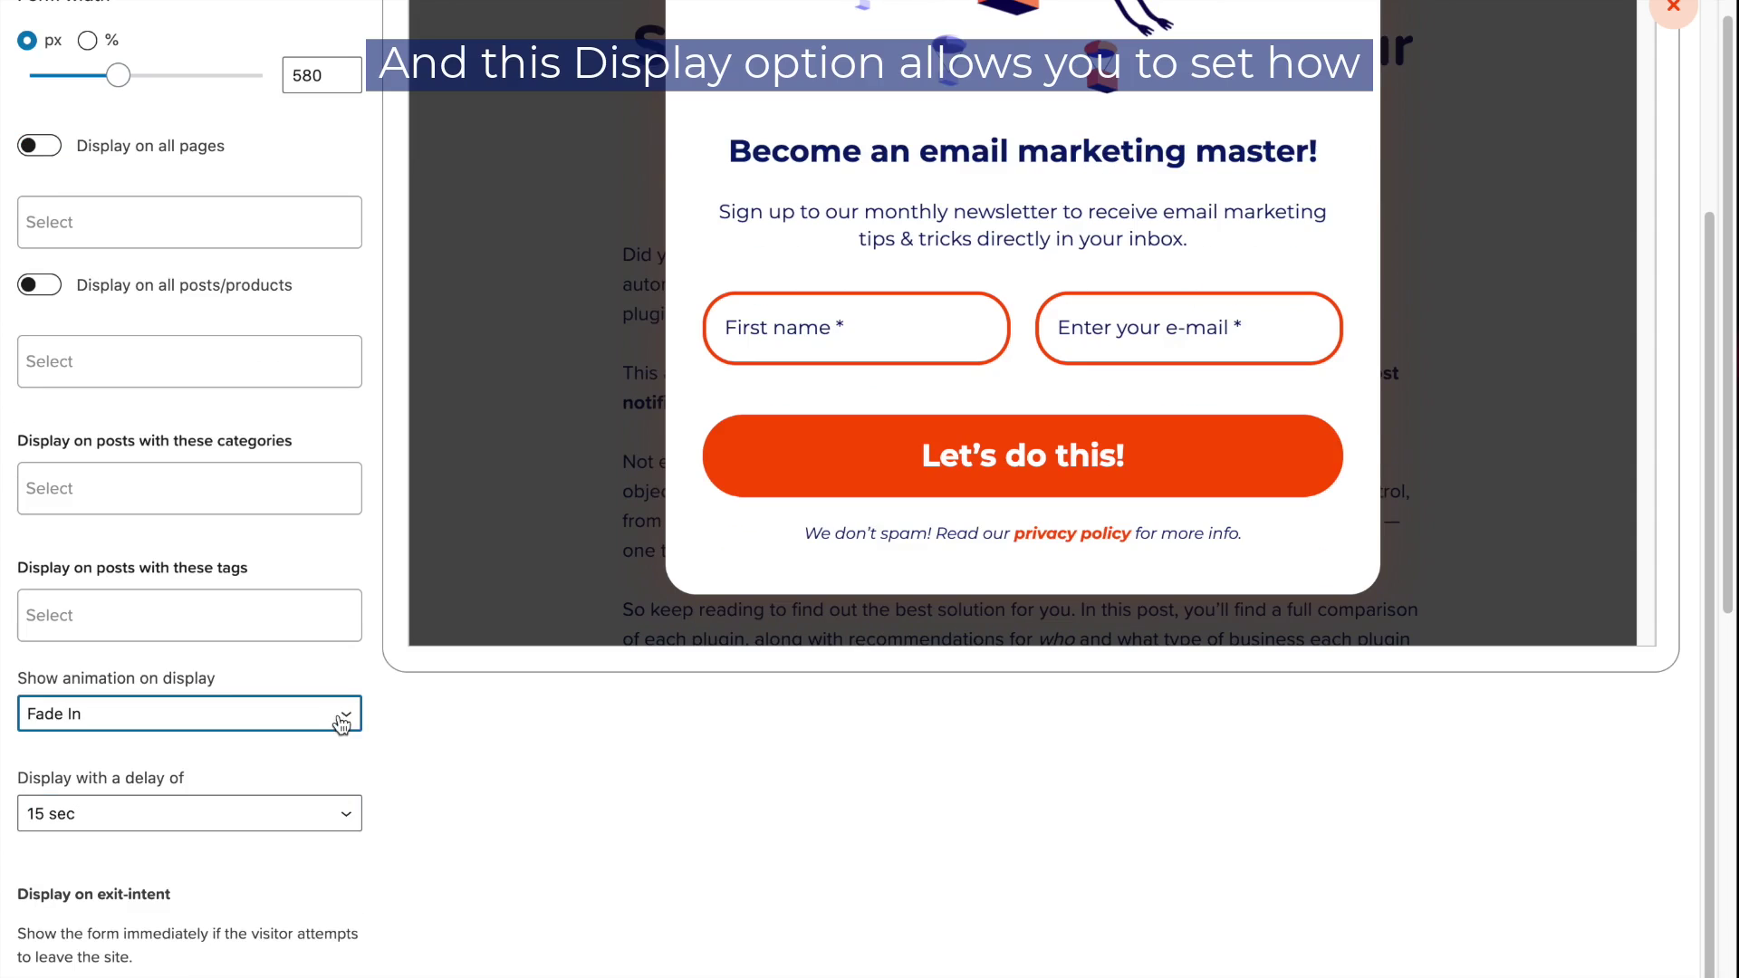
{"action": "left_click", "coordinate": [259, 820]}
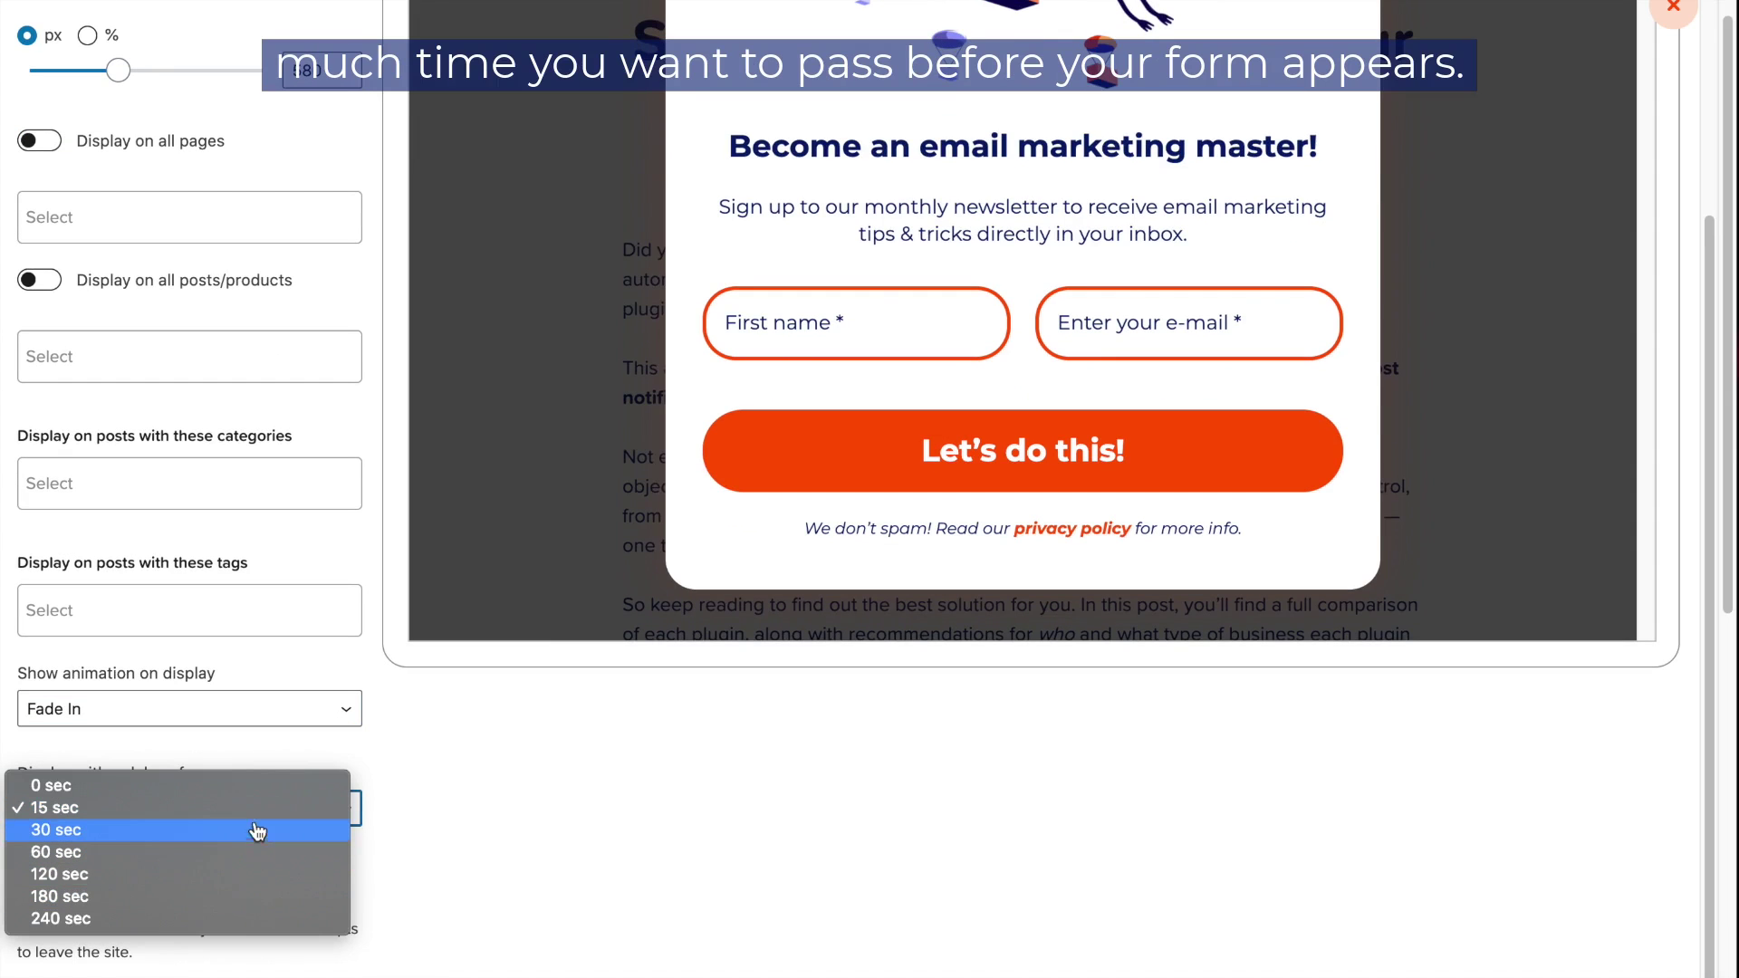
- Keep the 15 sec display delay and return to the form editor
{"action": "left_click", "coordinate": [260, 815]}
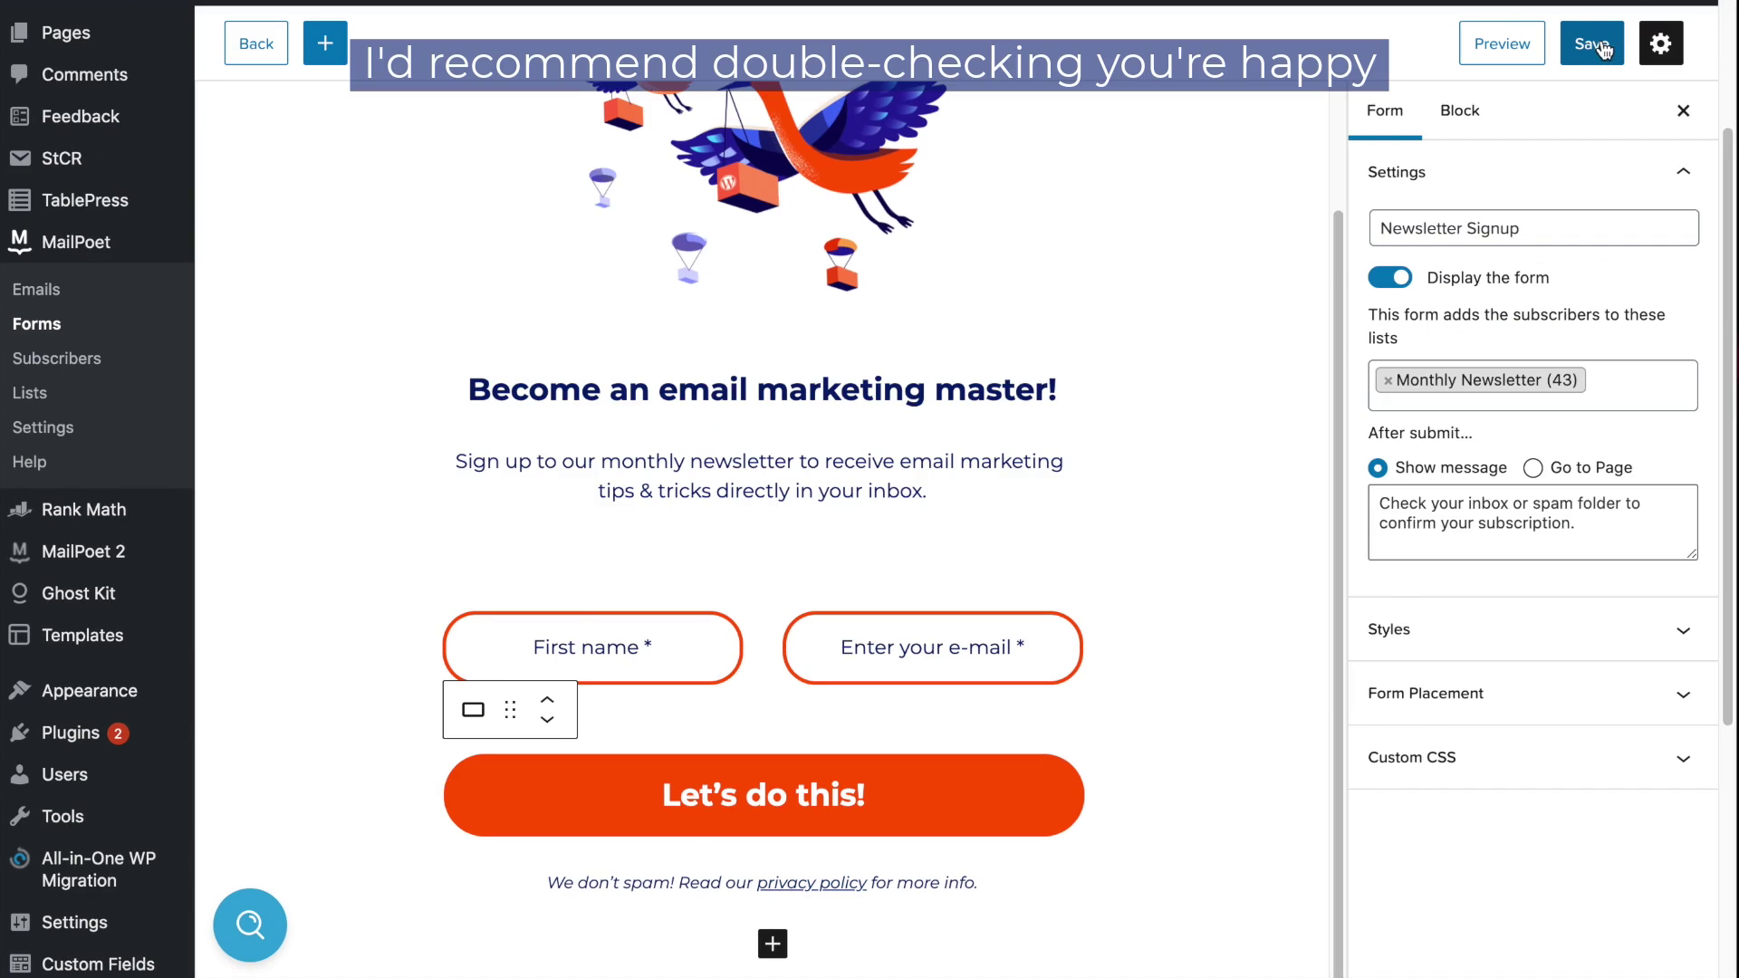
- Save the Newsletter Signup form with Display the form switched on
{"action": "left_click", "coordinate": [1602, 45]}
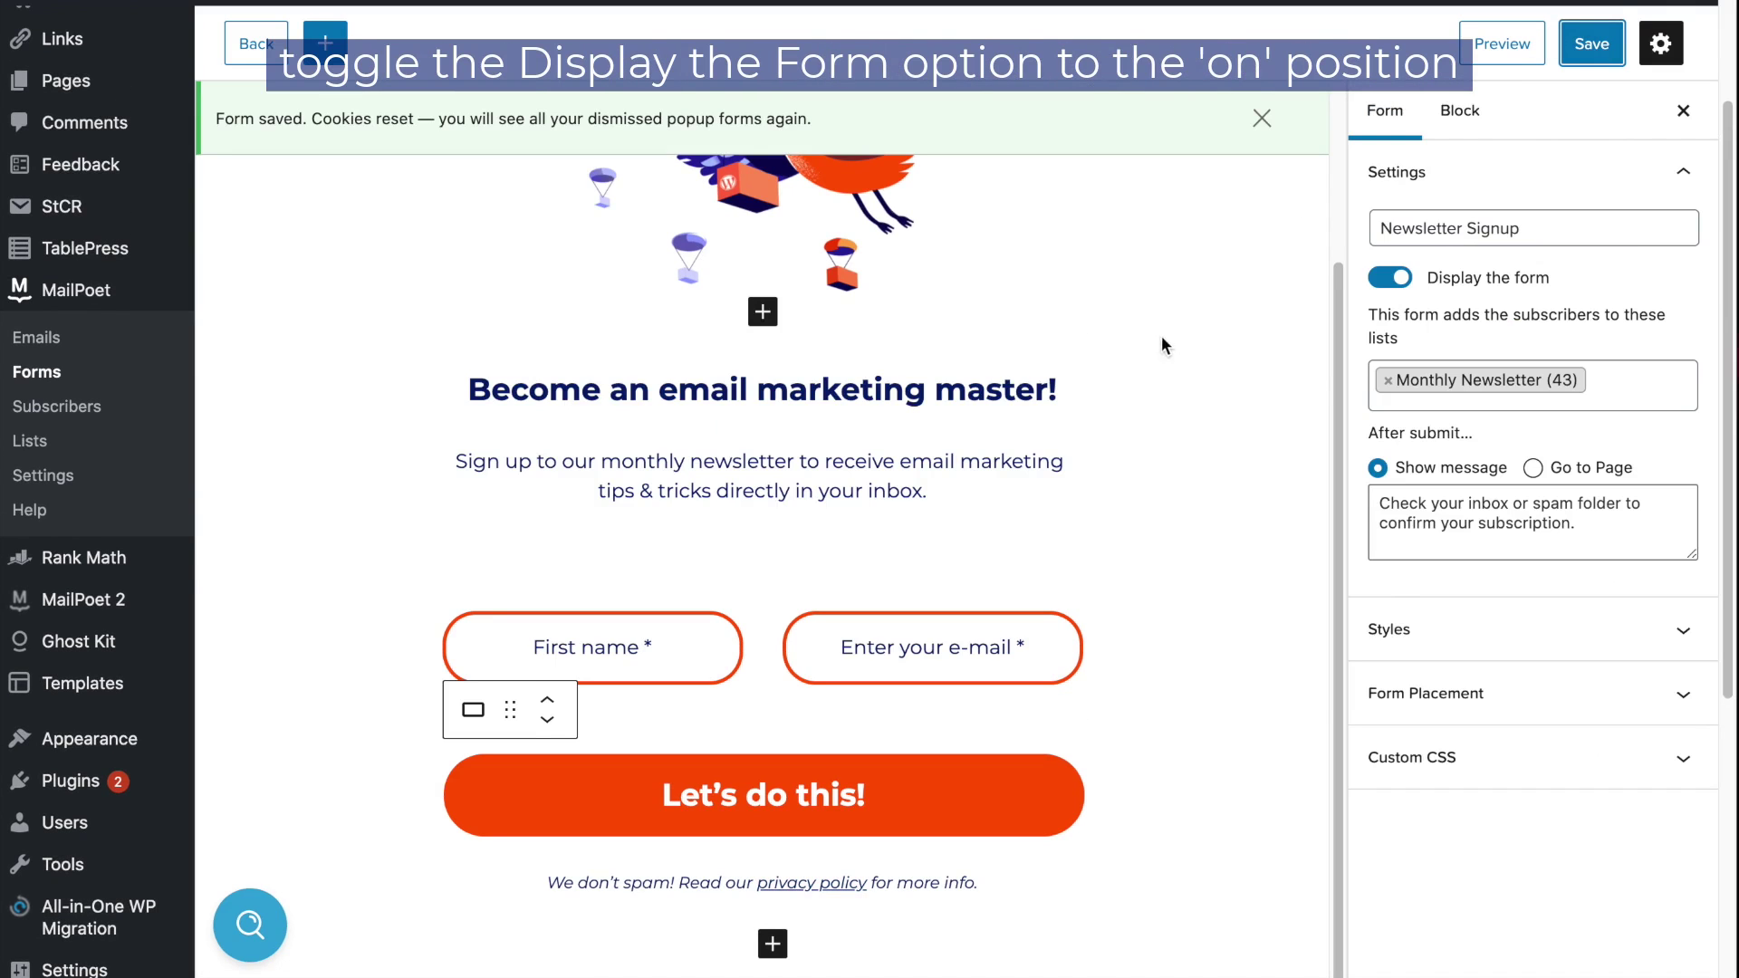
{"action": "scroll", "coordinate": [1313, 355], "scroll_direction": "up", "scroll_amount": 2}
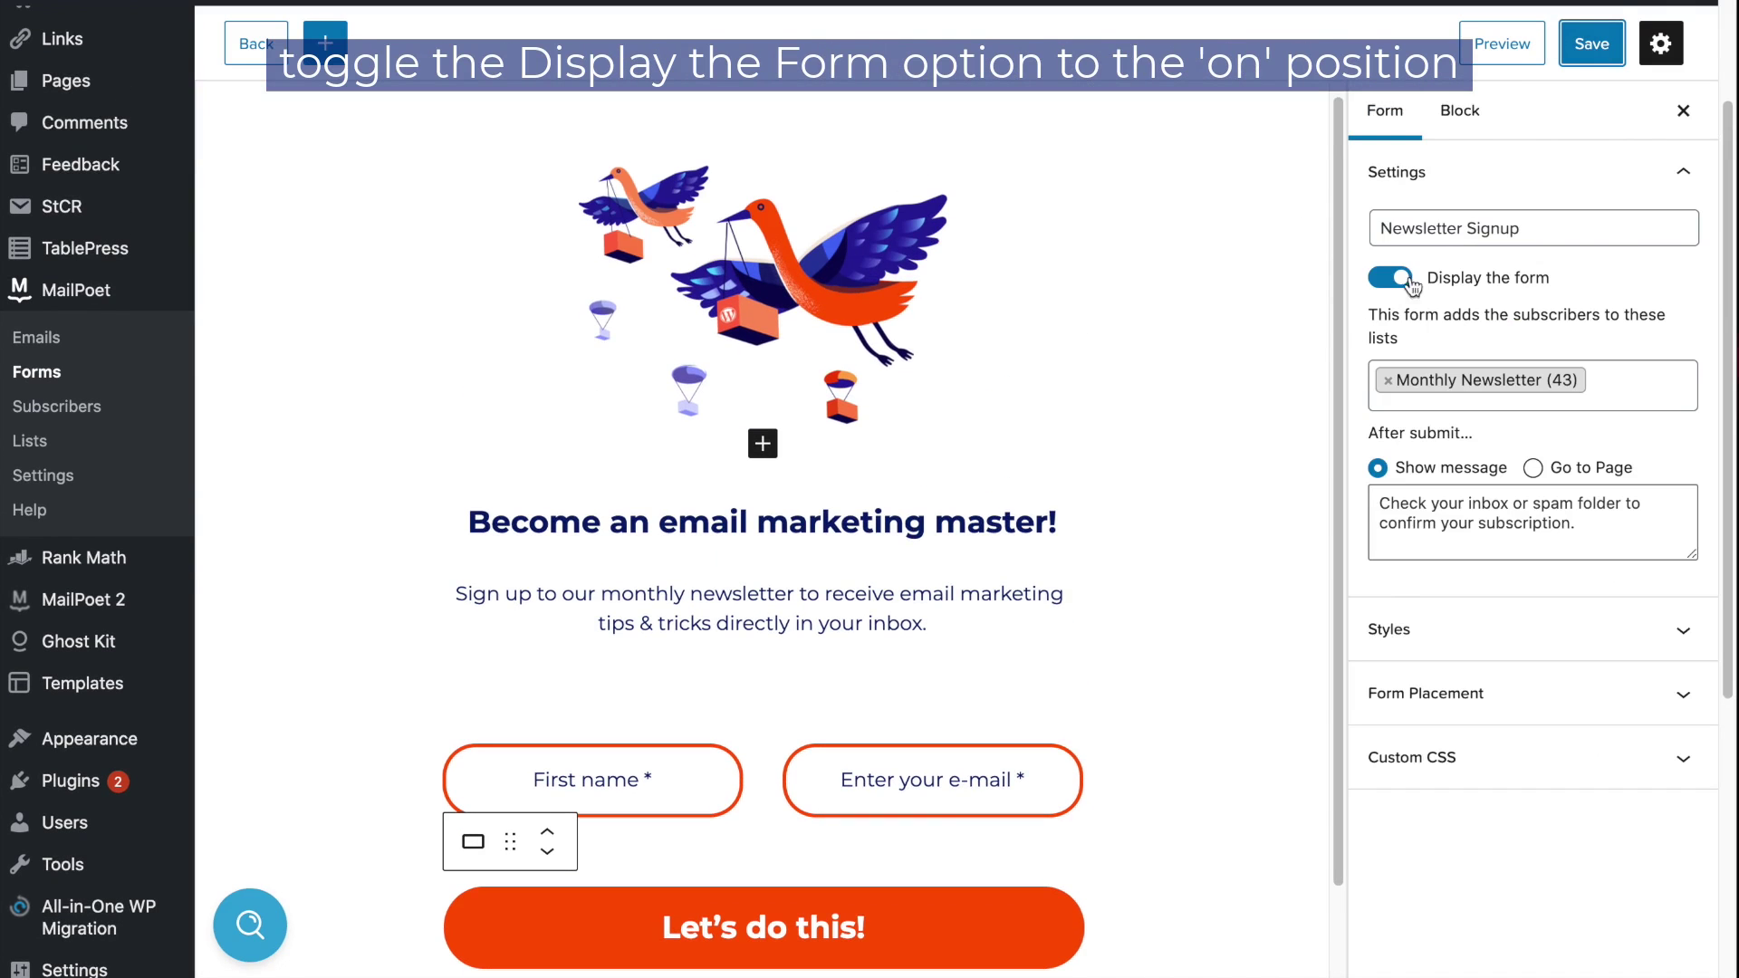